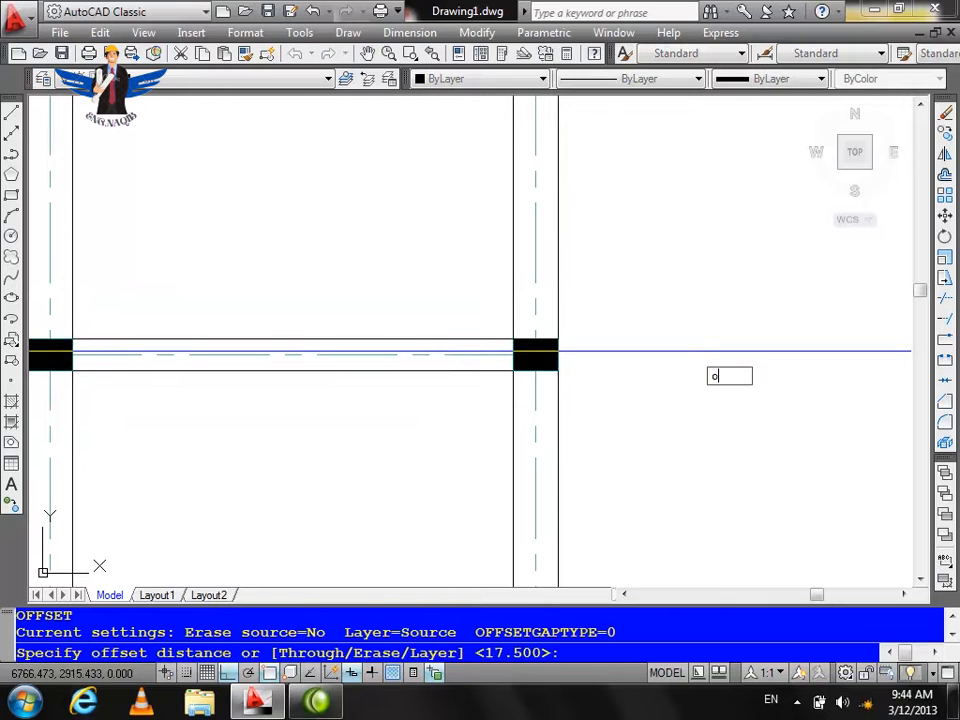
# Offset the right-hand column's top edge 25 upward, and offset the resulting line another 7 upward
pyautogui.press('Return')
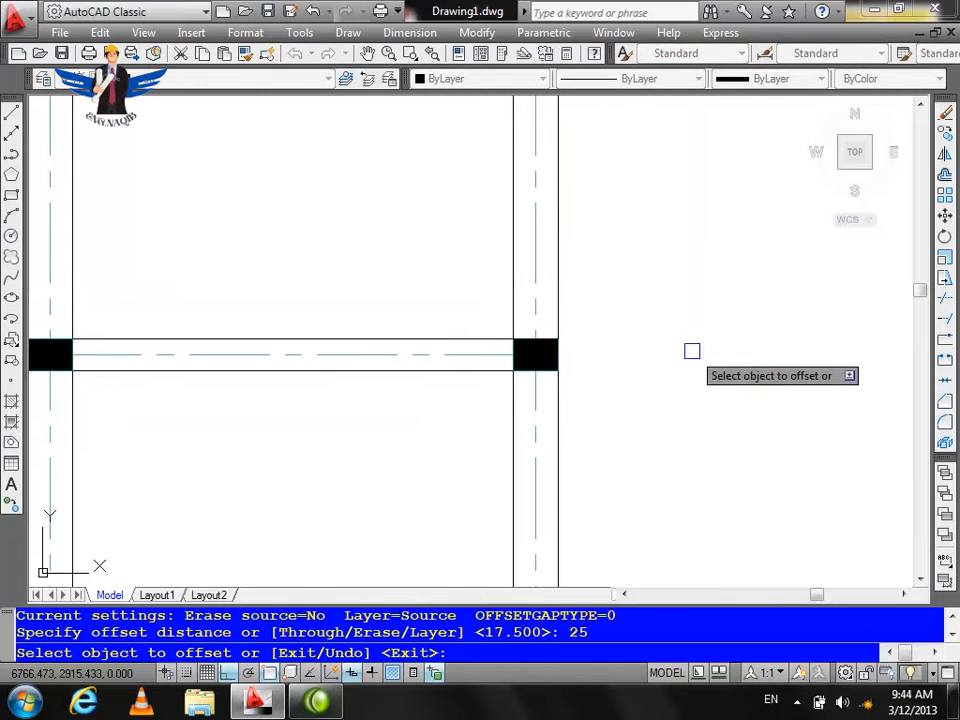
pyautogui.click(527, 339)
pyautogui.click(707, 272)
pyautogui.press('Return')
pyautogui.press('Return')
pyautogui.write('7')
pyautogui.press('Return')
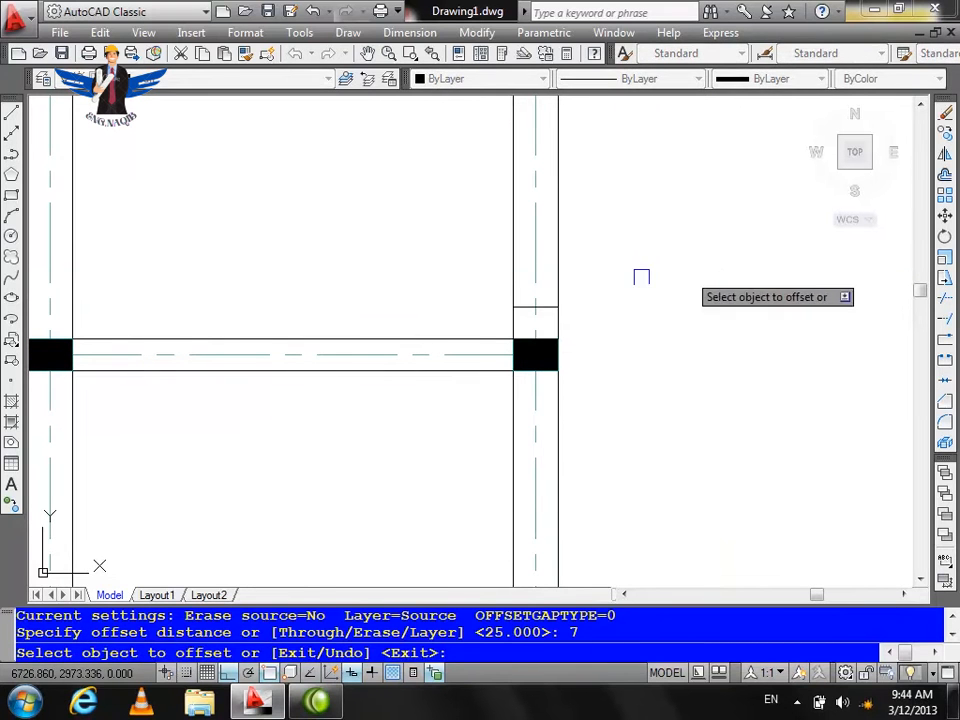
pyautogui.click(526, 307)
pyautogui.click(621, 270)
pyautogui.scroll(-2, 632, 304)
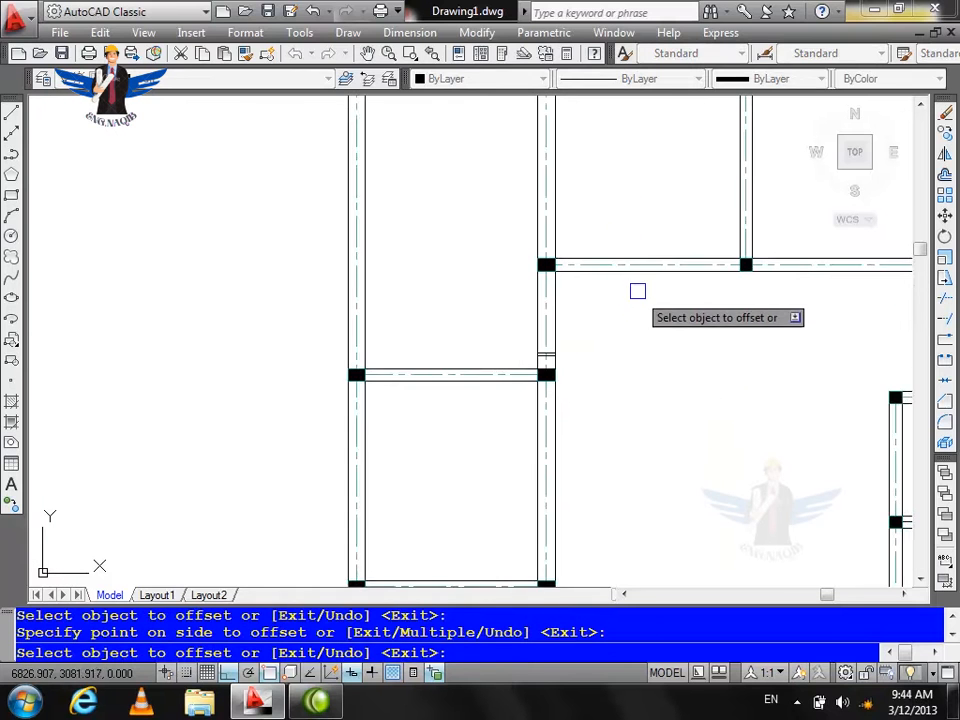
# Offset the upper line of the lower door jamb 100 upward to set the opening's width
pyautogui.scroll(1, 634, 287)
pyautogui.press('Return')
pyautogui.press('Return')
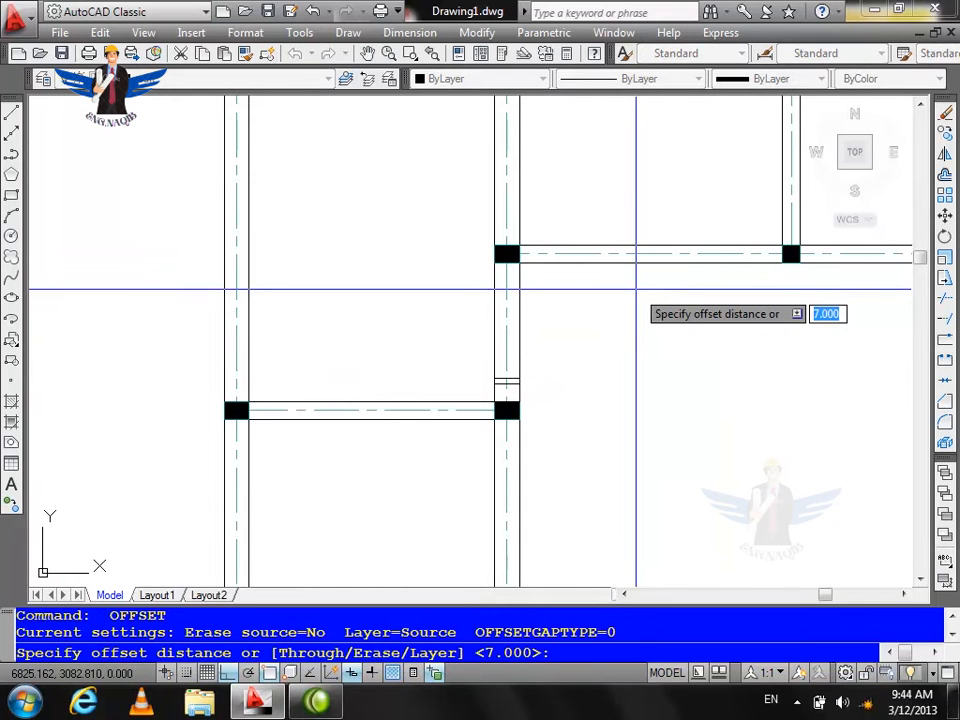
pyautogui.press('Return')
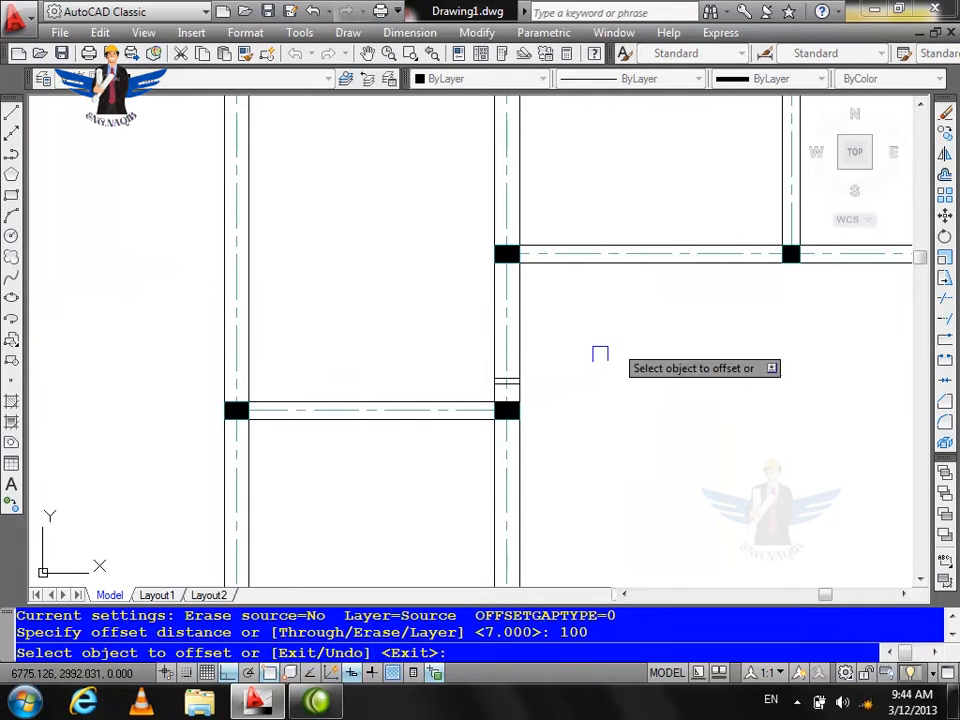
pyautogui.scroll(3, 481, 381)
pyautogui.click(526, 368)
pyautogui.click(589, 431)
pyautogui.click(686, 296)
# Offset the opening's upper line 7 upward to form the second door jamb
pyautogui.press('Return')
pyautogui.press('Return')
pyautogui.write('7')
pyautogui.press('Return')
pyautogui.click(580, 168)
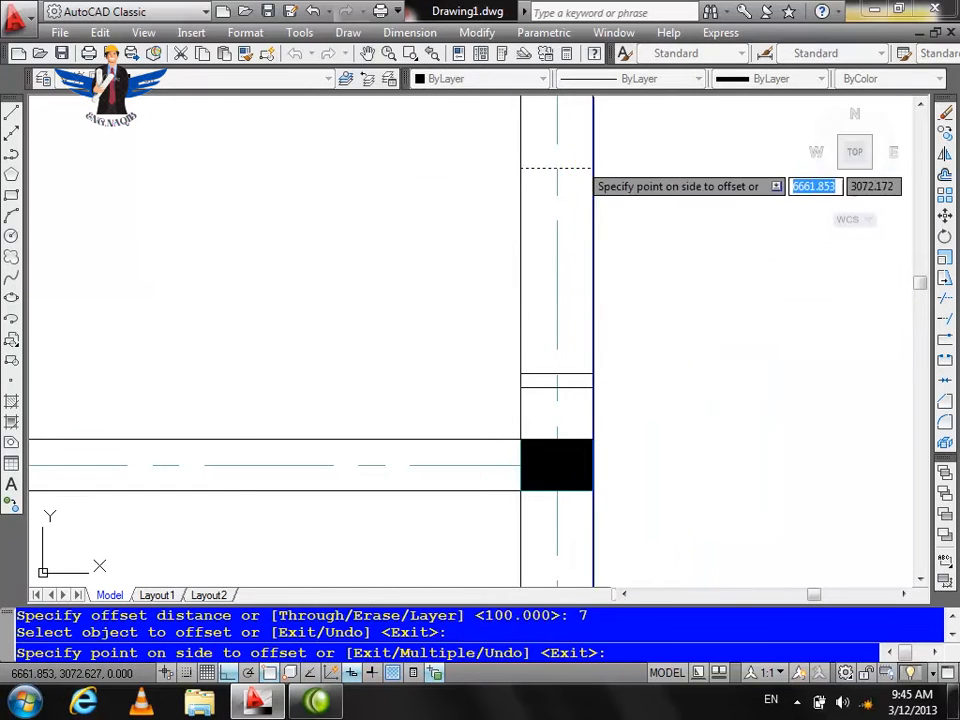
pyautogui.click(592, 135)
pyautogui.scroll(-2, 751, 291)
pyautogui.press('Escape')
# Draw a circle centred on the middle of the lower jamb's upper line, reaching the opening's upper line
pyautogui.scroll(2, 777, 251)
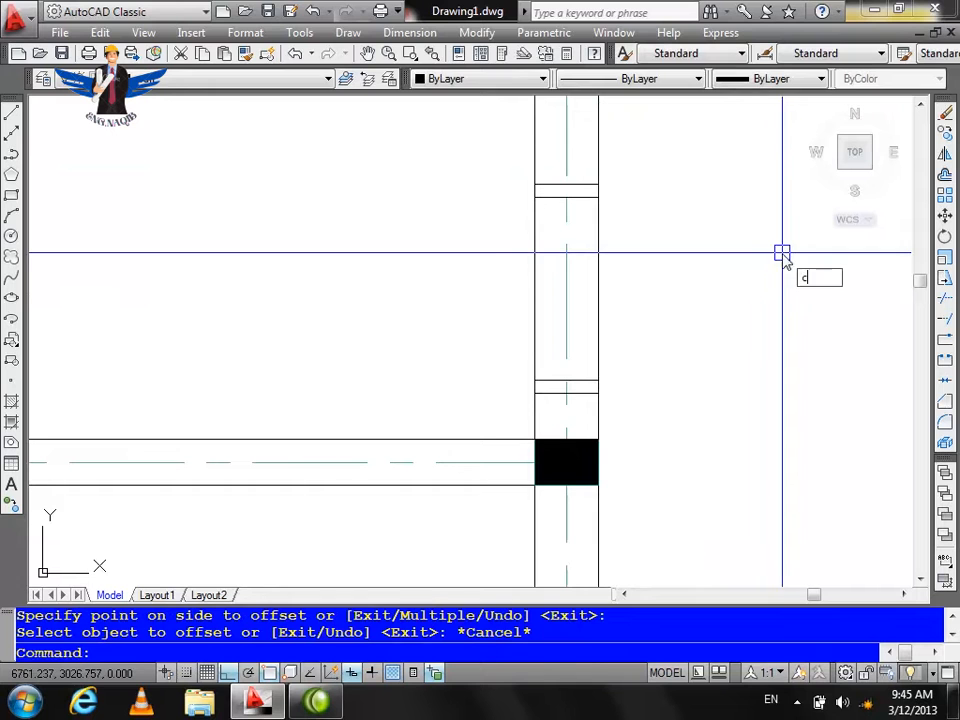
pyautogui.write('c')
pyautogui.press('Return')
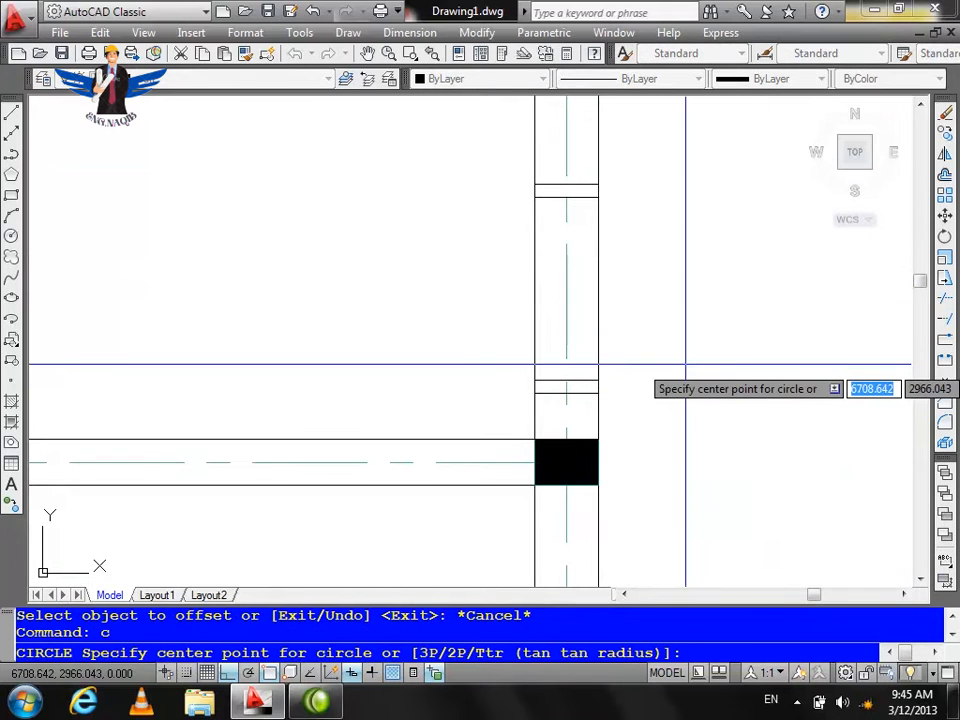
pyautogui.click(566, 382)
pyautogui.click(566, 199)
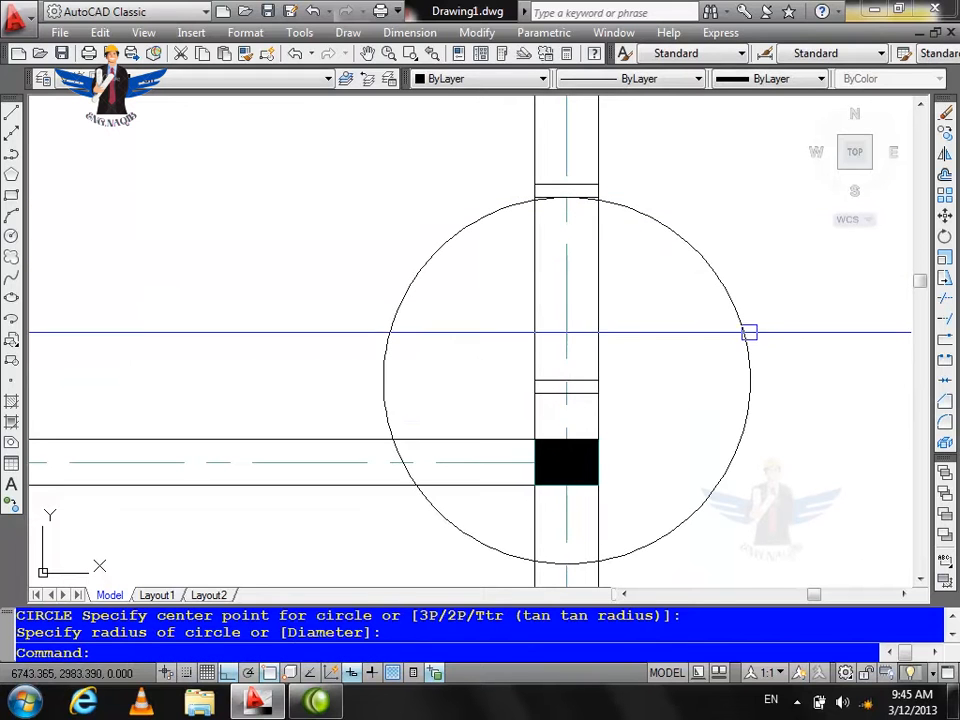
# Extend the lower jamb's upper line leftward to the circle to form the door leaf
pyautogui.write('ex')
pyautogui.press('Return')
pyautogui.press('Return')
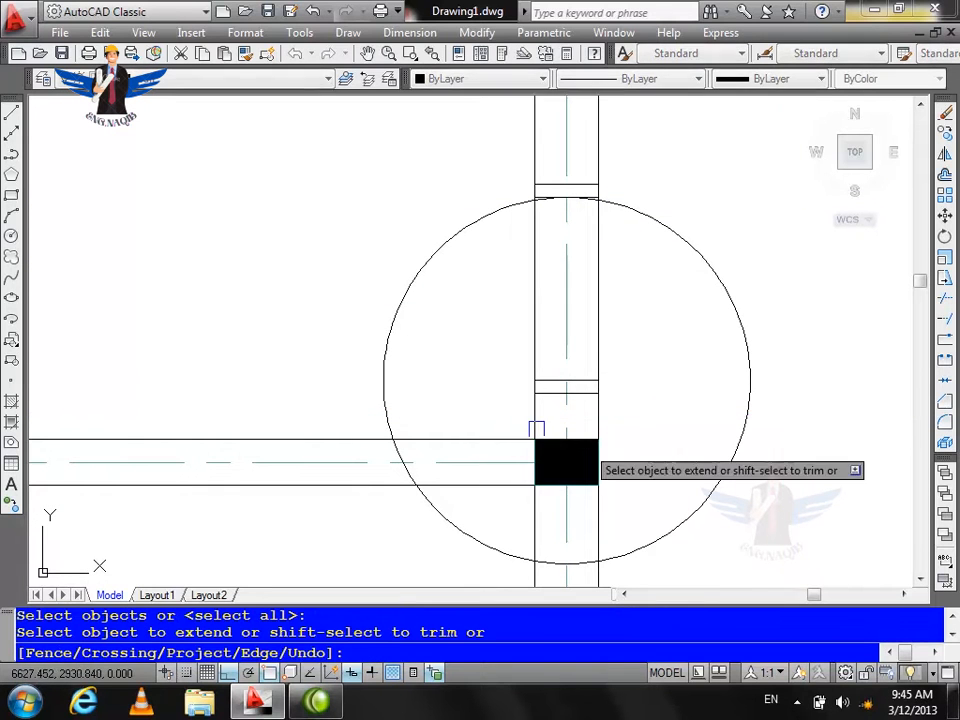
pyautogui.press('Escape')
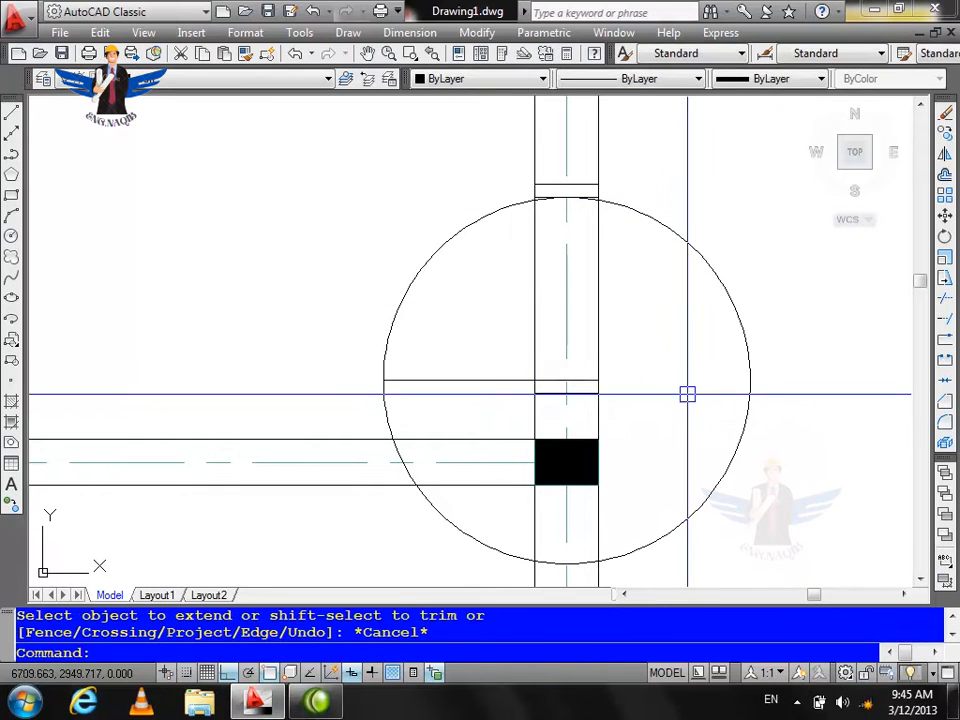
# Trim away the circle's right half, the arc just below the door leaf and the wall lines within the opening
pyautogui.write('tr')
pyautogui.press('Return')
pyautogui.press('Return')
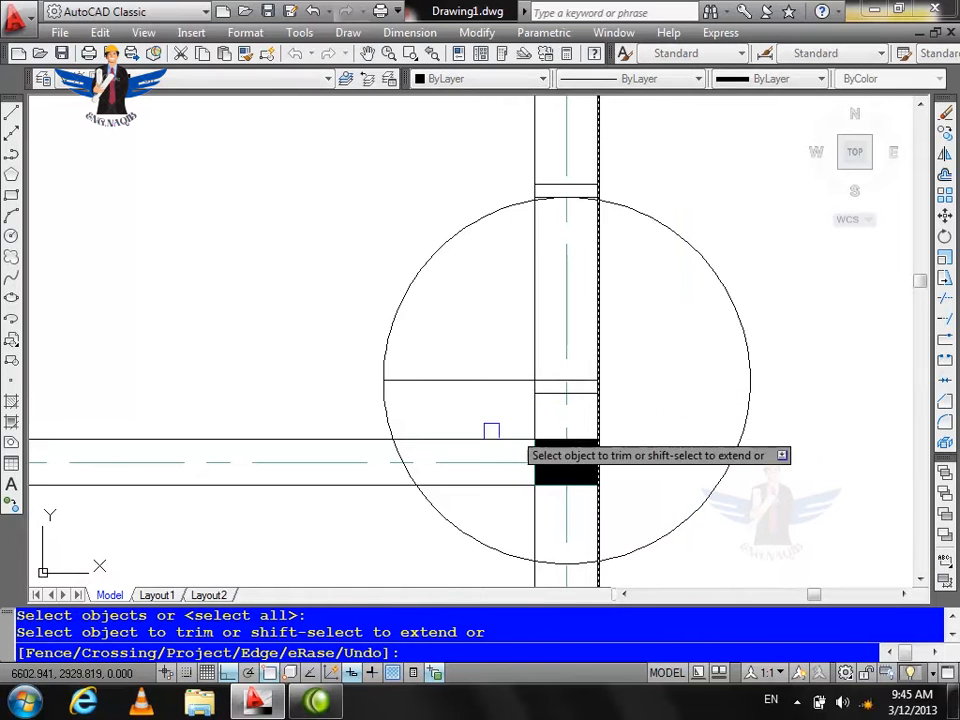
pyautogui.click(386, 400)
pyautogui.click(724, 294)
pyautogui.click(684, 283)
pyautogui.click(506, 321)
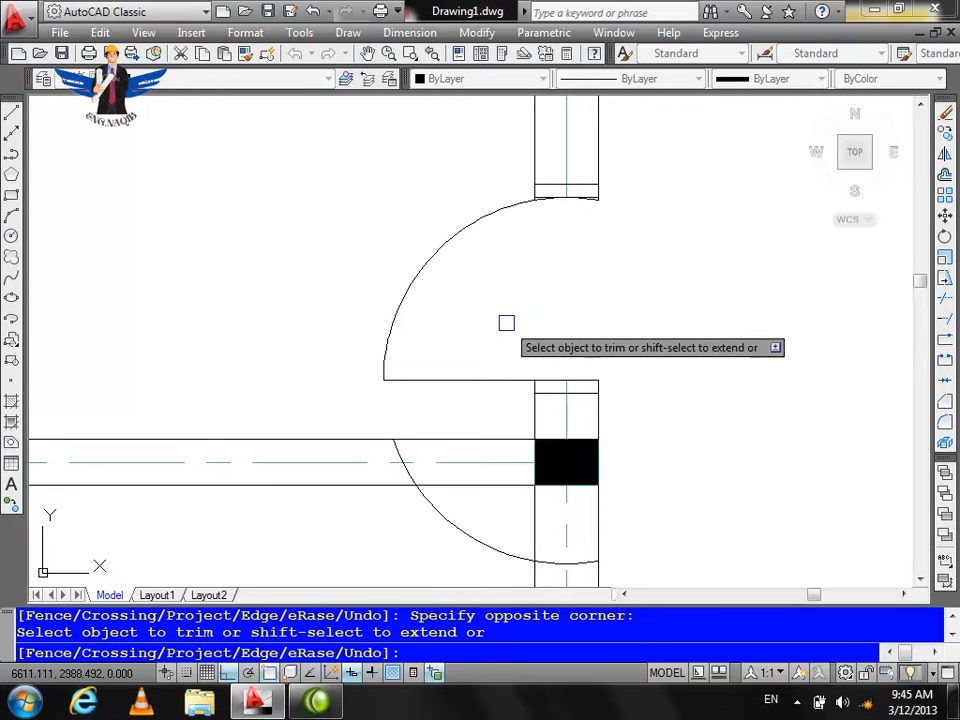
# Trim the door arc and leaf line back to the wall centre line, and the wall lines back to the outer jamb lines
pyautogui.scroll(3, 579, 197)
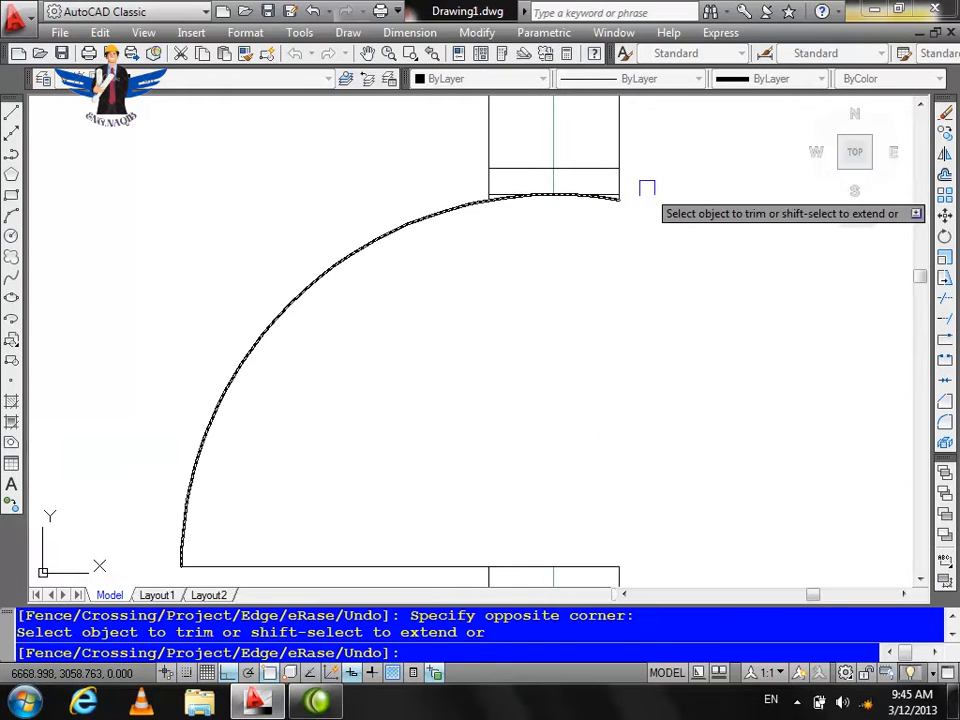
pyautogui.click(491, 185)
pyautogui.scroll(-4, 533, 180)
pyautogui.scroll(3, 531, 316)
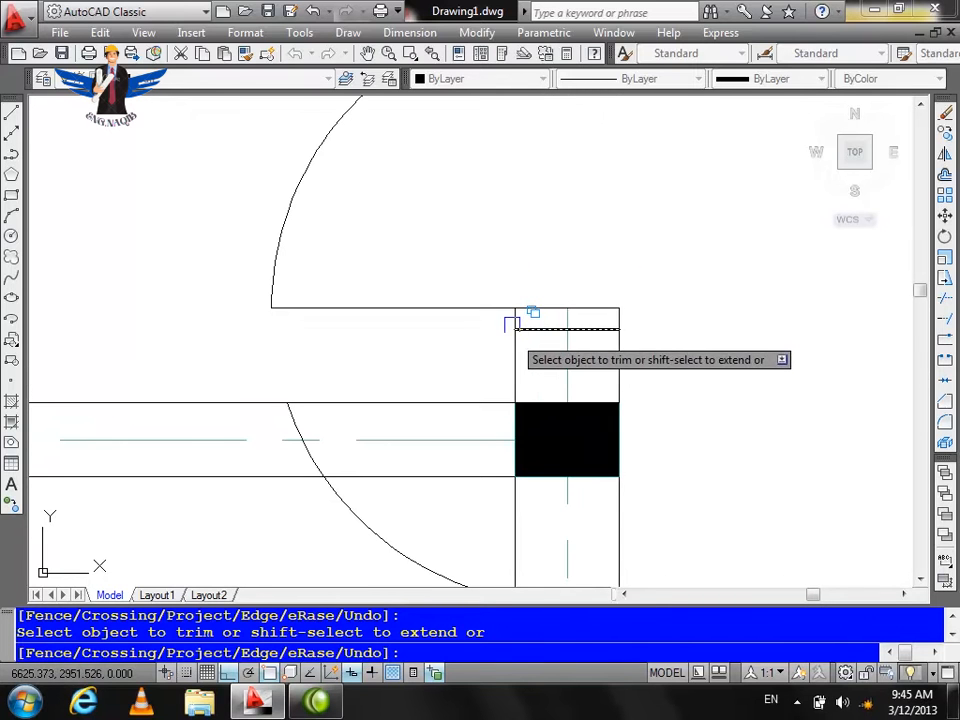
pyautogui.scroll(1, 522, 318)
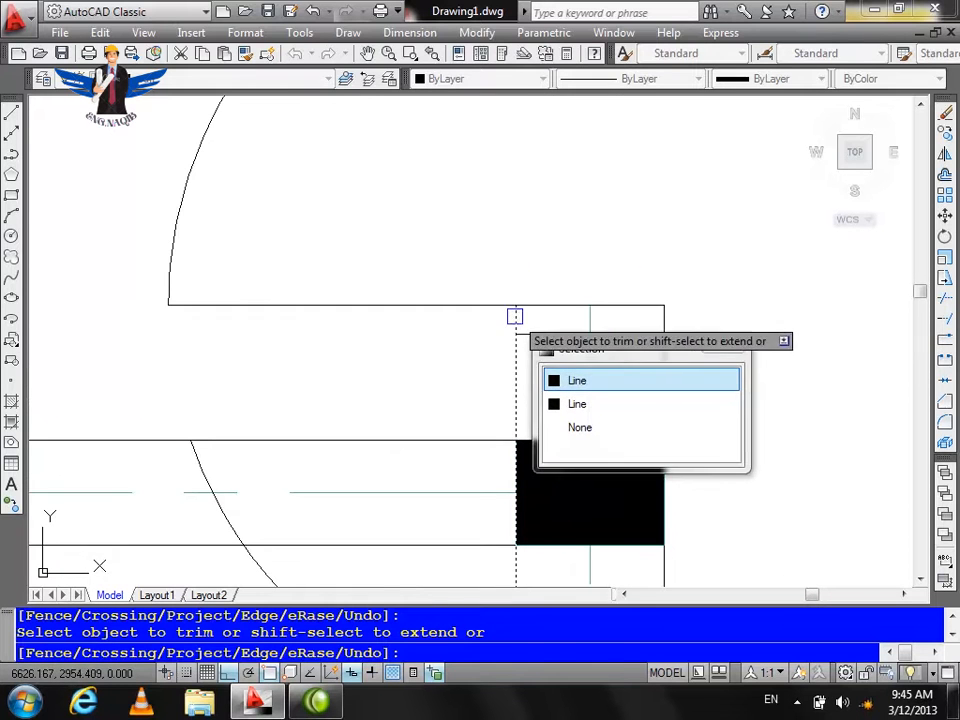
pyautogui.click(516, 318)
pyautogui.click(516, 318)
pyautogui.click(612, 305)
pyautogui.click(636, 298)
pyautogui.click(659, 304)
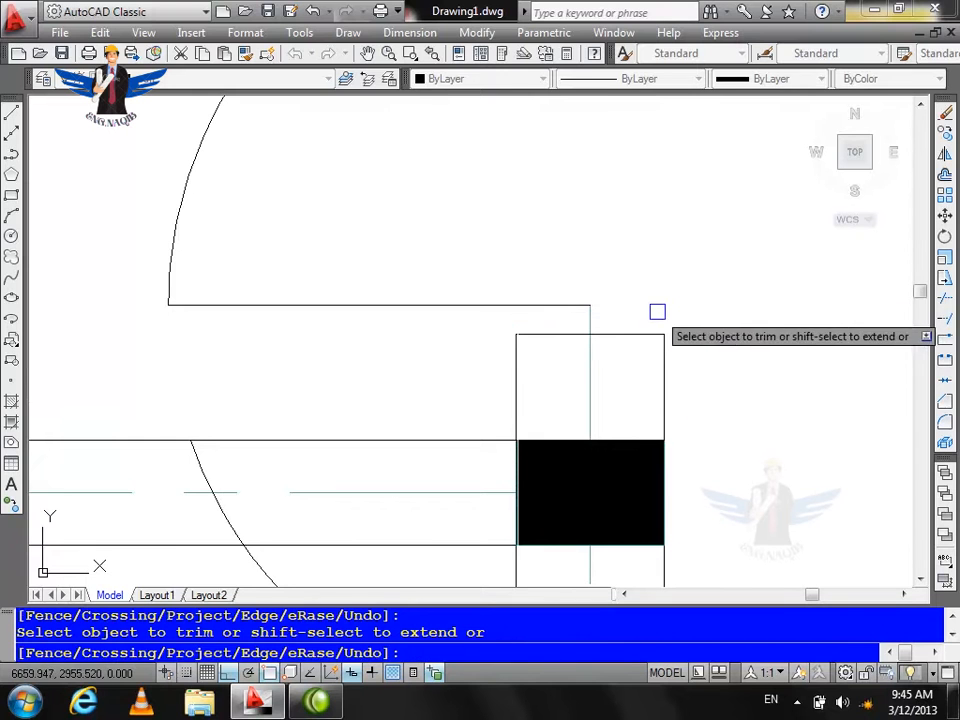
# Erase the leftover circle segments and stray line pieces around the door opening
pyautogui.scroll(-3, 660, 275)
pyautogui.press('Escape')
pyautogui.click(526, 412)
pyautogui.press('Delete')
pyautogui.scroll(-2, 572, 332)
pyautogui.scroll(6, 576, 276)
pyautogui.click(489, 405)
pyautogui.press('Delete')
pyautogui.scroll(-4, 475, 300)
# Assign the door arc and leaf line to the door layer
pyautogui.click(468, 290)
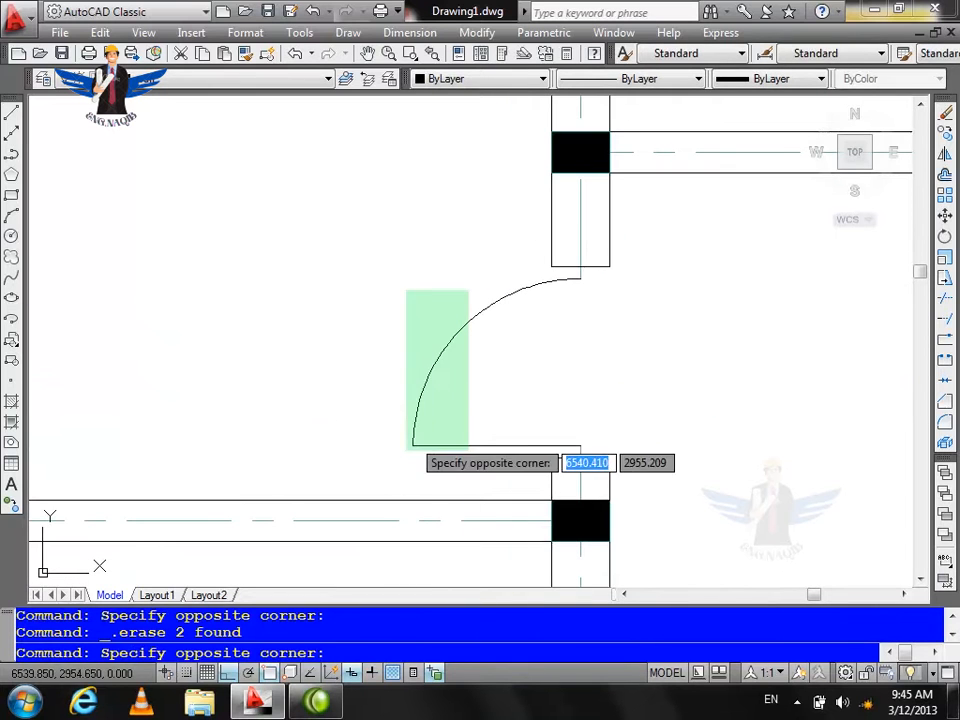
pyautogui.click(407, 445)
pyautogui.click(280, 86)
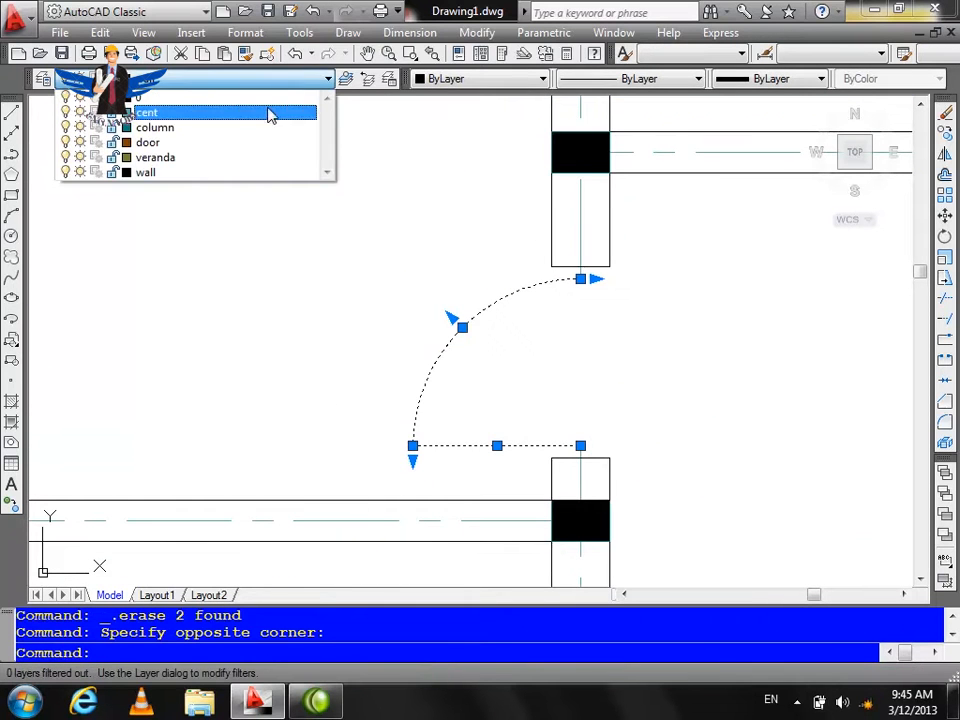
pyautogui.click(160, 142)
pyautogui.press('Escape')
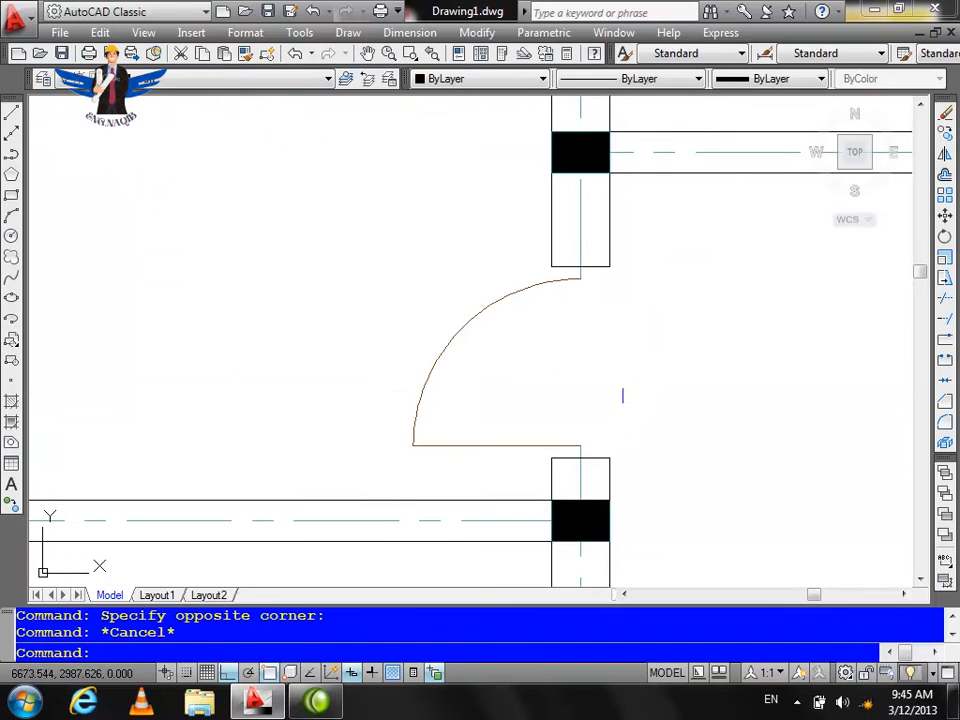
# Copy the door with its jambs and the crossing wall lines about 1000 to the left, outside the plan
pyautogui.write('c')
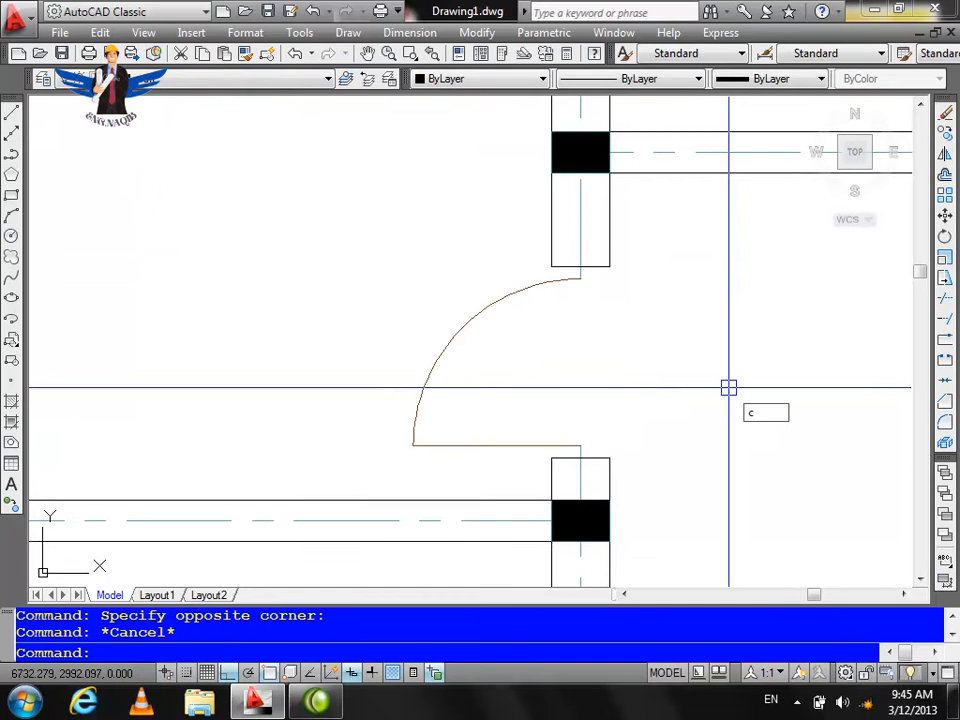
pyautogui.write('p')
pyautogui.press('Return')
pyautogui.scroll(-3, 705, 349)
pyautogui.click(688, 272)
pyautogui.click(524, 366)
pyautogui.press('Return')
pyautogui.click(637, 377)
pyautogui.scroll(-2, 830, 368)
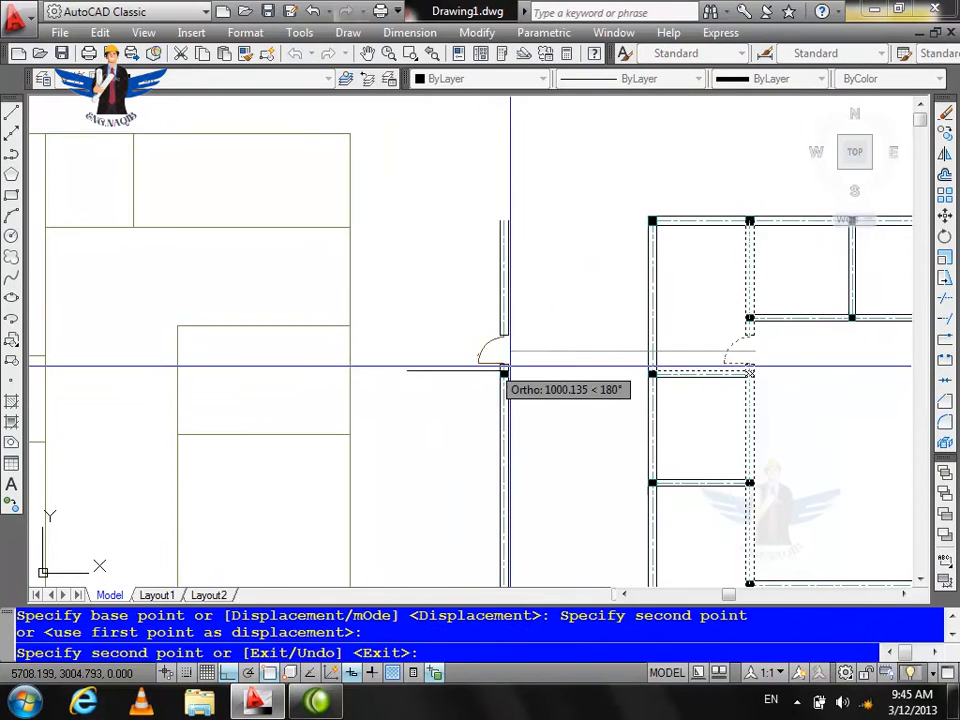
pyautogui.press('Escape')
# Erase the wall and centre lines copied along with the door outside the plan
pyautogui.scroll(2, 537, 298)
pyautogui.click(539, 313)
pyautogui.click(466, 323)
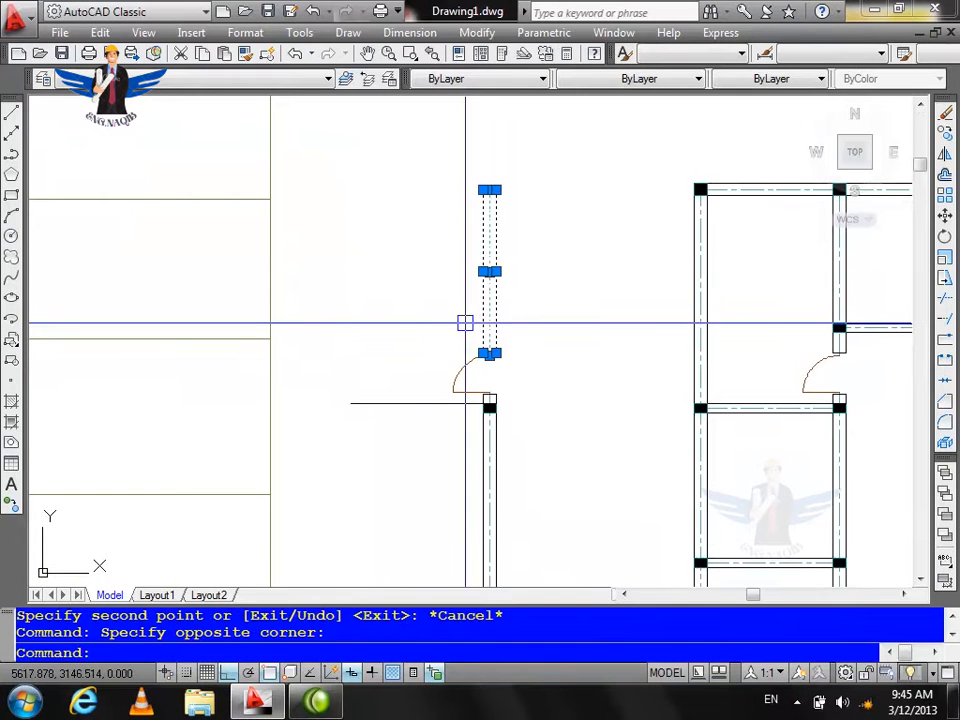
pyautogui.press('Delete')
pyautogui.scroll(-1, 516, 399)
pyautogui.scroll(3, 514, 414)
pyautogui.click(501, 393)
pyautogui.click(446, 416)
pyautogui.press('Delete')
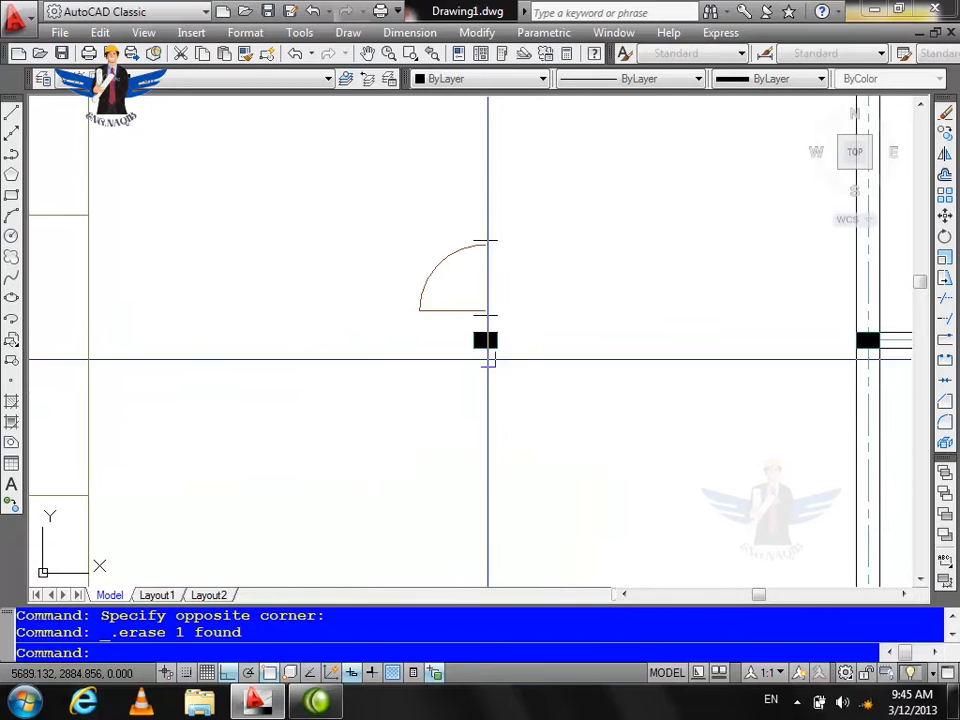
# Erase the copied column and its leftover edge line below the copied door
pyautogui.click(458, 358)
pyautogui.press('Delete')
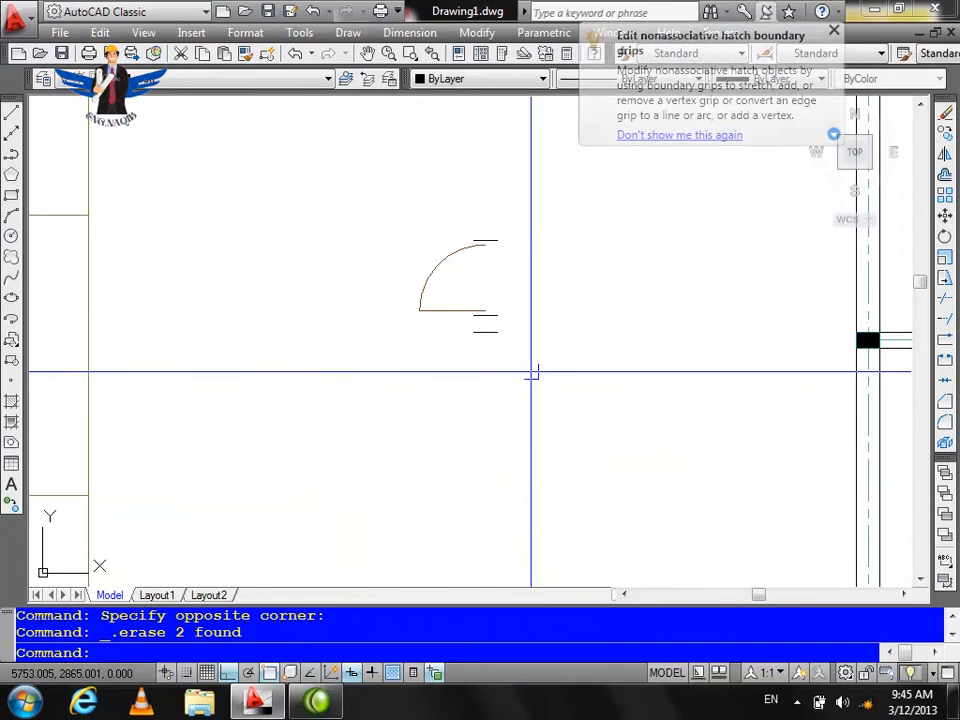
pyautogui.scroll(3, 483, 346)
pyautogui.click(527, 301)
pyautogui.click(527, 301)
pyautogui.click(471, 337)
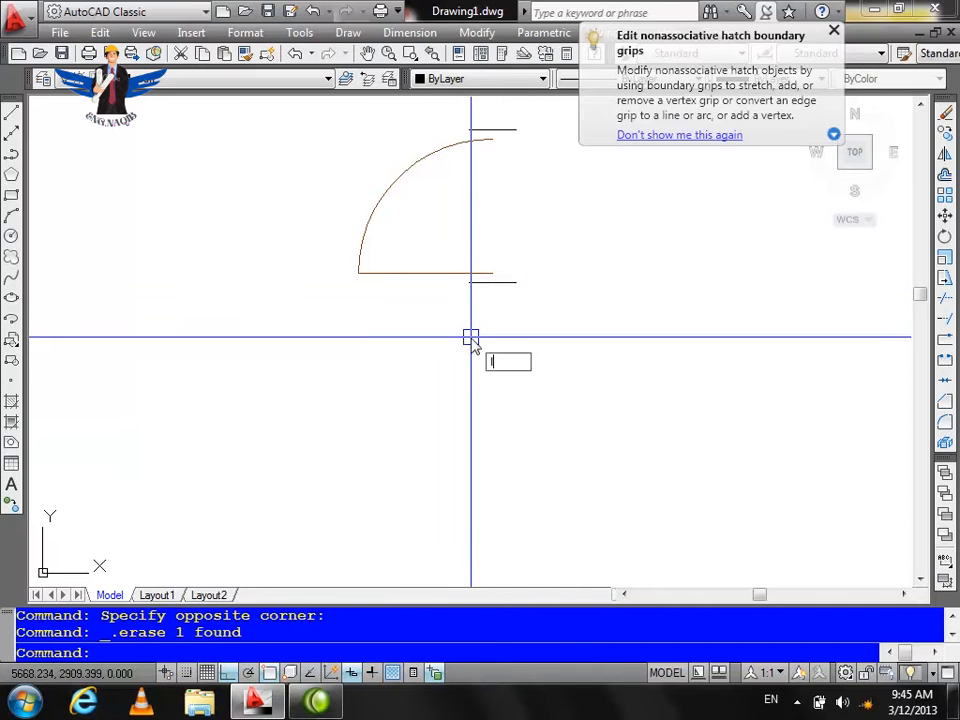
# Draw a 25-long vertical line downward from the left end of the copied door's lower jamb line
pyautogui.press('Return')
pyautogui.click(467, 281)
pyautogui.write('25')
pyautogui.press('Return')
pyautogui.press('Escape')
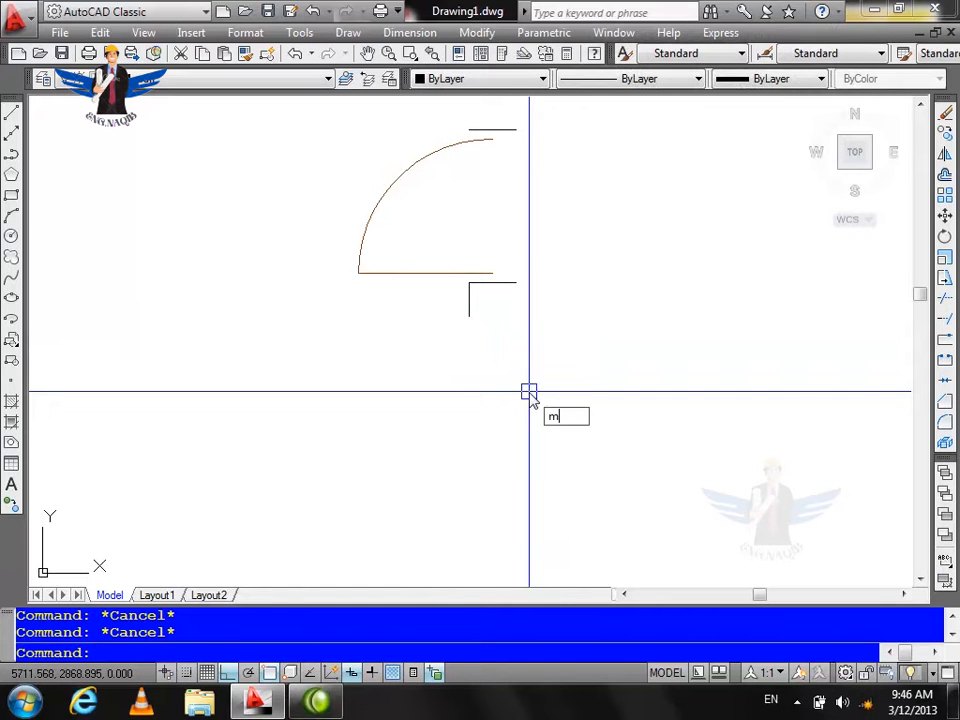
# Match the new vertical line's properties to those of the copied door's lower jamb line
pyautogui.press('Return')
pyautogui.click(516, 283)
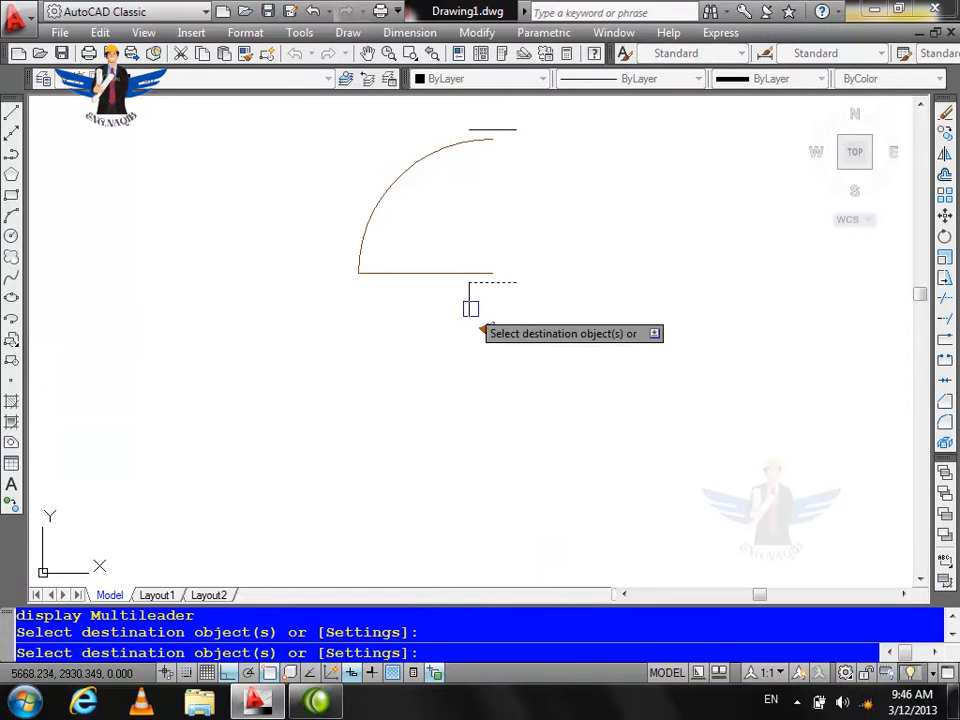
pyautogui.press('Escape')
pyautogui.scroll(-3, 530, 340)
pyautogui.scroll(4, 519, 306)
pyautogui.scroll(-6, 411, 386)
pyautogui.scroll(3, 466, 383)
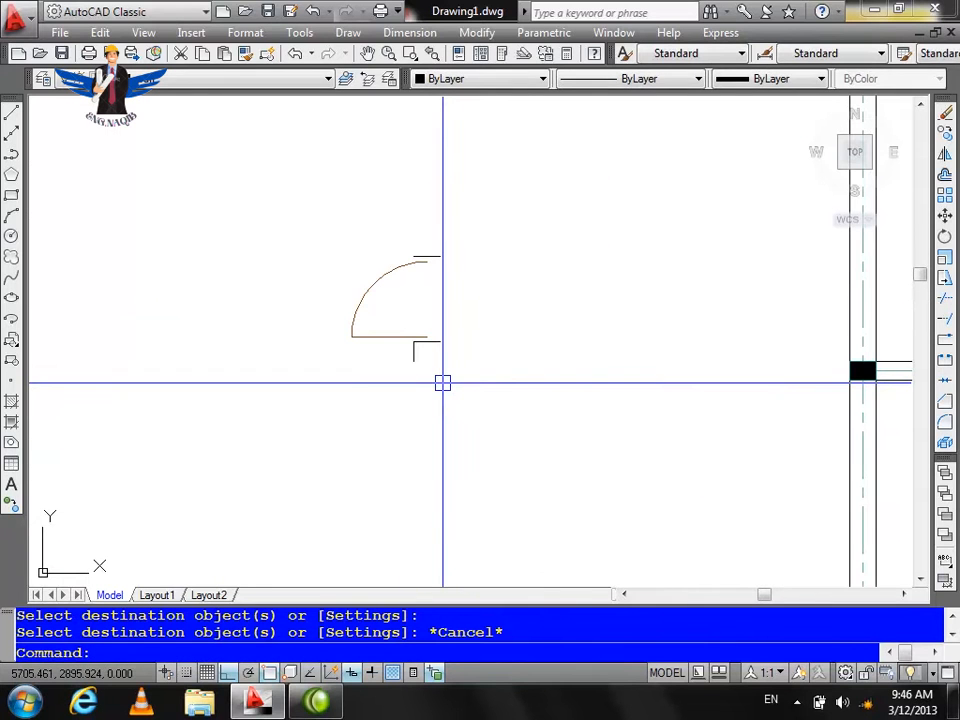
# Mirror the copied door and its jamb lines about a vertical line to its right, keeping the source objects
pyautogui.write('mi')
pyautogui.press('Return')
pyautogui.click(521, 218)
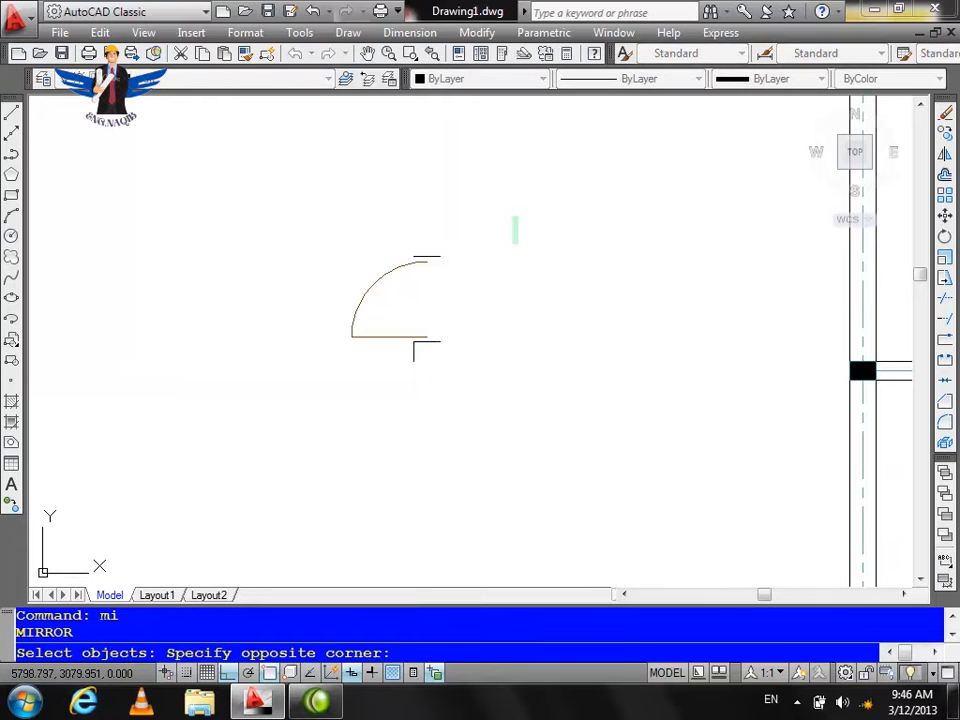
pyautogui.click(304, 412)
pyautogui.press('Return')
pyautogui.scroll(-2, 333, 348)
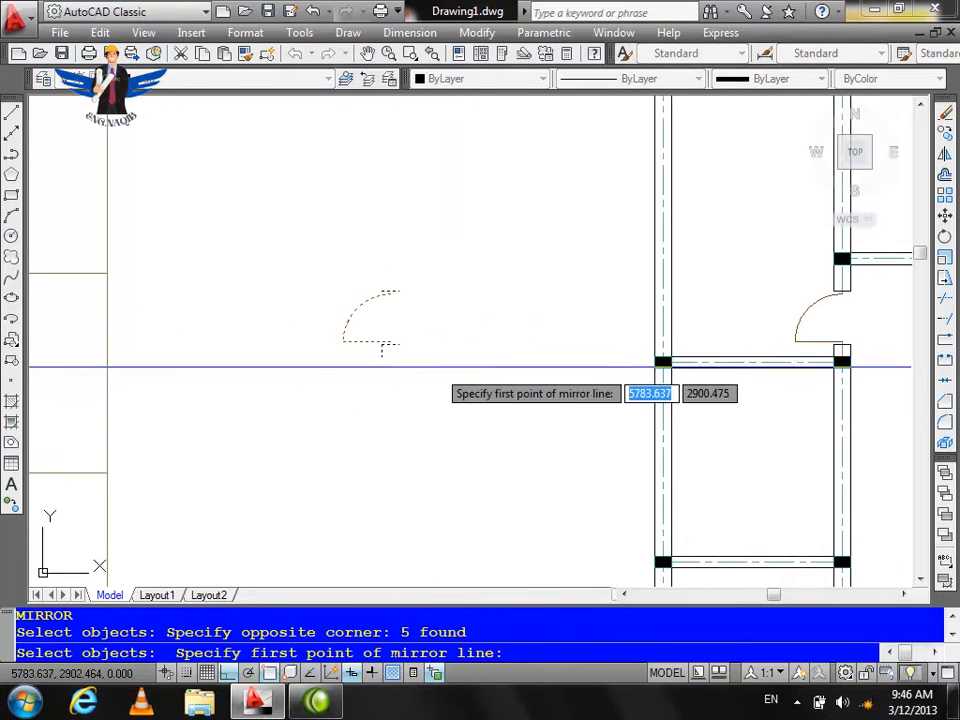
pyautogui.click(436, 349)
pyautogui.click(432, 260)
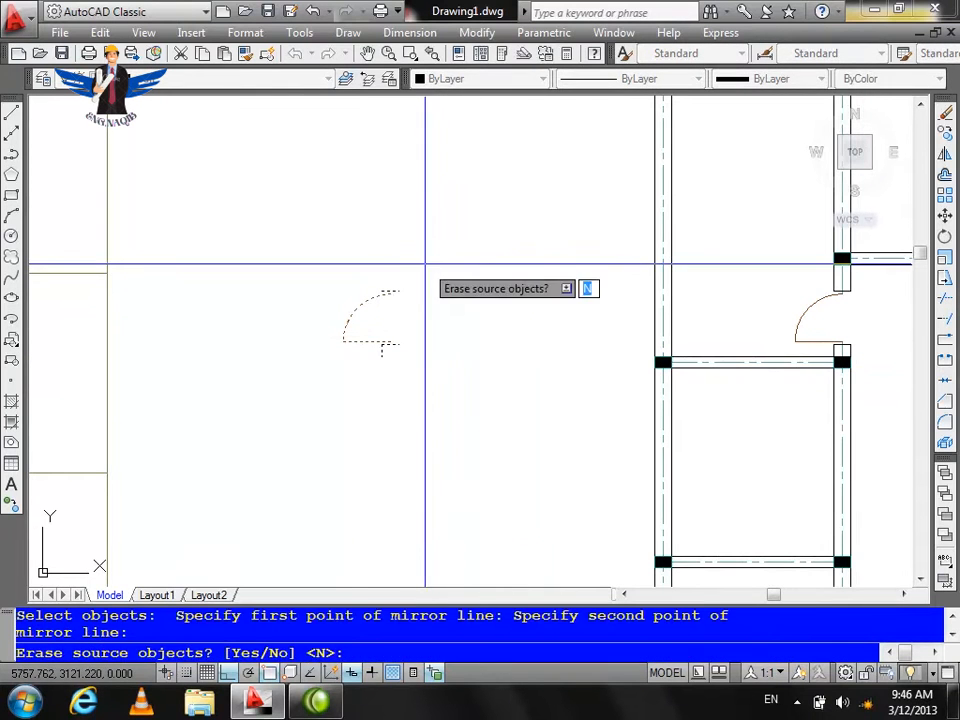
pyautogui.press('Return')
pyautogui.scroll(-2, 435, 332)
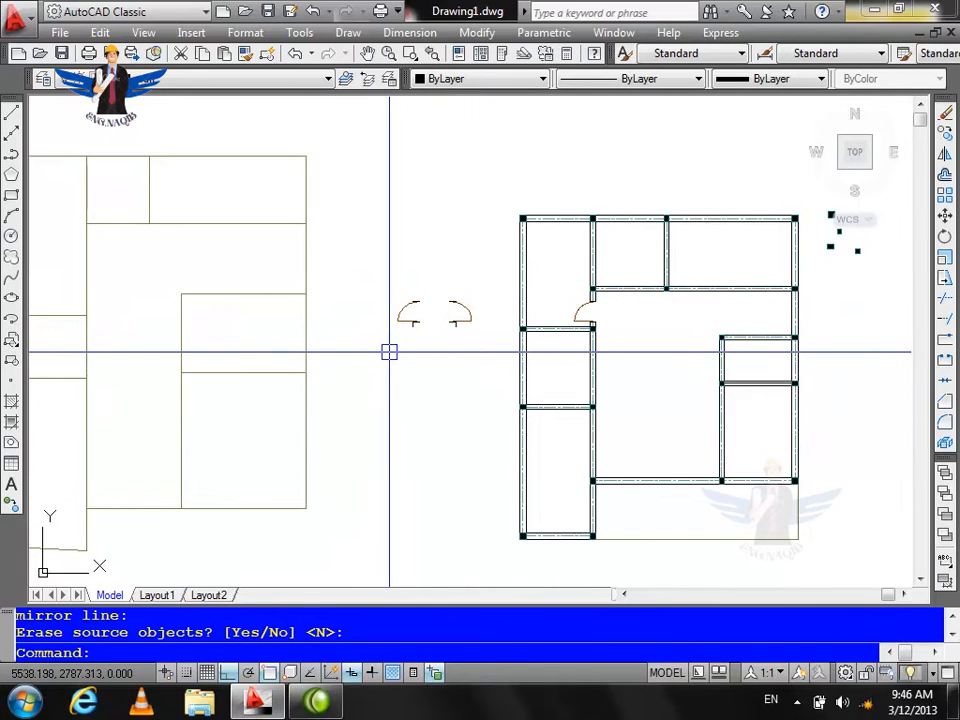
pyautogui.scroll(2, 645, 294)
pyautogui.scroll(4, 577, 294)
pyautogui.scroll(-2, 504, 272)
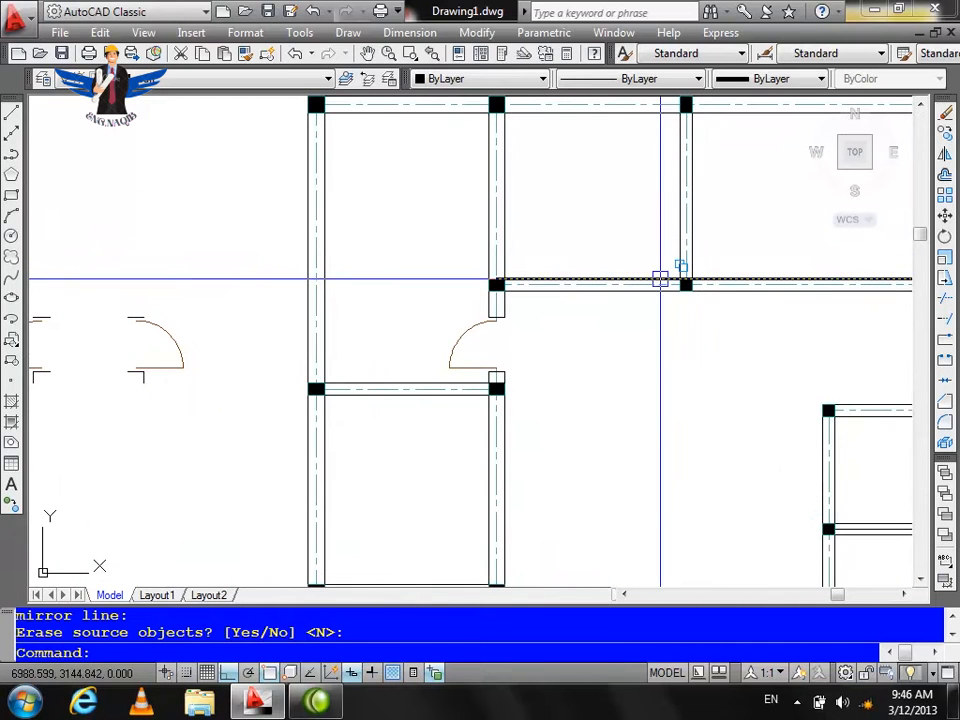
pyautogui.scroll(-4, 689, 218)
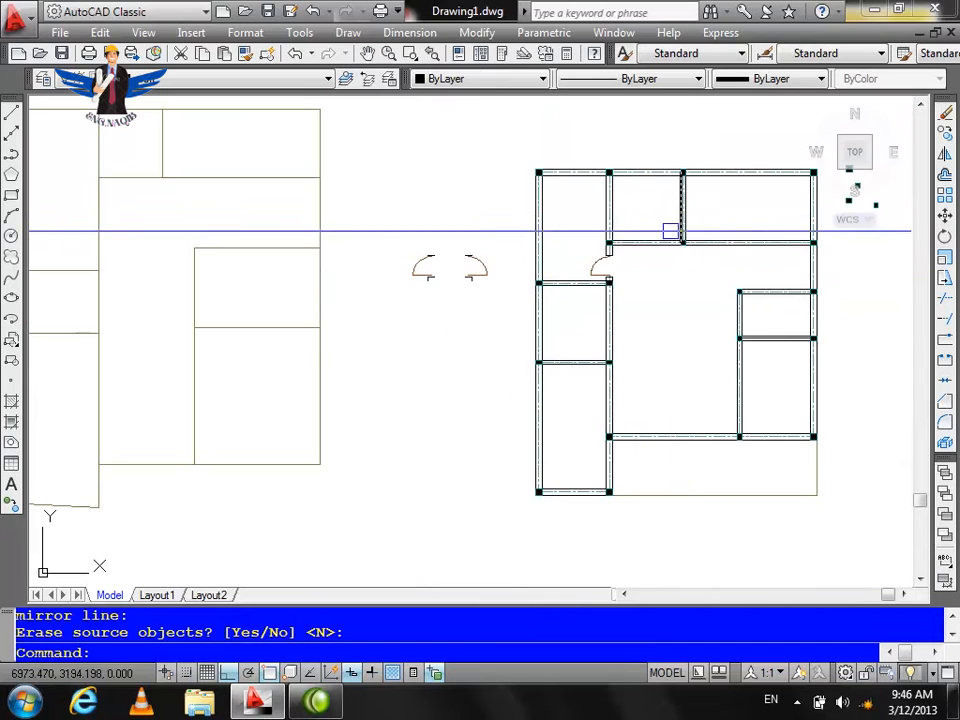
# Move the original copied door with its jamb lines straight down, clear of the mirrored copy
pyautogui.scroll(3, 499, 280)
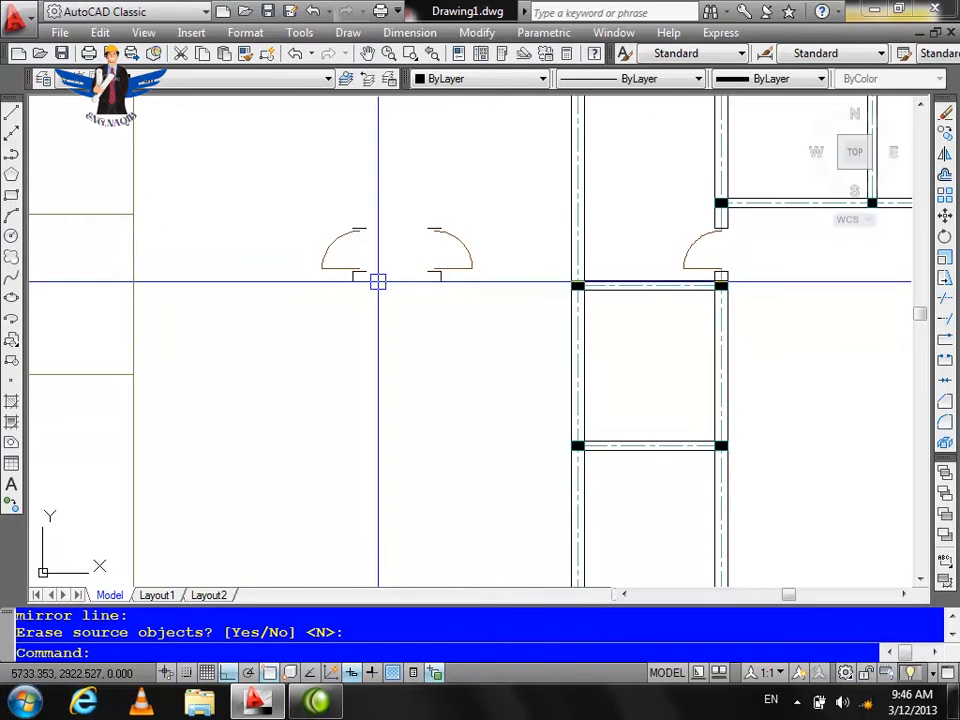
pyautogui.write('m')
pyautogui.press('Return')
pyautogui.click(396, 205)
pyautogui.click(282, 332)
pyautogui.press('Return')
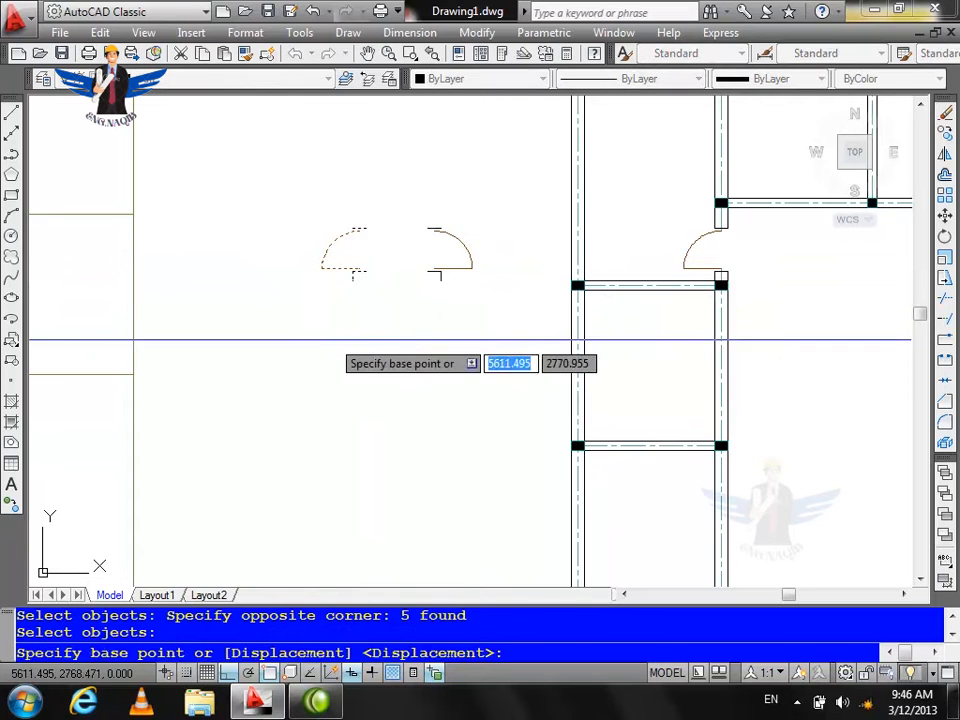
pyautogui.click(333, 340)
pyautogui.click(285, 460)
pyautogui.press('Escape')
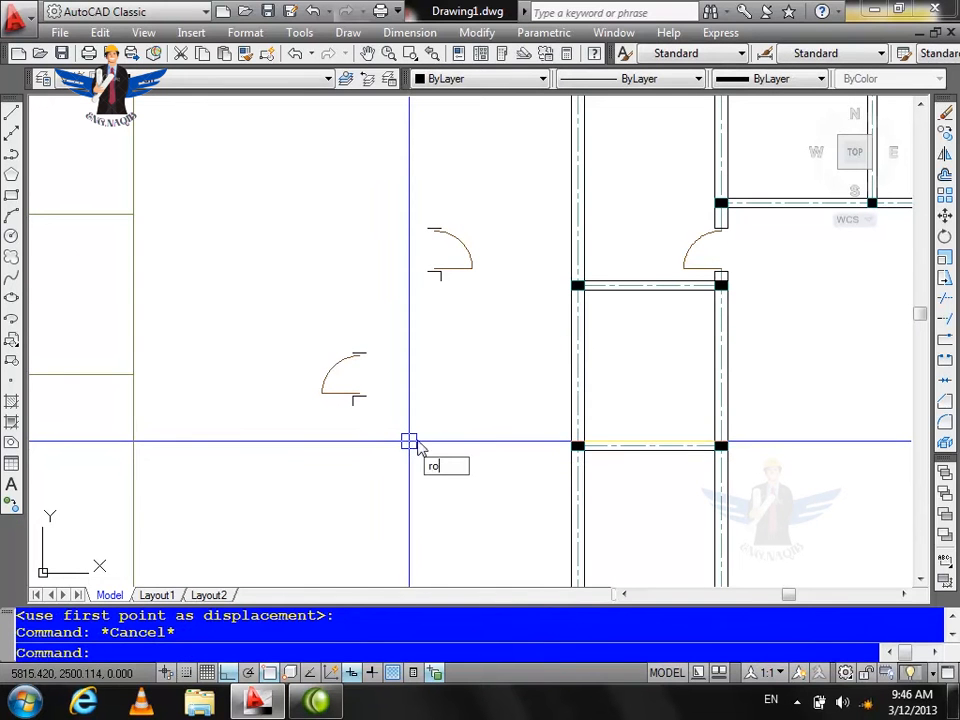
# Rotate the lower copied door and its jamb lines by 180 degrees
pyautogui.press('Return')
pyautogui.click(413, 345)
pyautogui.click(281, 449)
pyautogui.press('Return')
pyautogui.click(383, 425)
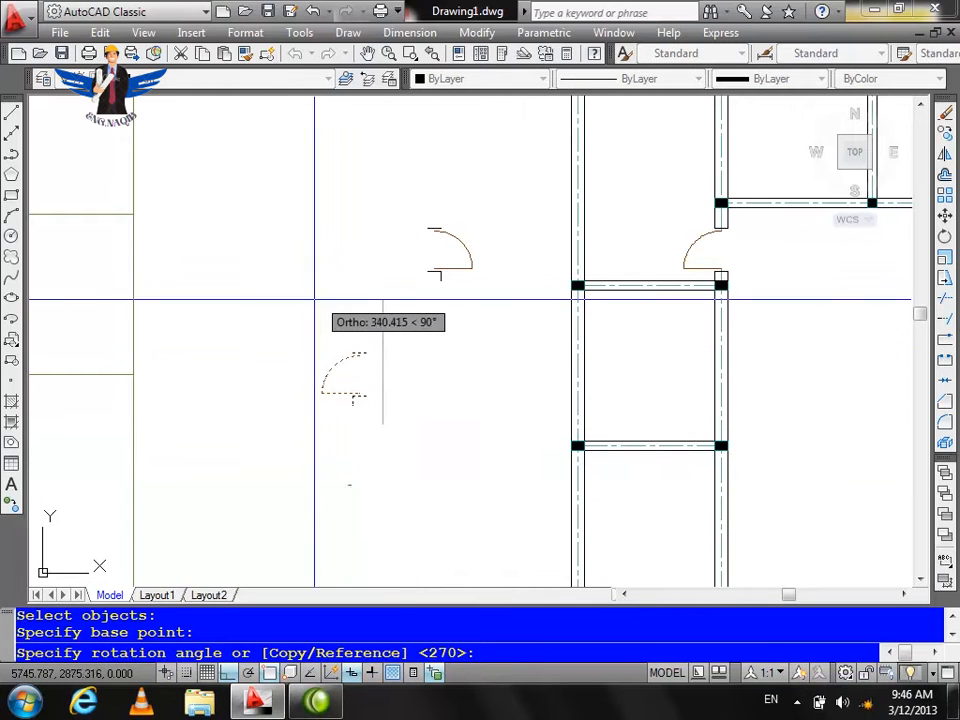
pyautogui.press('Escape')
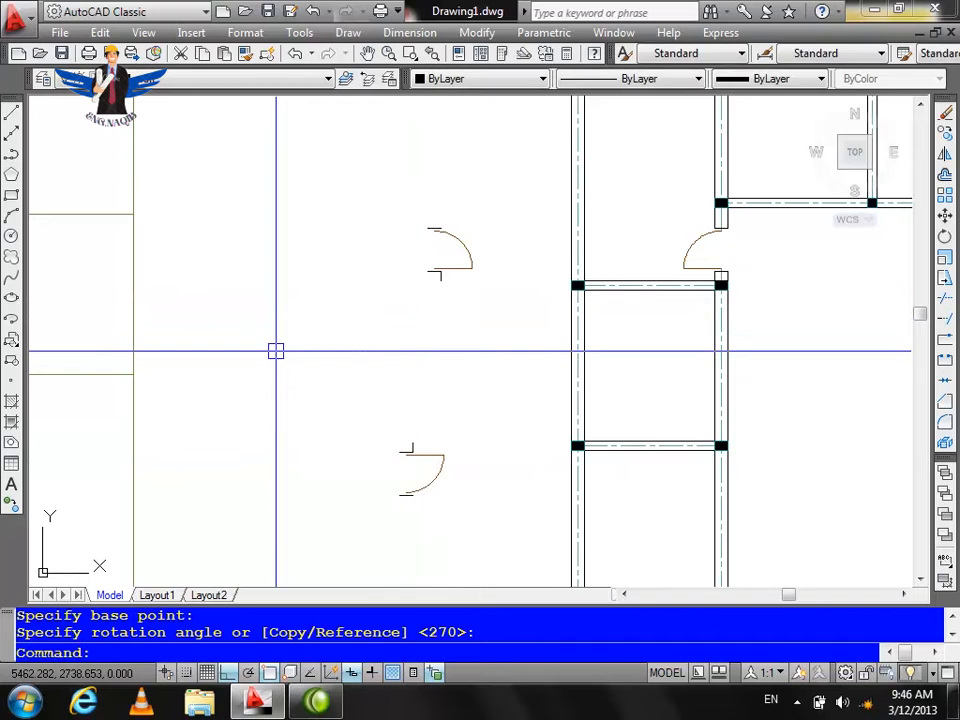
# Rotate the upper mirrored door and its jamb lines 90 degrees counterclockwise
pyautogui.press('Return')
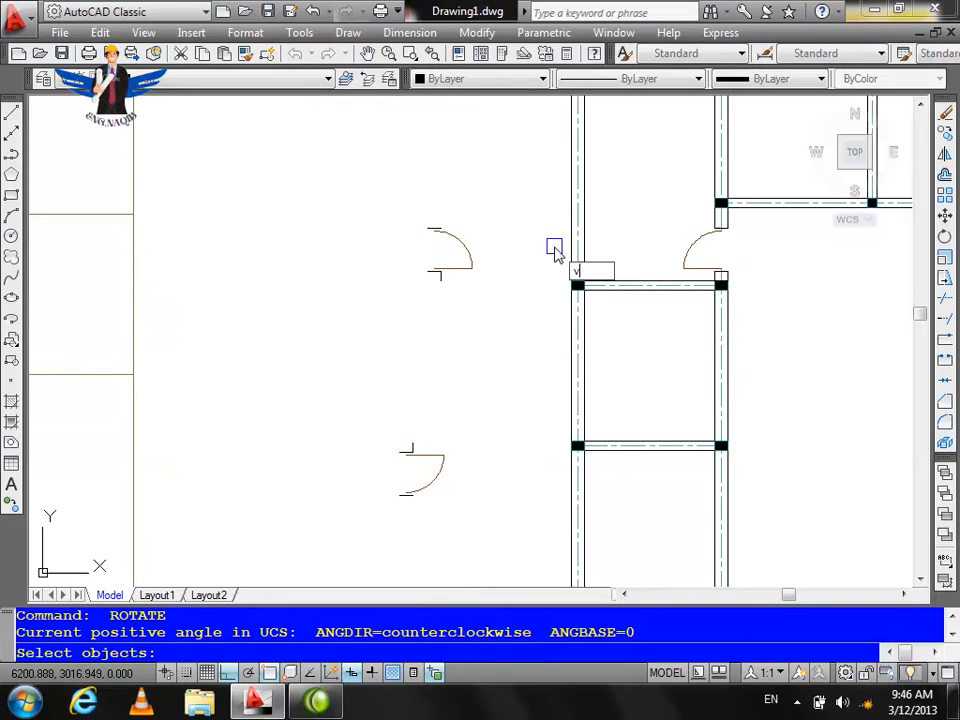
pyautogui.click(503, 220)
pyautogui.click(387, 322)
pyautogui.press('Return')
pyautogui.click(503, 219)
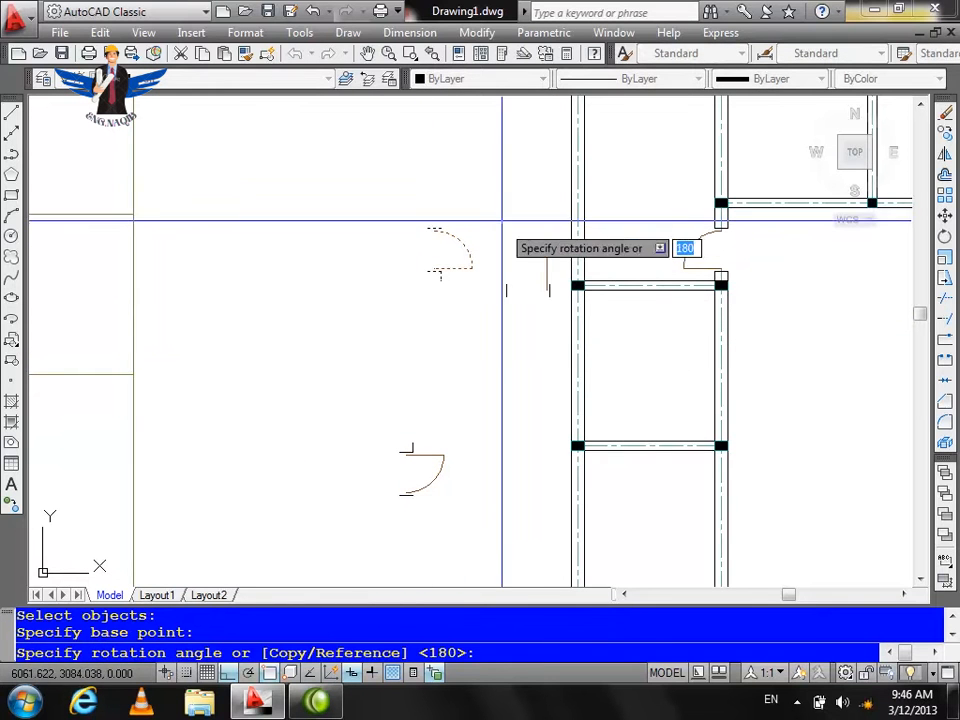
pyautogui.click(503, 170)
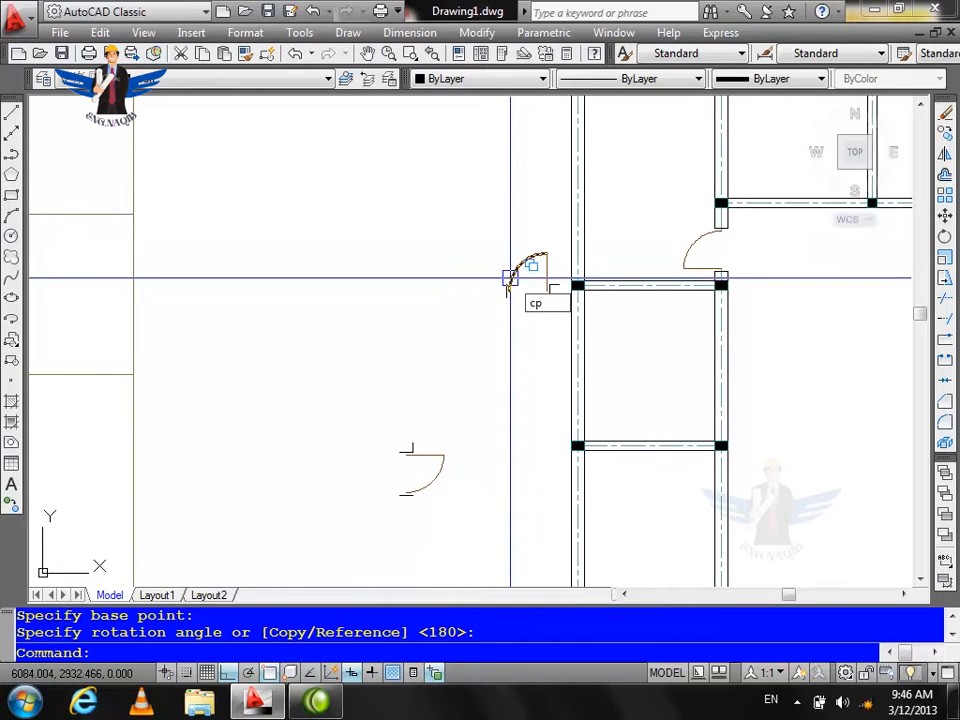
# Copy the upper rotated door by its short jamb-side line onto the upper middle room's lower wall, against the column at the partition junction
pyautogui.press('Return')
pyautogui.click(555, 229)
pyautogui.click(450, 317)
pyautogui.press('Return')
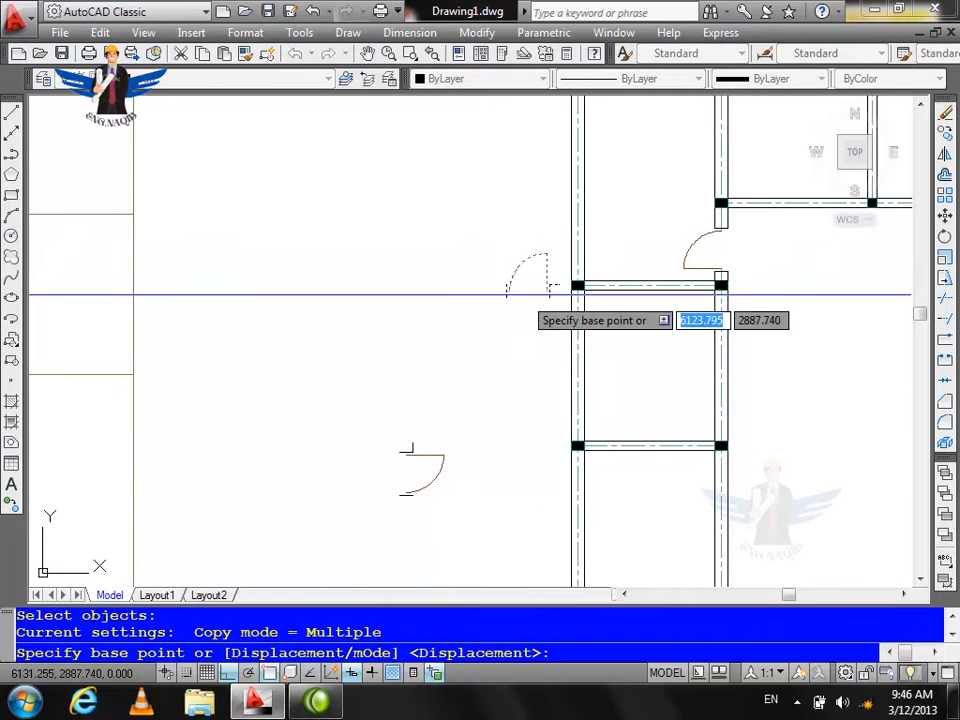
pyautogui.scroll(5, 560, 287)
pyautogui.click(549, 279)
pyautogui.scroll(-5, 180, 357)
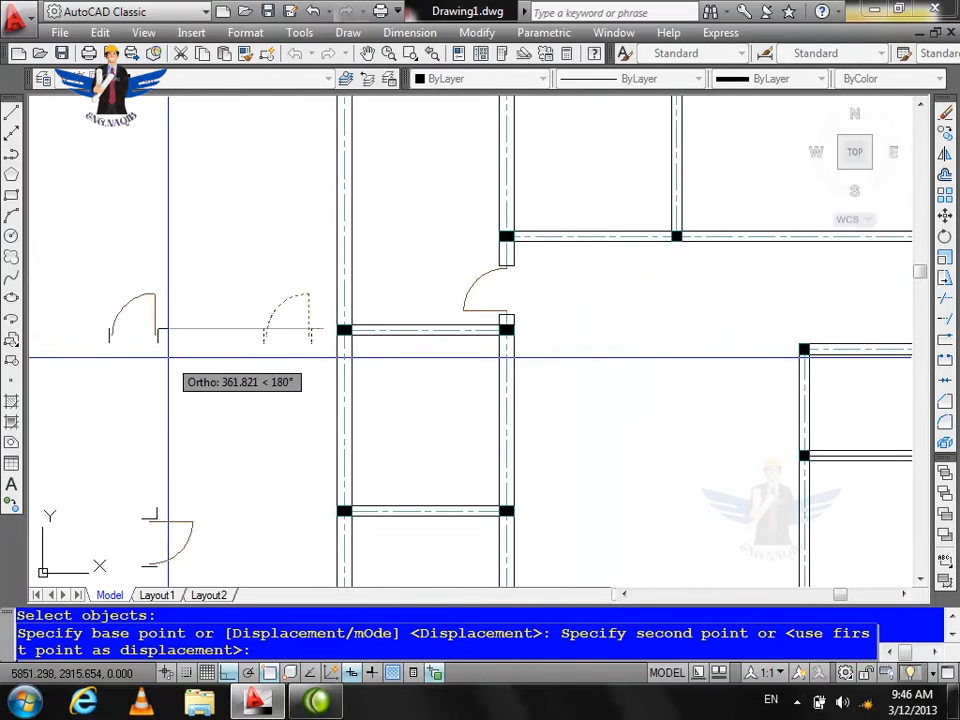
pyautogui.scroll(-3, 168, 357)
pyautogui.scroll(5, 484, 285)
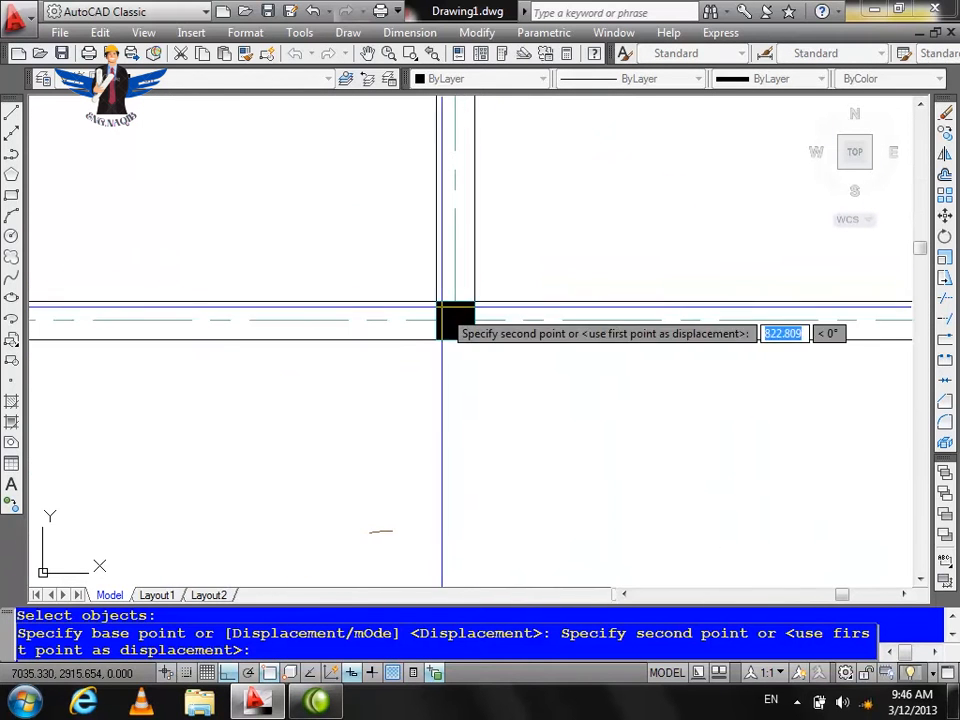
pyautogui.click(442, 320)
pyautogui.press('Escape')
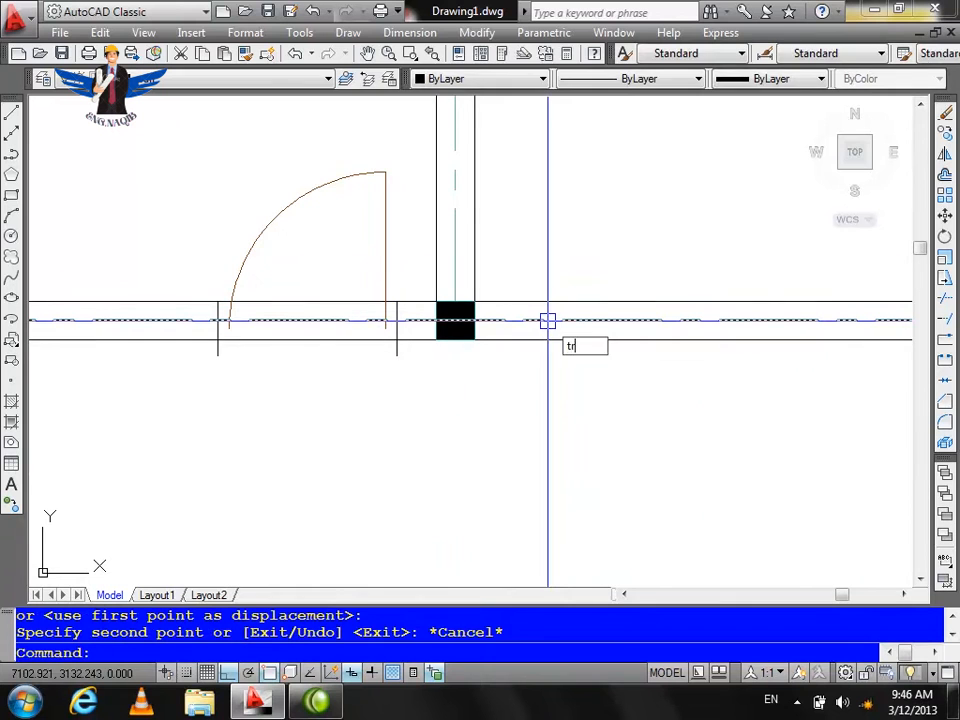
# Trim the two jamb line ends that protrude below the wall at the newly placed door
pyautogui.write('tr')
pyautogui.press('Return')
pyautogui.press('Return')
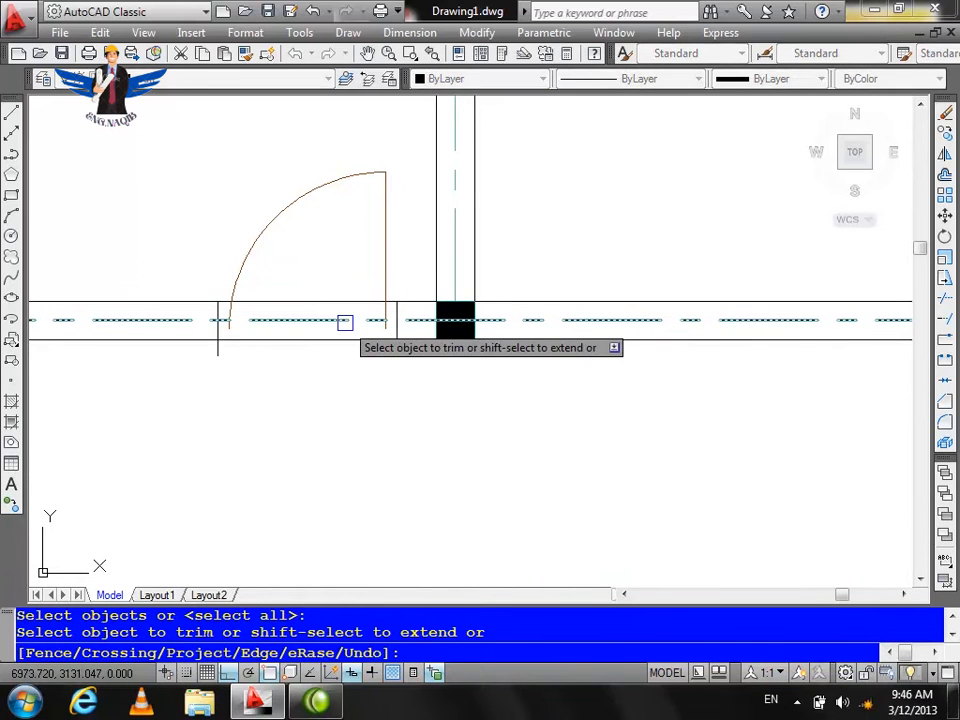
pyautogui.scroll(2, 250, 335)
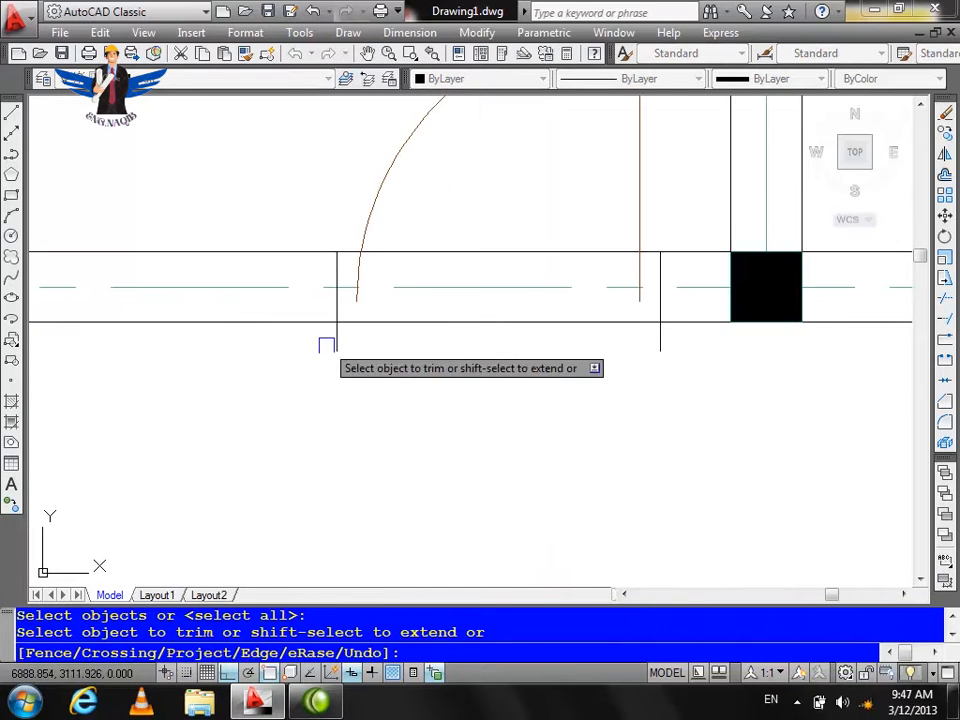
pyautogui.click(336, 345)
pyautogui.click(660, 345)
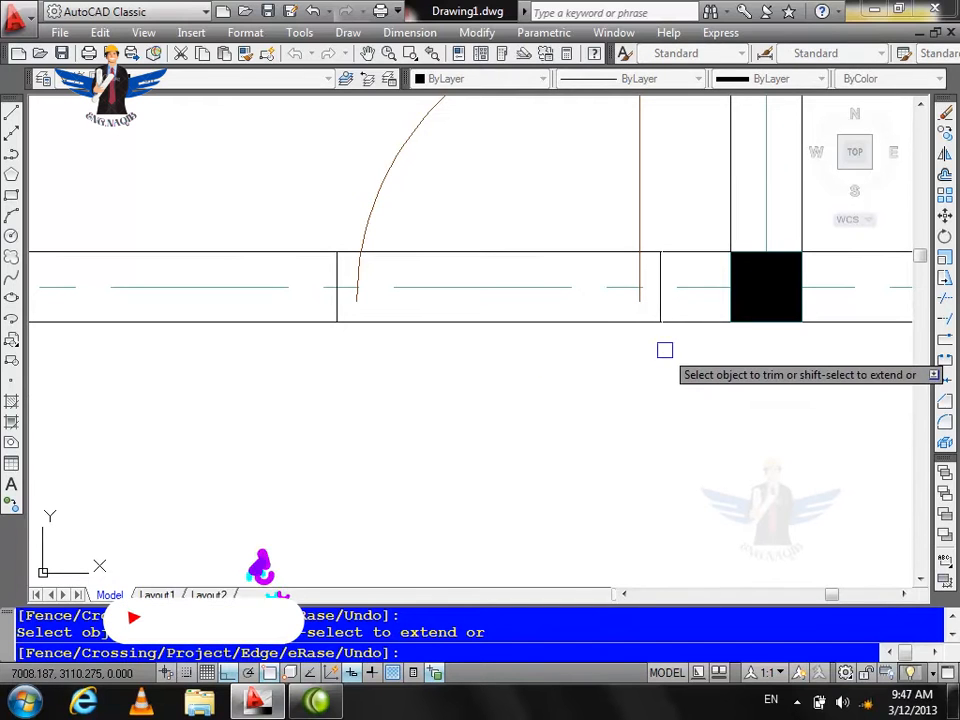
pyautogui.press('Escape')
# Move the placed door's leaf and swing arc up so their ends meet the wall centreline
pyautogui.write('m')
pyautogui.press('Return')
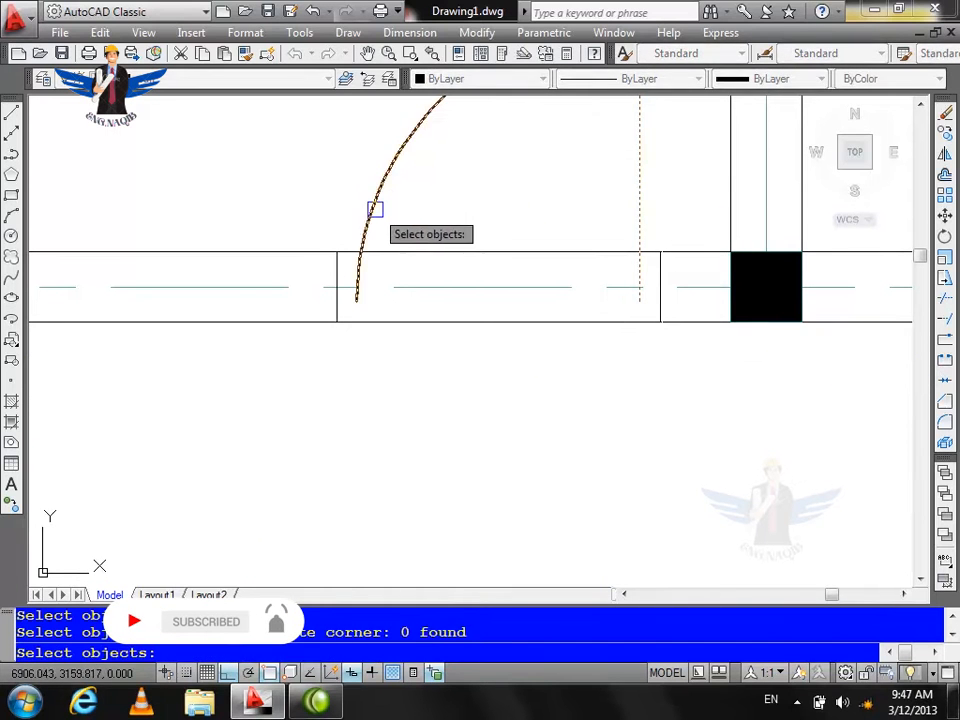
pyautogui.scroll(5, 641, 304)
pyautogui.press('Return')
pyautogui.click(612, 308)
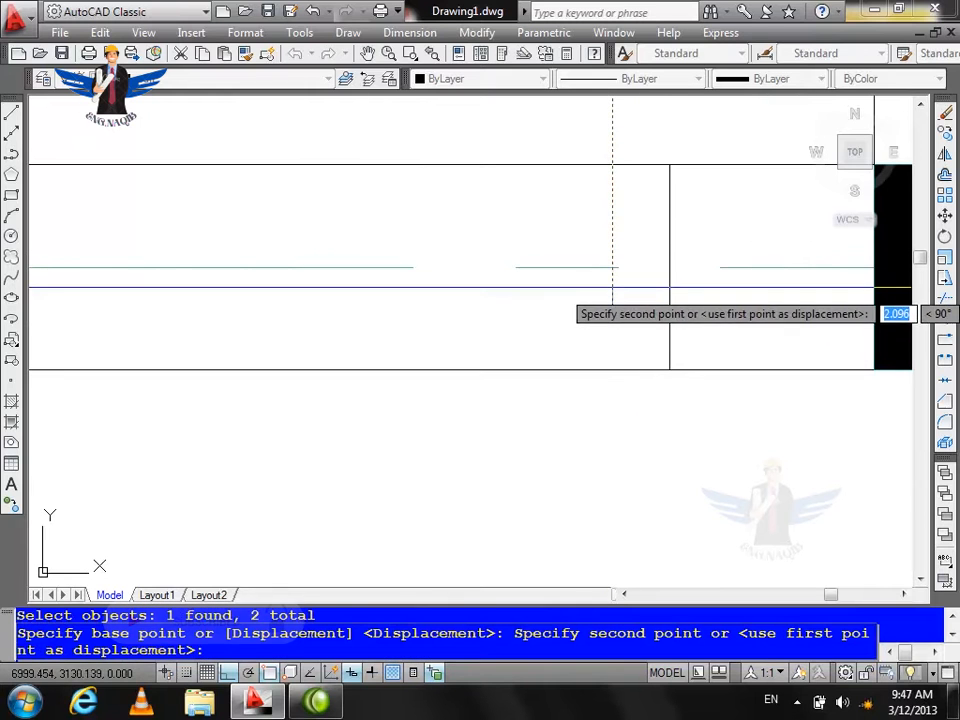
pyautogui.click(612, 269)
pyautogui.press('Escape')
# Trim the wall lines and centreline across the newly placed door's opening
pyautogui.scroll(-1, 639, 323)
pyautogui.write('tr')
pyautogui.press('Return')
pyautogui.press('Return')
pyautogui.scroll(-6, 543, 220)
pyautogui.click(537, 202)
pyautogui.click(512, 284)
# Trim the leftover upper wall line between the left jamb and the door's swing arc
pyautogui.scroll(5, 425, 220)
pyautogui.scroll(2, 462, 232)
pyautogui.click(446, 208)
pyautogui.click(441, 215)
pyautogui.scroll(-1, 411, 228)
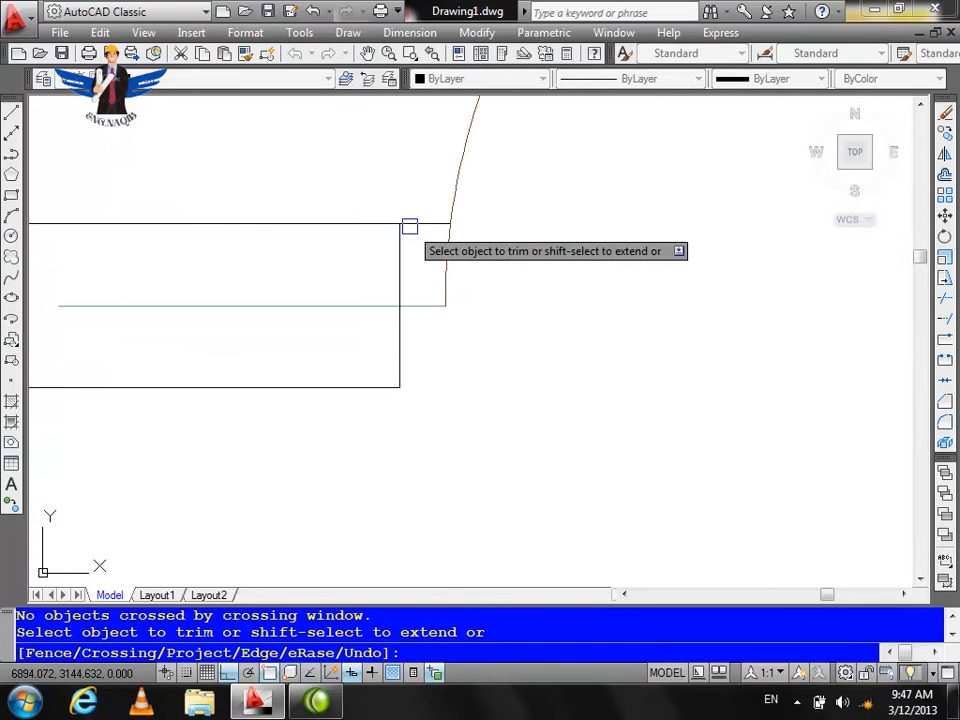
pyautogui.click(409, 226)
pyautogui.scroll(-3, 393, 196)
pyautogui.scroll(5, 590, 200)
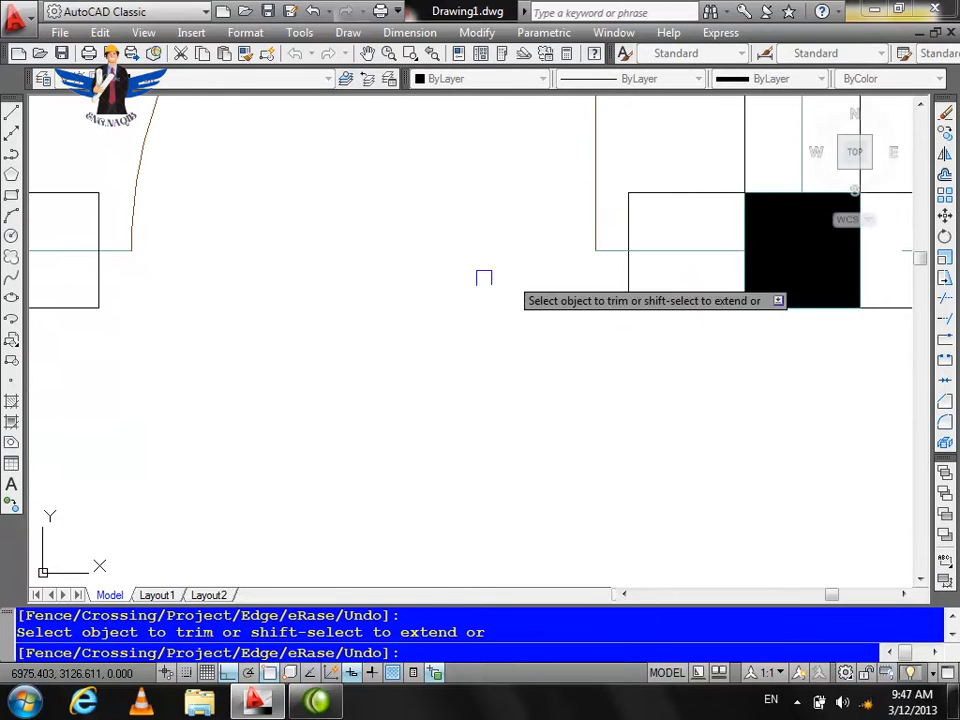
pyautogui.scroll(-6, 465, 240)
pyautogui.scroll(-4, 467, 250)
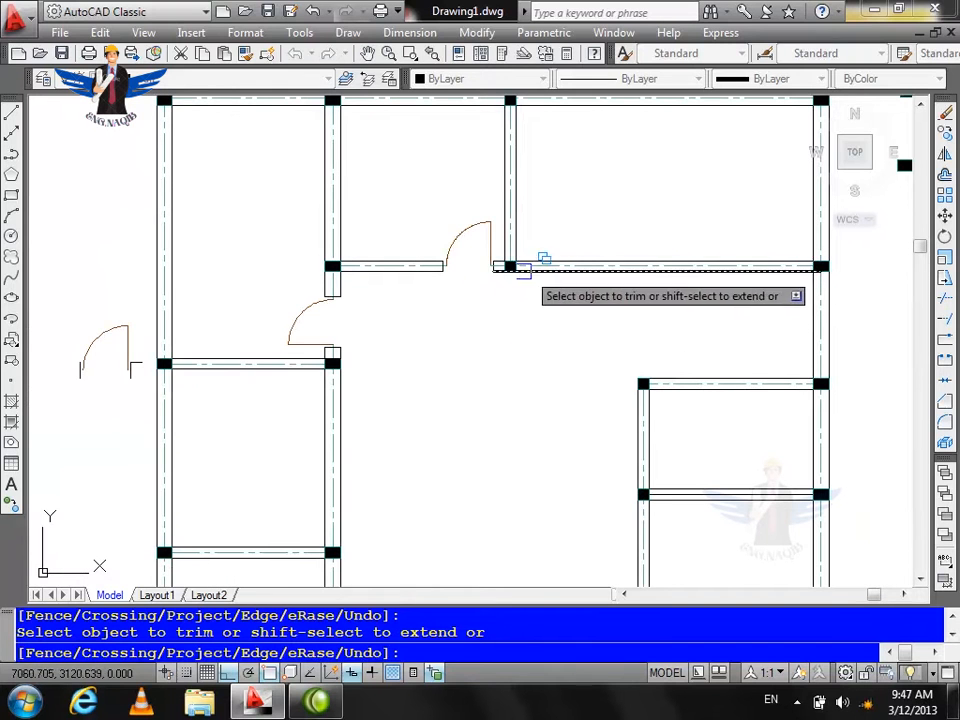
pyautogui.scroll(4, 514, 189)
pyautogui.press('Escape')
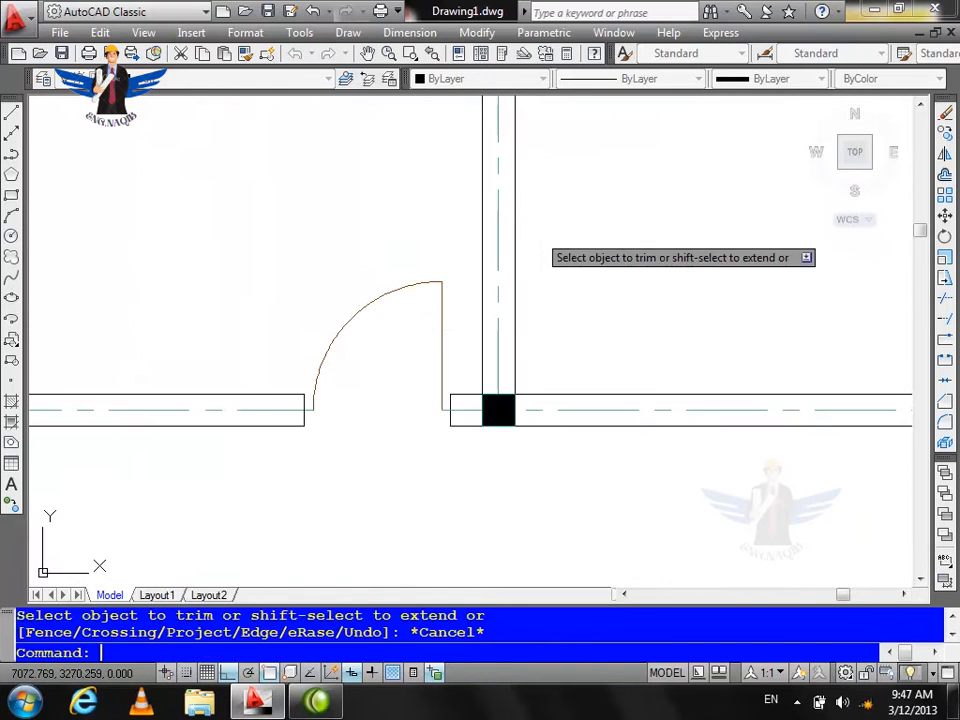
pyautogui.write('l')
pyautogui.press('Return')
pyautogui.press('Escape')
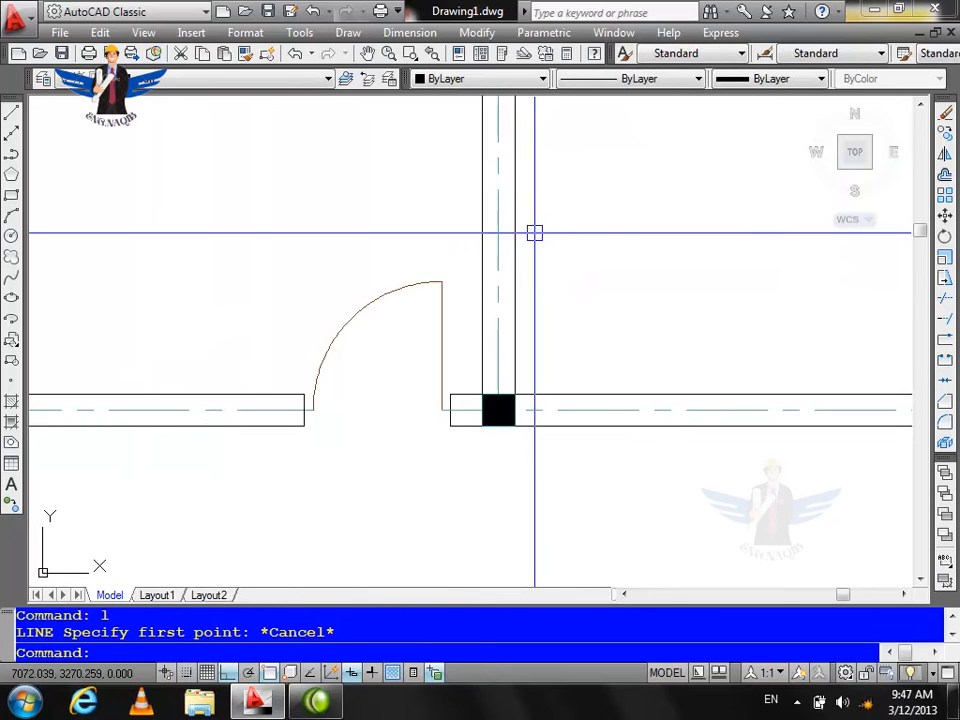
# Mirror the door and both jamb lines about the vertical partition's centreline, keeping the source objects
pyautogui.write('mi')
pyautogui.press('Return')
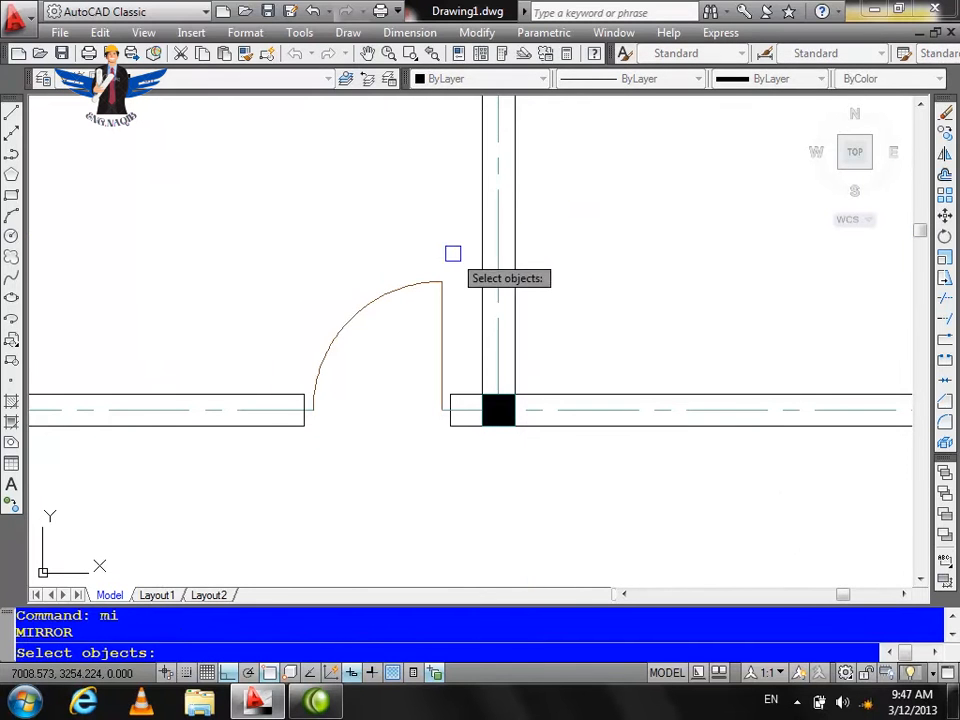
pyautogui.scroll(3, 318, 410)
pyautogui.click(289, 421)
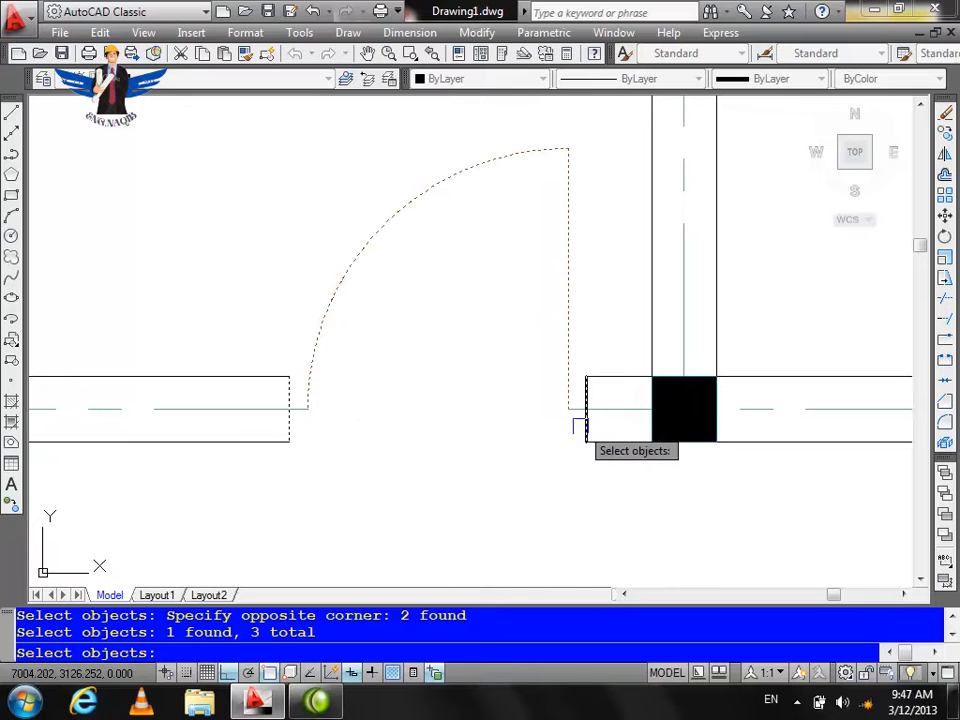
pyautogui.press('Return')
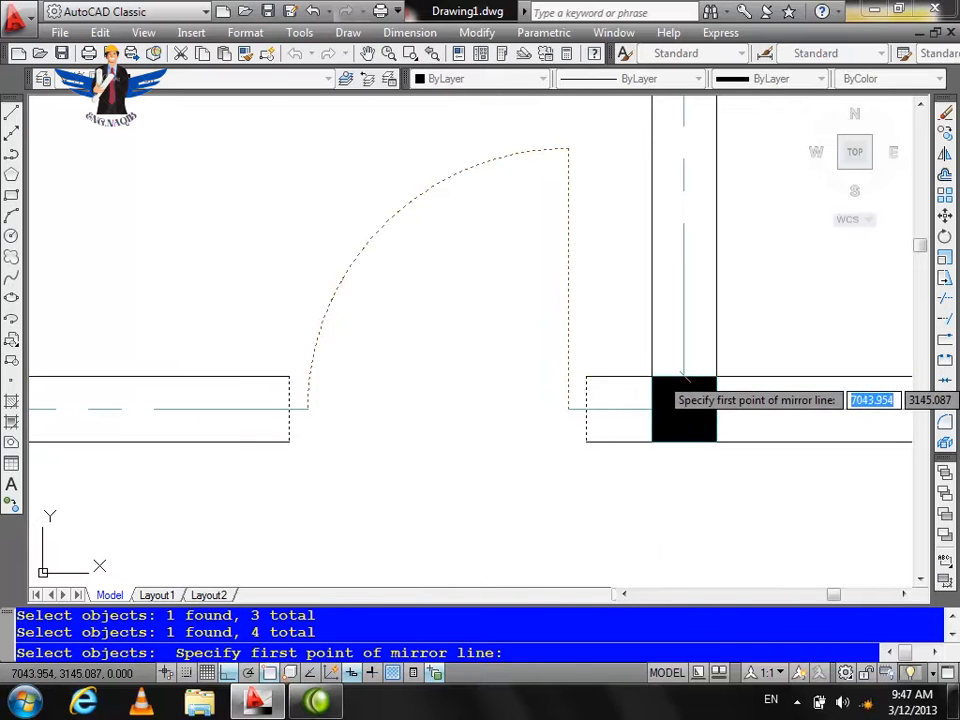
pyautogui.click(684, 377)
pyautogui.scroll(-4, 684, 385)
pyautogui.click(676, 300)
pyautogui.press('Return')
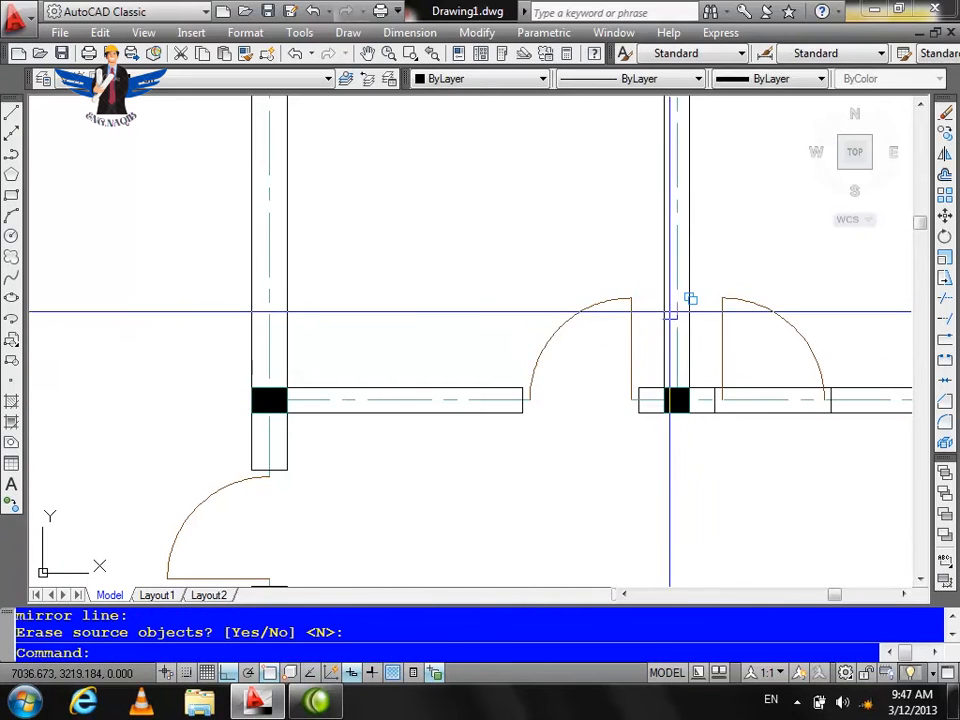
# Trim the wall lines and centreline across the mirrored door's opening
pyautogui.scroll(-2, 613, 334)
pyautogui.scroll(3, 823, 383)
pyautogui.write('tr')
pyautogui.press('Return')
pyautogui.press('Return')
pyautogui.click(612, 343)
pyautogui.click(594, 411)
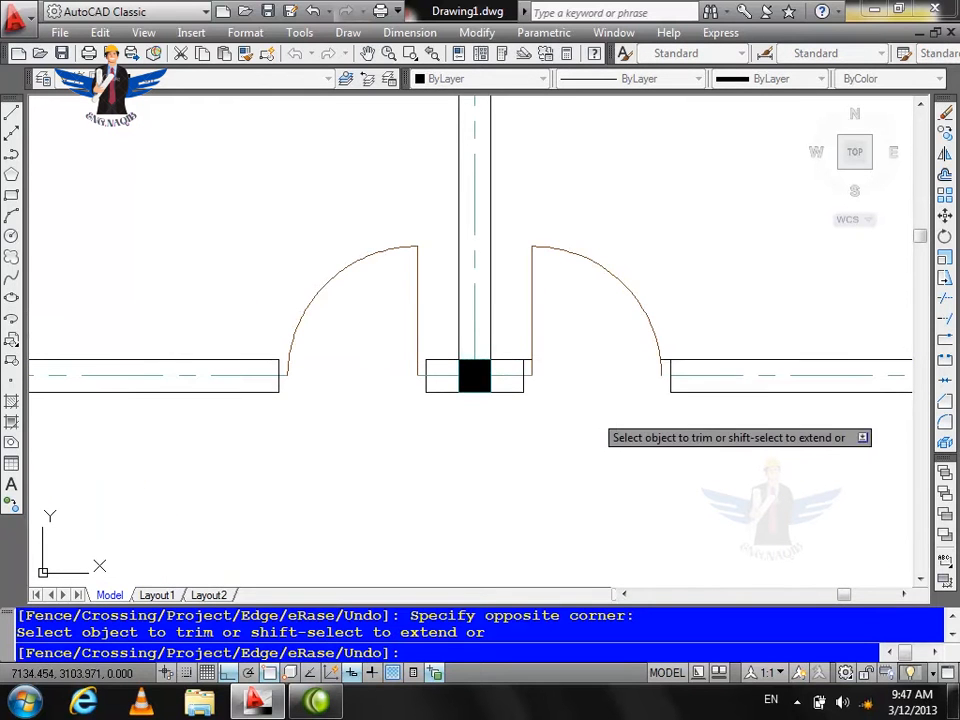
# Trim the leftover upper wall line stubs beside the mirrored door's jambs, undoing the trim of the swing arc's end
pyautogui.scroll(5, 517, 374)
pyautogui.scroll(3, 530, 335)
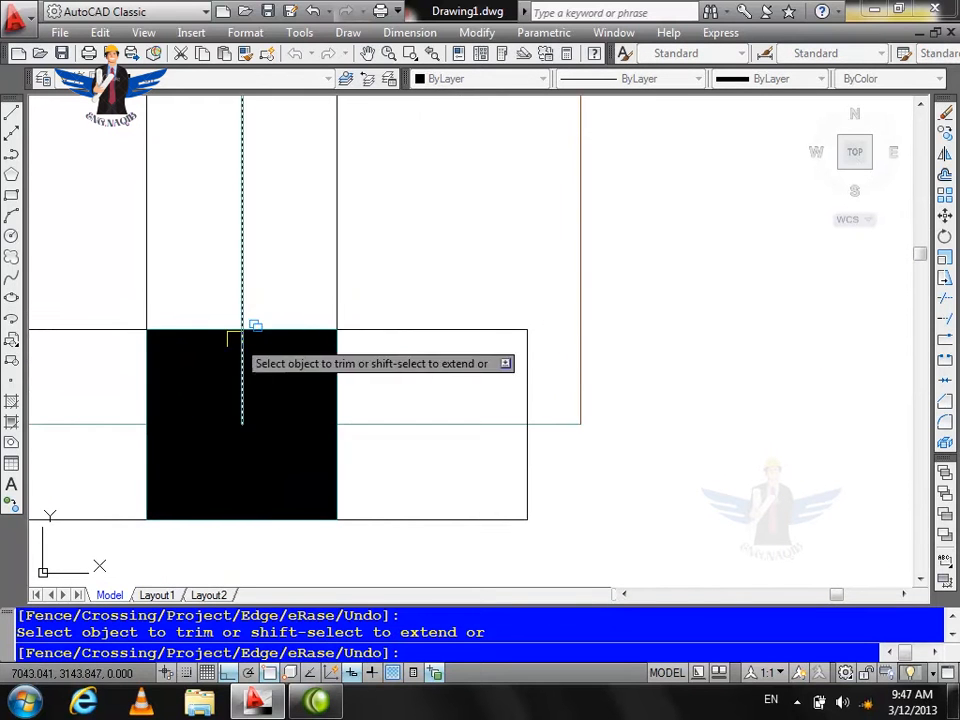
pyautogui.scroll(-2, 286, 355)
pyautogui.scroll(-3, 247, 352)
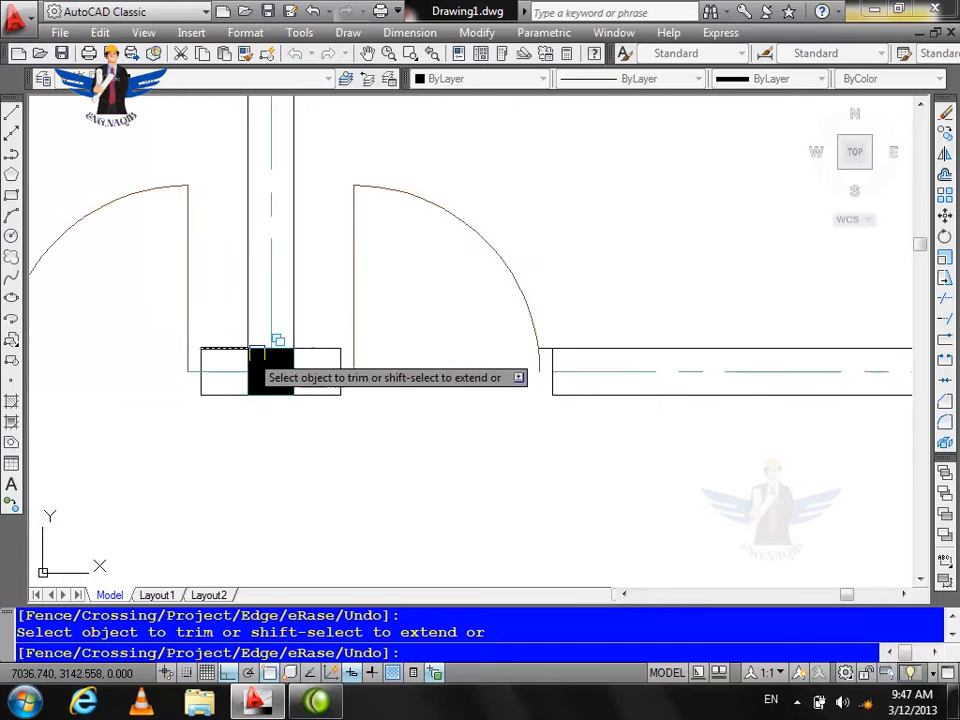
pyautogui.scroll(3, 541, 352)
pyautogui.click(502, 368)
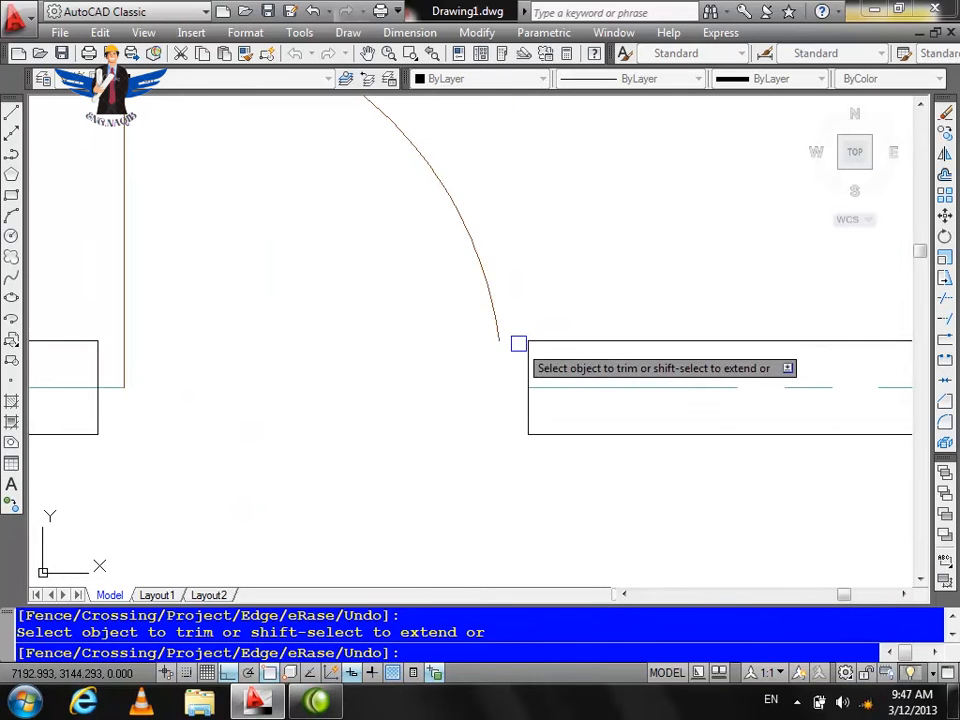
pyautogui.hotkey('ctrl', 'z')
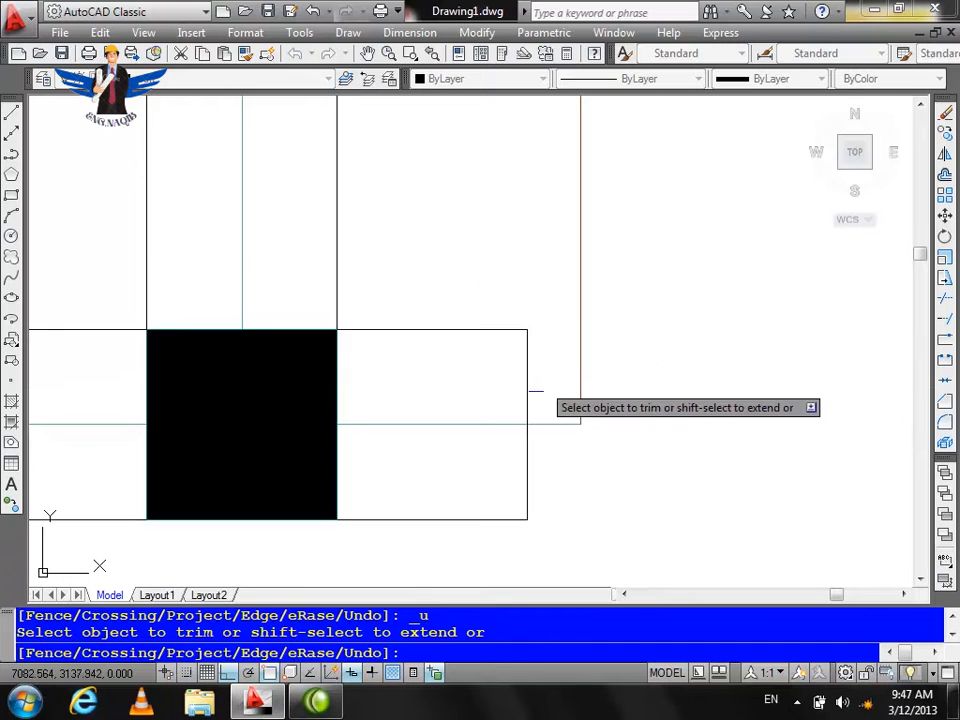
pyautogui.scroll(-5, 677, 375)
pyautogui.scroll(5, 636, 360)
pyautogui.press('Escape')
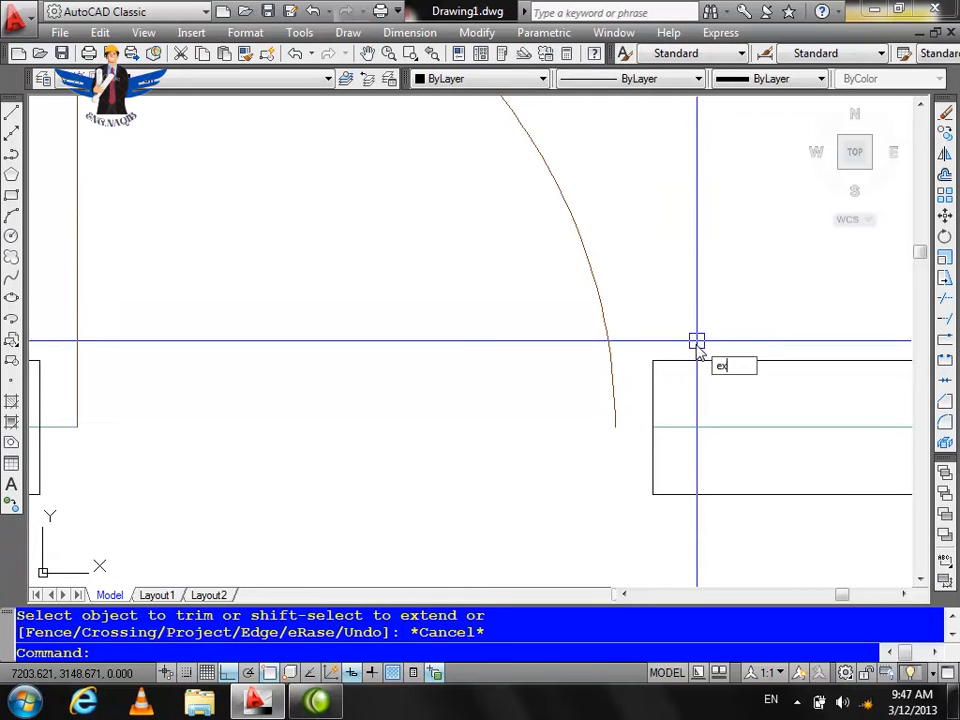
# Extend the wall centreline from the right jamb back into the mirrored door's opening
pyautogui.write('ex')
pyautogui.press('Return')
pyautogui.press('Return')
pyautogui.click(692, 422)
pyautogui.click(540, 369)
pyautogui.press('Escape')
# Try to trim the centreline between the mirrored door's leaf and swing arc
pyautogui.scroll(6, 624, 429)
pyautogui.scroll(-4, 664, 374)
pyautogui.write('tr')
pyautogui.press('Return')
pyautogui.press('Return')
pyautogui.click(437, 356)
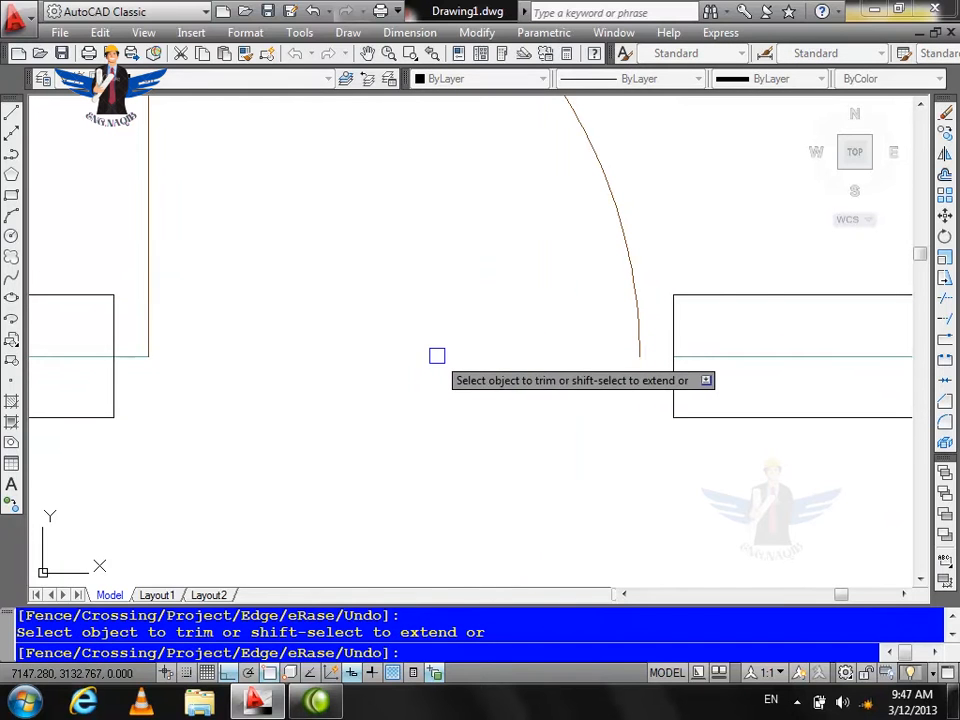
pyautogui.press('Escape')
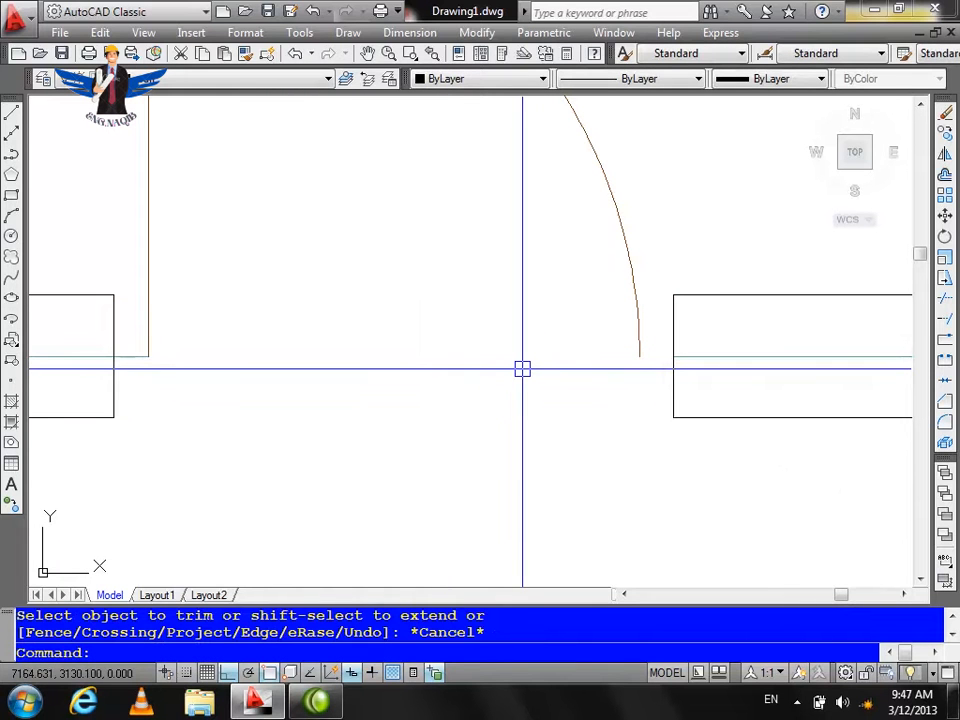
pyautogui.hotkey('ctrl', 'z')
pyautogui.press('Escape')
pyautogui.write('ex')
pyautogui.press('Return')
pyautogui.press('Return')
pyautogui.press('Escape')
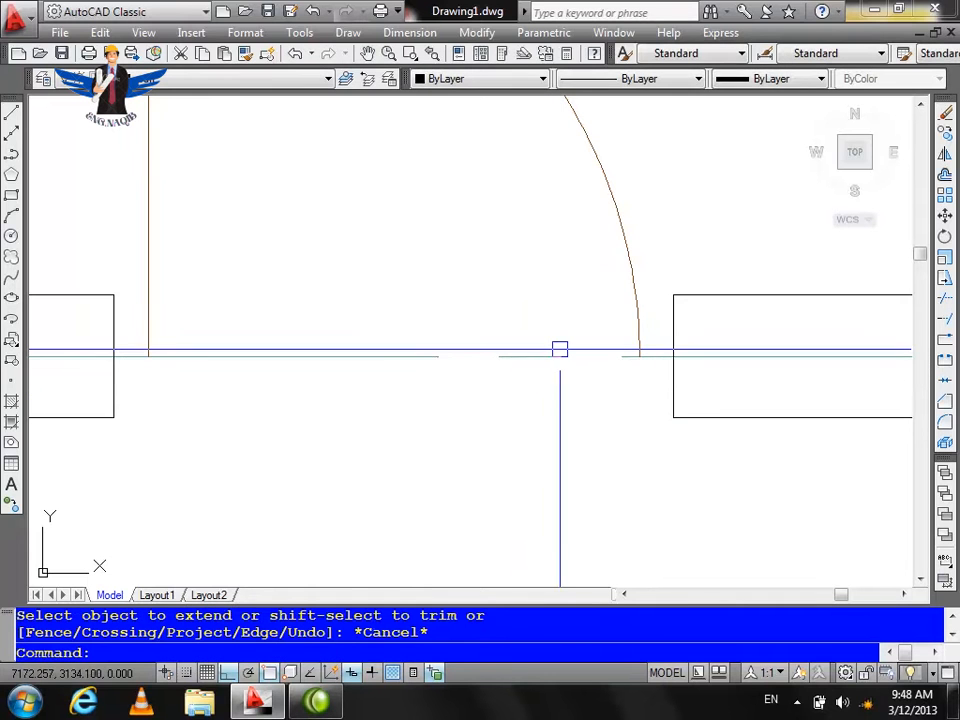
# Trim the wall centreline in the mirrored door's opening back to the door leaf and the right jamb
pyautogui.press('Return')
pyautogui.press('Return')
pyautogui.press('Escape')
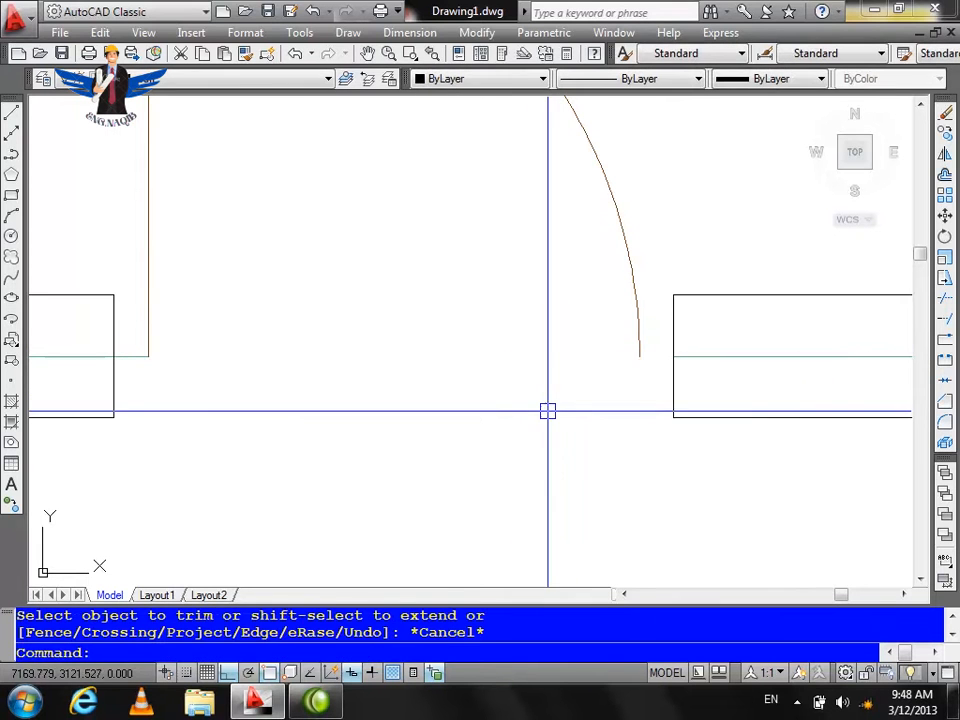
pyautogui.press('Escape')
# Draw a short line from the right jamb's centreline end to the end of the mirrored door's swing arc
pyautogui.scroll(3, 713, 351)
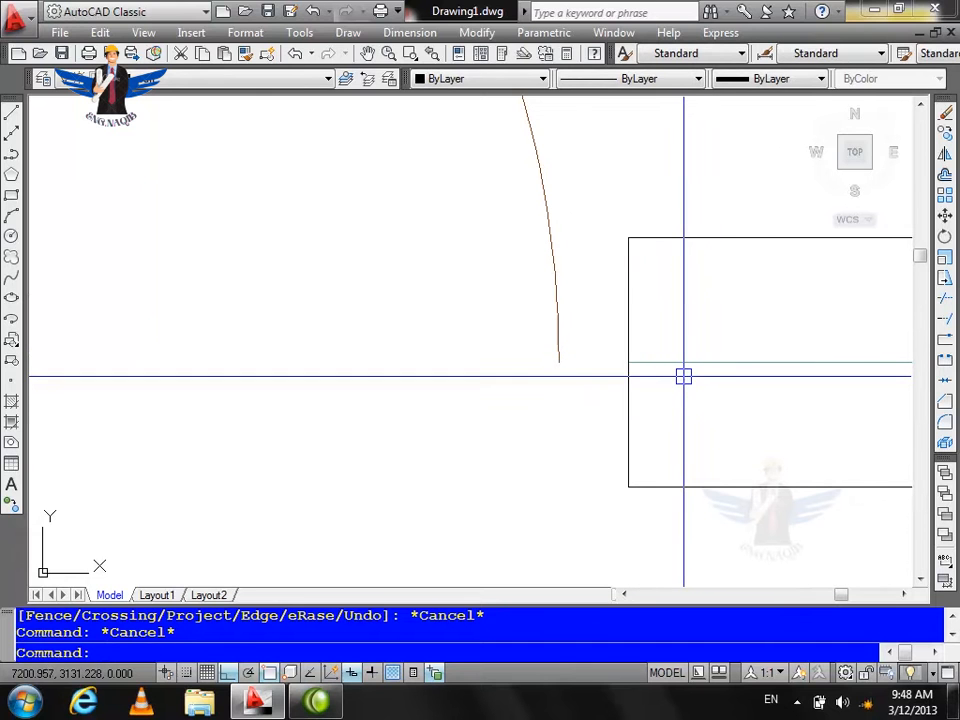
pyautogui.write('l')
pyautogui.press('Return')
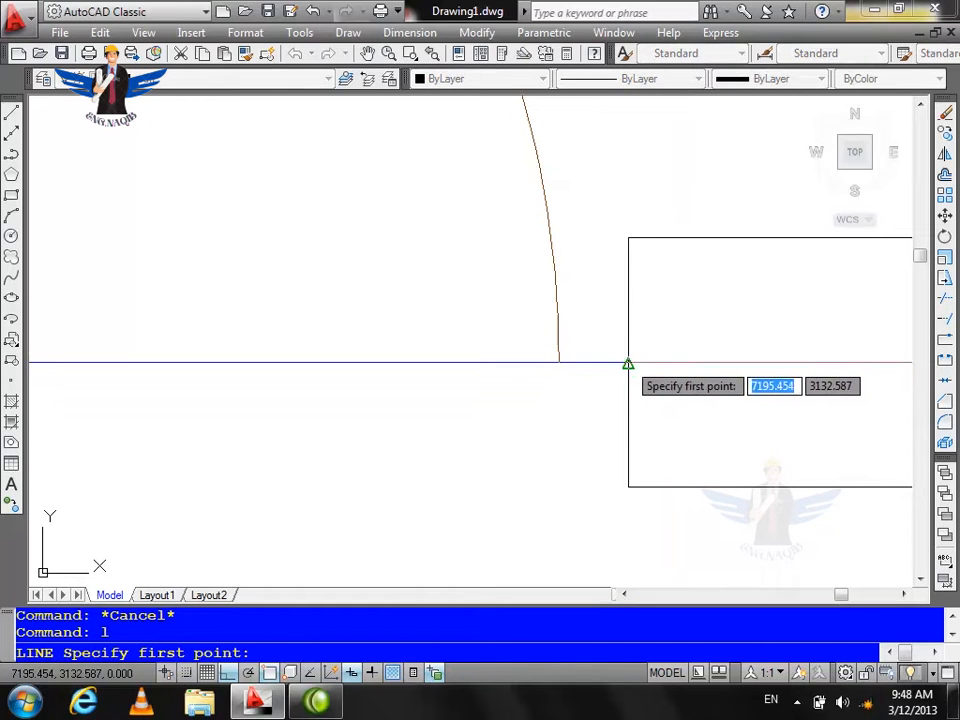
pyautogui.click(628, 363)
pyautogui.click(559, 362)
pyautogui.press('Return')
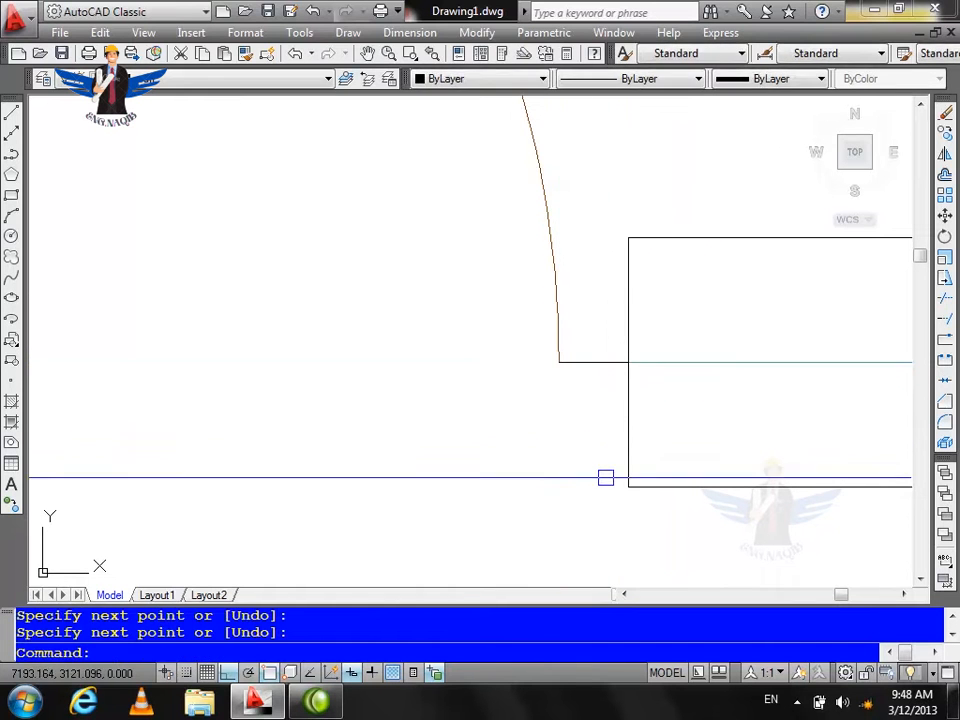
pyautogui.write('ma')
pyautogui.press('Return')
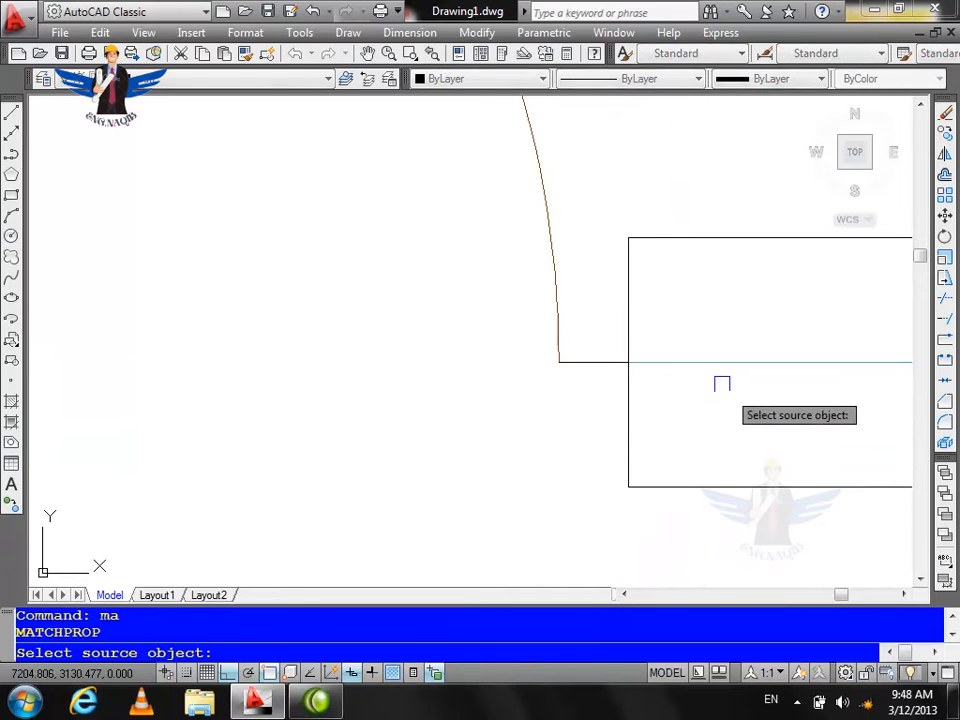
pyautogui.press('Escape')
# Join the short line at the right jamb to the wall centreline
pyautogui.write('j')
pyautogui.press('Return')
pyautogui.click(729, 361)
pyautogui.click(589, 362)
pyautogui.press('Return')
pyautogui.scroll(-5, 485, 387)
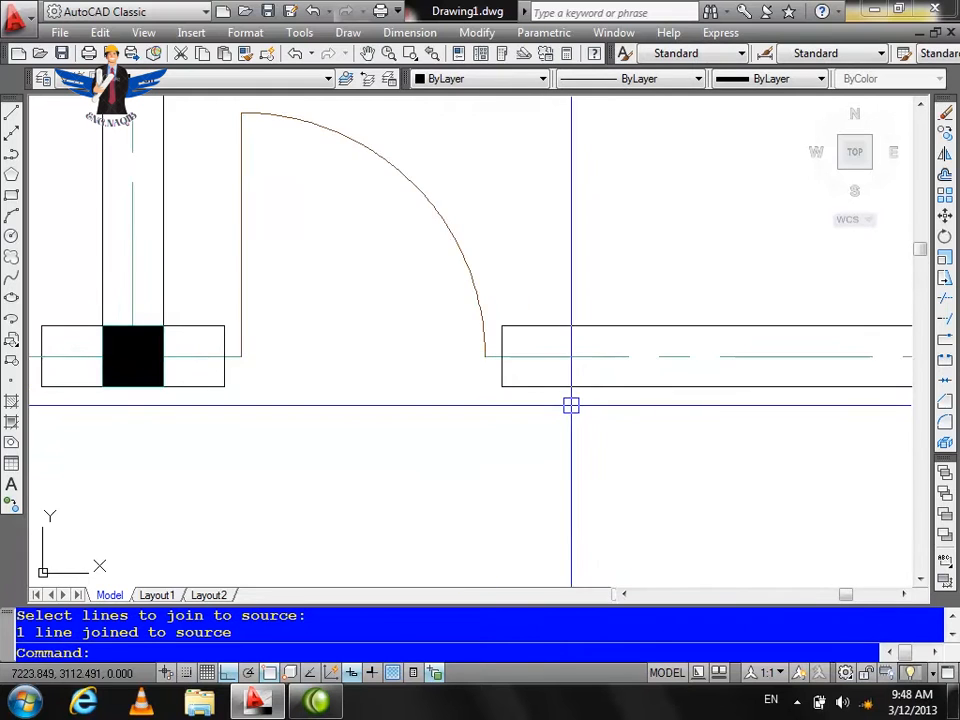
# Draw a vertical helper line 412.5 long between the upper and lower walls of the middle room on the left side
pyautogui.scroll(-5, 440, 300)
pyautogui.scroll(3, 463, 358)
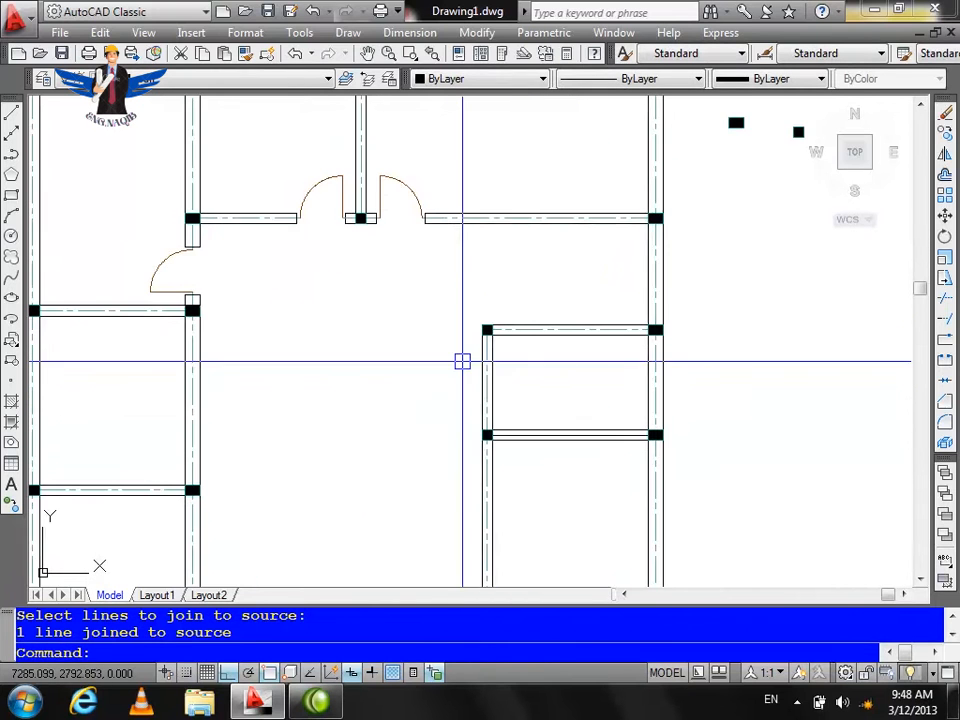
pyautogui.scroll(-3, 551, 305)
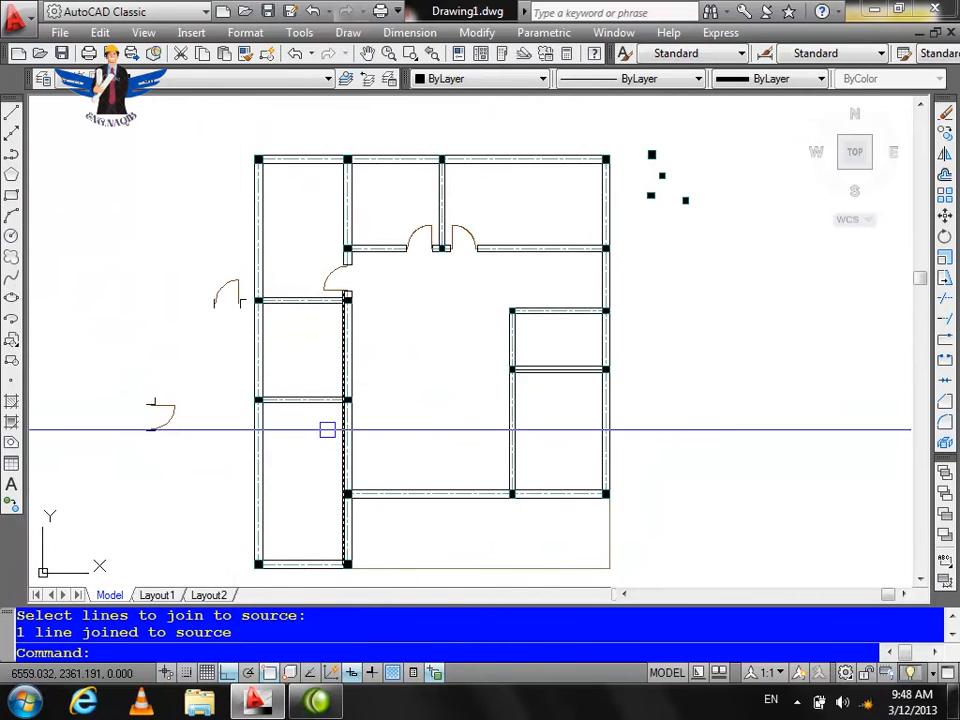
pyautogui.scroll(1, 340, 405)
pyautogui.scroll(3, 376, 356)
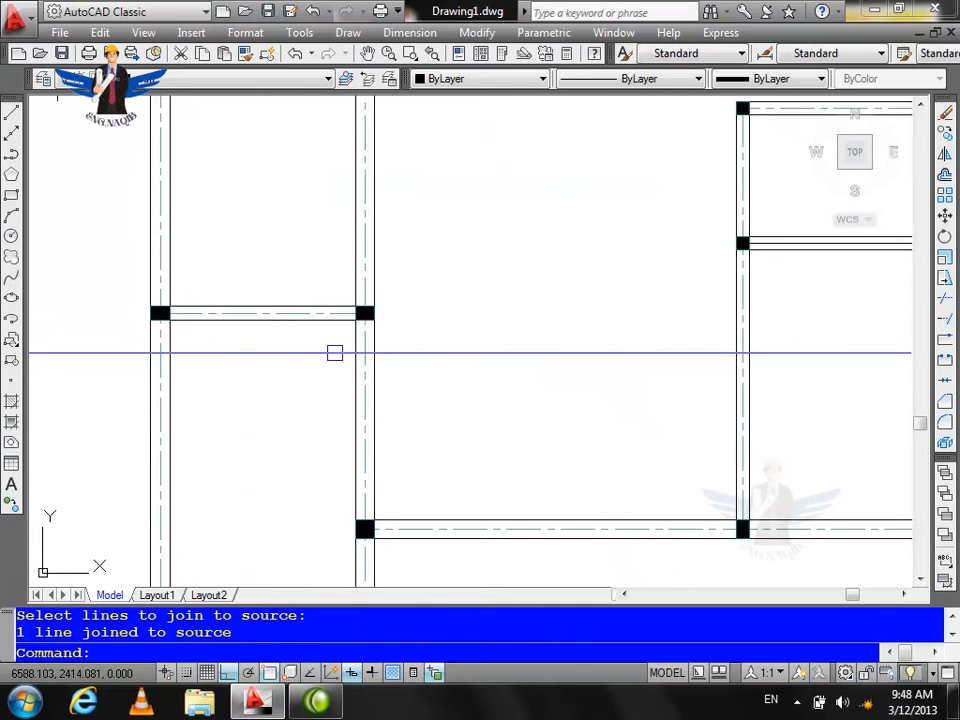
pyautogui.scroll(-4, 277, 381)
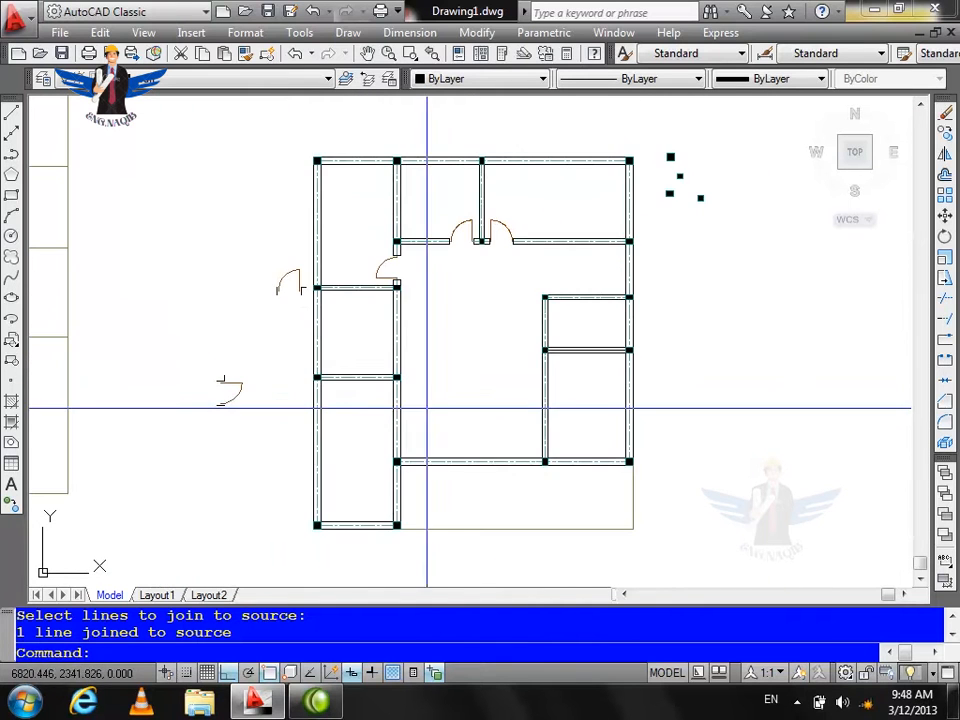
pyautogui.scroll(2, 377, 425)
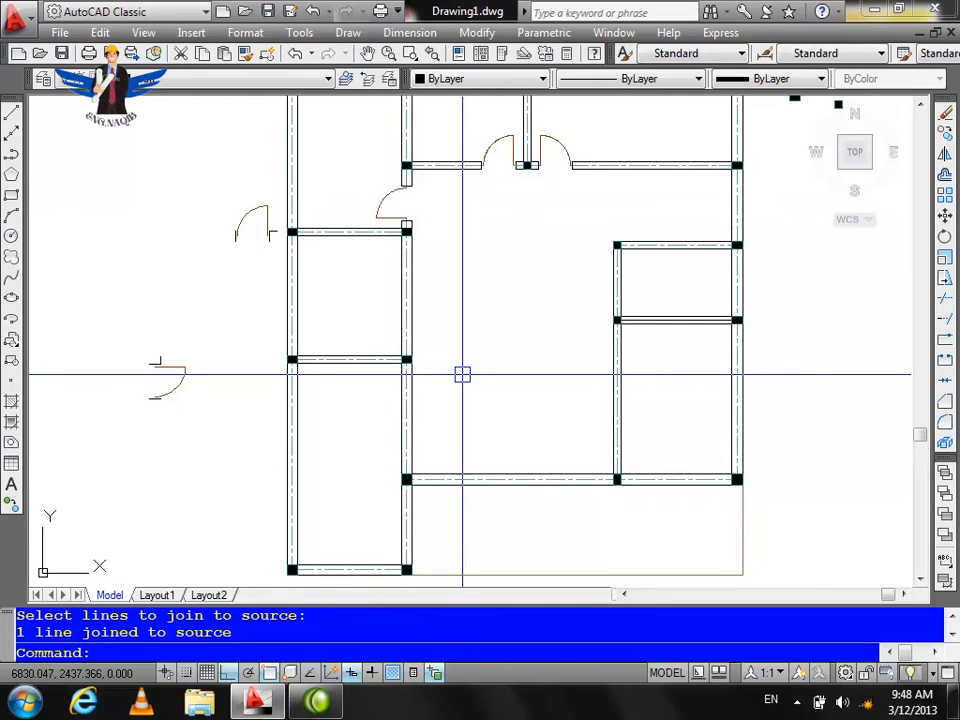
pyautogui.press('Return')
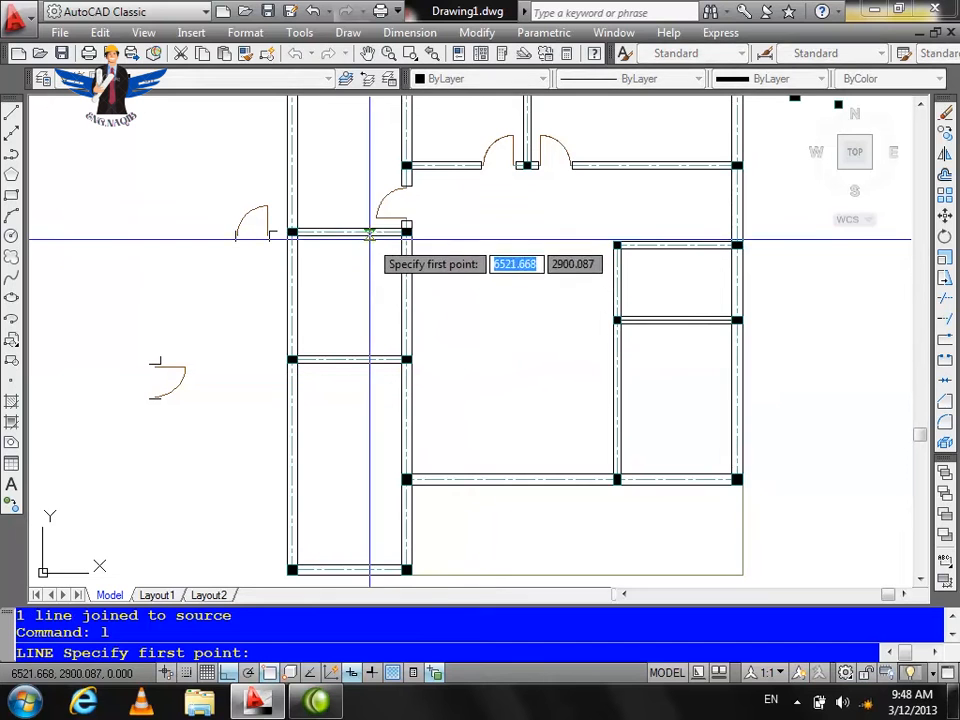
pyautogui.click(370, 232)
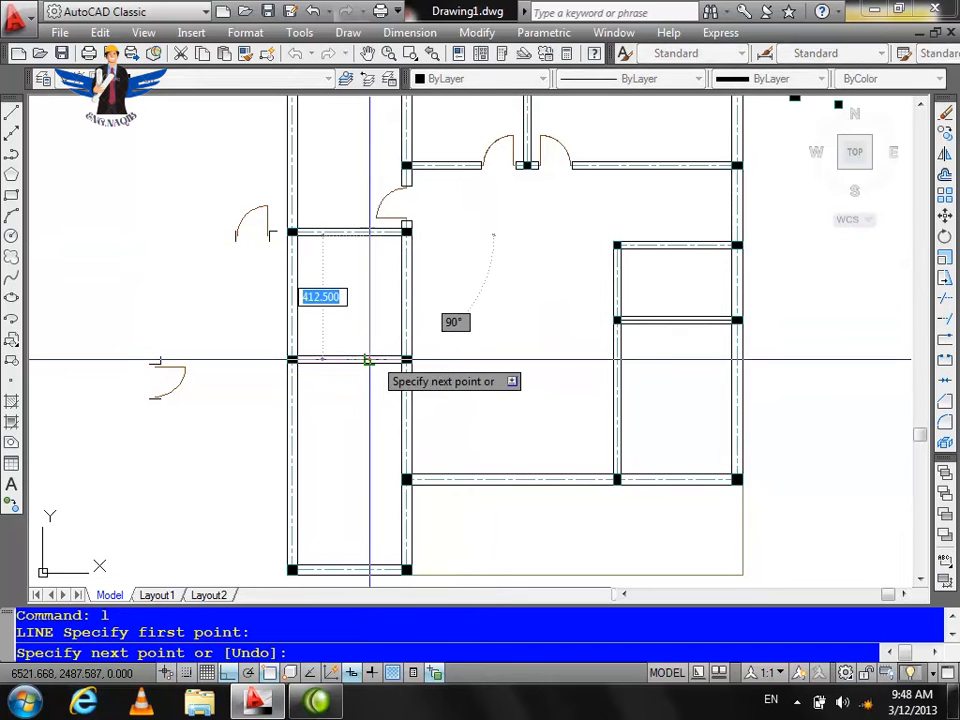
pyautogui.click(370, 358)
pyautogui.press('Return')
# Mirror the left wall door and its jamb lines about a horizontal axis through the helper line's midpoint, keeping the originals
pyautogui.write('mi')
pyautogui.press('Return')
pyautogui.press('Return')
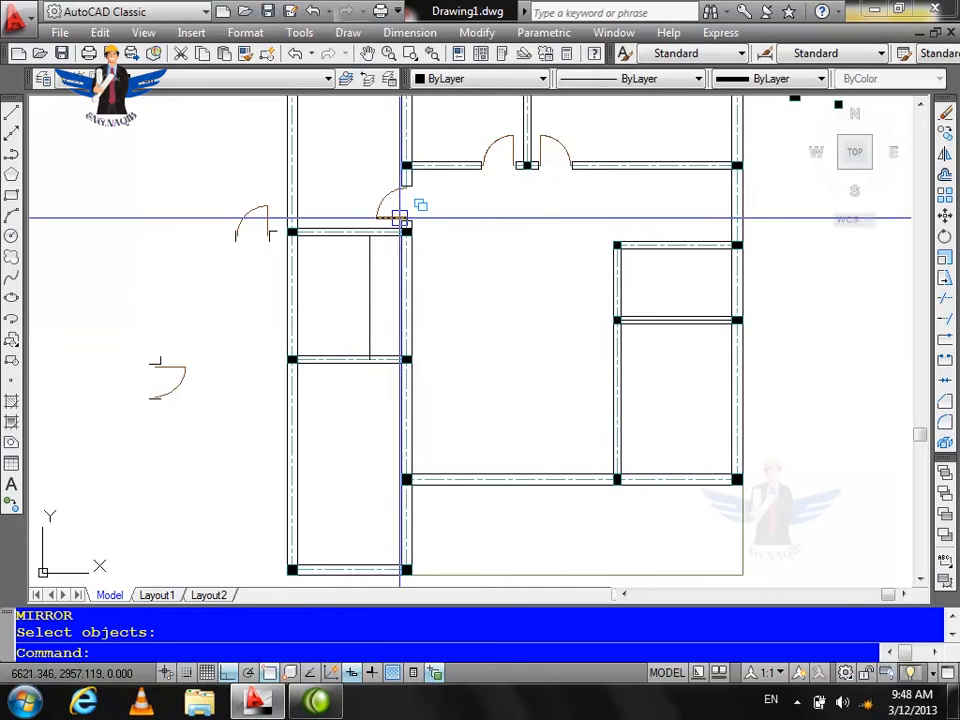
pyautogui.scroll(3, 400, 178)
pyautogui.press('Return')
pyautogui.click(378, 214)
pyautogui.scroll(4, 426, 193)
pyautogui.scroll(-4, 448, 289)
pyautogui.scroll(3, 438, 328)
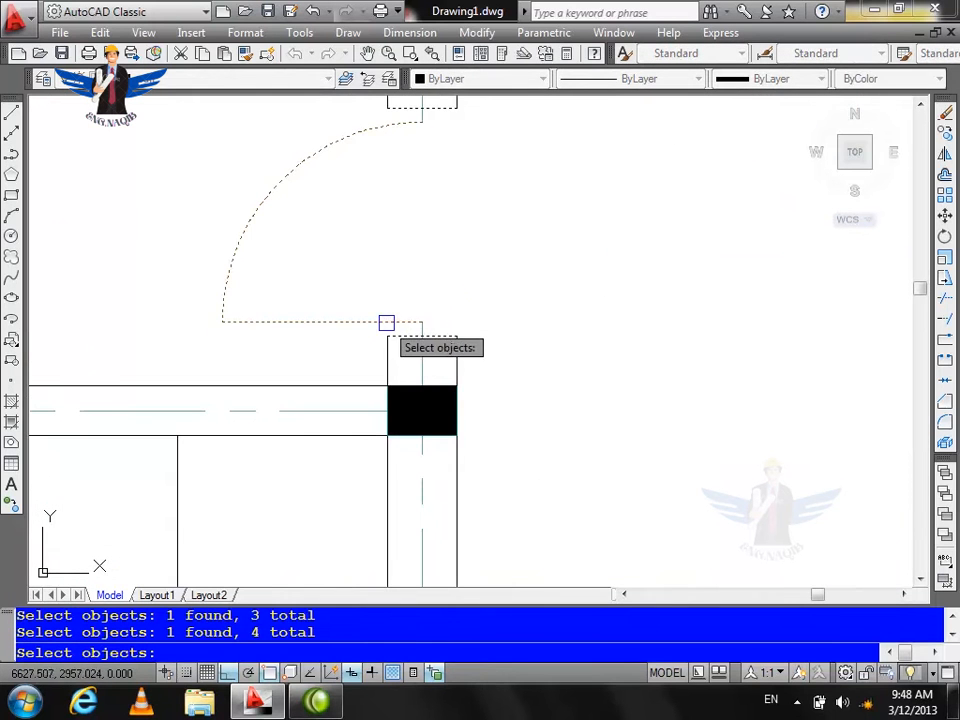
pyautogui.scroll(-2, 466, 276)
pyautogui.press('Return')
pyautogui.scroll(-4, 445, 290)
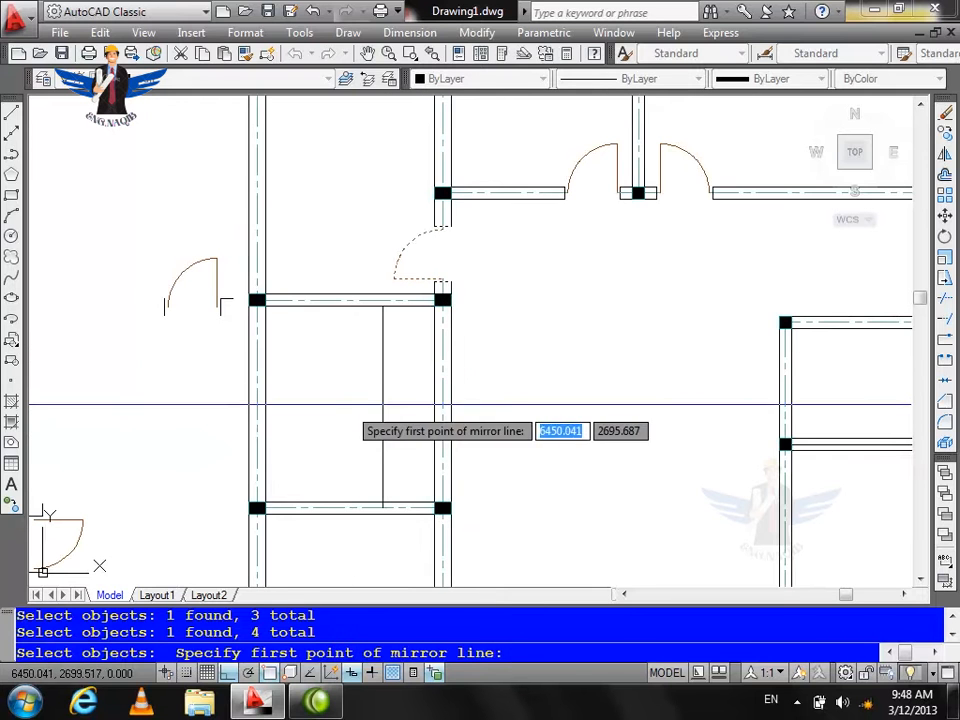
pyautogui.click(382, 408)
pyautogui.scroll(-4, 382, 408)
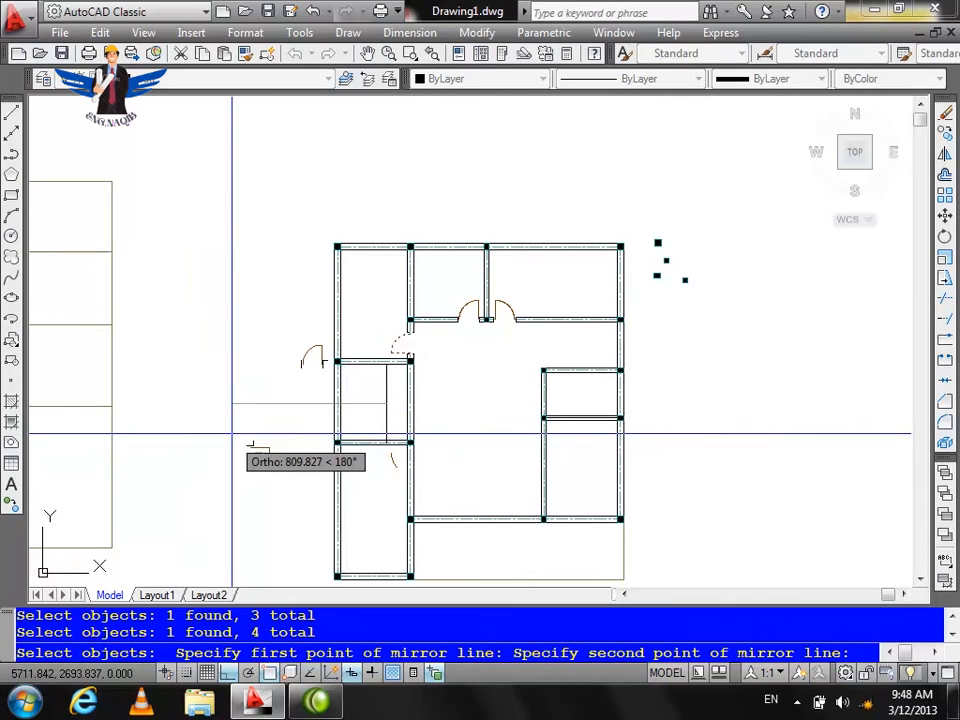
pyautogui.click(222, 410)
pyautogui.press('Return')
pyautogui.write('b')
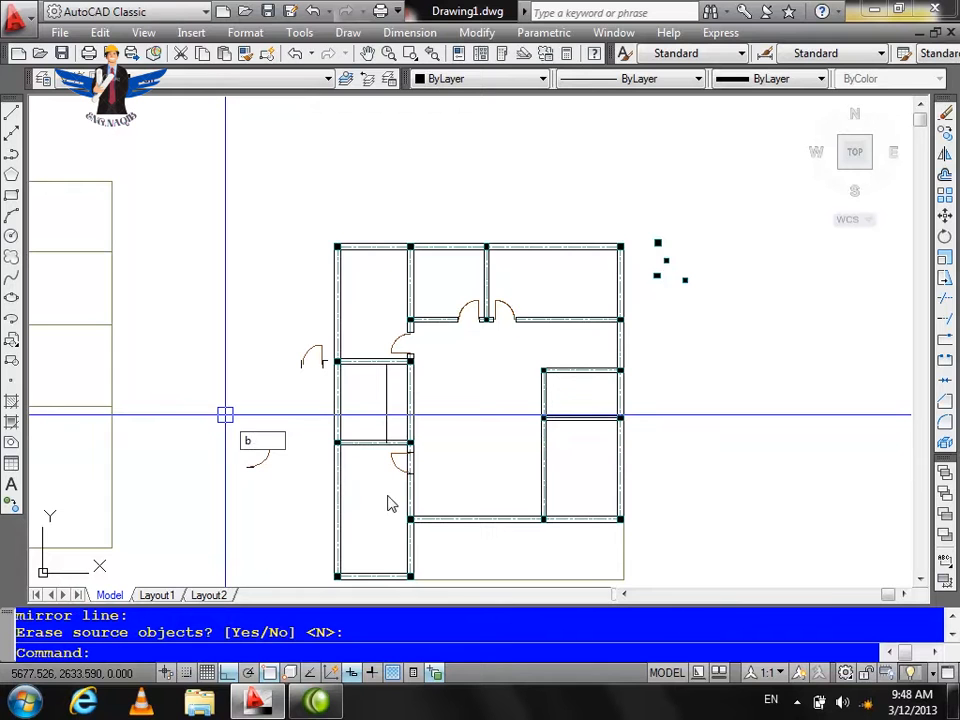
pyautogui.click(388, 496)
pyautogui.scroll(5, 387, 492)
pyautogui.click(386, 492)
pyautogui.press('Escape')
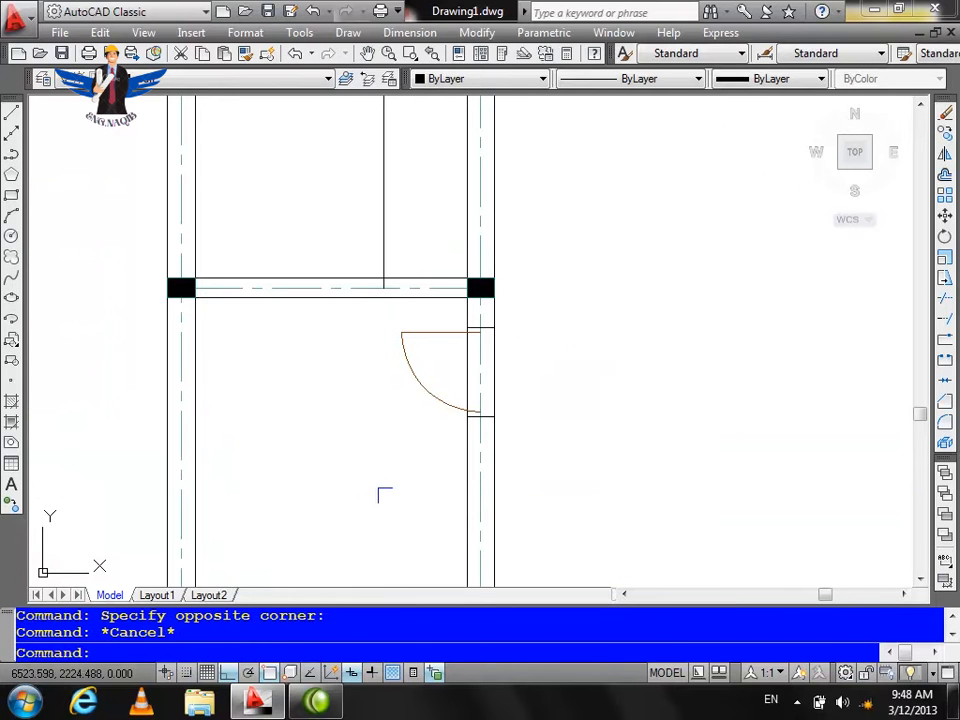
# Trim the wall lines and centreline across the opening of the newly mirrored lower door
pyautogui.write('tr')
pyautogui.press('Return')
pyautogui.press('Return')
pyautogui.click(523, 362)
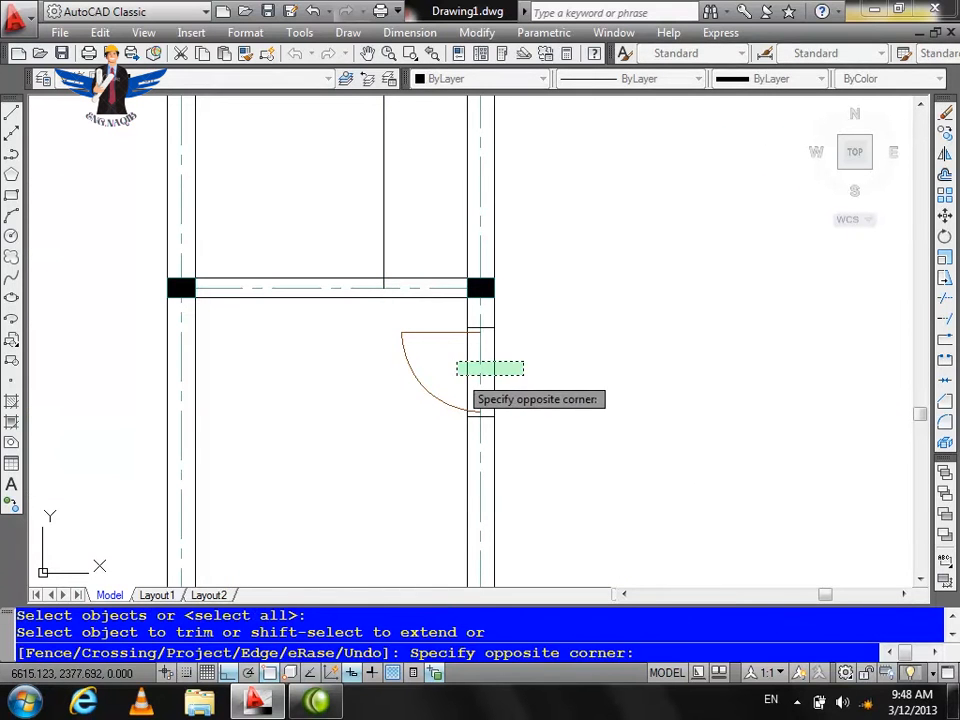
pyautogui.click(456, 375)
# Trim the leftover wall line stubs between the lower door's leaf, swing arc and jambs
pyautogui.scroll(5, 465, 318)
pyautogui.scroll(4, 465, 318)
pyautogui.click(448, 358)
pyautogui.scroll(-8, 434, 240)
pyautogui.scroll(5, 440, 270)
pyautogui.scroll(3, 440, 275)
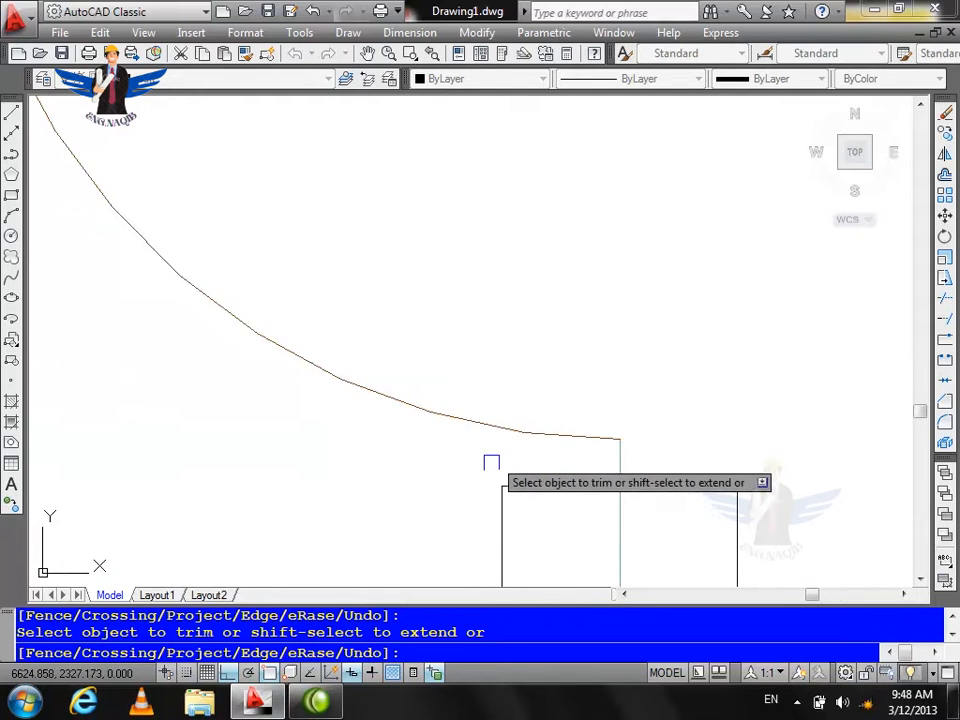
pyautogui.scroll(-8, 572, 457)
pyautogui.press('Escape')
# Erase the vertical helper line in the middle room on the left side
pyautogui.click(519, 362)
pyautogui.click(475, 350)
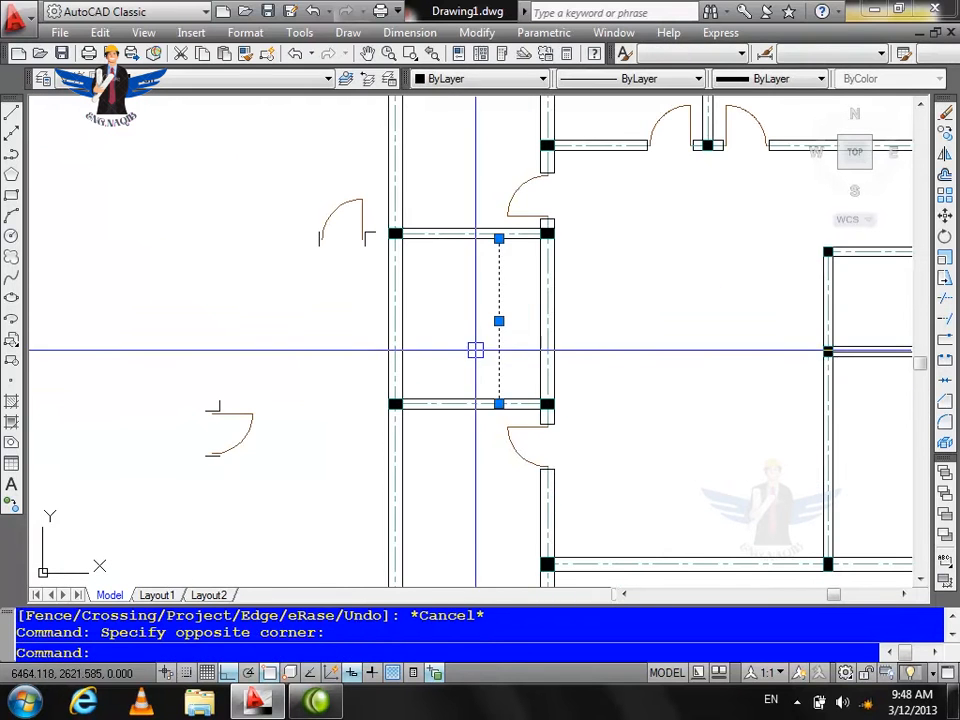
pyautogui.scroll(-6, 476, 320)
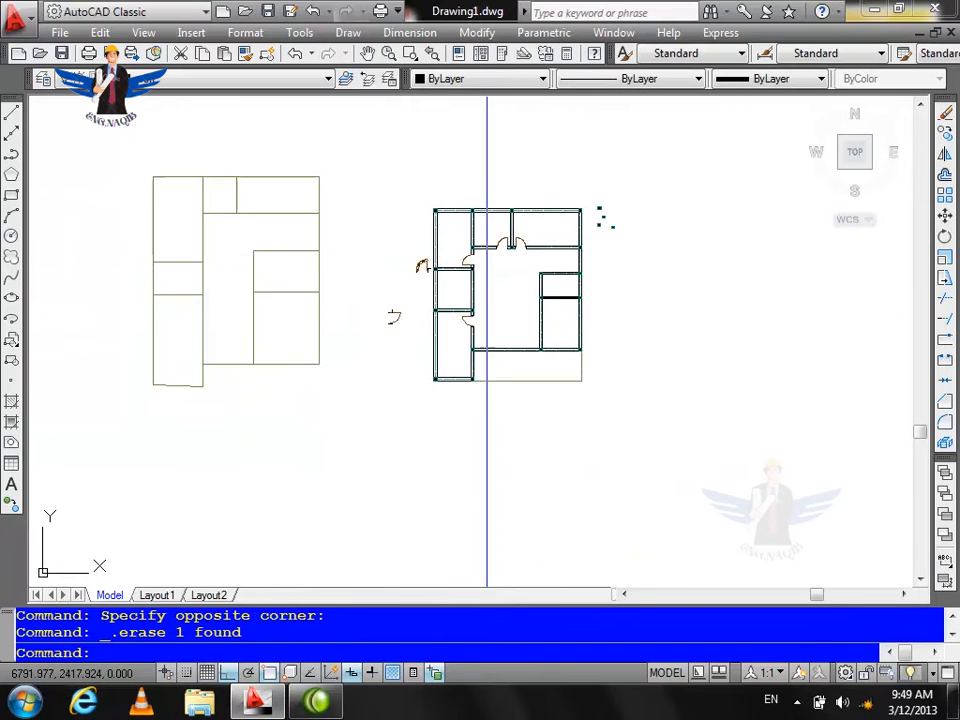
# Copy the rotated spare door with its jamb lines onto the lower right room's left wall, just below the column
pyautogui.scroll(5, 493, 300)
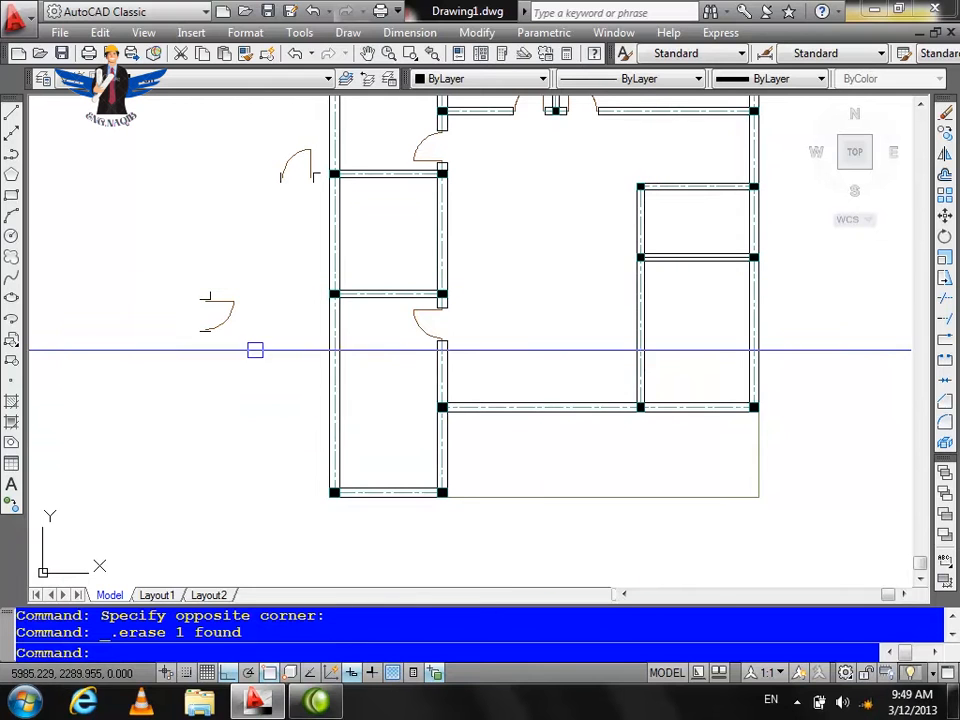
pyautogui.scroll(2, 668, 279)
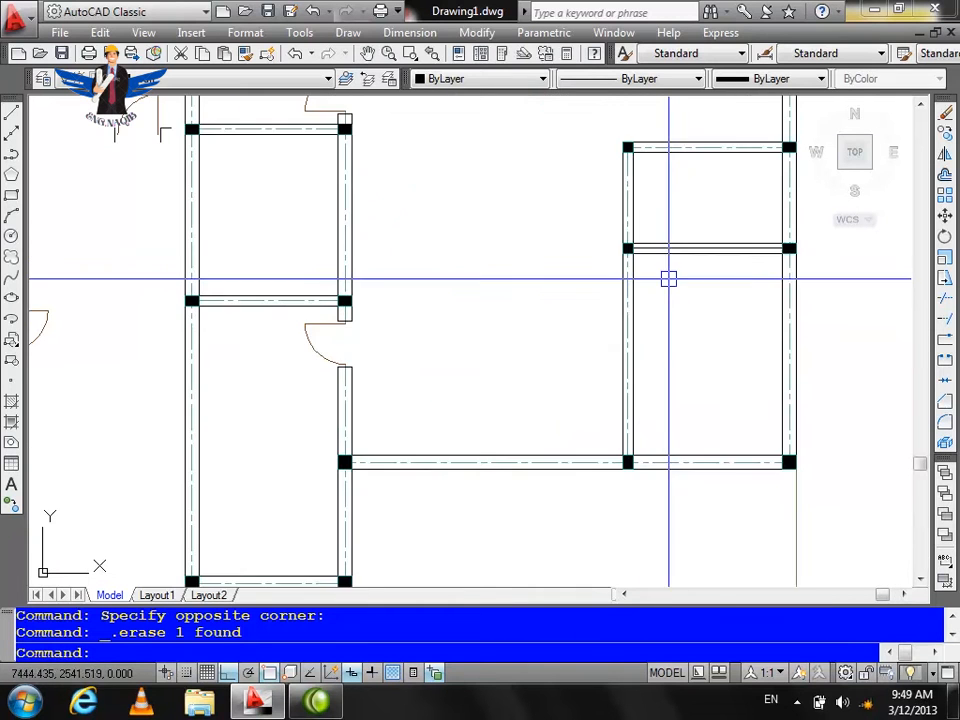
pyautogui.scroll(-2, 659, 286)
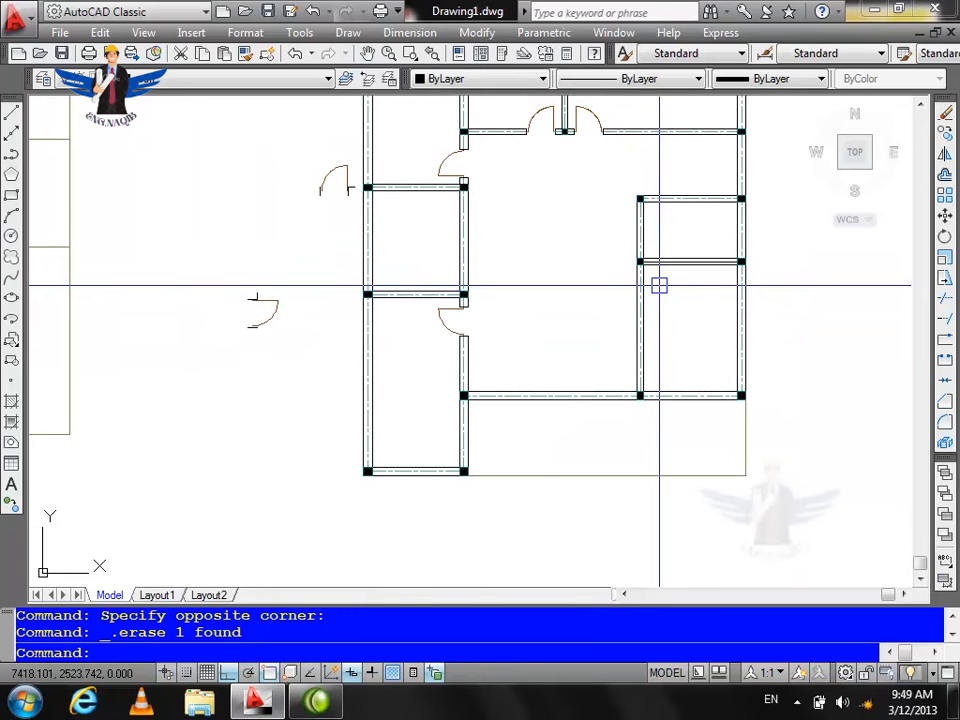
pyautogui.press('Return')
pyautogui.click(315, 274)
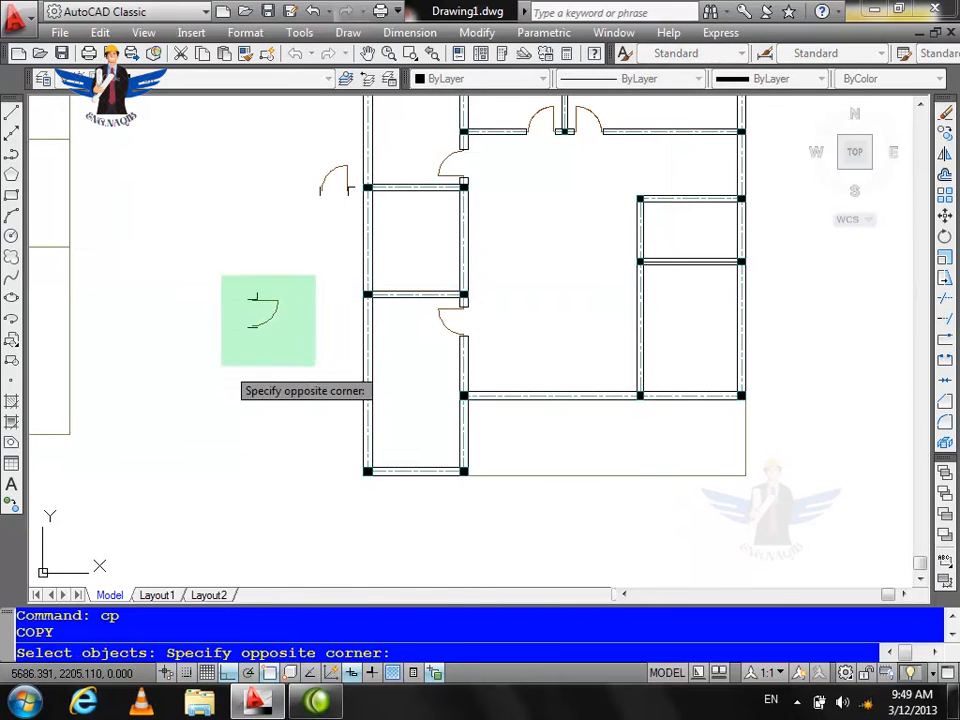
pyautogui.click(232, 362)
pyautogui.press('Return')
pyautogui.scroll(3, 250, 271)
pyautogui.click(279, 358)
pyautogui.scroll(-3, 230, 362)
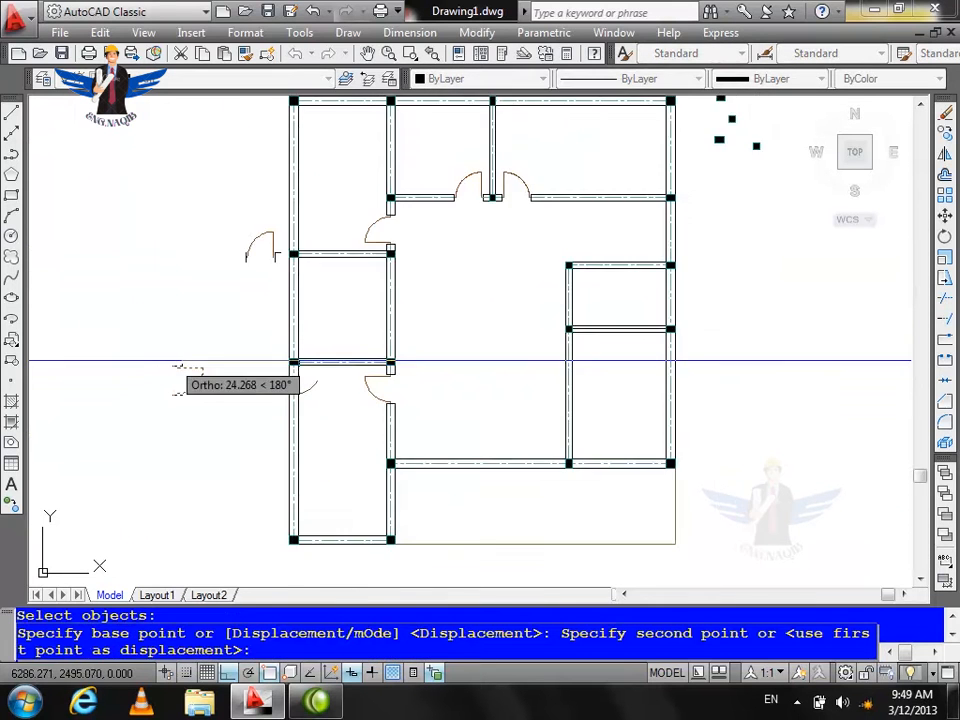
pyautogui.scroll(3, 575, 323)
pyautogui.scroll(3, 555, 338)
pyautogui.click(564, 347)
pyautogui.press('Escape')
# Trim the copied jamb lines' overhanging ends at the left face of the thinner wall
pyautogui.write('tr')
pyautogui.press('Return')
pyautogui.press('Return')
pyautogui.click(514, 556)
pyautogui.scroll(-1, 561, 463)
pyautogui.scroll(2, 554, 512)
pyautogui.scroll(5, 554, 503)
pyautogui.scroll(-4, 549, 546)
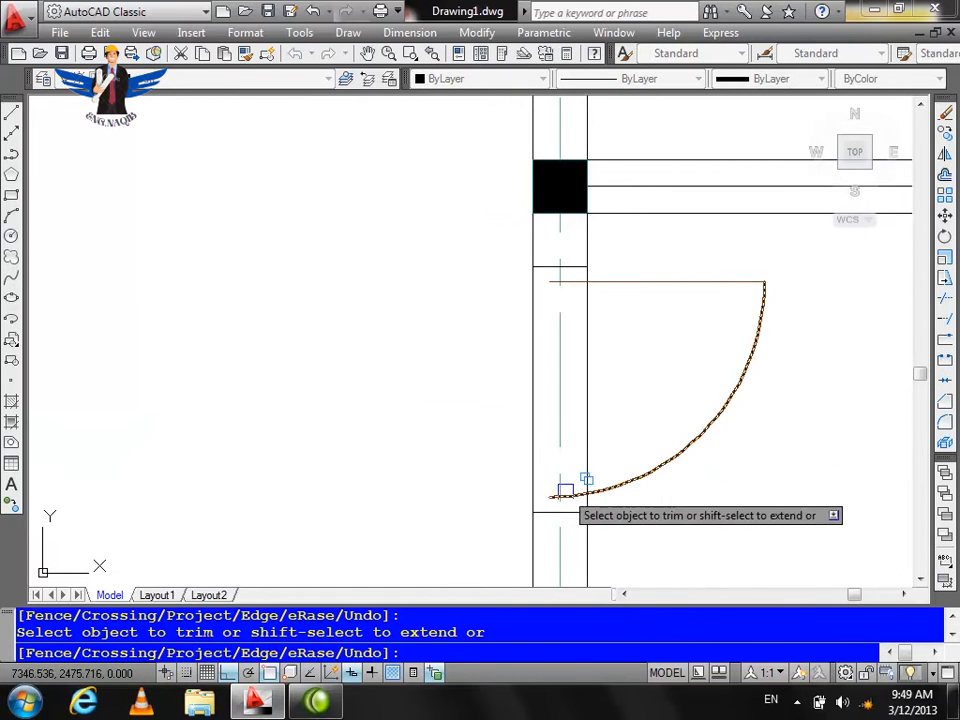
pyautogui.press('Escape')
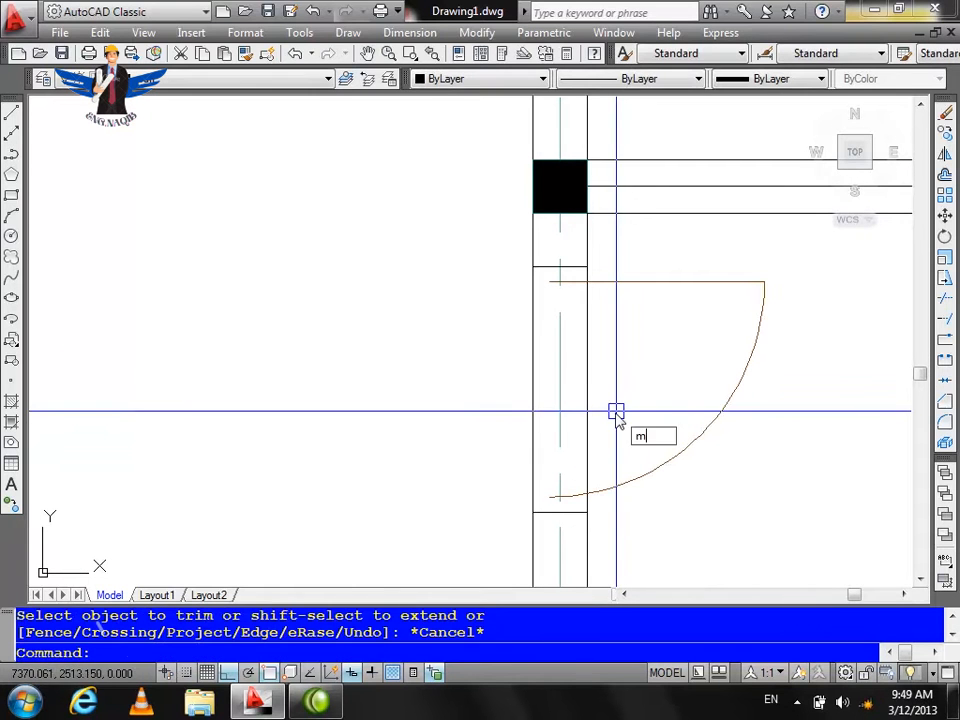
# Move the copied door's leaf and swing arc so the leaf's end lies on the wall centreline
pyautogui.write('m')
pyautogui.press('Return')
pyautogui.click(643, 283)
pyautogui.click(659, 461)
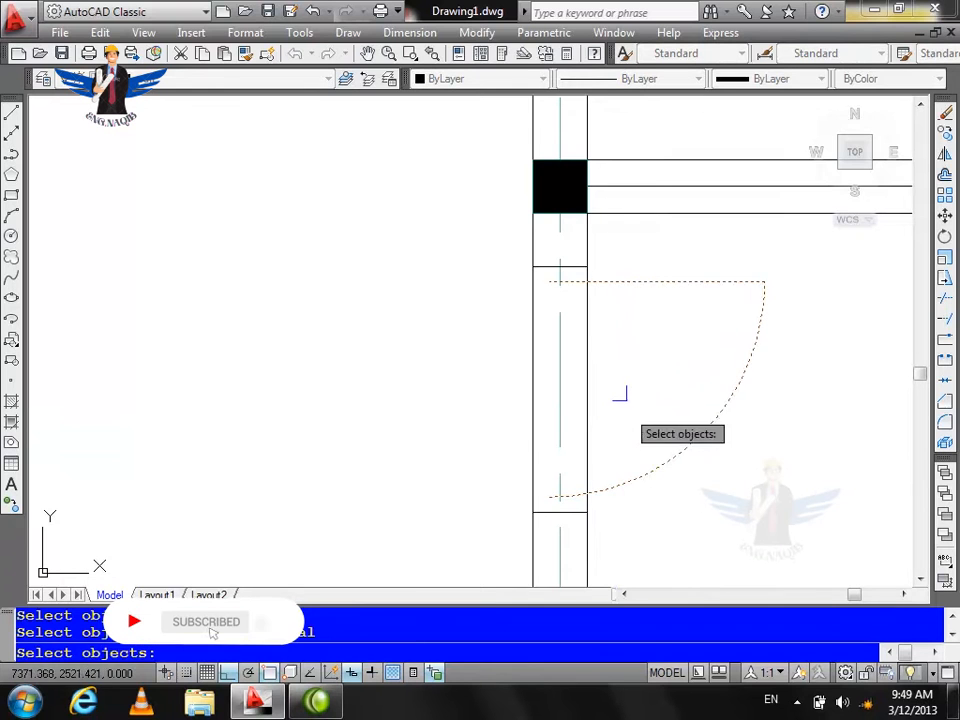
pyautogui.scroll(3, 569, 331)
pyautogui.press('Return')
pyautogui.click(529, 234)
pyautogui.click(550, 235)
pyautogui.scroll(-4, 593, 220)
pyautogui.press('Escape')
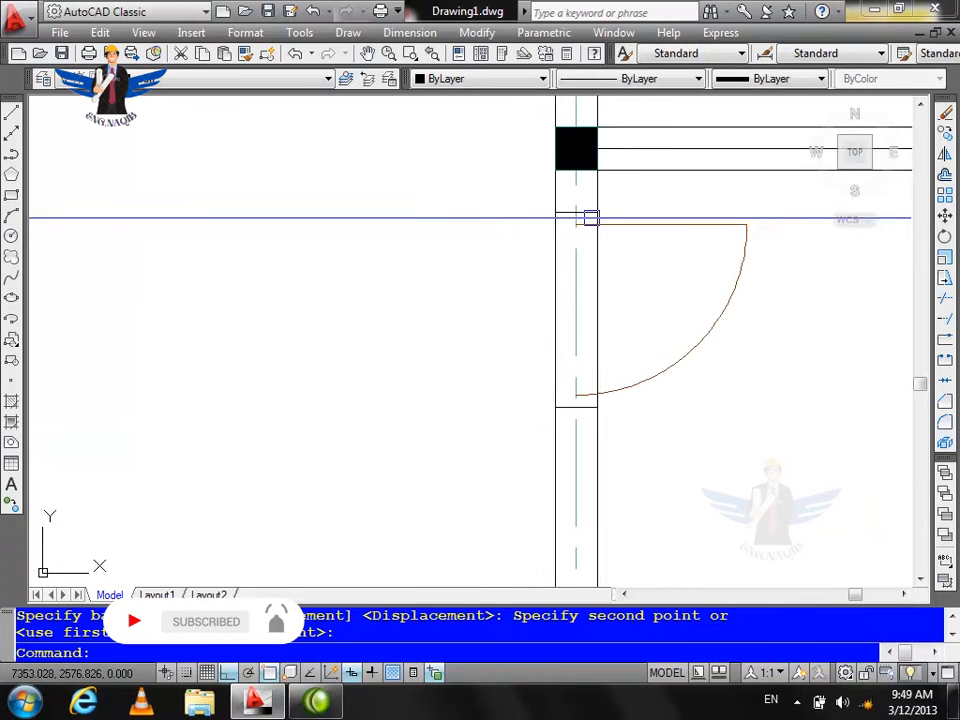
# Trim the wall lines and centreline across the lower right room's door opening
pyautogui.press('Return')
pyautogui.press('Return')
pyautogui.click(644, 290)
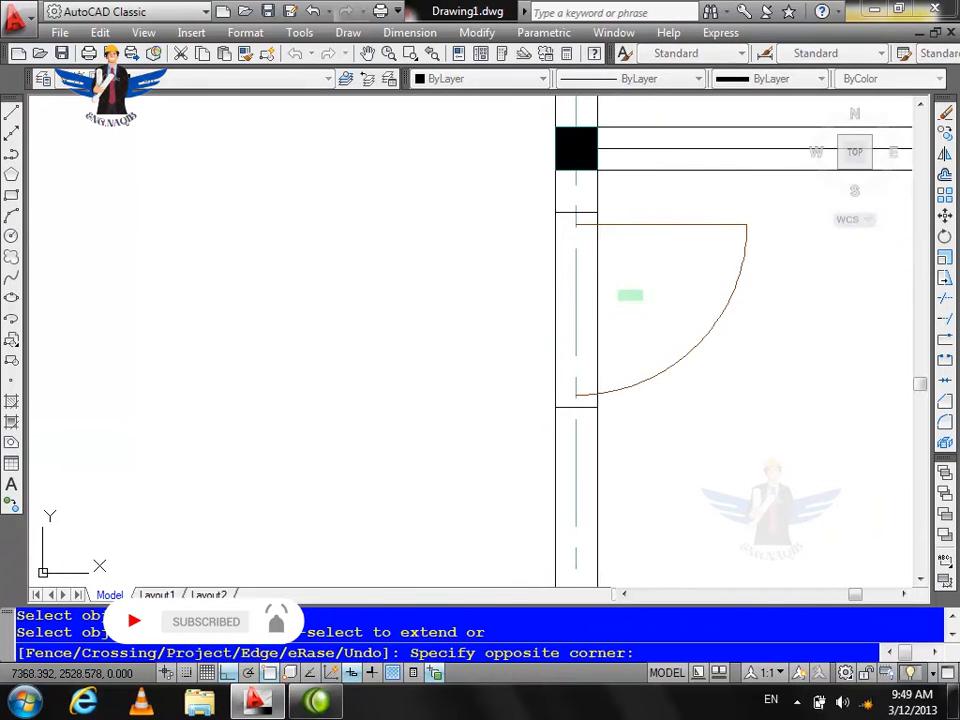
pyautogui.click(532, 318)
# Trim the leftover wall line stubs beside both jambs of the lower right room's door
pyautogui.scroll(6, 595, 392)
pyautogui.click(601, 416)
pyautogui.scroll(-5, 639, 436)
pyautogui.scroll(5, 630, 249)
pyautogui.click(597, 214)
pyautogui.scroll(-10, 601, 196)
pyautogui.press('Escape')
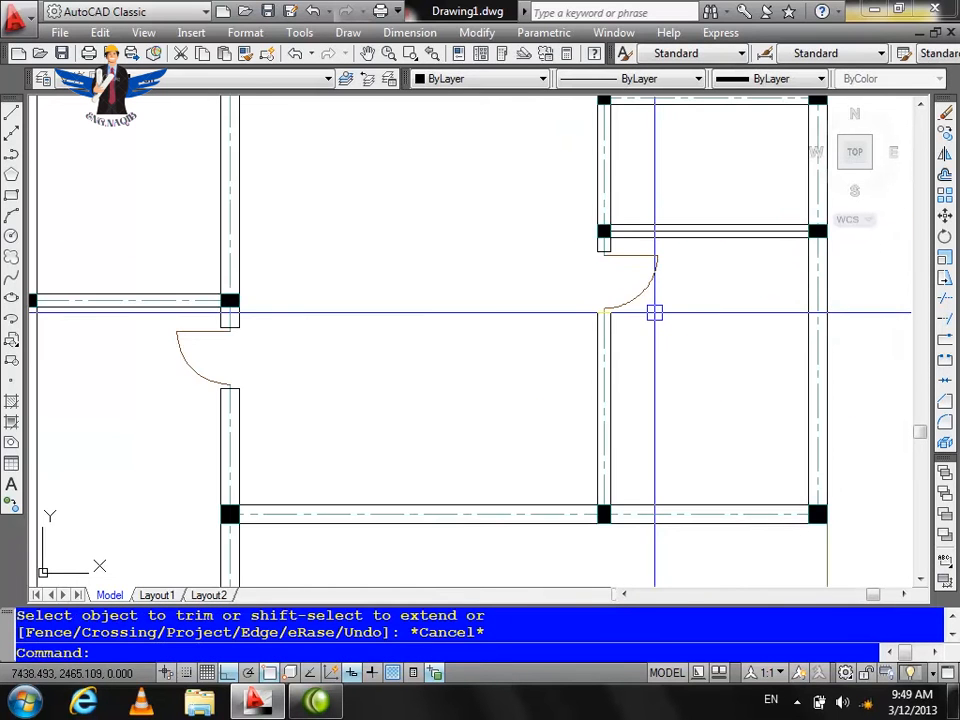
pyautogui.scroll(-4, 574, 435)
pyautogui.scroll(6, 491, 420)
pyautogui.scroll(-1, 527, 416)
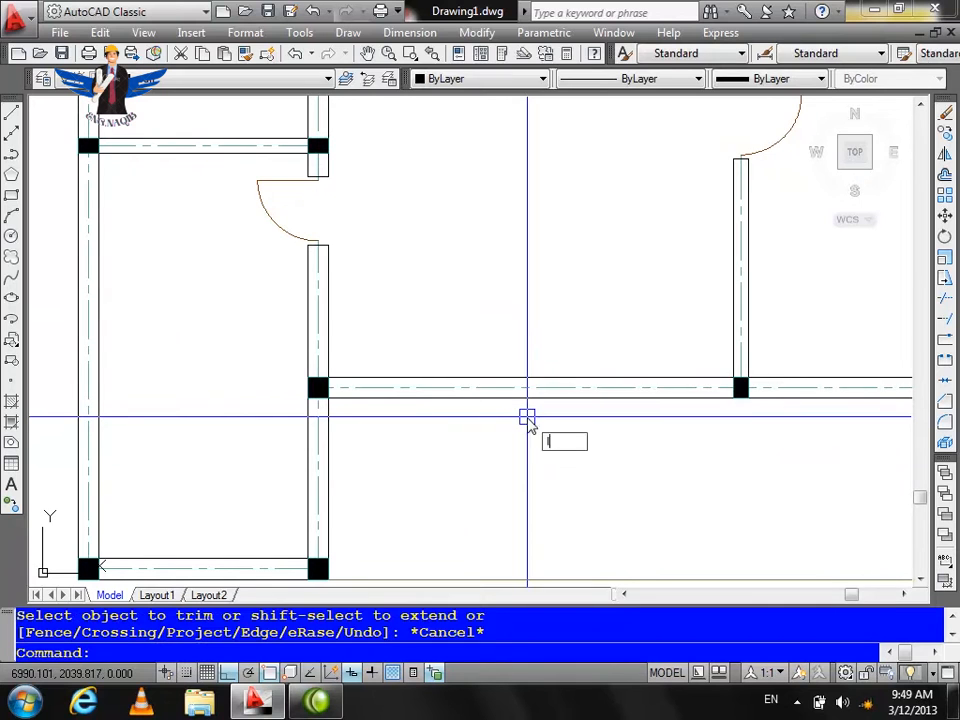
# Draw a line along the upper face of the main room's bottom wall, from column to column
pyautogui.write('l')
pyautogui.press('Return')
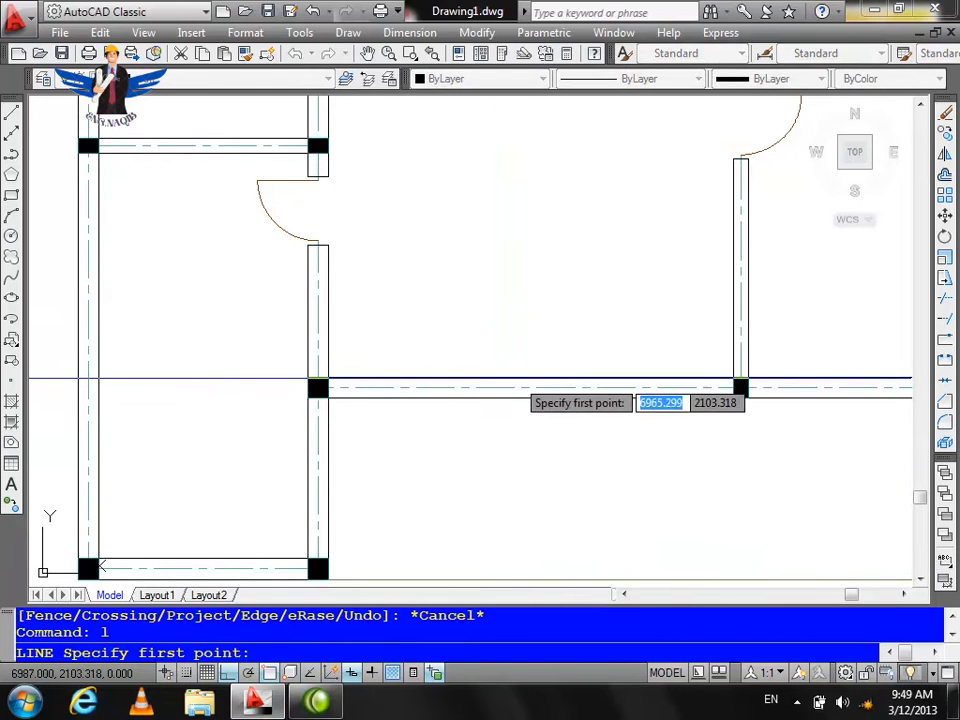
pyautogui.click(734, 379)
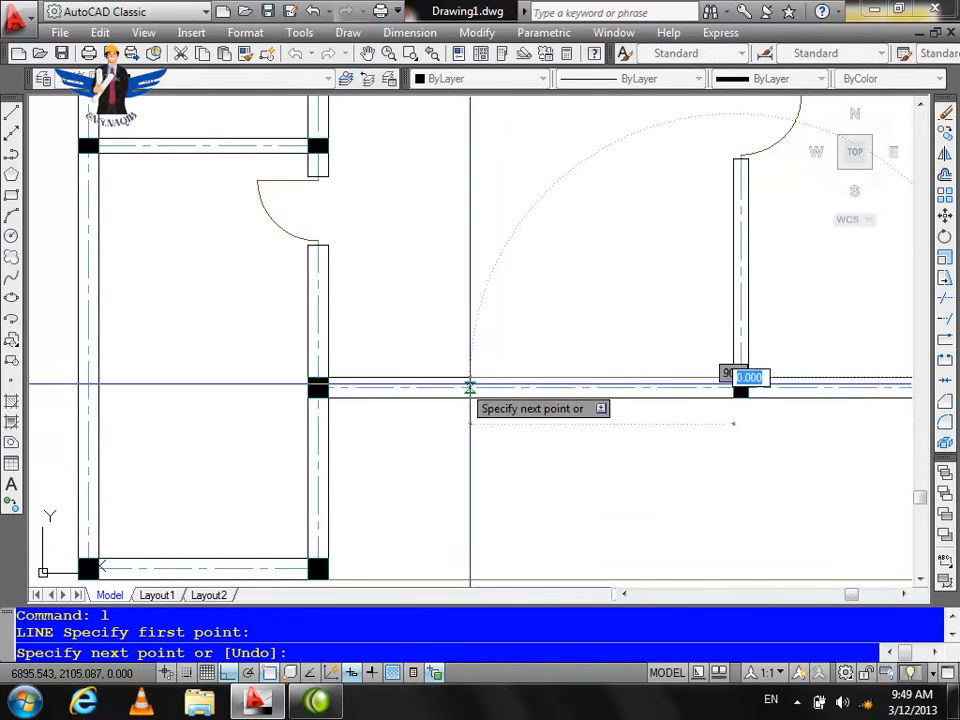
pyautogui.click(328, 378)
pyautogui.press('Return')
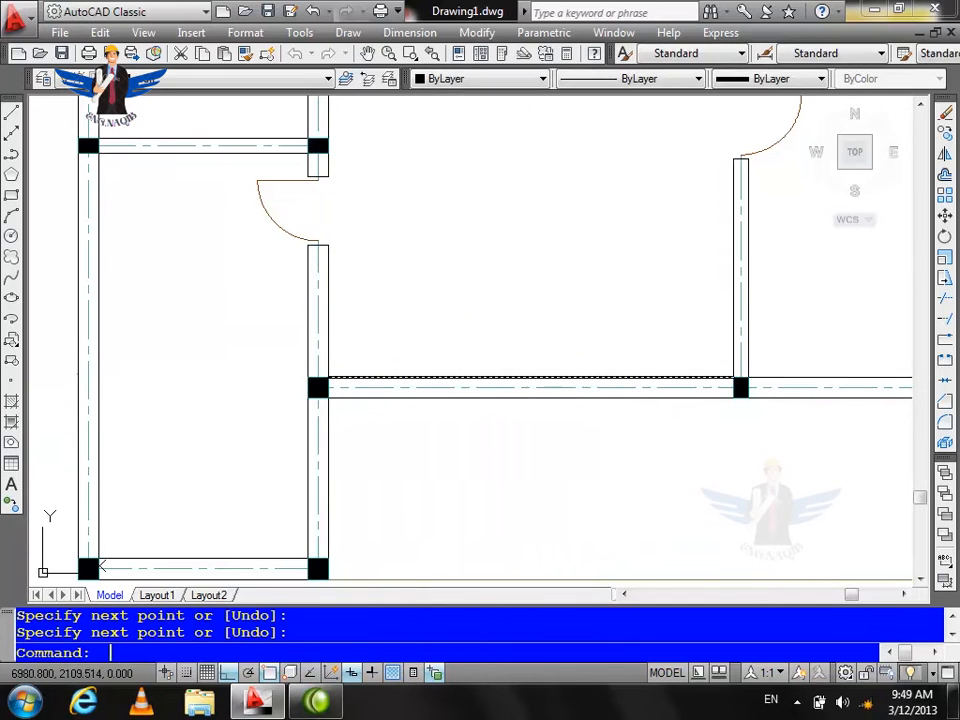
# Draw a vertical line from the midpoint of that wall face line down past the wall's lower face
pyautogui.press('Return')
pyautogui.click(531, 381)
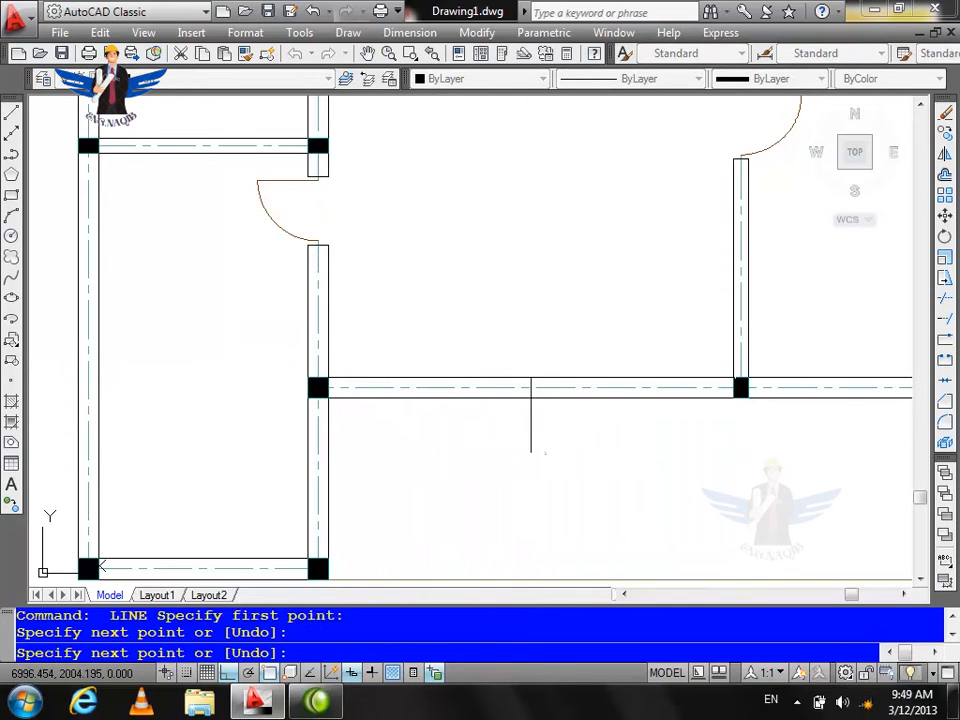
pyautogui.click(531, 452)
pyautogui.press('Return')
# Offset the vertical middle line by 80 to both sides for a double-door opening
pyautogui.write('o')
pyautogui.press('Return')
pyautogui.write('80')
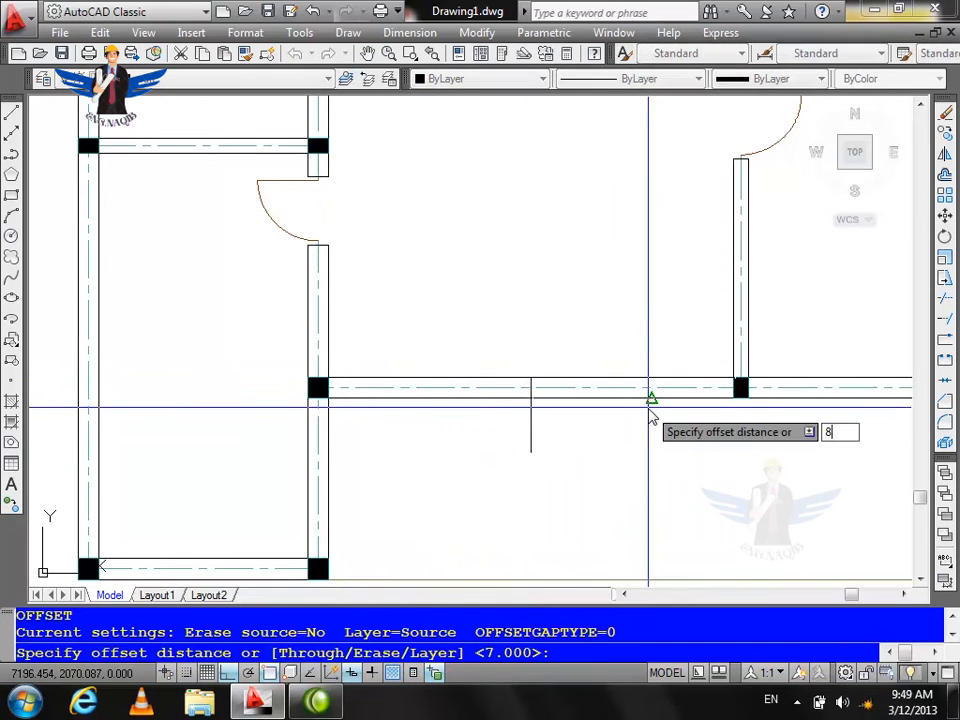
pyautogui.press('Return')
pyautogui.click(525, 434)
pyautogui.click(596, 436)
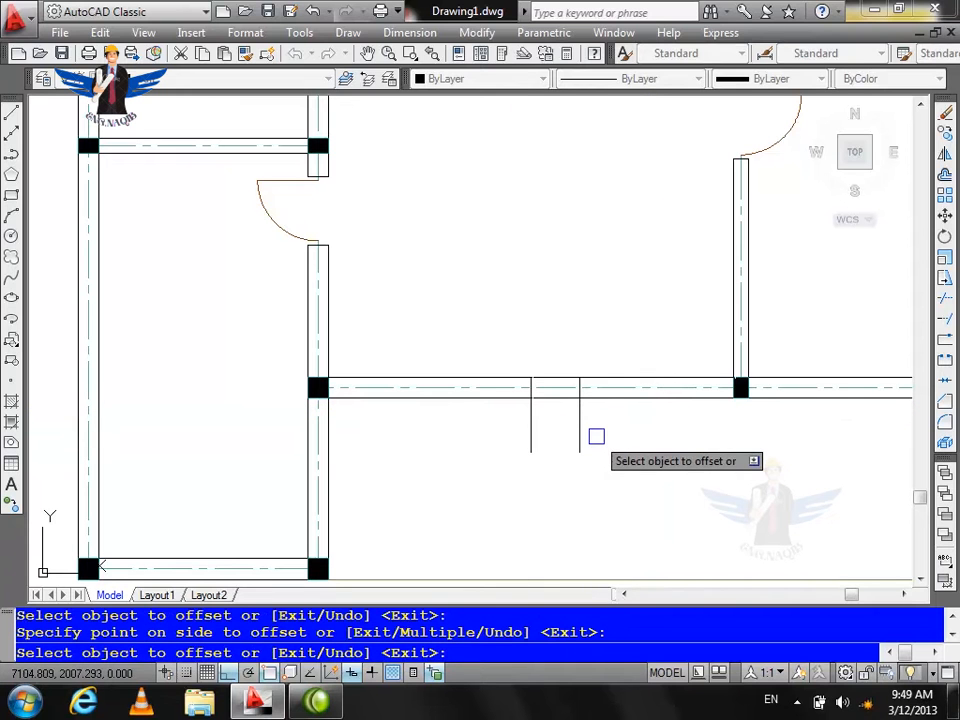
pyautogui.click(531, 437)
pyautogui.click(524, 437)
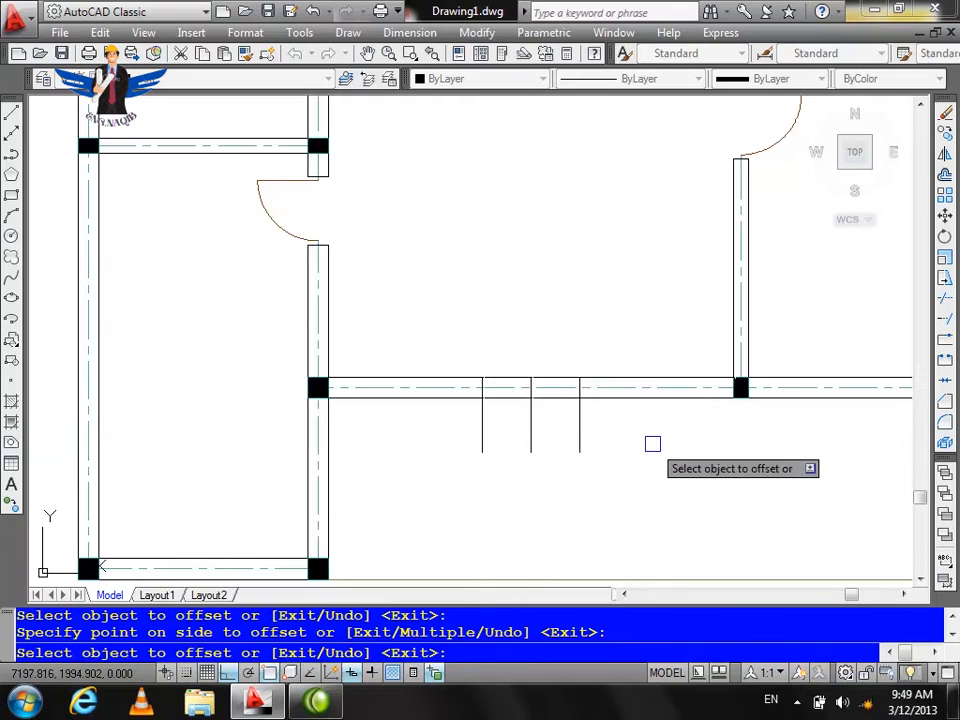
# Offset the two outer door lines outward by 7 to form the jambs
pyautogui.press('Return')
pyautogui.press('Return')
pyautogui.write('7')
pyautogui.press('Return')
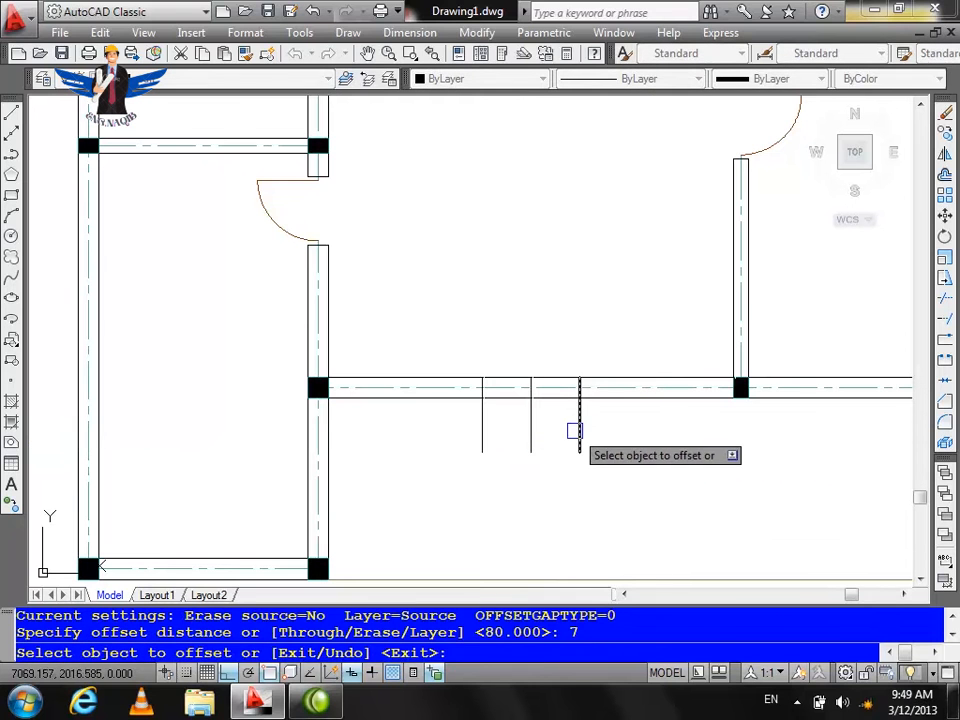
pyautogui.click(576, 431)
pyautogui.click(632, 434)
pyautogui.click(482, 437)
pyautogui.click(452, 445)
pyautogui.press('Escape')
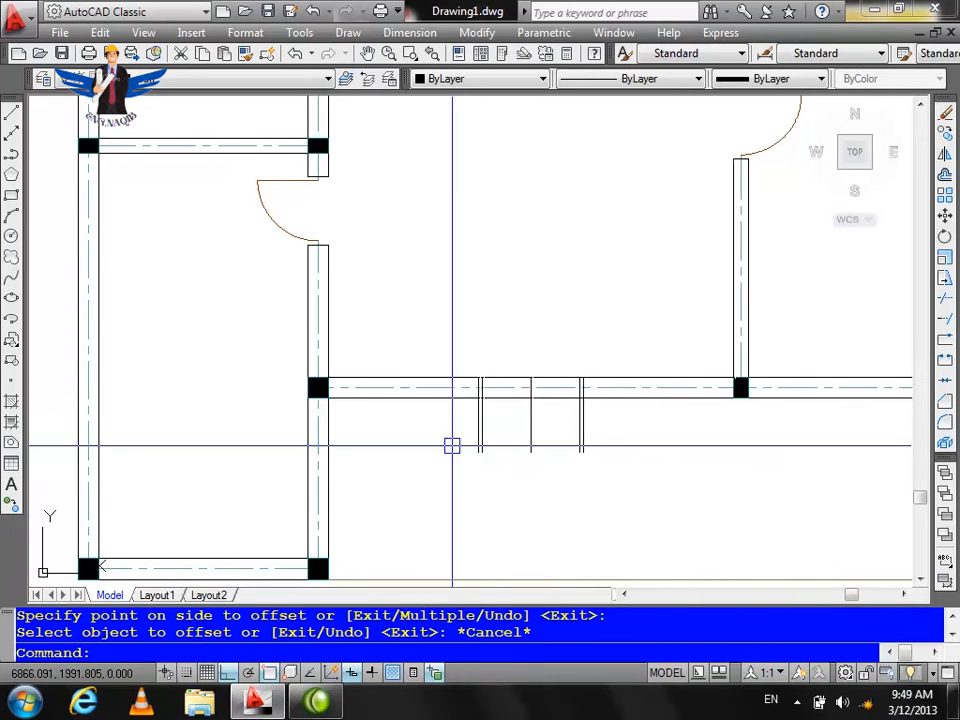
# Trim the ends of all five vertical door lines hanging below the wall's lower face
pyautogui.write('tr')
pyautogui.press('Return')
pyautogui.press('Return')
pyautogui.click(611, 429)
pyautogui.click(453, 451)
pyautogui.press('Escape')
# Draw two circles of radius 80 centred where the inner door lines cross the wall centreline, meeting at the middle line
pyautogui.scroll(3, 545, 353)
pyautogui.press('Escape')
pyautogui.press('Escape')
pyautogui.scroll(2, 544, 354)
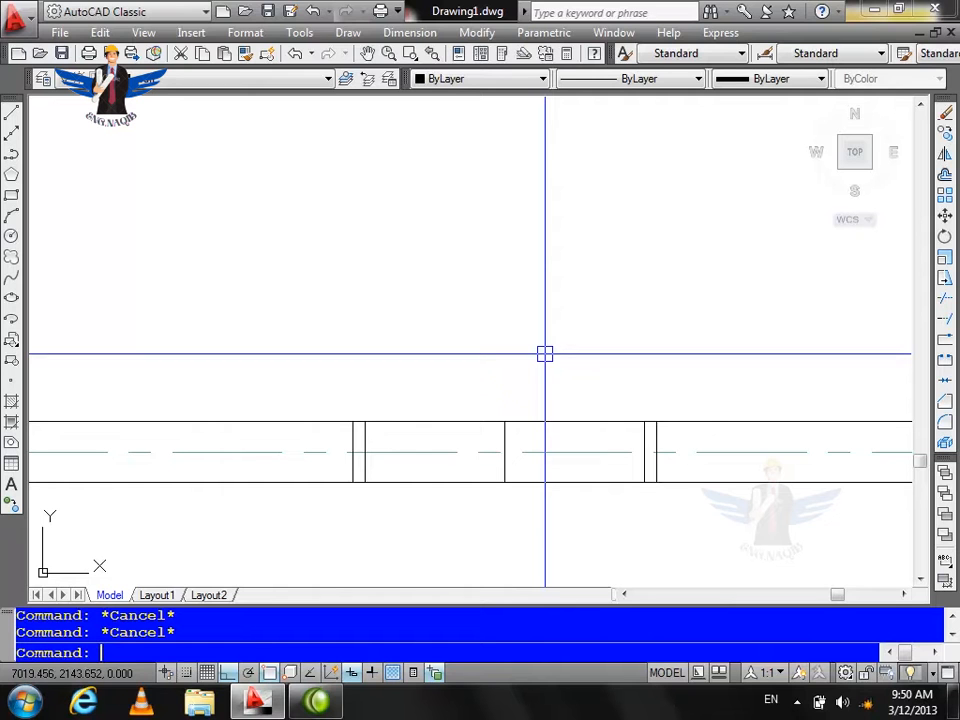
pyautogui.press('Return')
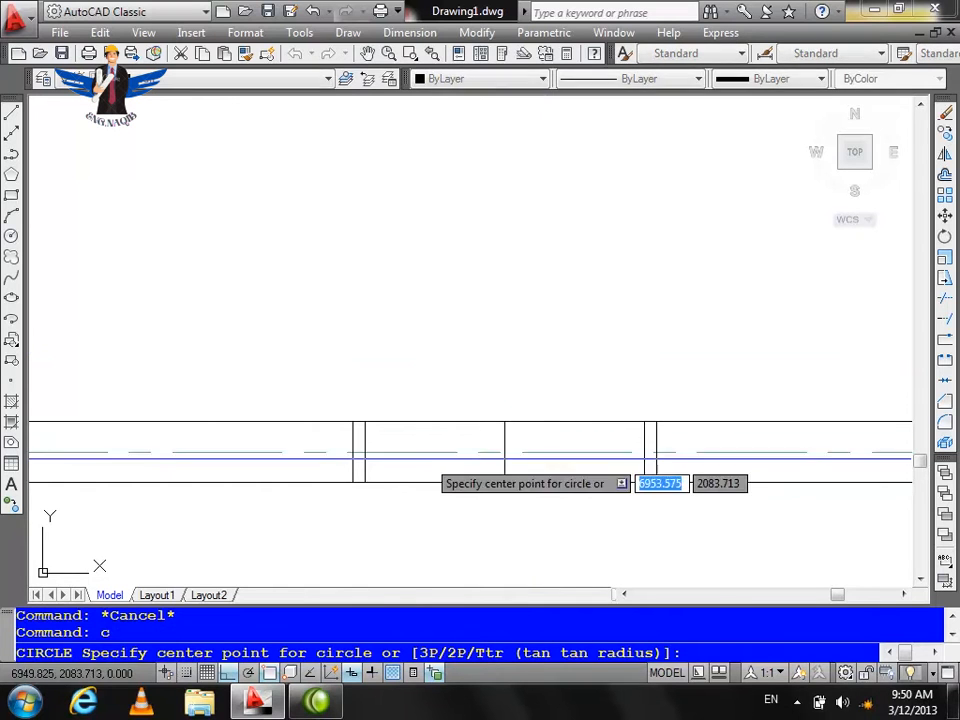
pyautogui.click(364, 452)
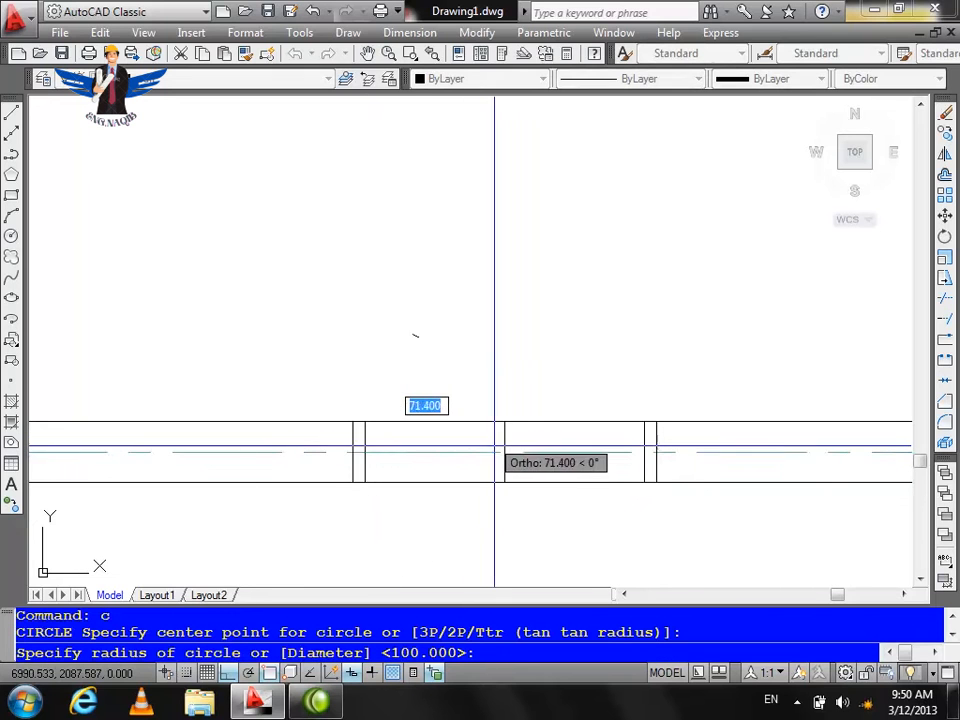
pyautogui.click(505, 452)
pyautogui.press('Return')
pyautogui.click(646, 452)
pyautogui.press('Escape')
# Extend both inner door lines upward to the circles to form the door leaves
pyautogui.write('e')
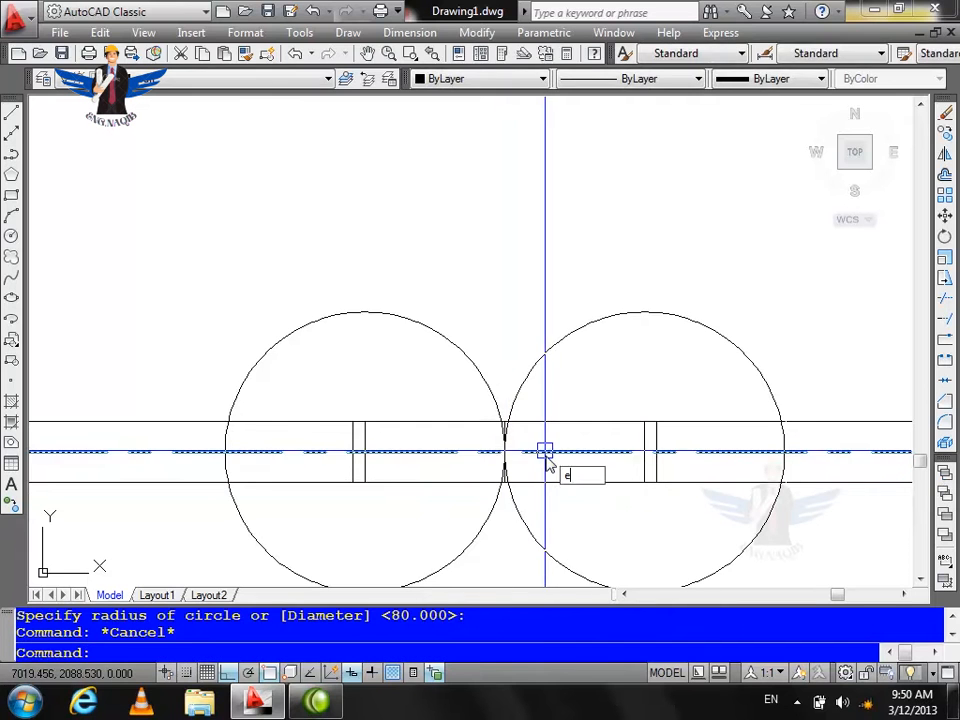
pyautogui.write('x')
pyautogui.press('Return')
pyautogui.press('Return')
pyautogui.click(645, 437)
pyautogui.click(369, 440)
pyautogui.press('Escape')
# Trim the outer arcs of both circles above the wall, beyond the door leaves
pyautogui.write('tr')
pyautogui.press('Return')
pyautogui.press('Return')
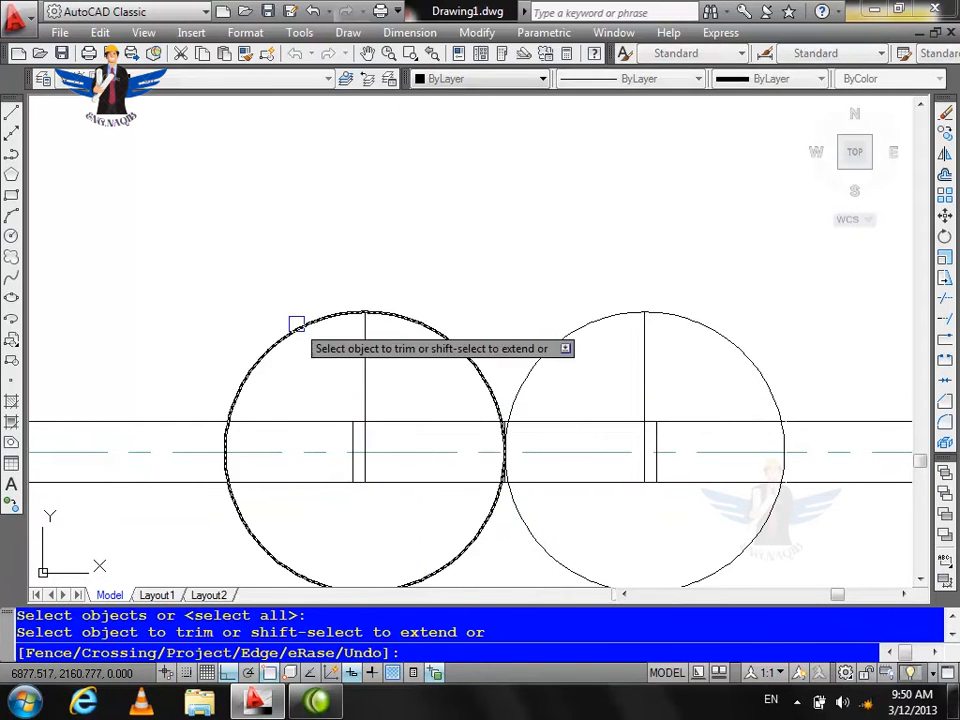
pyautogui.click(296, 325)
pyautogui.click(667, 322)
# Trim the wall lines, centreline and lower circle arcs across the double-door opening
pyautogui.click(570, 500)
pyautogui.click(554, 486)
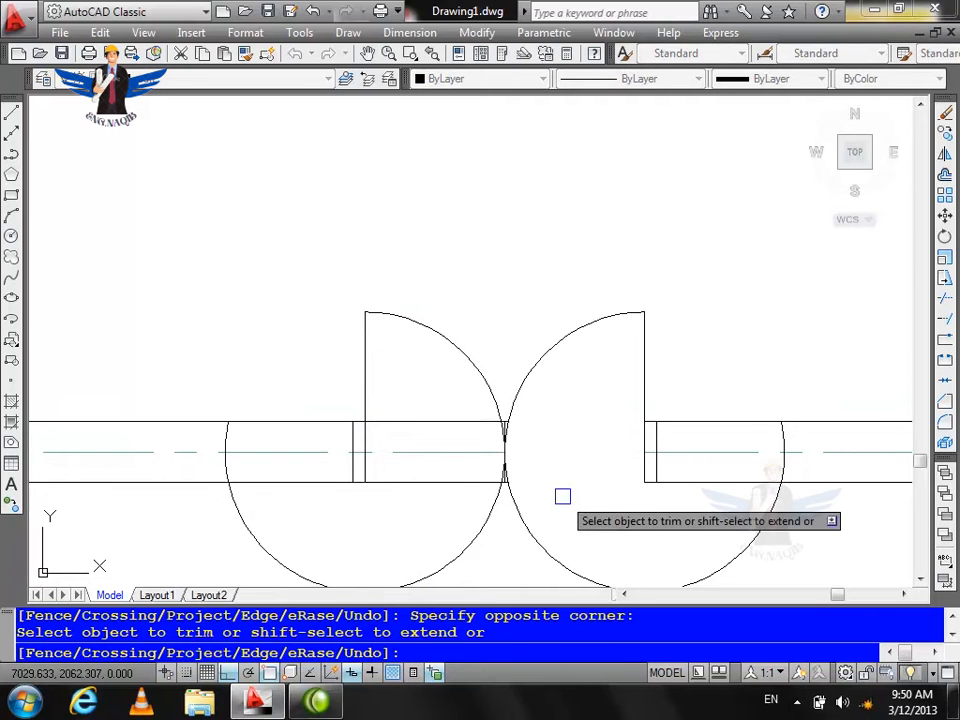
pyautogui.click(465, 401)
pyautogui.click(430, 496)
pyautogui.click(532, 477)
pyautogui.click(456, 504)
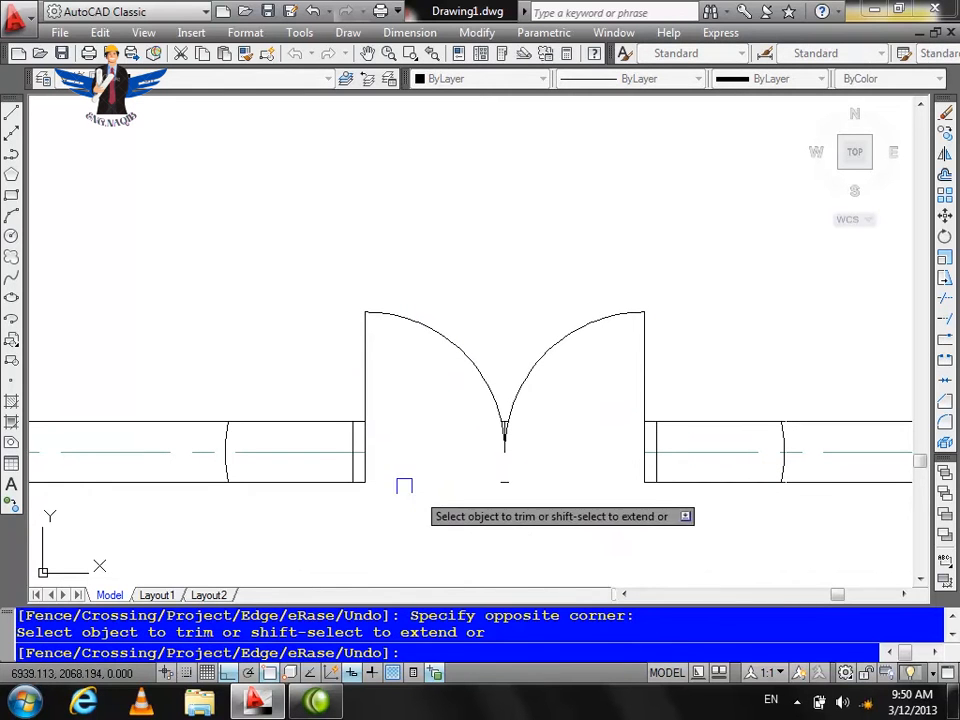
# Trim the left leaf line below the wall centreline and the wall line stub beside the left jamb
pyautogui.click(367, 484)
pyautogui.click(369, 488)
pyautogui.click(369, 488)
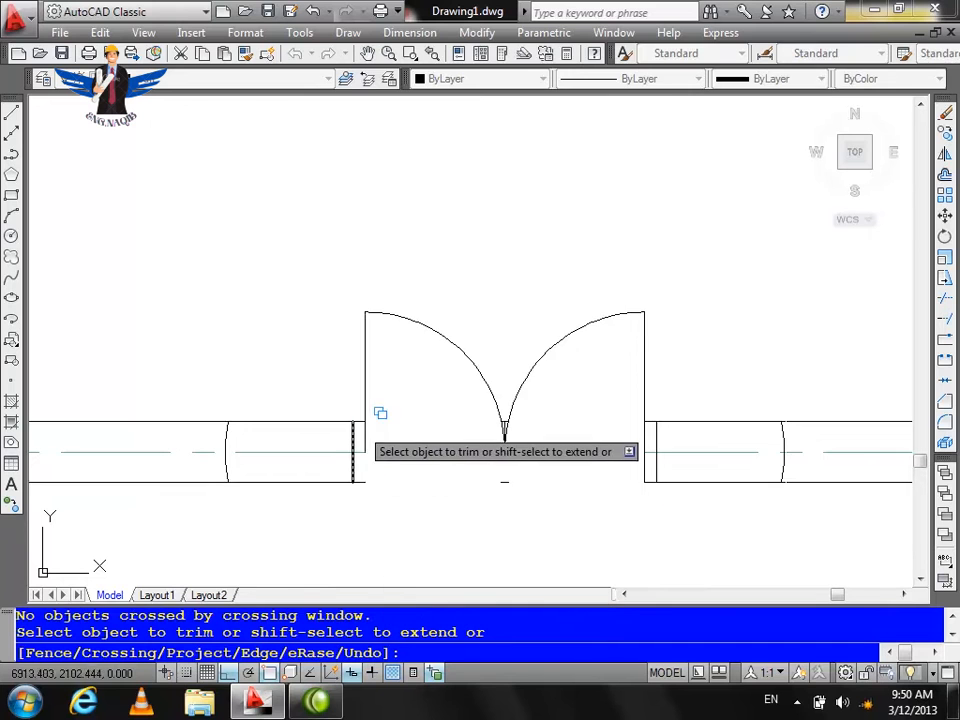
pyautogui.scroll(2, 363, 430)
pyautogui.click(347, 416)
pyautogui.scroll(-1, 349, 355)
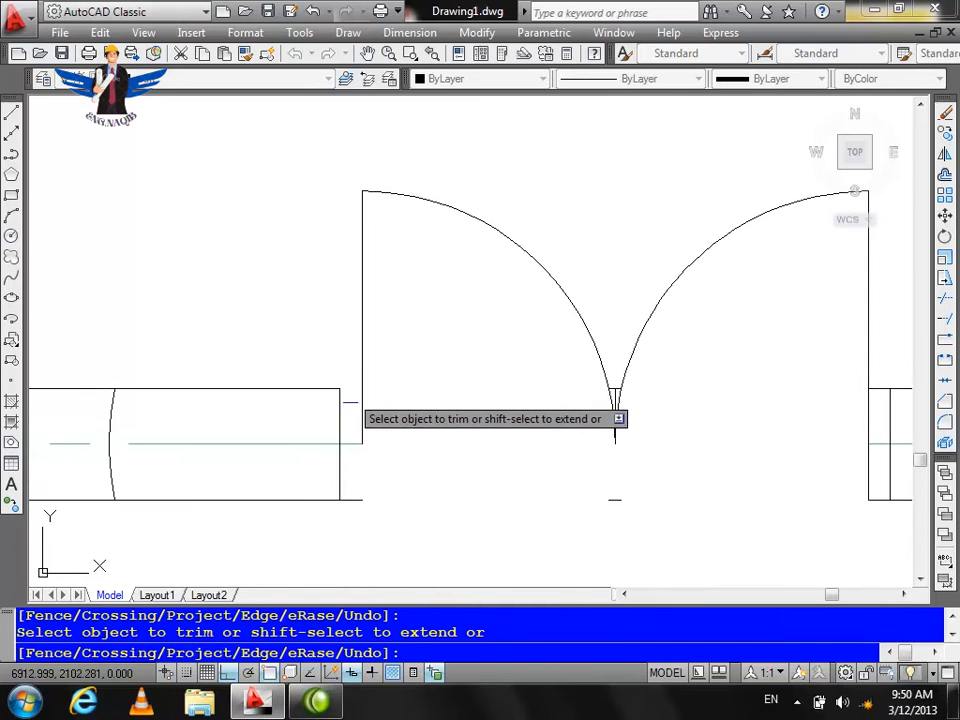
# Trim the wall line stubs beside the right jamb and the right leaf line below the centreline
pyautogui.scroll(-2, 561, 446)
pyautogui.scroll(3, 790, 405)
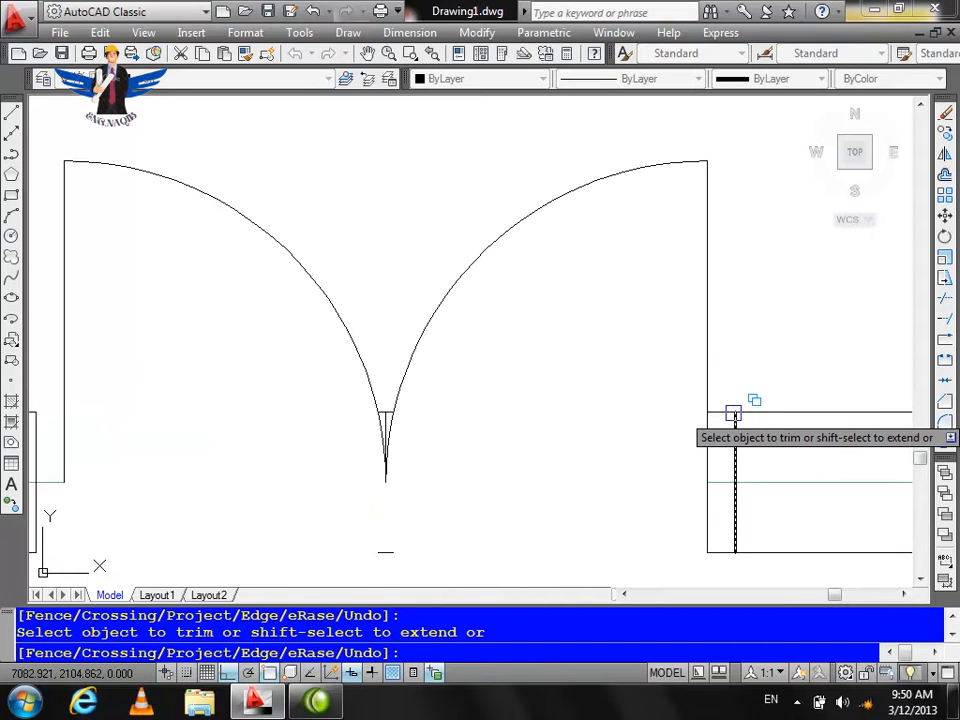
pyautogui.click(724, 409)
pyautogui.scroll(2, 724, 406)
pyautogui.click(723, 407)
pyautogui.click(708, 442)
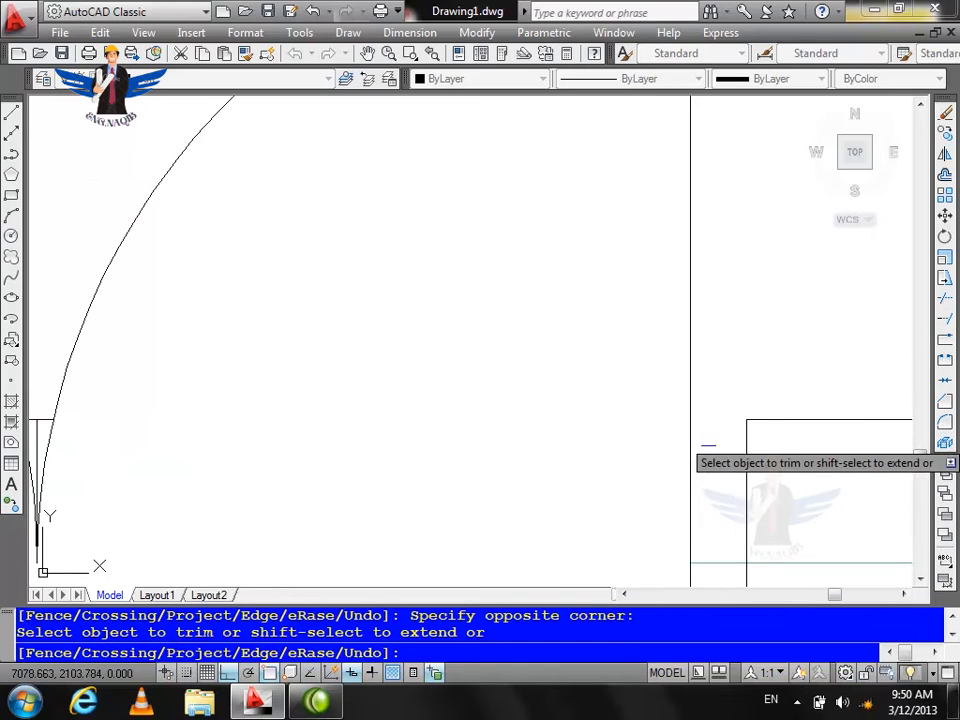
pyautogui.scroll(-2, 708, 442)
pyautogui.scroll(1, 692, 437)
pyautogui.scroll(-1, 549, 391)
pyautogui.press('Escape')
# Delete the leftover wall and middle line fragments where the two door swing arcs meet
pyautogui.click(528, 396)
pyautogui.click(420, 433)
pyautogui.press('Delete')
pyautogui.scroll(3, 453, 316)
pyautogui.scroll(3, 445, 306)
pyautogui.click(479, 302)
pyautogui.click(439, 407)
pyautogui.press('Delete')
pyautogui.click(497, 386)
pyautogui.click(459, 407)
pyautogui.press('Delete')
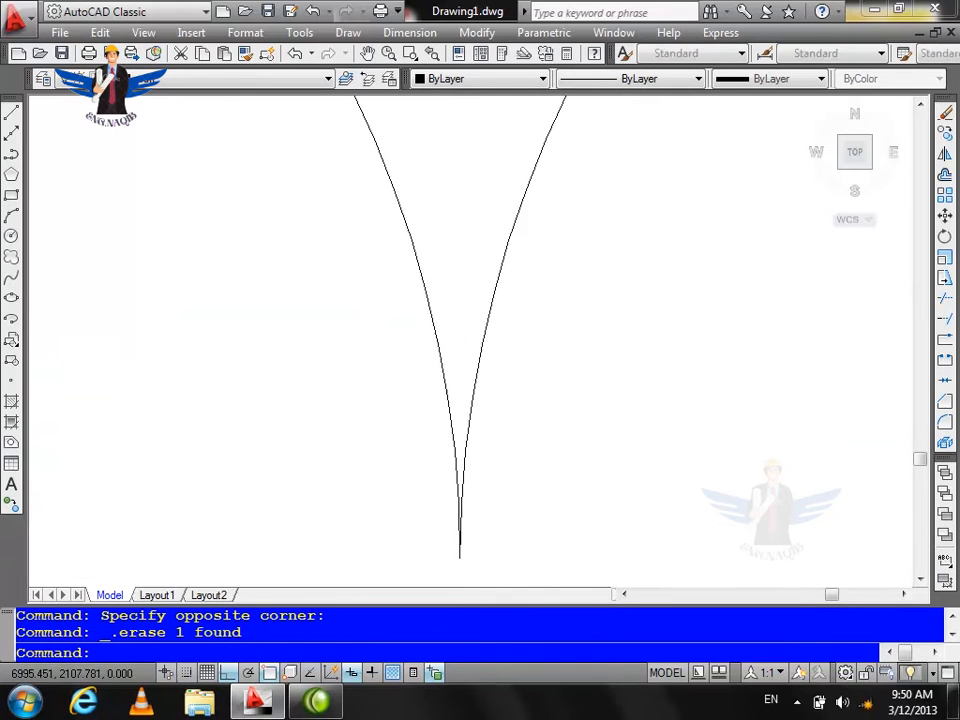
# Delete the leftover circle arcs inside the wall on both sides of the double door
pyautogui.scroll(-3, 456, 325)
pyautogui.click(244, 322)
pyautogui.press('Delete')
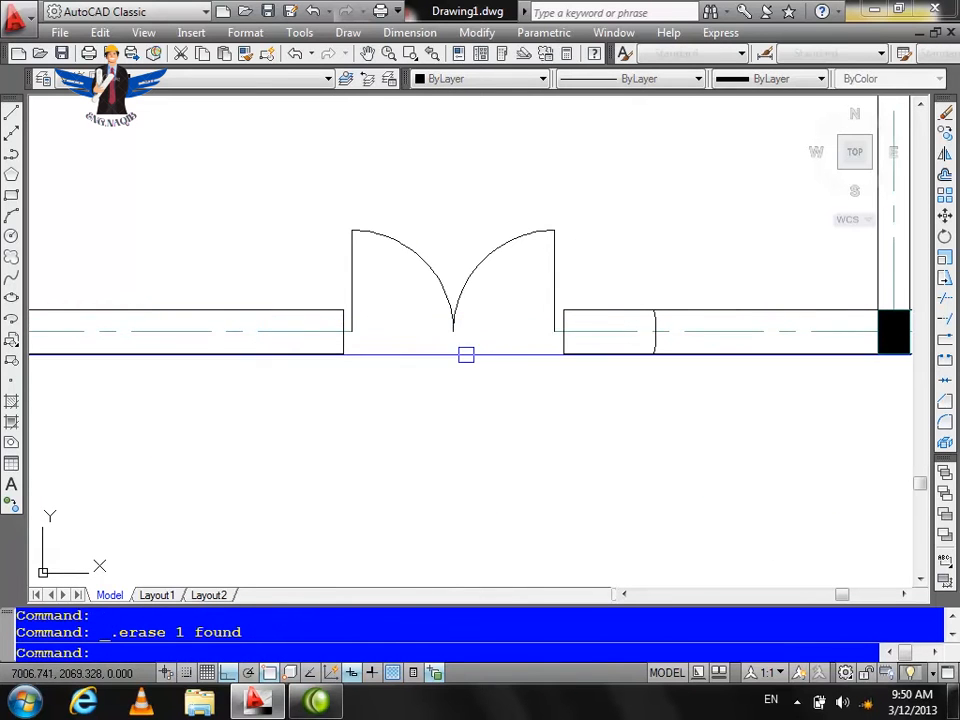
pyautogui.click(663, 330)
pyautogui.press('Delete')
# Match the properties of the right outer wall's centreline onto the centreline of the wall above the lower right room
pyautogui.scroll(-5, 245, 322)
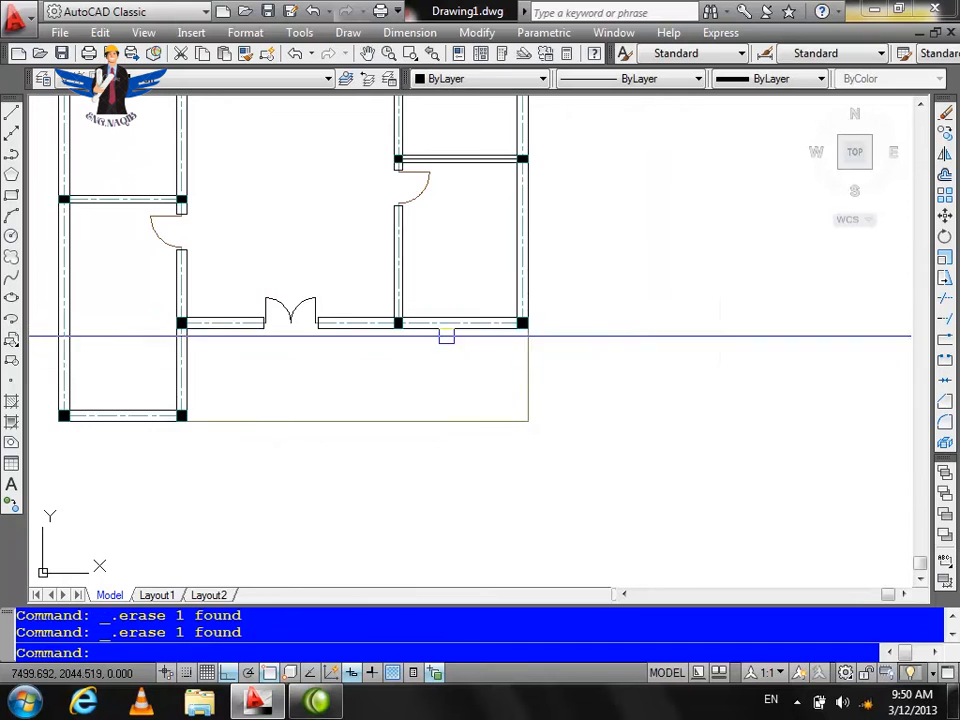
pyautogui.scroll(3, 449, 337)
pyautogui.scroll(-5, 499, 320)
pyautogui.scroll(4, 499, 306)
pyautogui.scroll(-2, 476, 283)
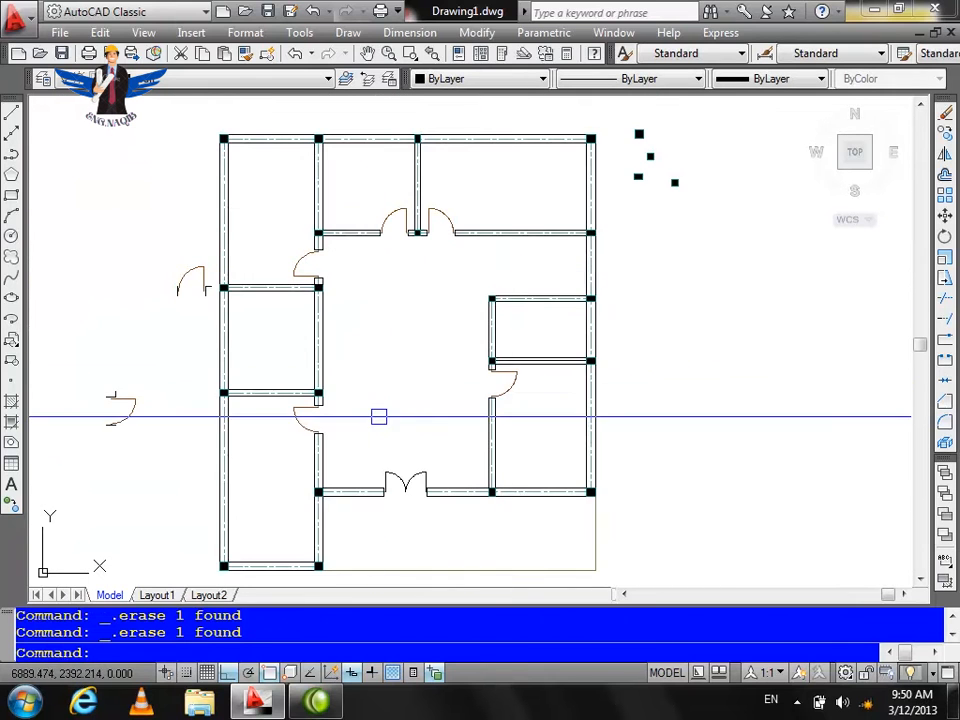
pyautogui.scroll(3, 513, 435)
pyautogui.press('Escape')
pyautogui.write('ma')
pyautogui.press('Return')
pyautogui.click(677, 274)
pyautogui.scroll(3, 570, 320)
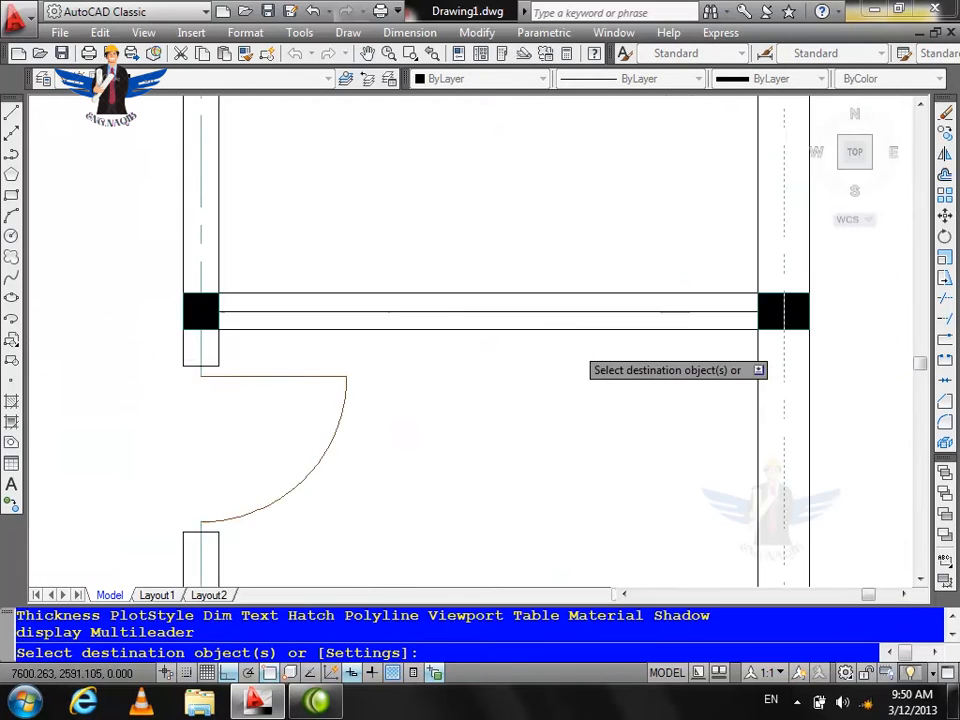
pyautogui.scroll(-3, 570, 305)
pyautogui.press('Escape')
pyautogui.press('Escape')
pyautogui.scroll(-2, 656, 358)
pyautogui.press('Escape')
# Offset the top wall's inner face line 200 down into the upper left room
pyautogui.scroll(-3, 643, 294)
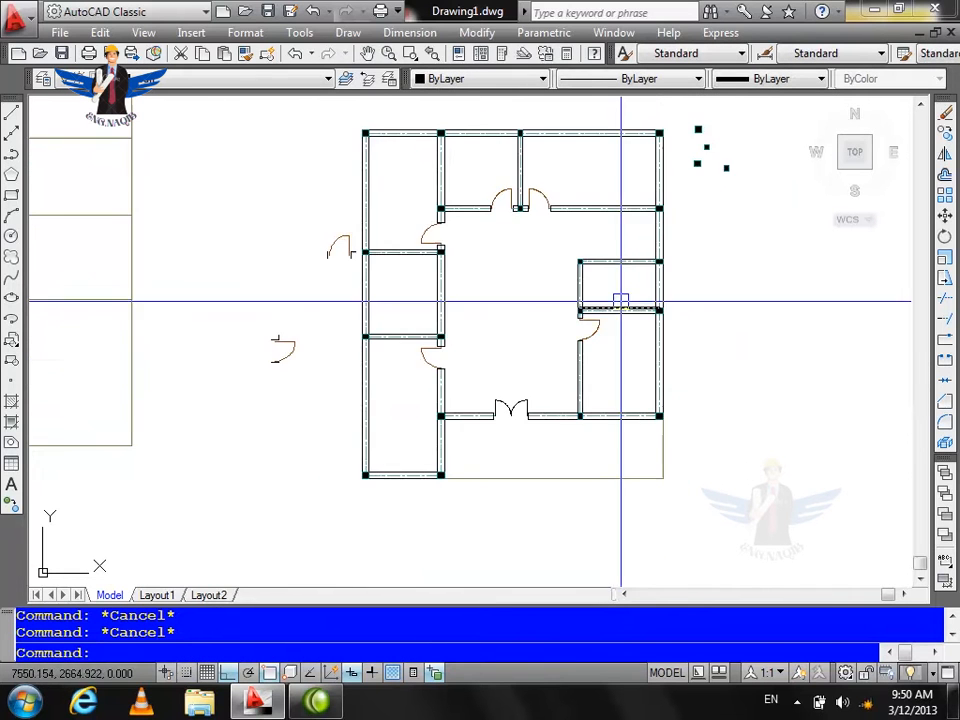
pyautogui.scroll(-1, 386, 383)
pyautogui.scroll(3, 640, 155)
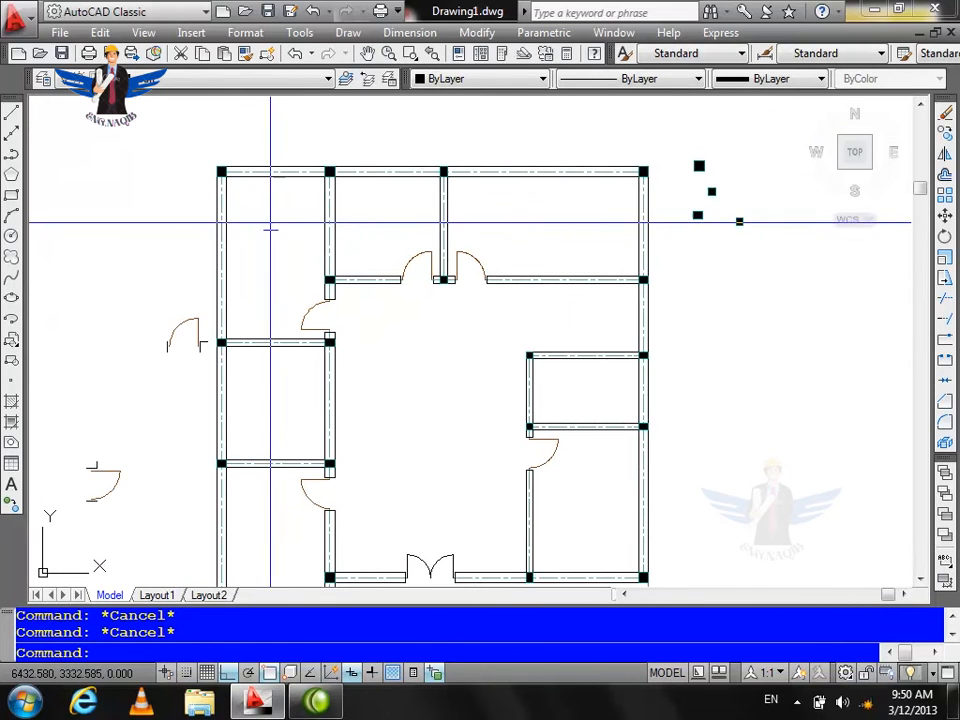
pyautogui.scroll(4, 240, 205)
pyautogui.scroll(-4, 450, 257)
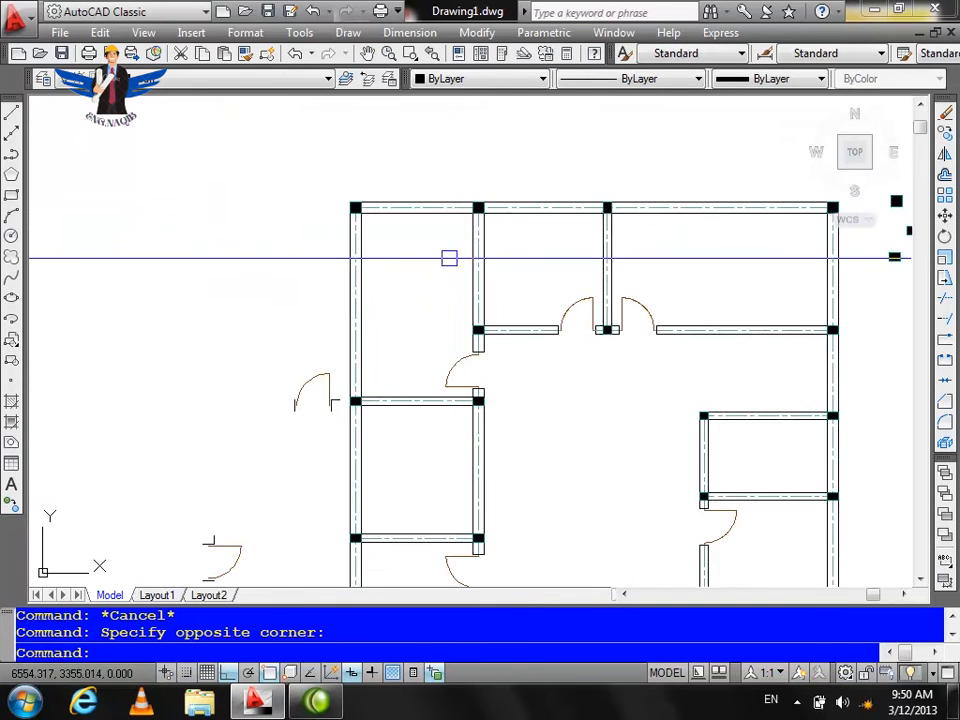
pyautogui.scroll(3, 443, 257)
pyautogui.press('Escape')
pyautogui.write('o')
pyautogui.press('Return')
pyautogui.write('15')
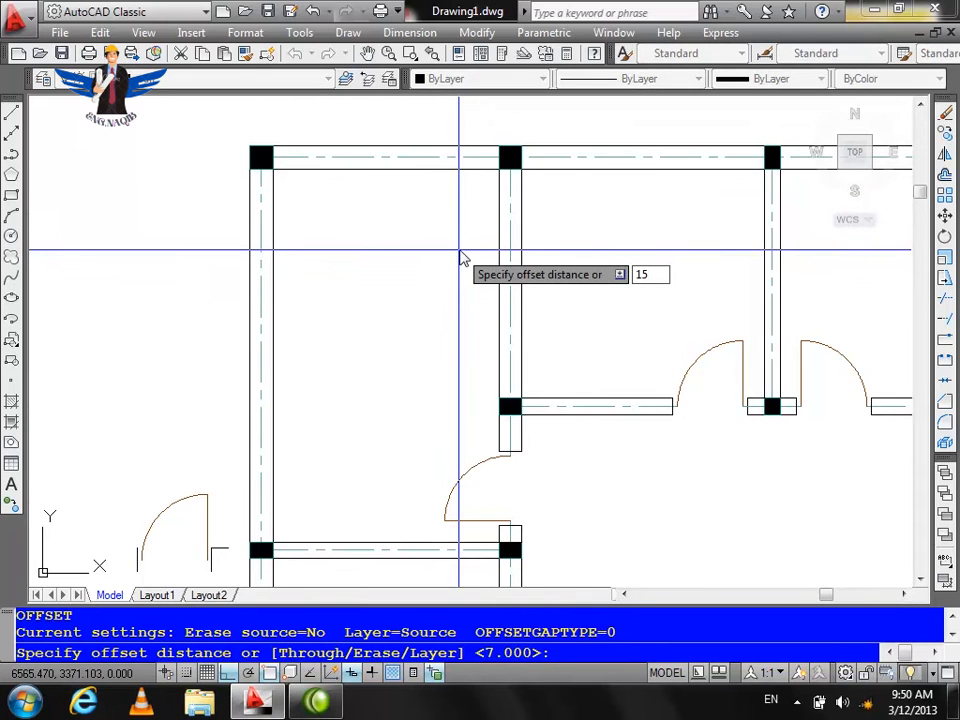
pyautogui.write('0')
pyautogui.press('Return')
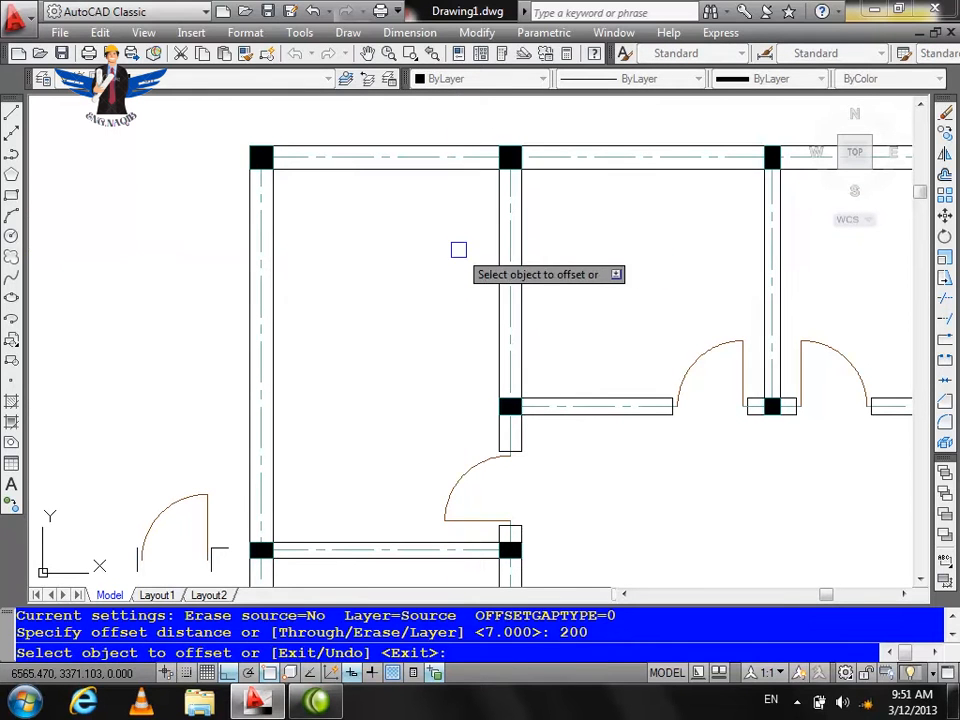
pyautogui.click(362, 176)
# Offset the new horizontal line 15 downward to form a partition wall
pyautogui.press('Return')
pyautogui.press('Return')
pyautogui.write('15')
pyautogui.press('Return')
pyautogui.click(409, 299)
pyautogui.click(421, 344)
pyautogui.press('Escape')
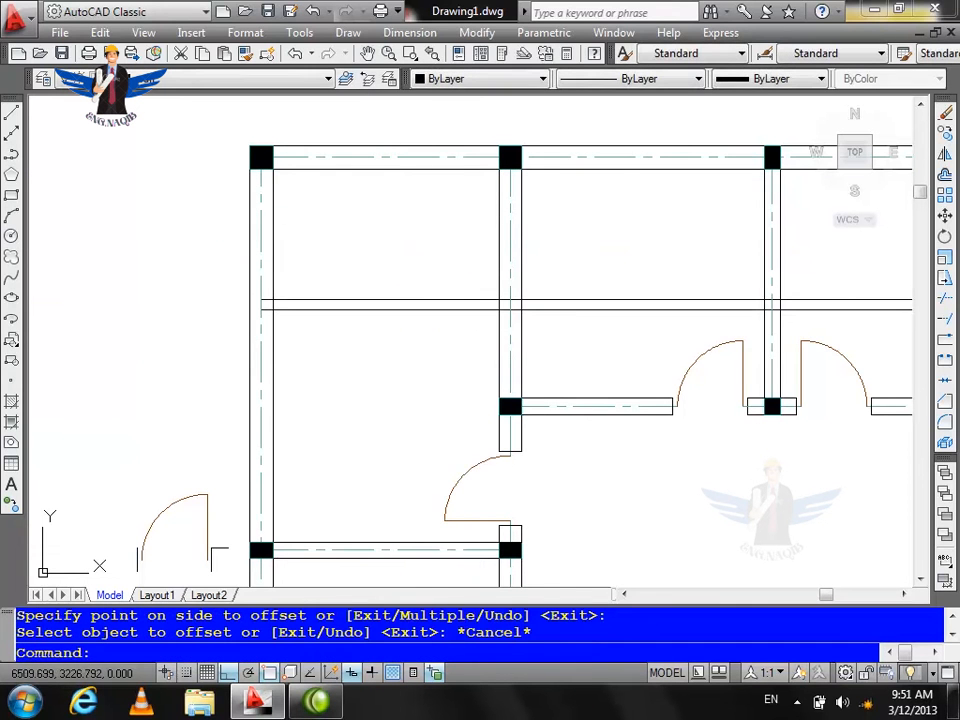
# Trim the partition lines' left ends at the inner face of the left outer wall
pyautogui.write('tr')
pyautogui.press('Return')
pyautogui.press('Return')
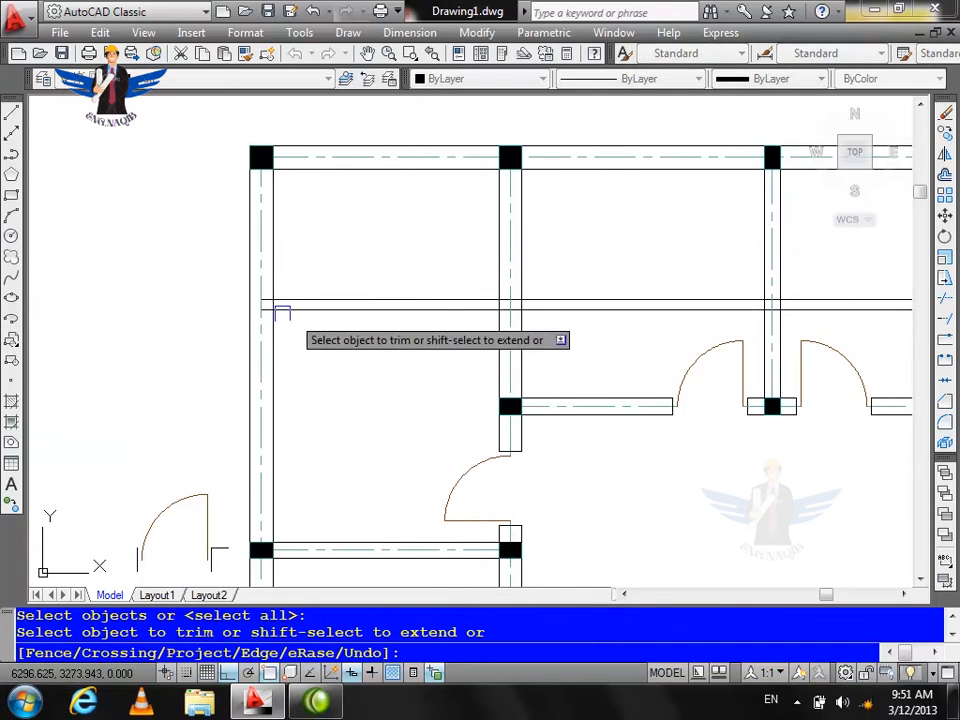
pyautogui.scroll(4, 302, 315)
pyautogui.click(289, 325)
pyautogui.click(304, 311)
pyautogui.scroll(-4, 391, 379)
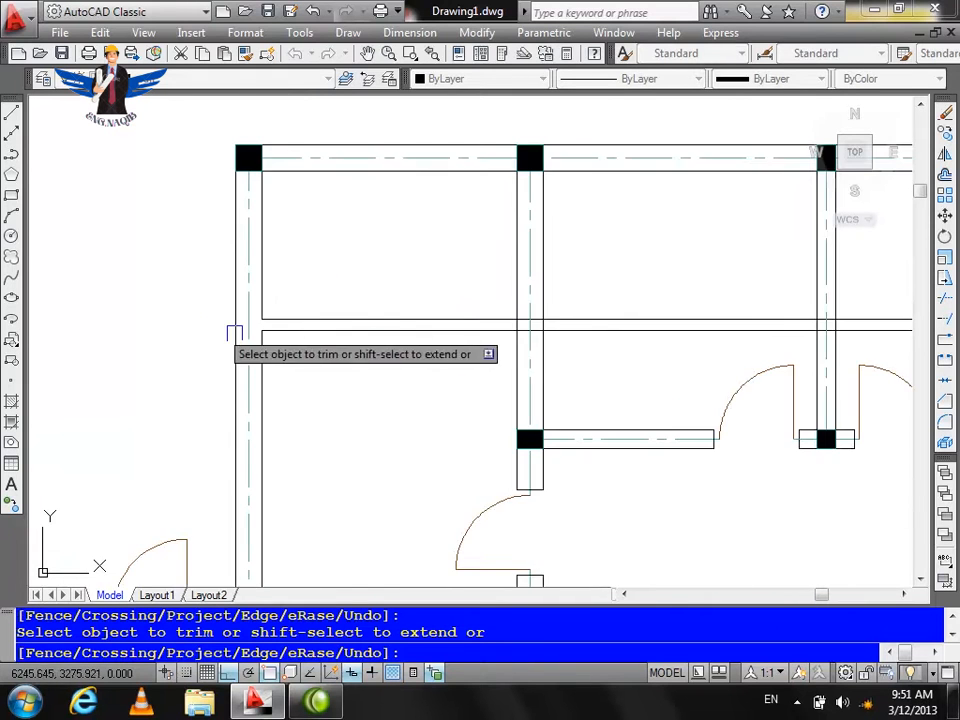
# Trim the partition lines beyond the left face of the upper left room's right wall
pyautogui.scroll(6, 510, 311)
pyautogui.scroll(5, 542, 194)
pyautogui.scroll(-5, 595, 172)
pyautogui.scroll(2, 514, 220)
pyautogui.click(706, 155)
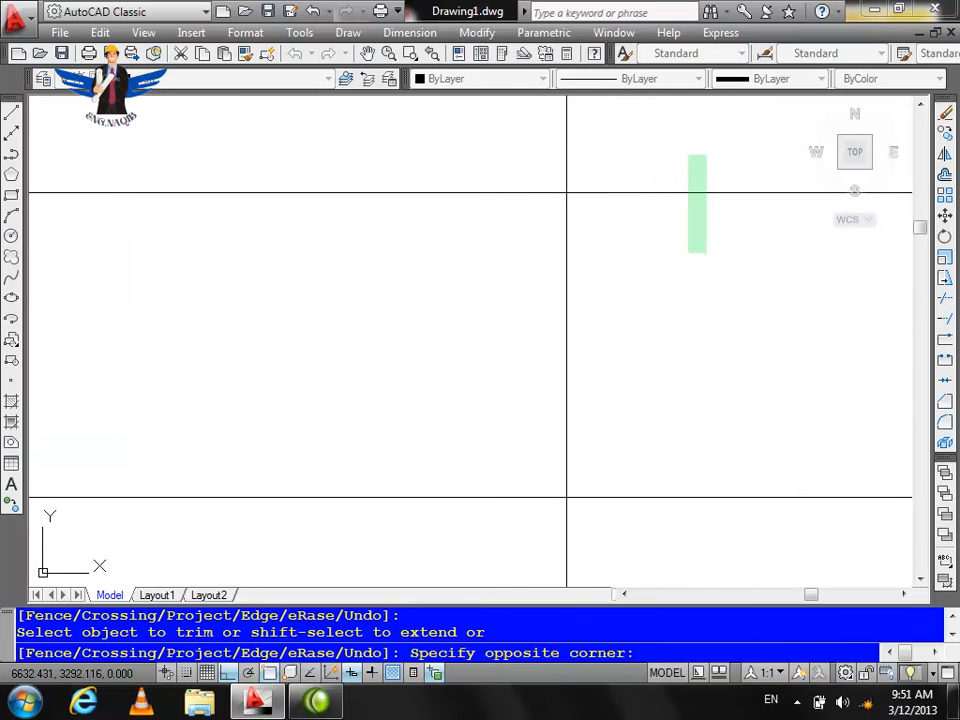
pyautogui.click(660, 480)
pyautogui.scroll(-5, 377, 349)
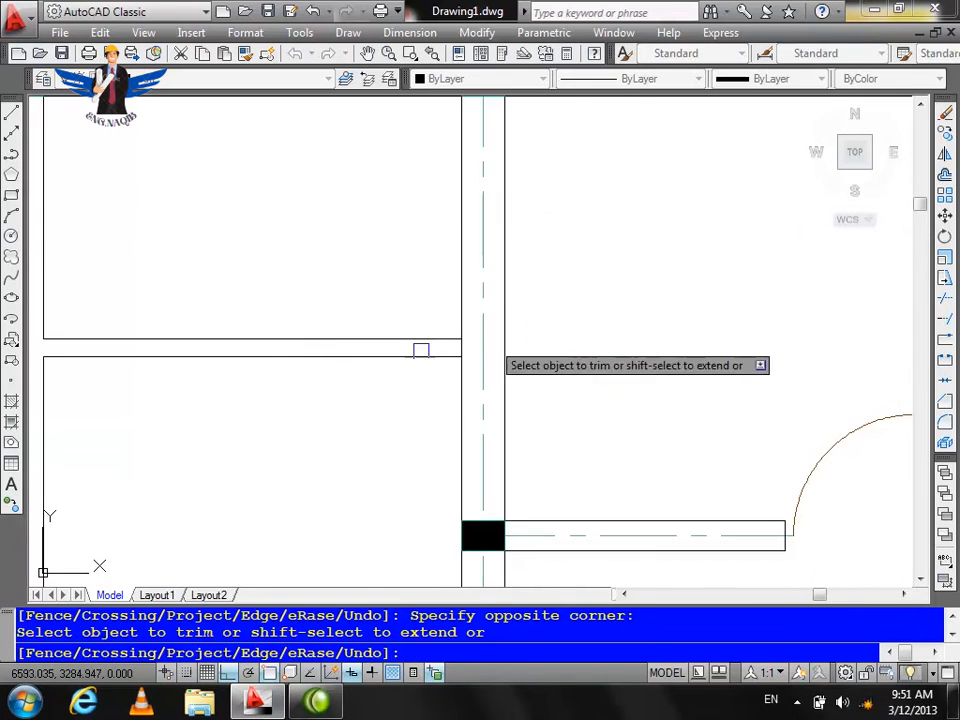
# Offset the left face of the upper left room's right wall 120 into the room
pyautogui.scroll(-3, 537, 334)
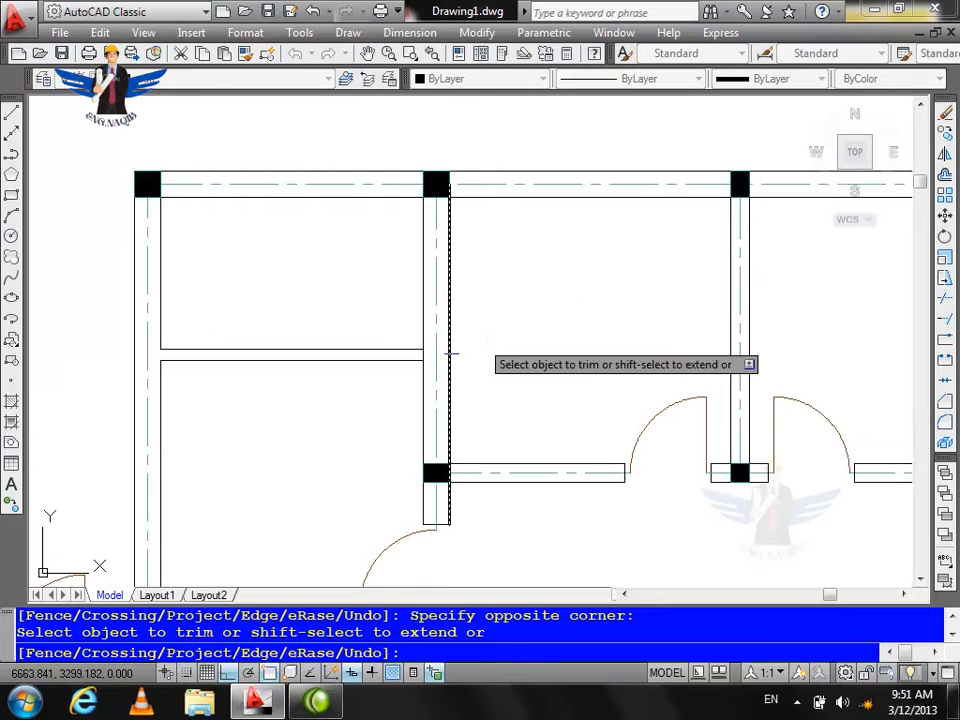
pyautogui.scroll(3, 364, 386)
pyautogui.scroll(-2, 566, 332)
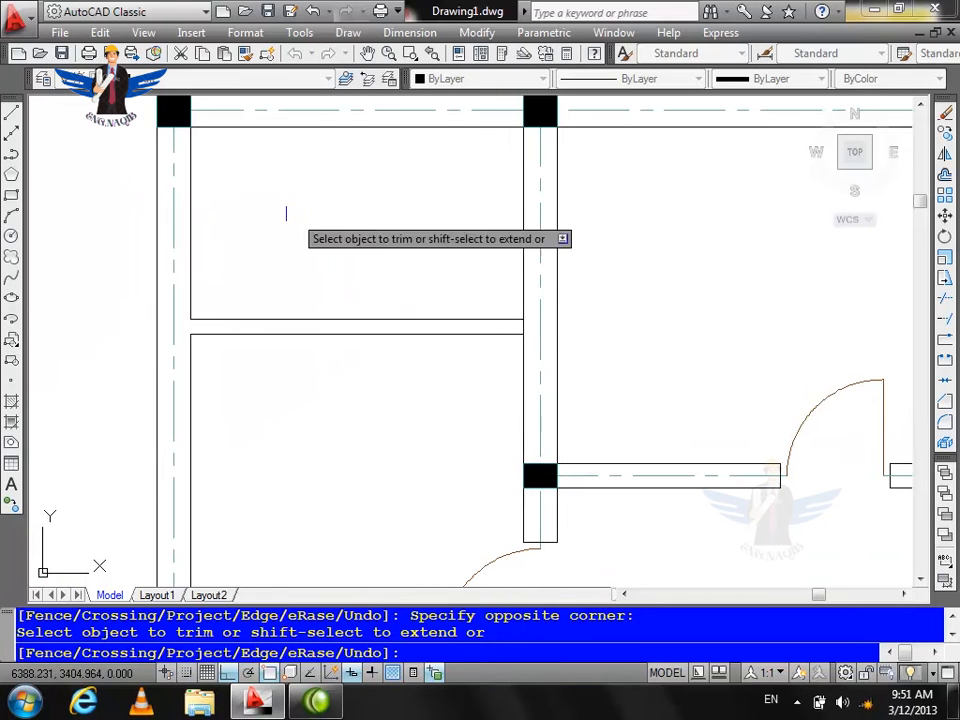
pyautogui.press('Escape')
pyautogui.press('Escape')
pyautogui.write('o')
pyautogui.press('Return')
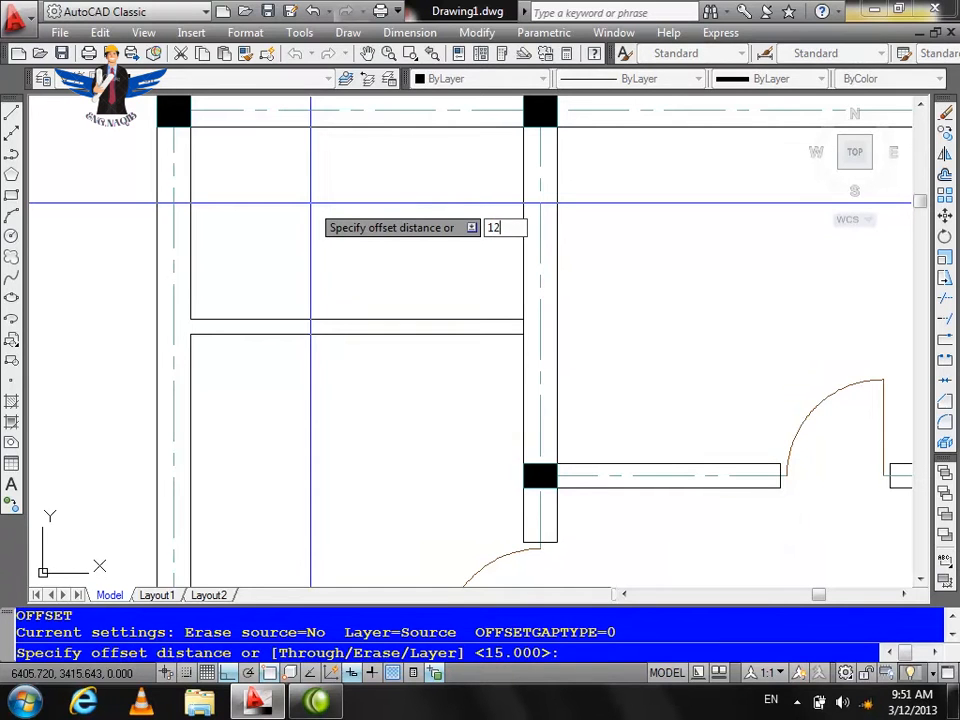
pyautogui.press('Return')
pyautogui.click(524, 237)
pyautogui.click(464, 247)
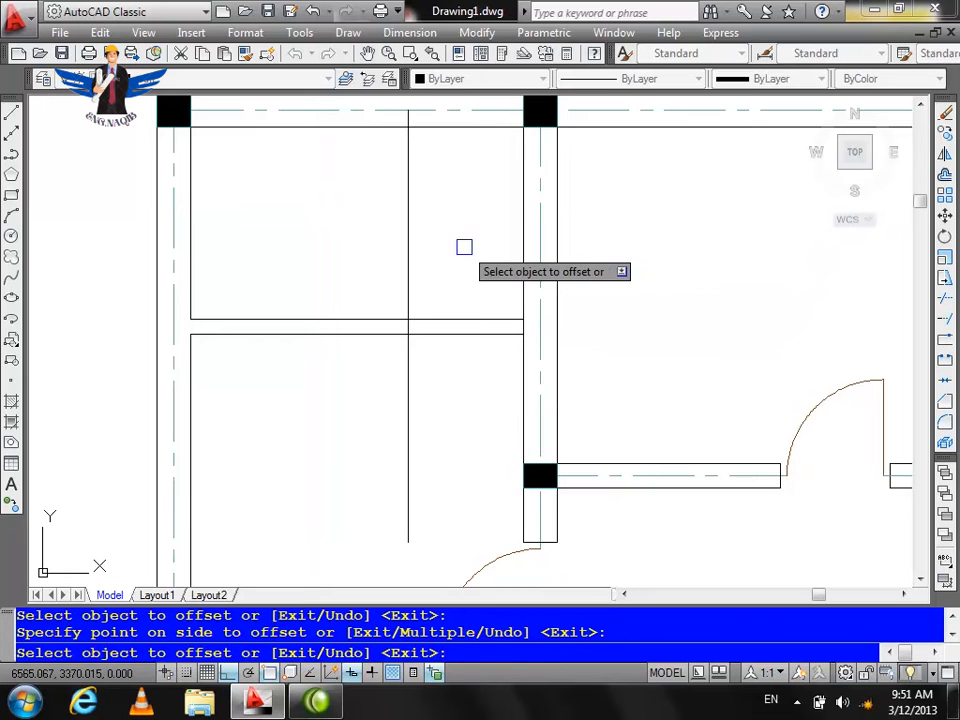
pyautogui.press('Return')
# Offset the new vertical line 15 to the left to form a second partition wall
pyautogui.press('Return')
pyautogui.write('15')
pyautogui.press('Return')
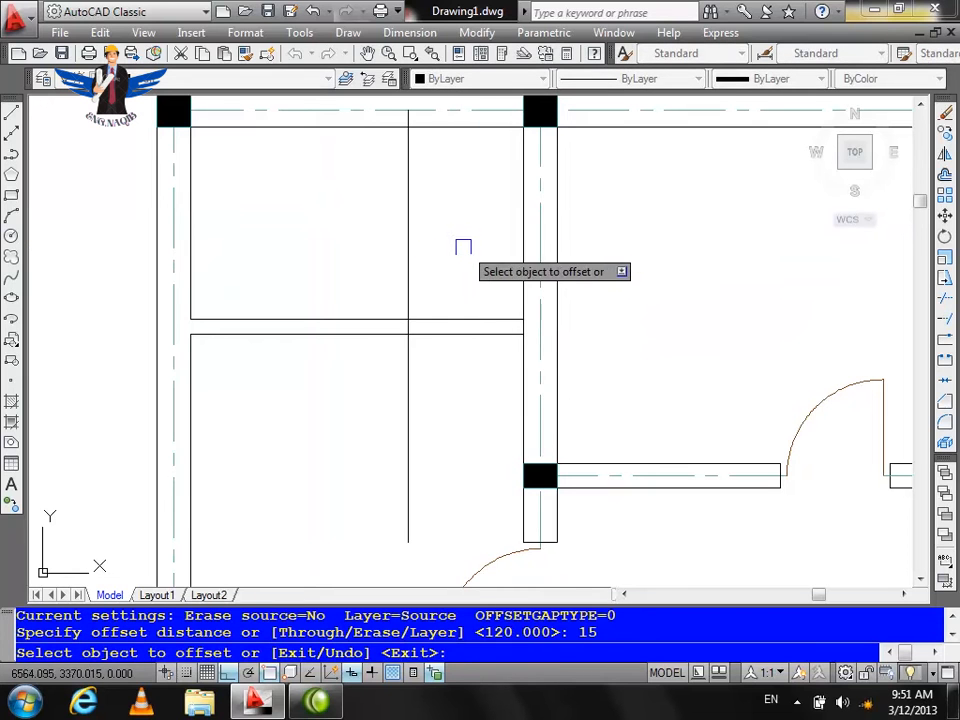
pyautogui.click(402, 263)
pyautogui.click(347, 270)
pyautogui.press('Escape')
# Trim the vertical partition lines below the horizontal partition
pyautogui.write('tr')
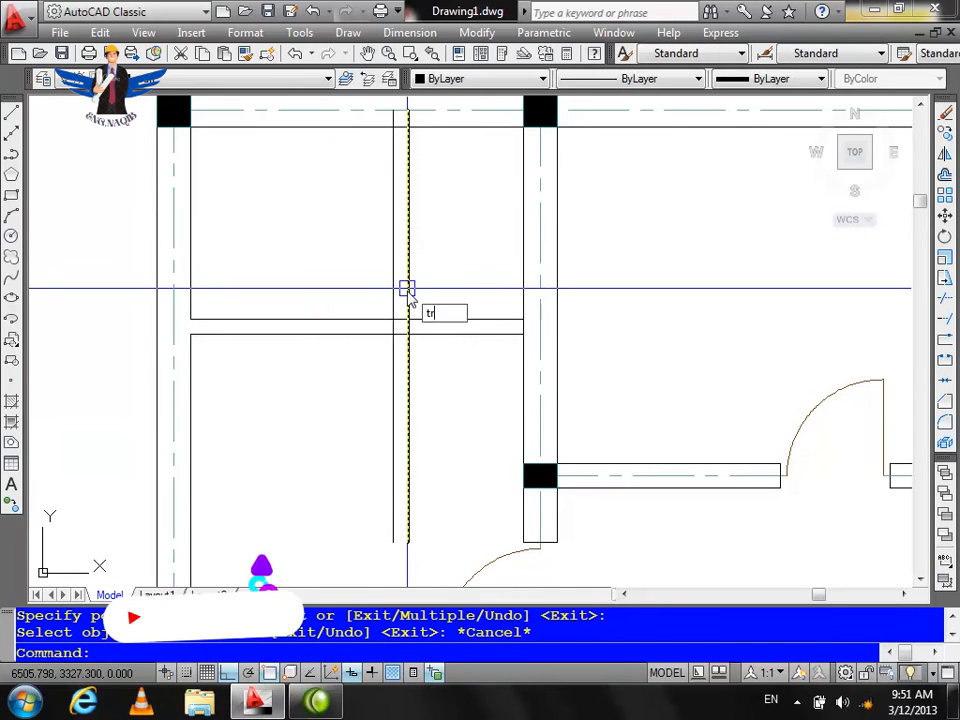
pyautogui.press('Return')
pyautogui.press('Return')
pyautogui.click(452, 400)
pyautogui.click(387, 455)
# Trim the vertical partition lines' upper ends at the top wall's inner face
pyautogui.scroll(-1, 415, 341)
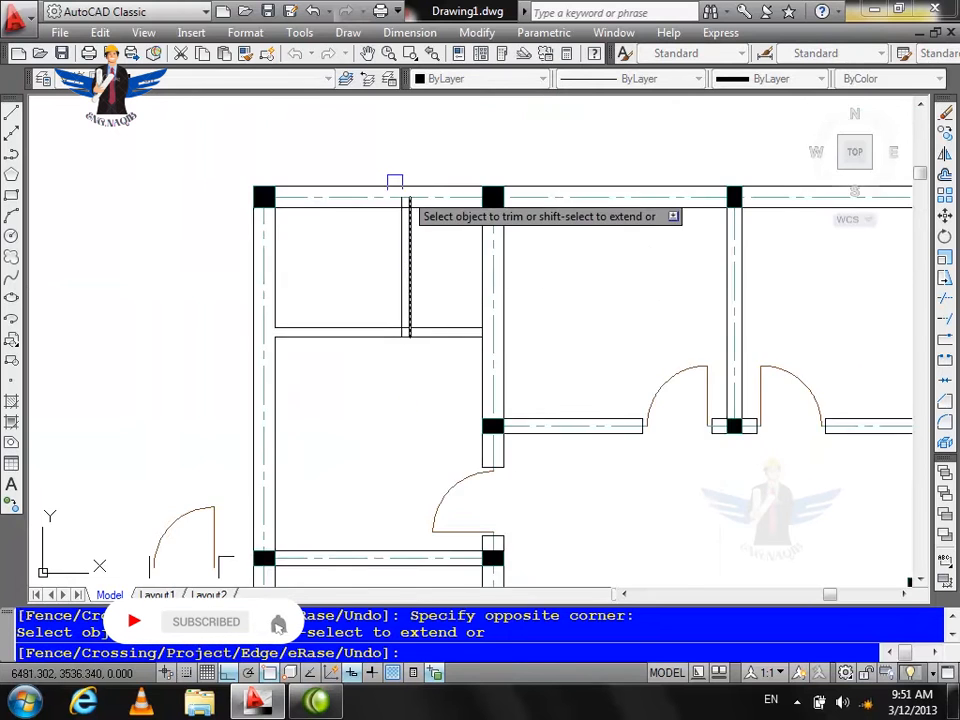
pyautogui.scroll(2, 391, 167)
pyautogui.click(469, 272)
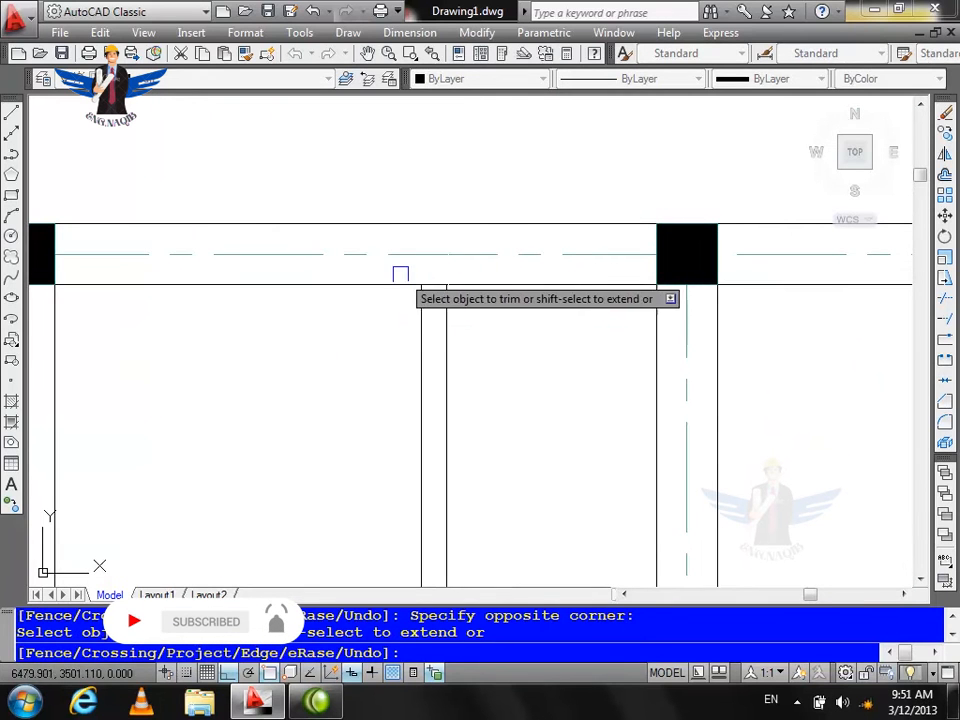
pyautogui.click(396, 276)
pyautogui.scroll(-3, 390, 192)
pyautogui.press('Escape')
pyautogui.scroll(3, 490, 372)
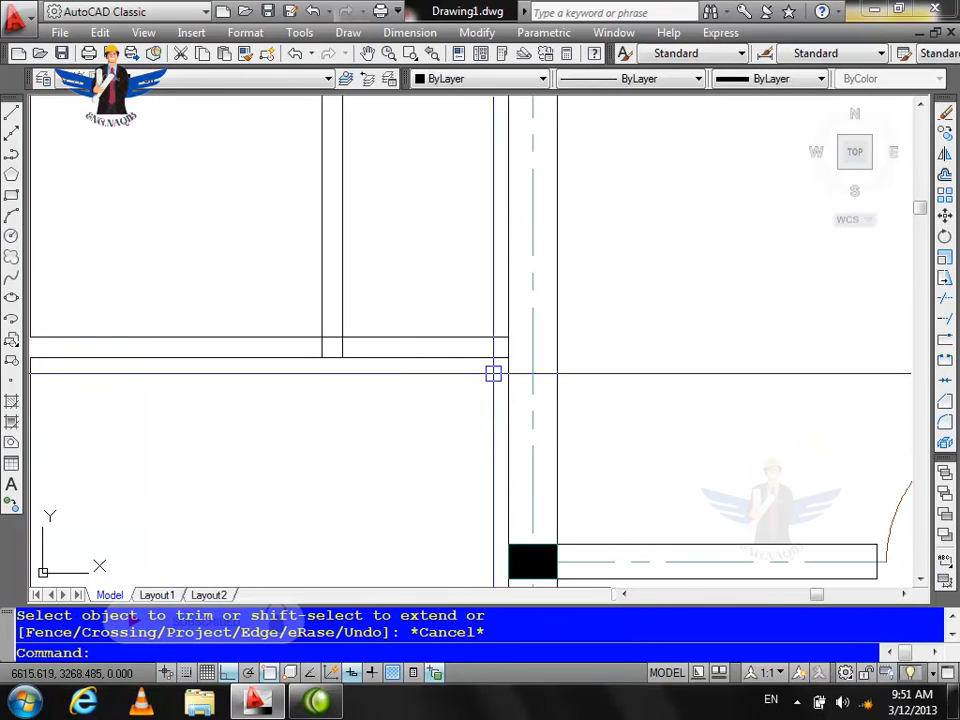
pyautogui.write('l')
pyautogui.press('Return')
pyautogui.scroll(2, 514, 338)
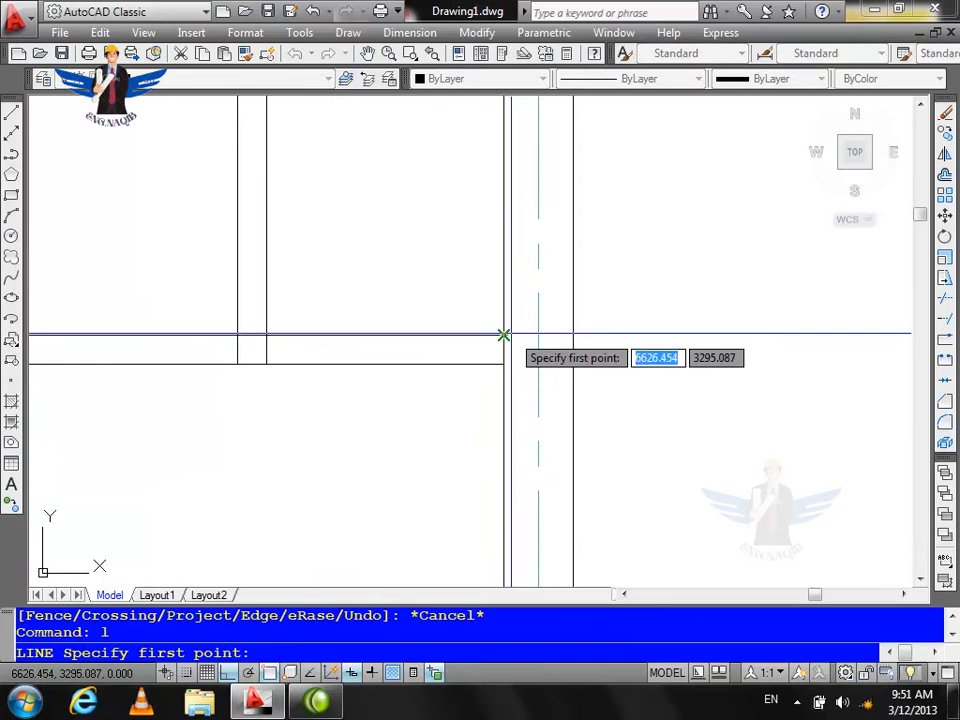
pyautogui.press('Escape')
# Trim the right wall's face line between the two horizontal partition lines
pyautogui.write('t')
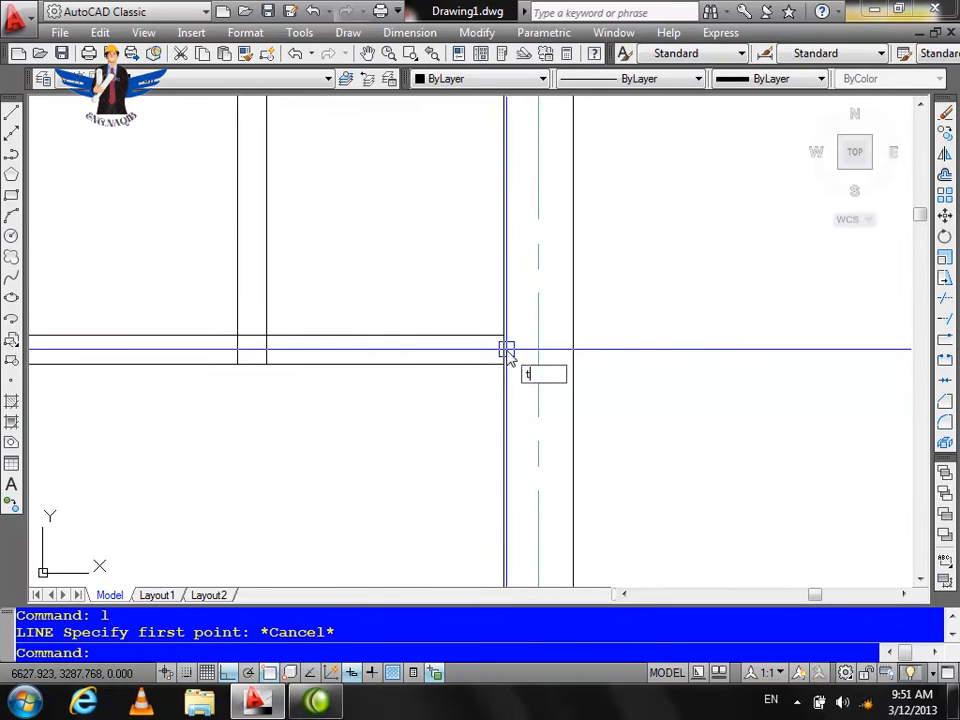
pyautogui.write('r')
pyautogui.press('Return')
pyautogui.press('Return')
pyautogui.click(506, 348)
pyautogui.press('Escape')
# Draw a short vertical line closing the horizontal partition's right end at the wall face
pyautogui.write('l')
pyautogui.press('Return')
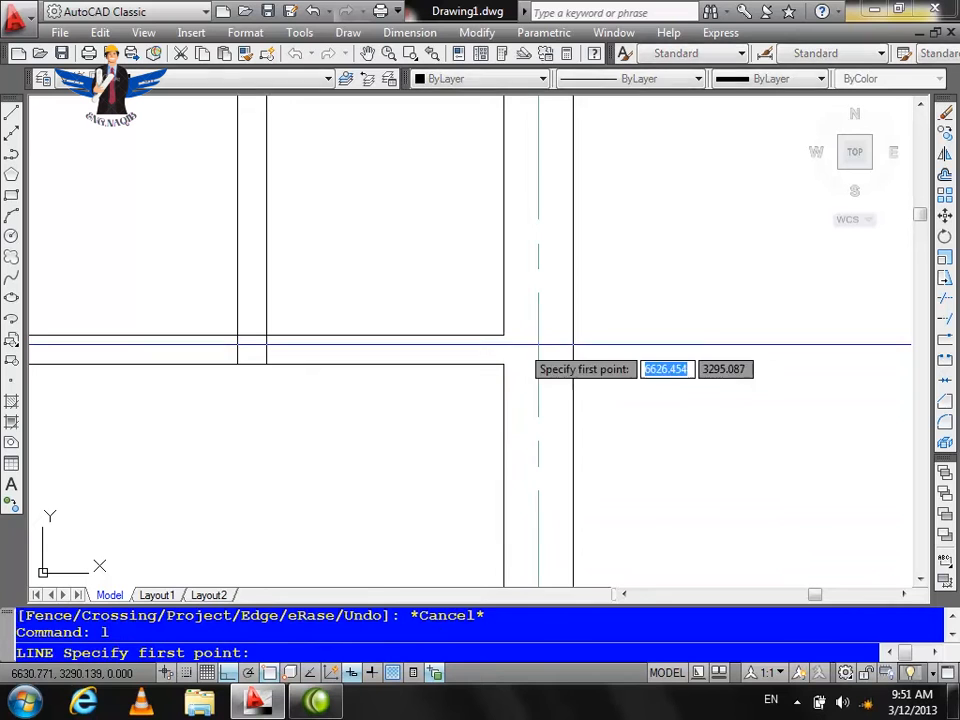
pyautogui.click(504, 335)
pyautogui.click(504, 364)
pyautogui.press('Escape')
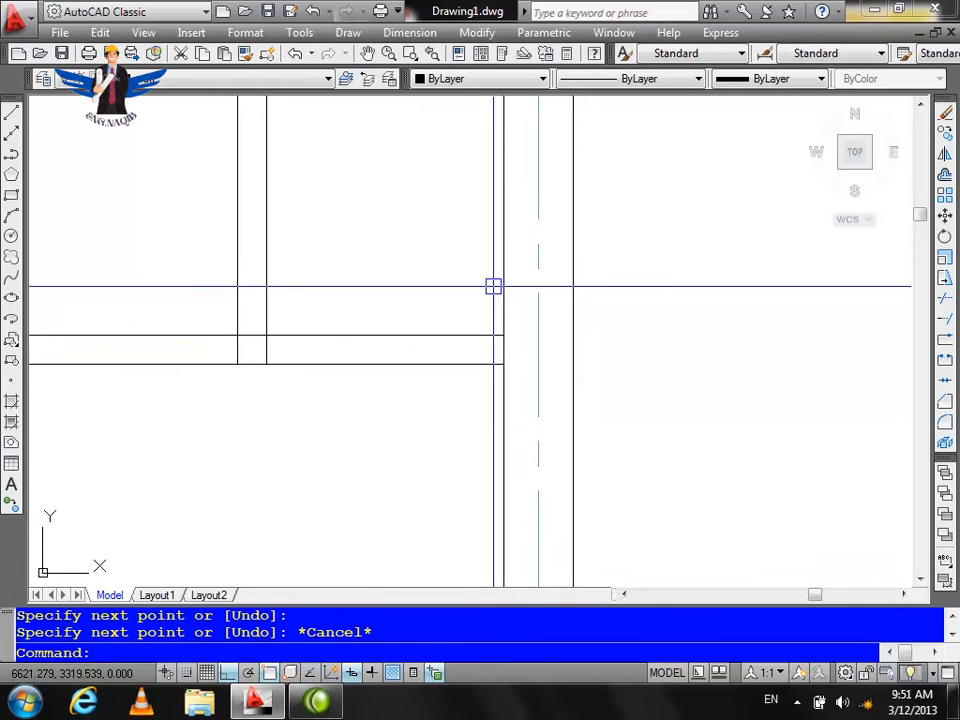
# Offset the short closing line 25 to the left along the partition
pyautogui.write('o')
pyautogui.press('Return')
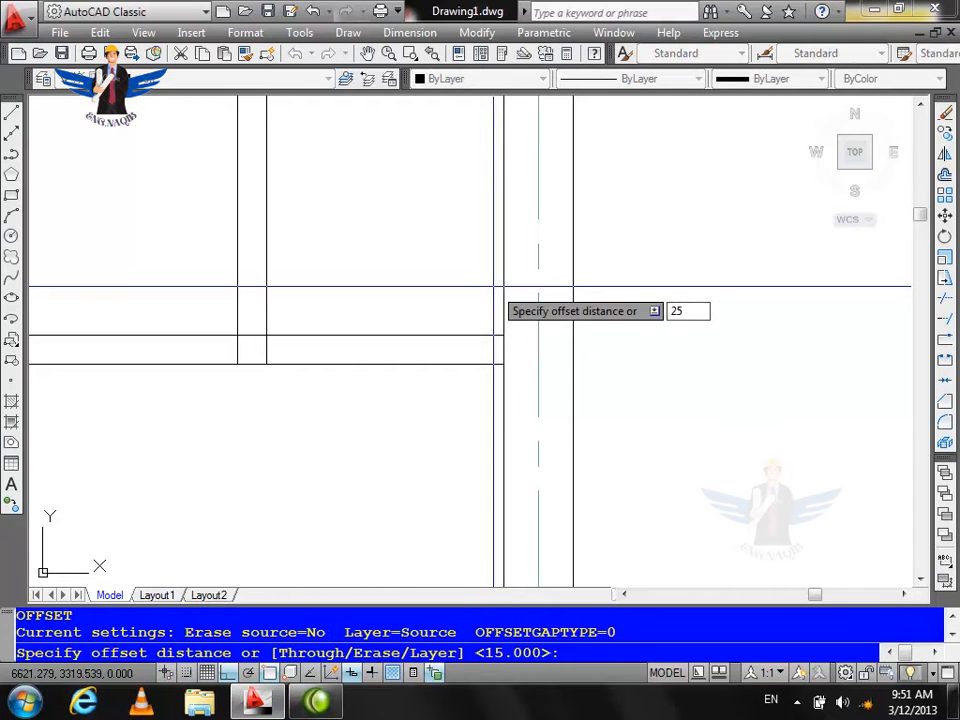
pyautogui.press('Return')
pyautogui.click(503, 348)
pyautogui.click(466, 273)
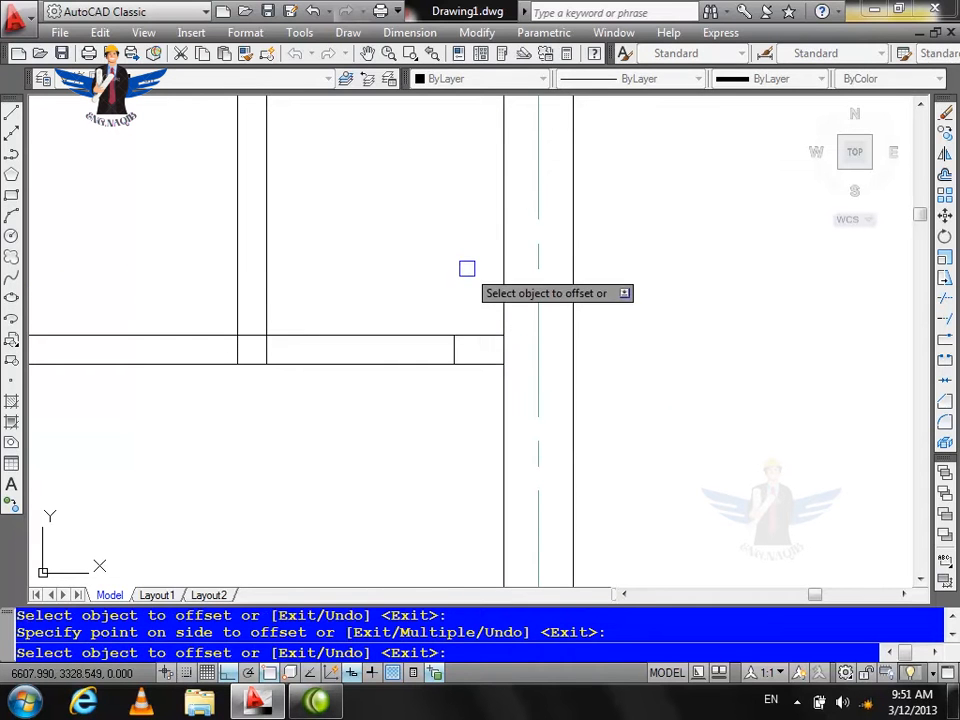
pyautogui.press('Return')
# Offset the new jamb line 7 to the left to mark the door frame's thickness
pyautogui.press('Return')
pyautogui.write('7')
pyautogui.press('Return')
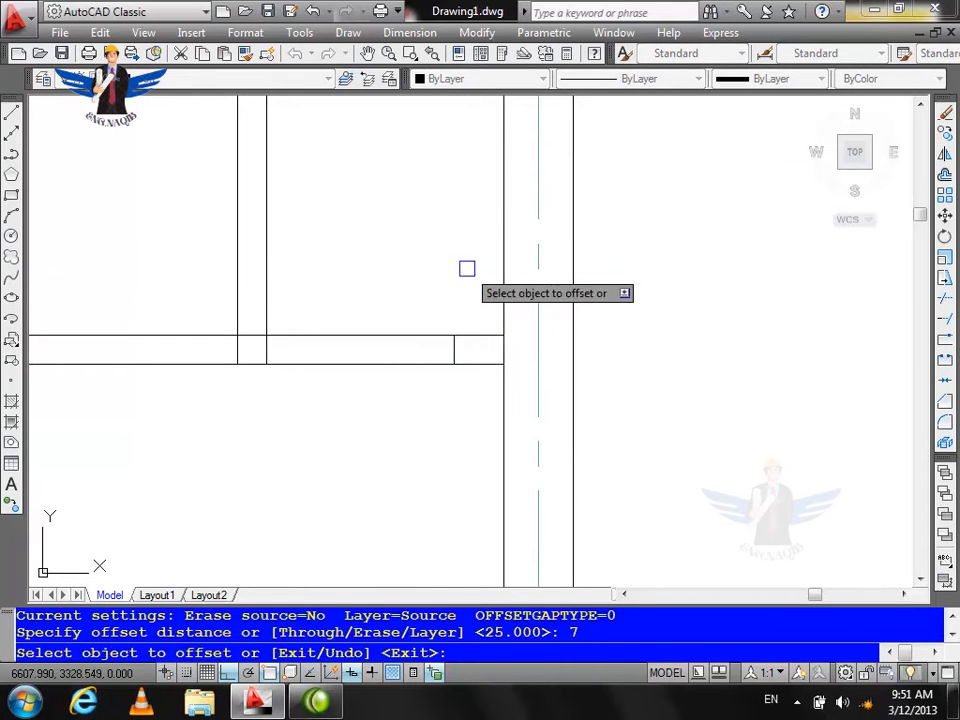
pyautogui.click(461, 347)
pyautogui.click(322, 248)
pyautogui.press('Return')
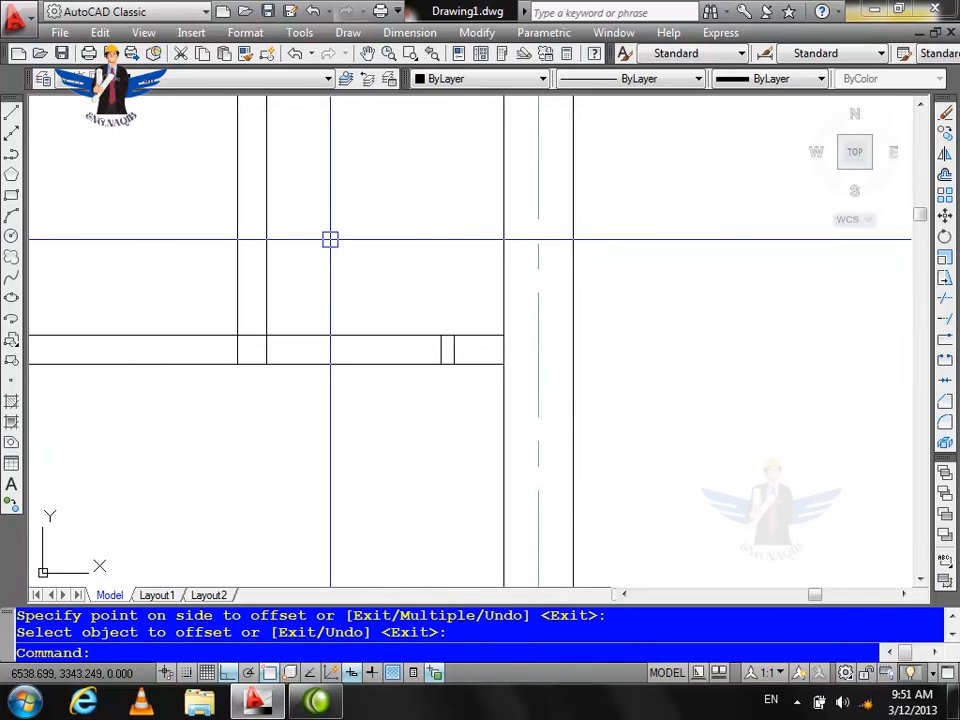
# Offset the frame line 70 to the left to set the door opening width
pyautogui.press('Return')
pyautogui.write('70')
pyautogui.press('Return')
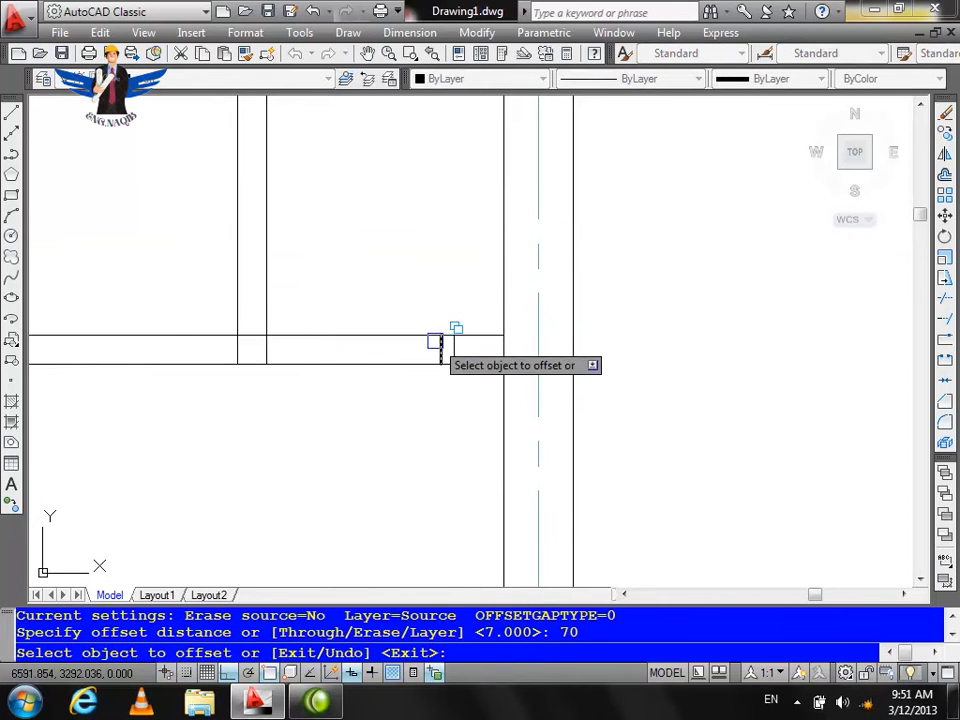
pyautogui.click(434, 341)
pyautogui.click(331, 267)
pyautogui.press('Return')
# Offset the opening's left line 7 to the left for the opposite door frame
pyautogui.press('Return')
pyautogui.write('7')
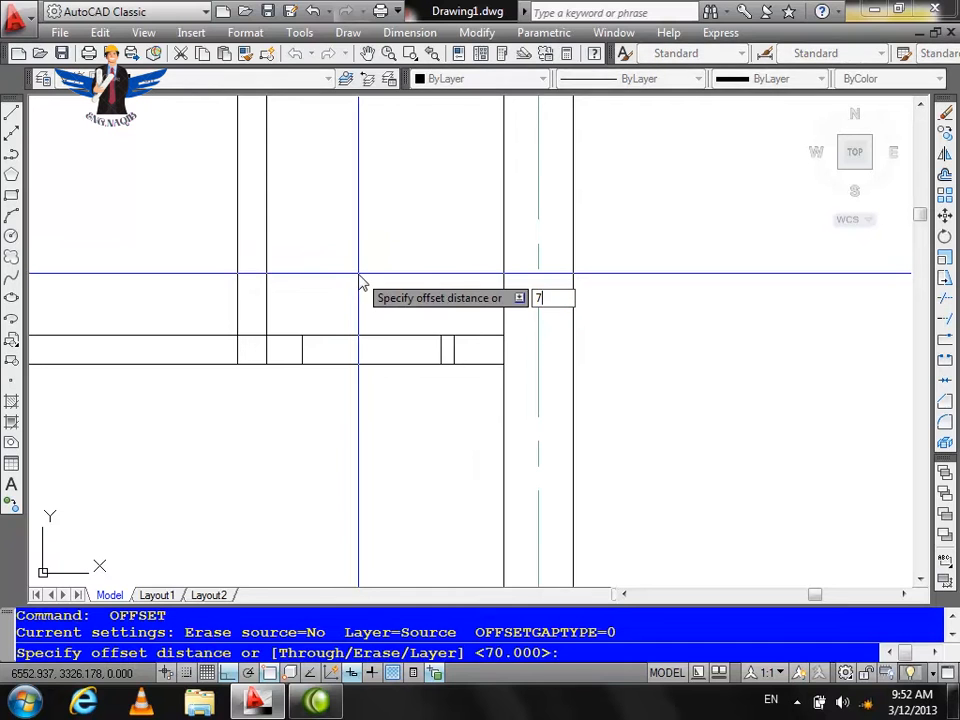
pyautogui.press('Return')
pyautogui.click(299, 349)
pyautogui.click(296, 335)
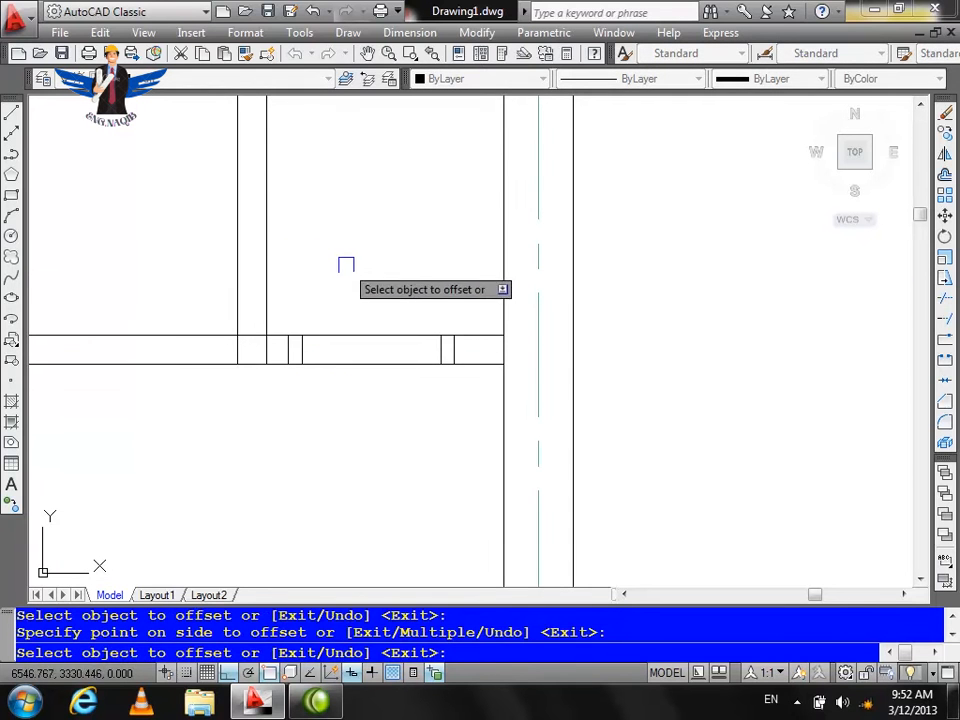
pyautogui.press('Escape')
# Draw a horizontal line between the midpoints of the two outer jamb lines
pyautogui.write('l')
pyautogui.press('Return')
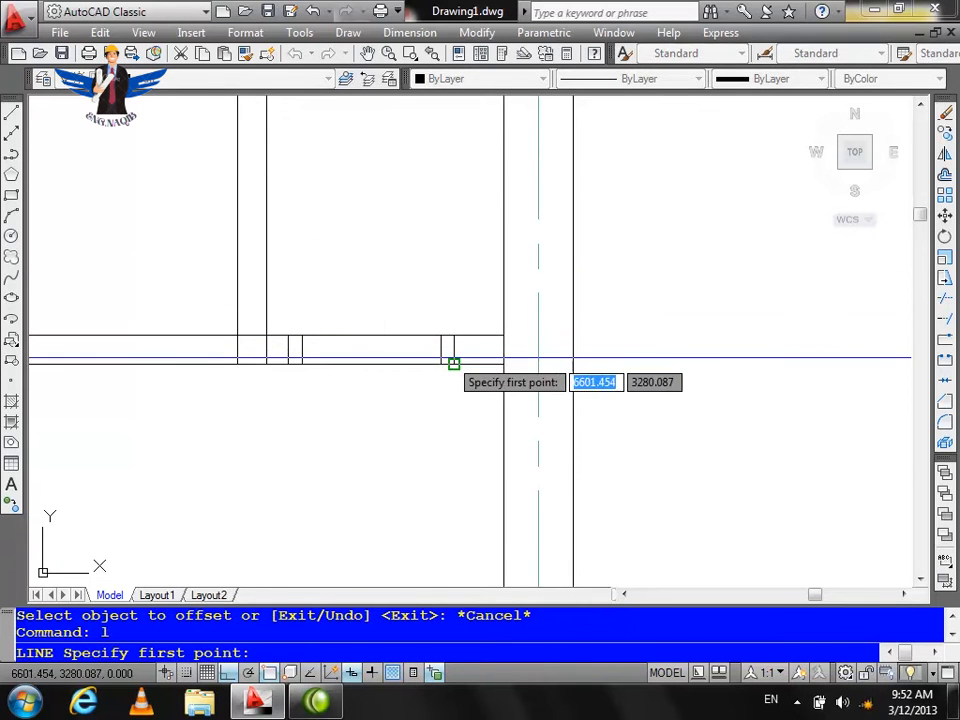
pyautogui.click(452, 348)
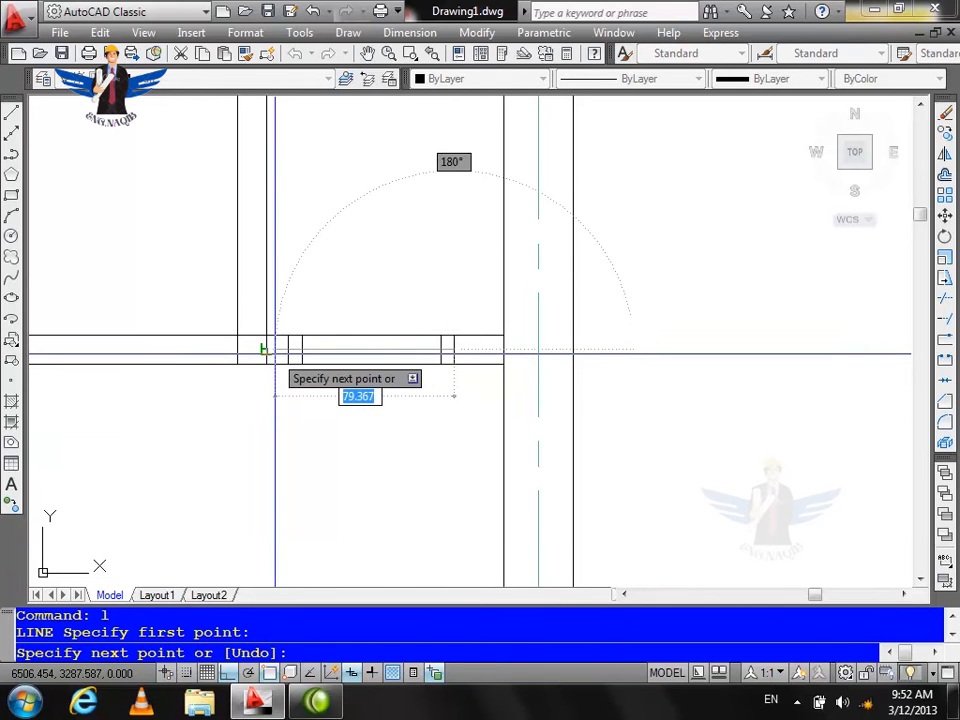
pyautogui.click(288, 349)
pyautogui.press('Escape')
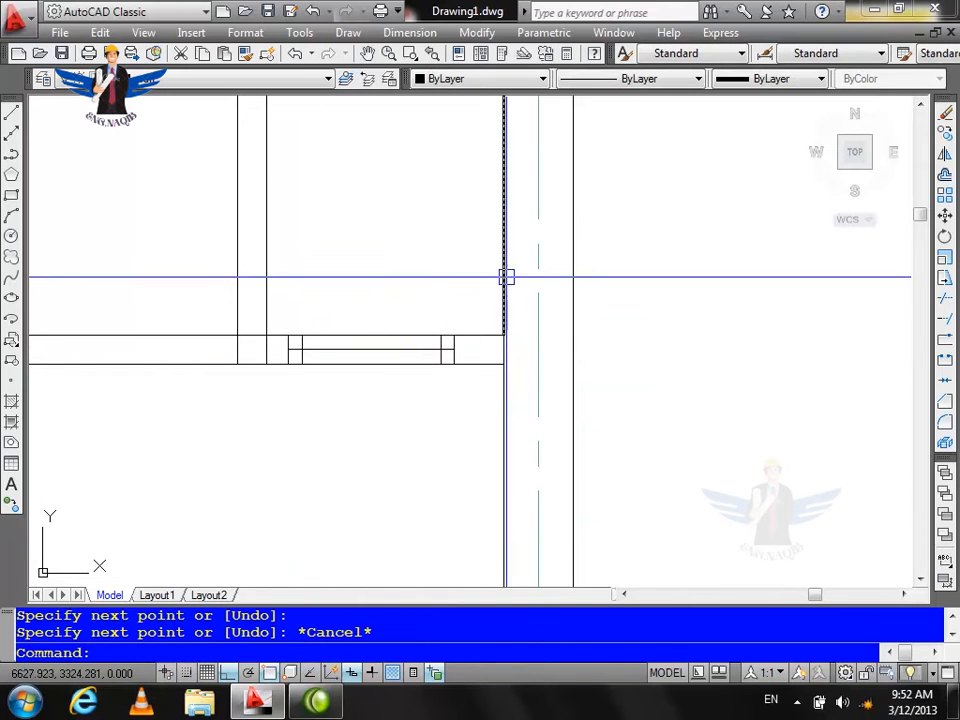
# Draw a circle centred on the right frame's inner line at the centre line, reaching the left frame's inner line
pyautogui.press('Return')
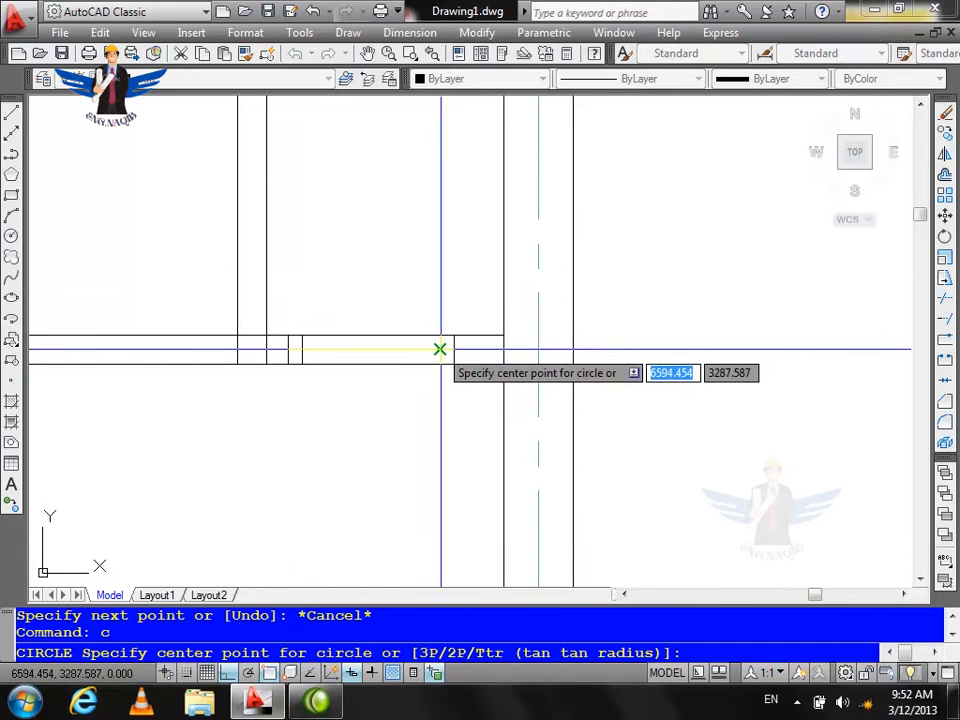
pyautogui.click(440, 348)
pyautogui.click(302, 349)
pyautogui.press('Escape')
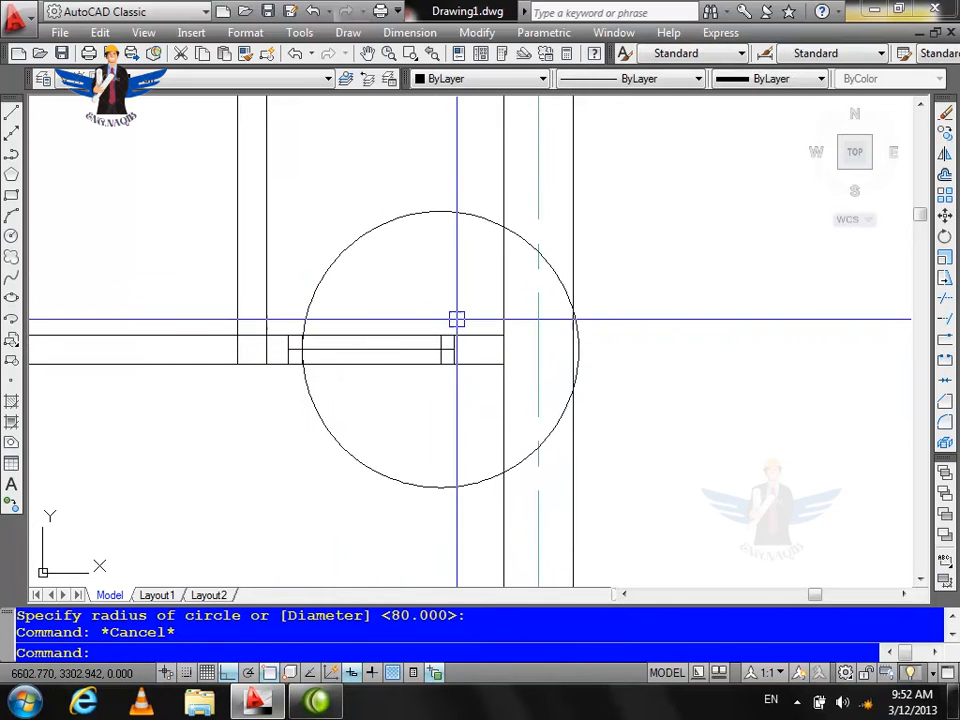
# Extend the right frame's inner line up to the circle to form the door leaf
pyautogui.write('ex')
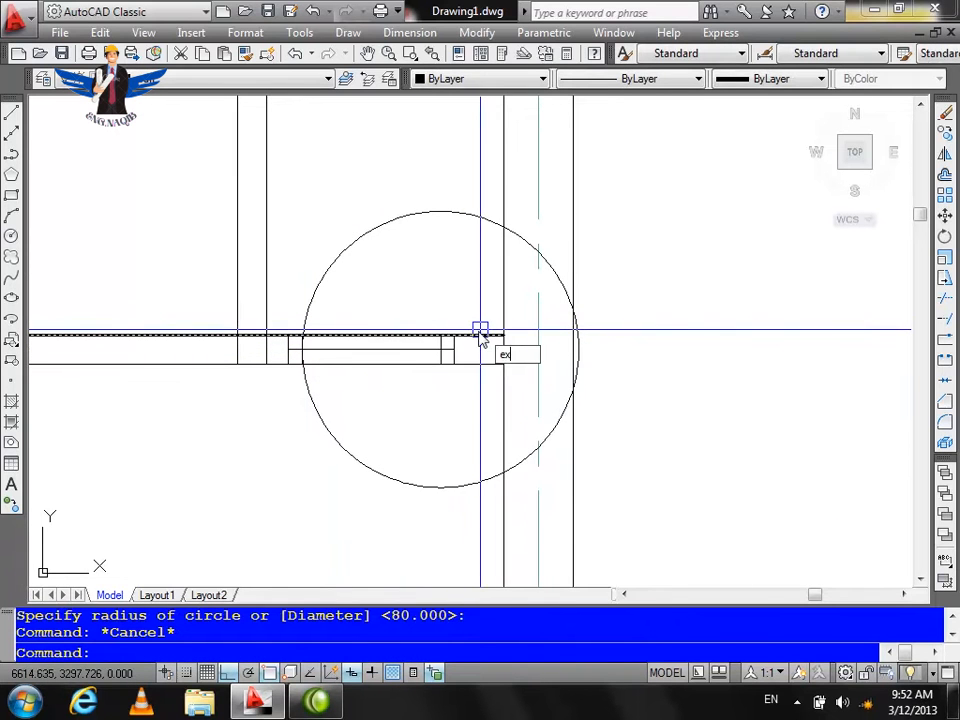
pyautogui.press('Return')
pyautogui.press('Return')
pyautogui.scroll(3, 436, 348)
pyautogui.click(436, 341)
pyautogui.press('Escape')
pyautogui.scroll(-4, 439, 341)
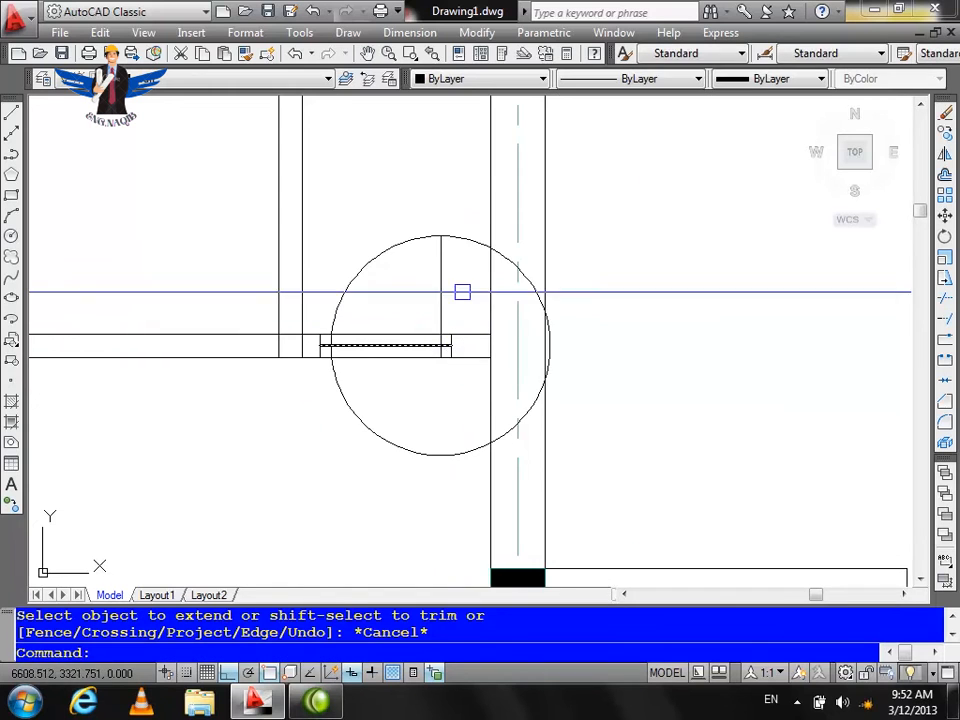
# Trim the partition lines, centre line and lower circle portion across the door opening
pyautogui.press('Return')
pyautogui.press('Return')
pyautogui.click(462, 238)
pyautogui.click(334, 381)
pyautogui.click(331, 358)
# Trim the excess partition and frame line pieces between the jamb lines on both sides of the opening
pyautogui.scroll(5, 325, 330)
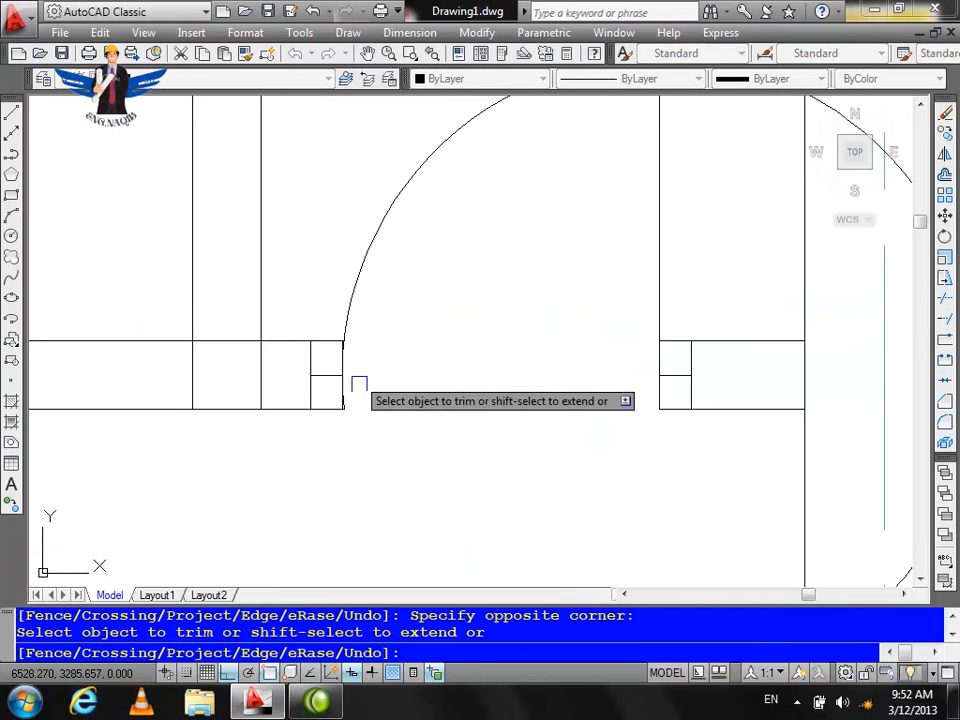
pyautogui.click(332, 360)
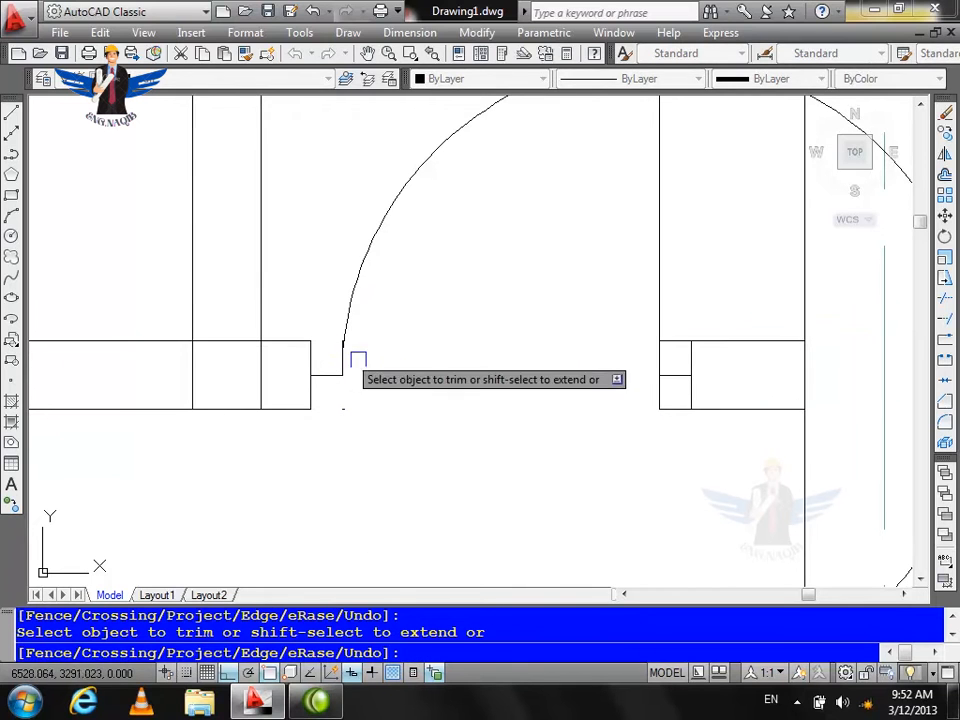
pyautogui.click(676, 336)
pyautogui.press('Escape')
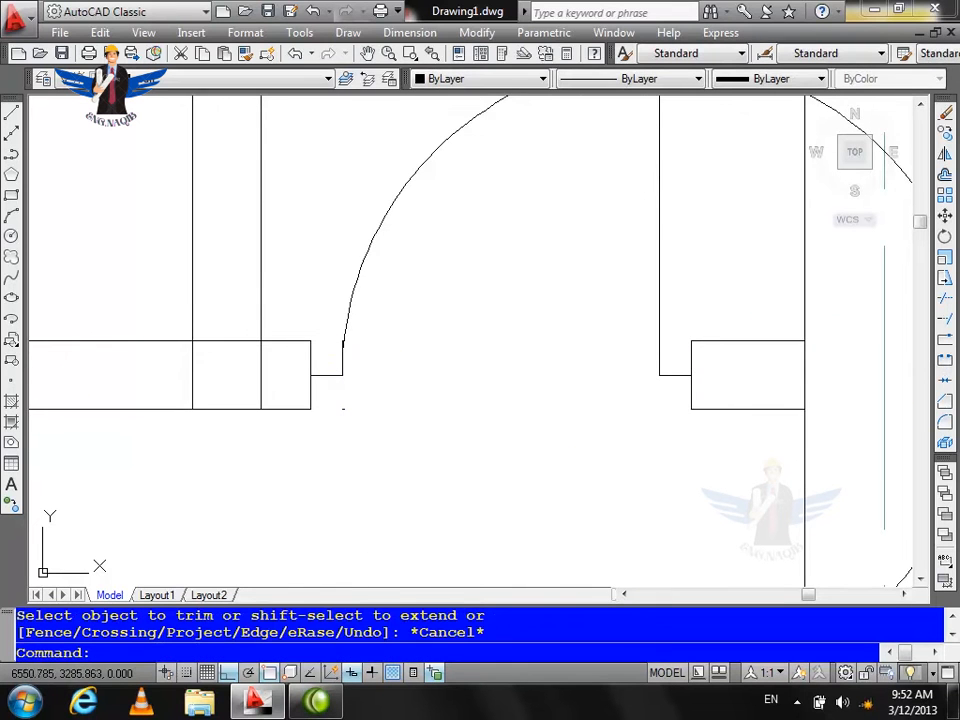
# Erase the tiny leftover line beside the door arc at the left frame
pyautogui.scroll(4, 309, 366)
pyautogui.click(126, 299)
pyautogui.click(213, 383)
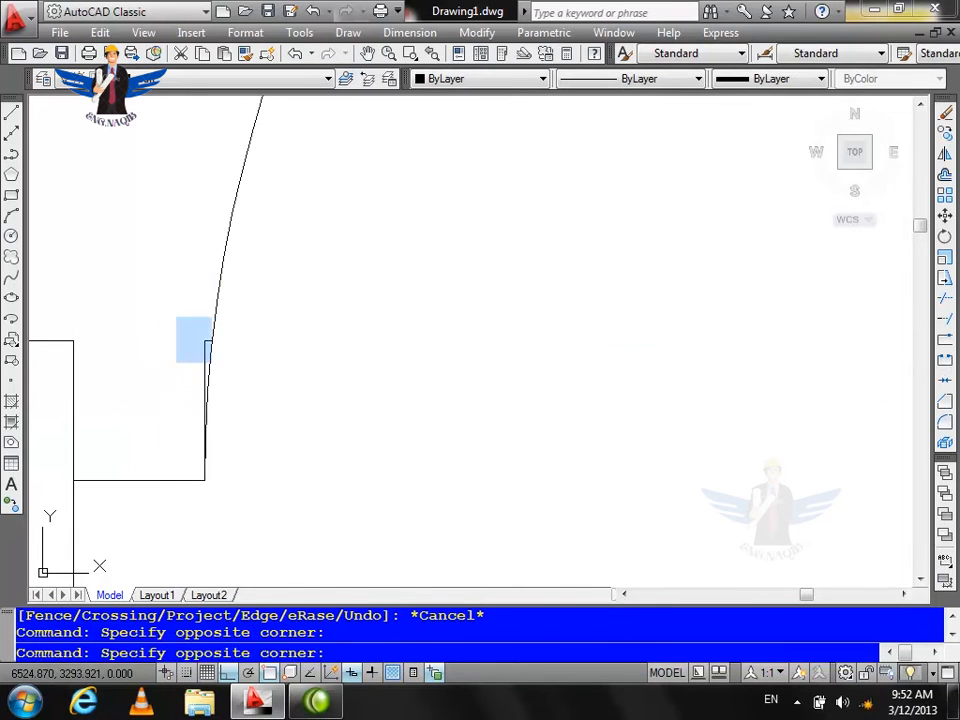
pyautogui.click(280, 411)
pyautogui.press('Delete')
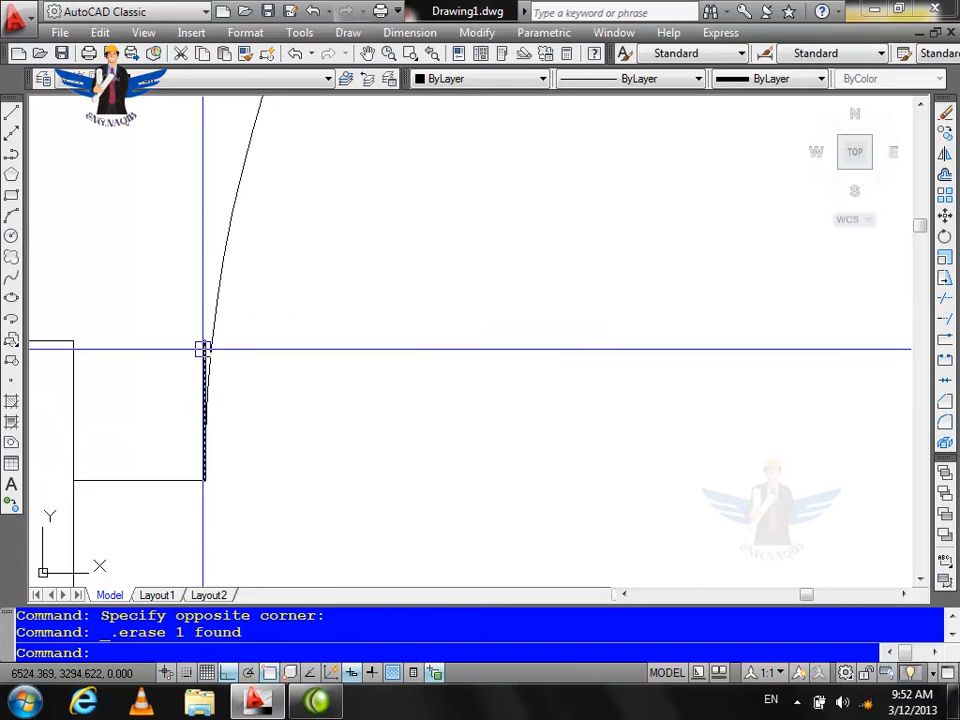
# Erase the leftover circle arc to the right of the door leaf
pyautogui.scroll(-2, 381, 391)
pyautogui.click(587, 234)
pyautogui.click(591, 216)
pyautogui.click(593, 216)
pyautogui.press('Delete')
pyautogui.scroll(-3, 566, 296)
pyautogui.scroll(3, 534, 301)
pyautogui.scroll(-4, 545, 318)
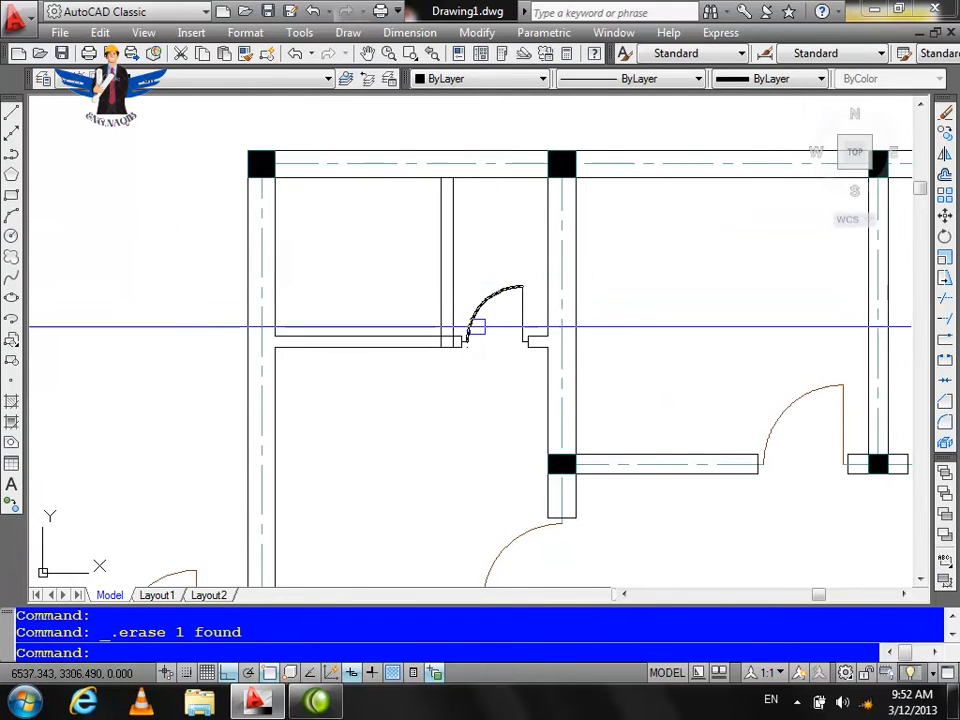
# Copy the new door with its partition lines to the empty area above the floor plan
pyautogui.scroll(4, 486, 337)
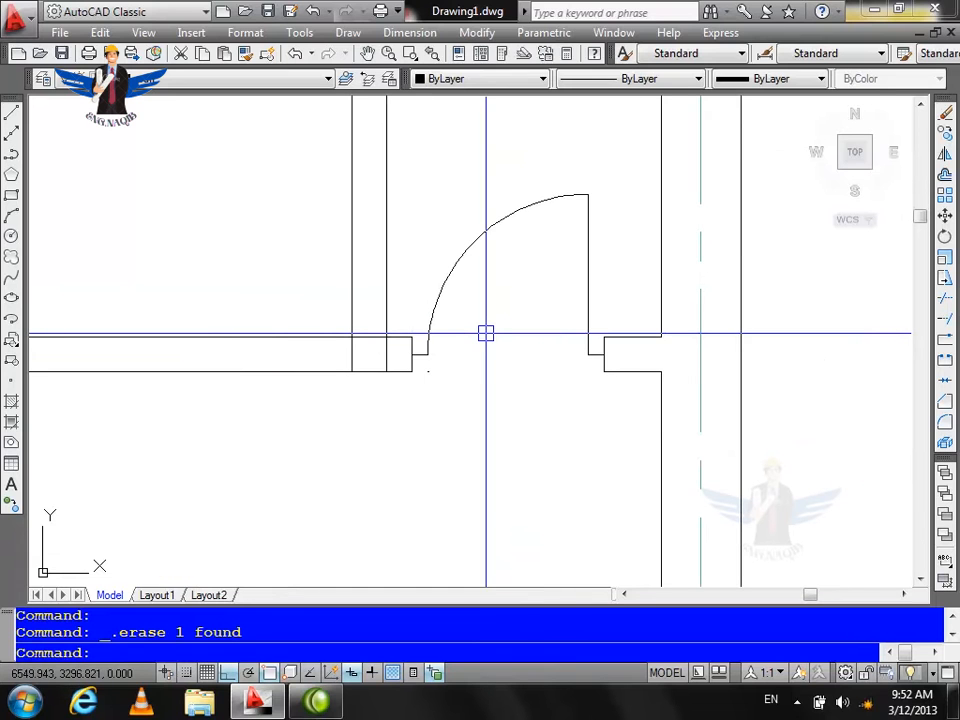
pyautogui.press('Return')
pyautogui.click(649, 191)
pyautogui.click(430, 408)
pyautogui.press('Return')
pyautogui.click(503, 416)
pyautogui.scroll(-4, 460, 503)
pyautogui.click(473, 264)
pyautogui.press('Escape')
pyautogui.scroll(2, 470, 279)
pyautogui.press('Escape')
pyautogui.press('Escape')
# Erase the two long partition lines to the left of the copied door above the plan
pyautogui.click(540, 236)
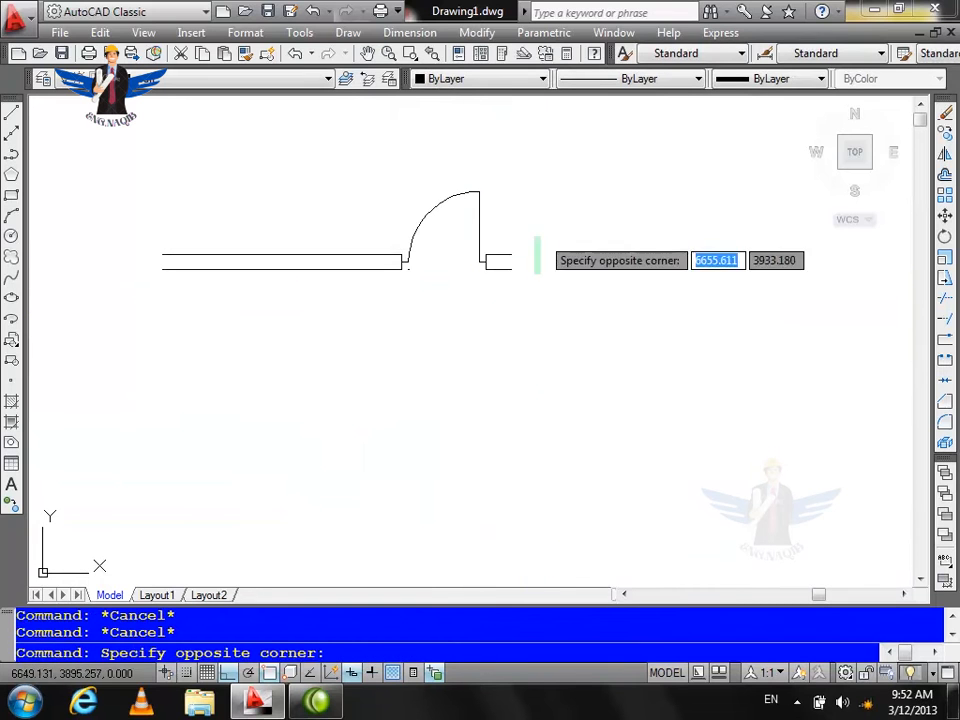
pyautogui.click(512, 273)
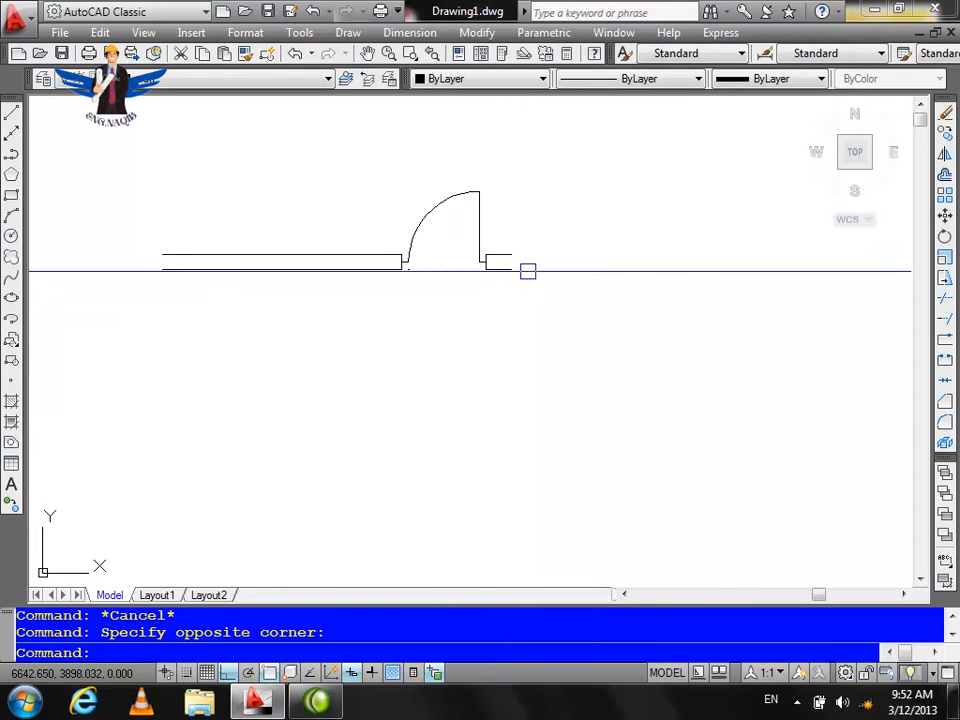
pyautogui.click(323, 234)
pyautogui.click(310, 300)
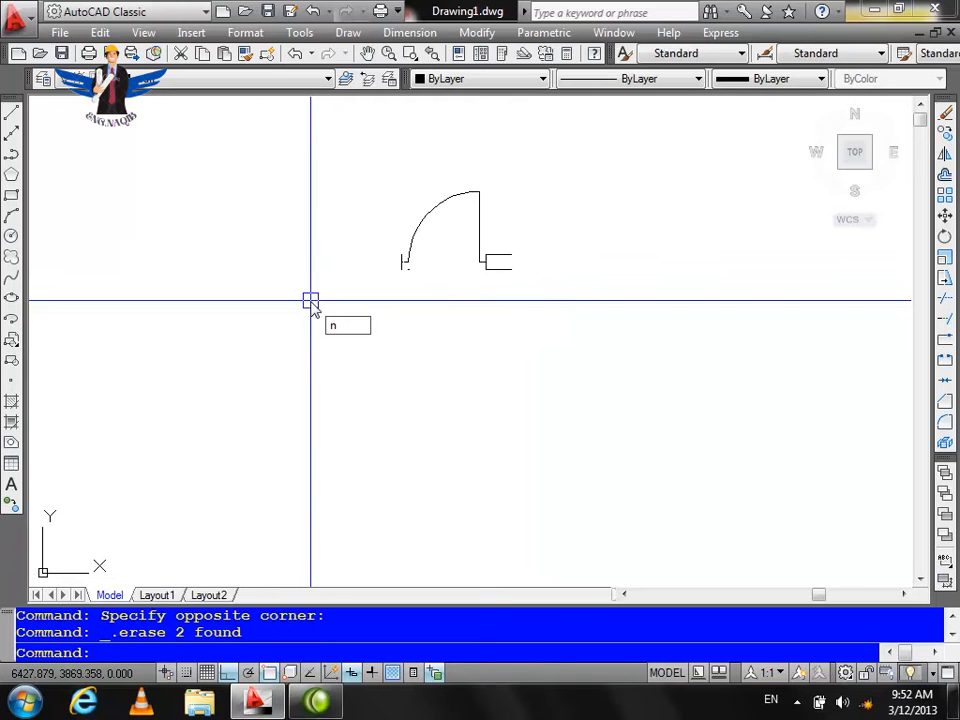
# Mirror the copied door and its jamb lines about a vertical line to its right, keeping the original
pyautogui.scroll(-2, 310, 300)
pyautogui.press('Return')
pyautogui.click(448, 236)
pyautogui.click(251, 330)
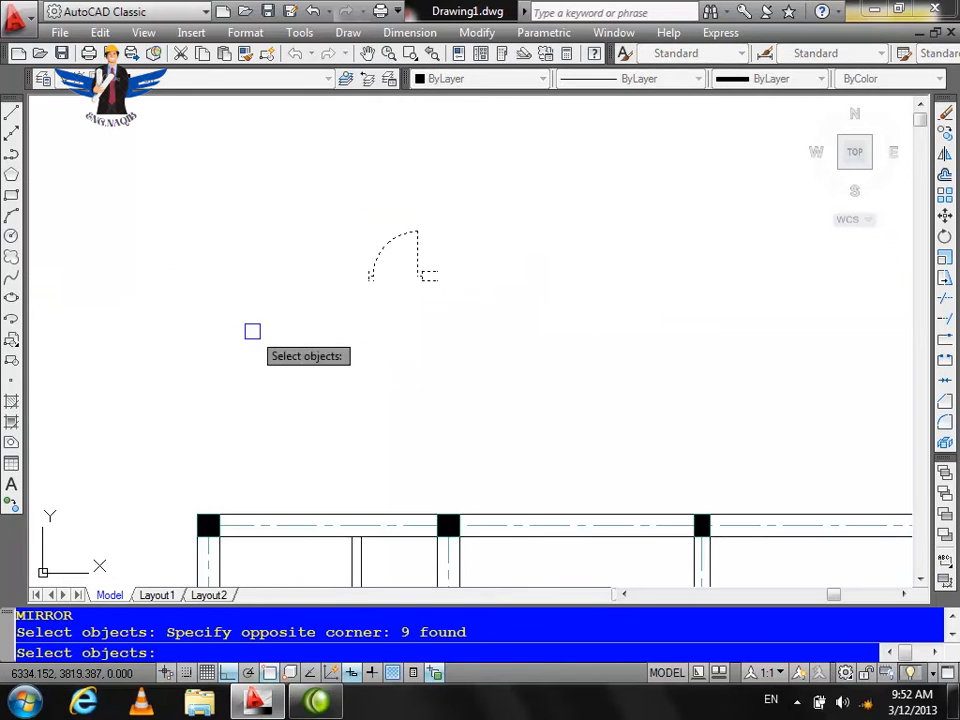
pyautogui.press('Return')
pyautogui.click(522, 278)
pyautogui.click(521, 225)
pyautogui.press('Return')
# Rotate the mirrored door by 90 degrees about a point to its right
pyautogui.scroll(-3, 448, 472)
pyautogui.scroll(4, 455, 272)
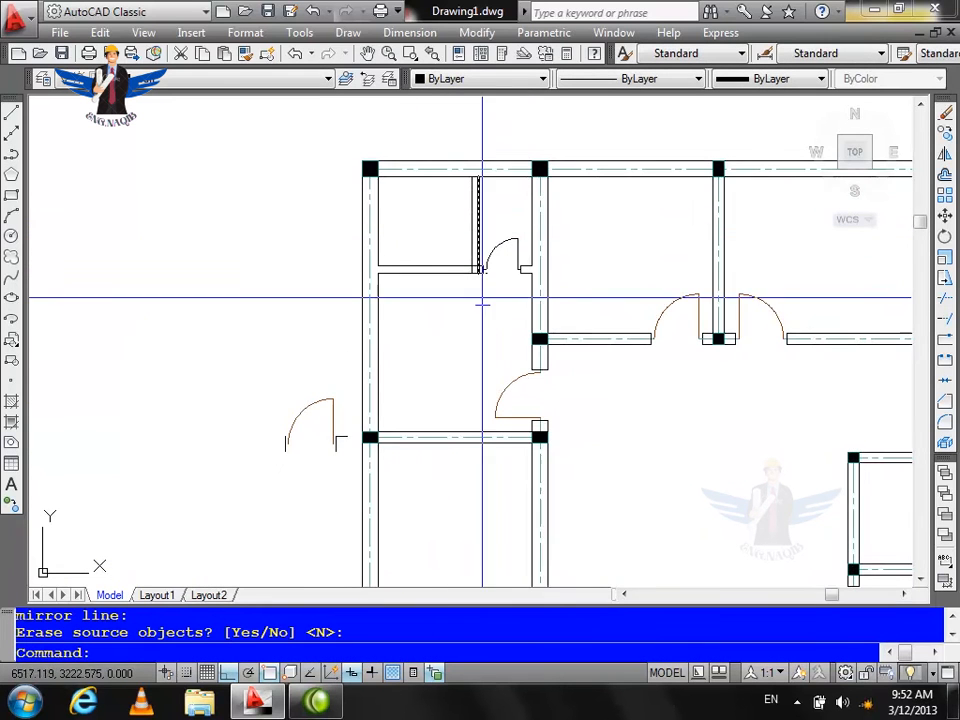
pyautogui.scroll(-3, 514, 300)
pyautogui.scroll(2, 525, 239)
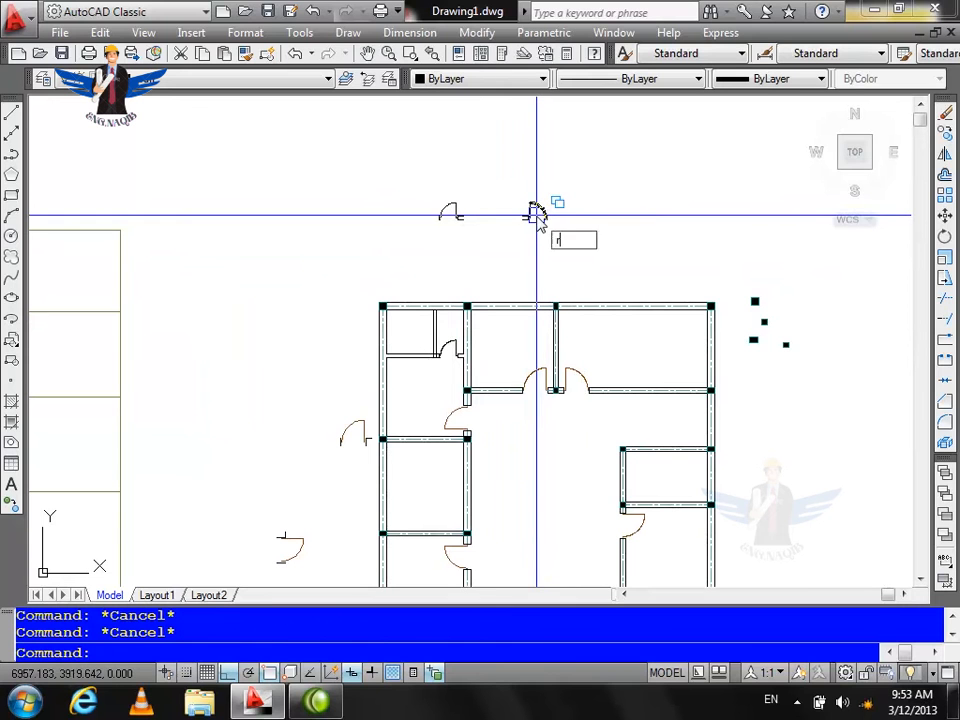
pyautogui.write('ro')
pyautogui.press('Return')
pyautogui.click(627, 188)
pyautogui.click(488, 235)
pyautogui.press('Return')
pyautogui.click(596, 216)
pyautogui.click(595, 178)
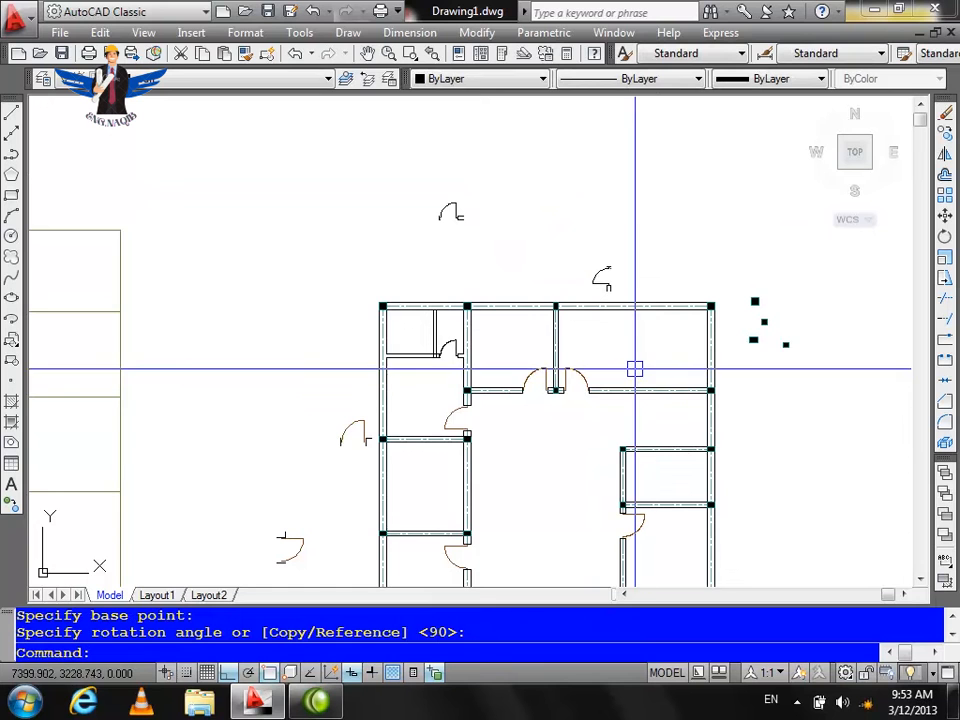
# Copy the rotated door into the vertical partition of the upper left room, placing its jamb end at the horizontal partition's upper line
pyautogui.write('cp')
pyautogui.press('Return')
pyautogui.scroll(5, 635, 372)
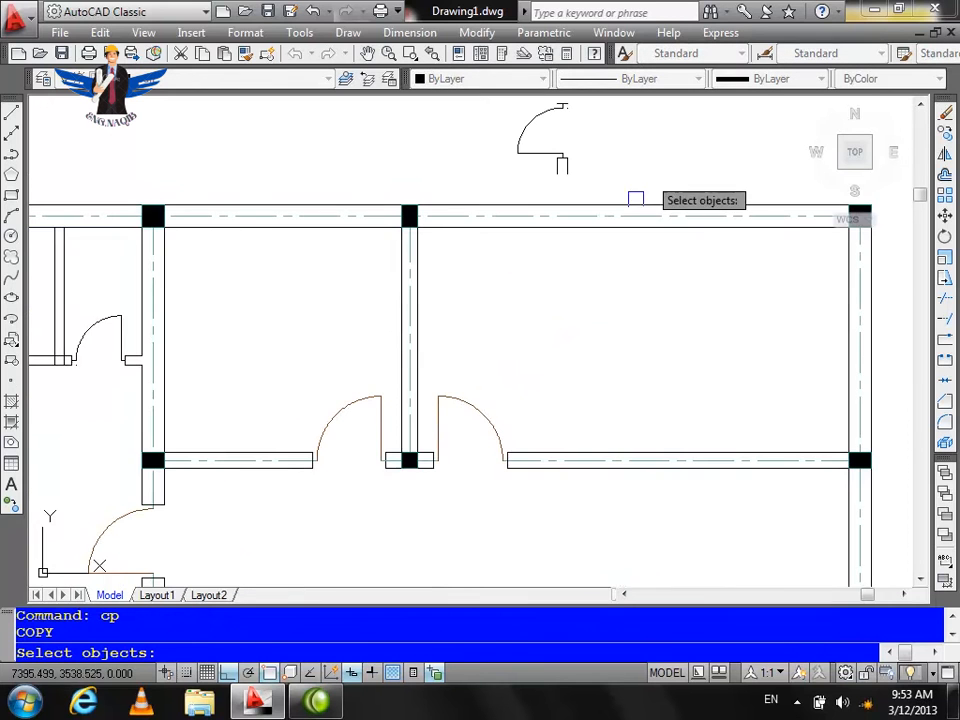
pyautogui.scroll(-3, 620, 200)
pyautogui.scroll(3, 611, 140)
pyautogui.click(632, 141)
pyautogui.click(480, 244)
pyautogui.press('Return')
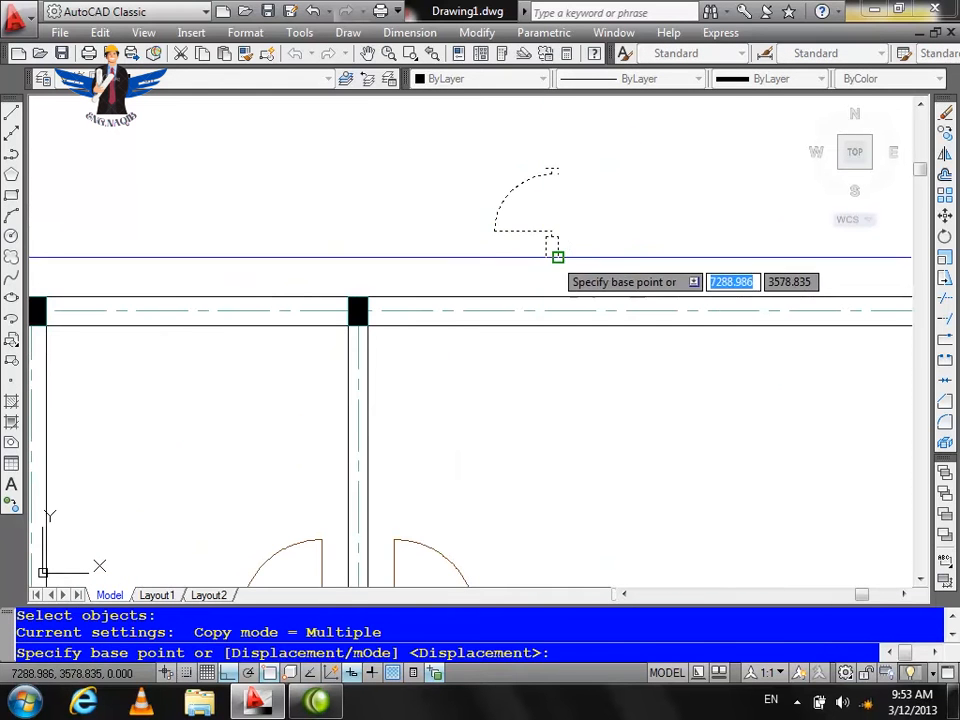
pyautogui.click(546, 257)
pyautogui.scroll(-3, 491, 300)
pyautogui.scroll(3, 392, 358)
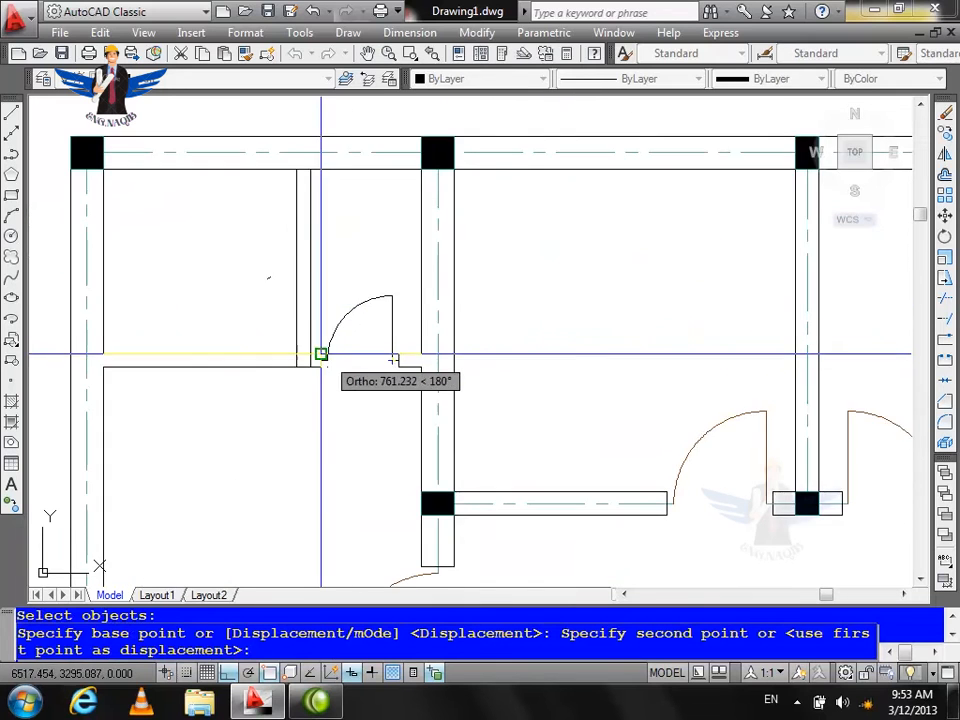
pyautogui.scroll(3, 318, 358)
pyautogui.click(319, 358)
pyautogui.scroll(-3, 450, 305)
pyautogui.press('Escape')
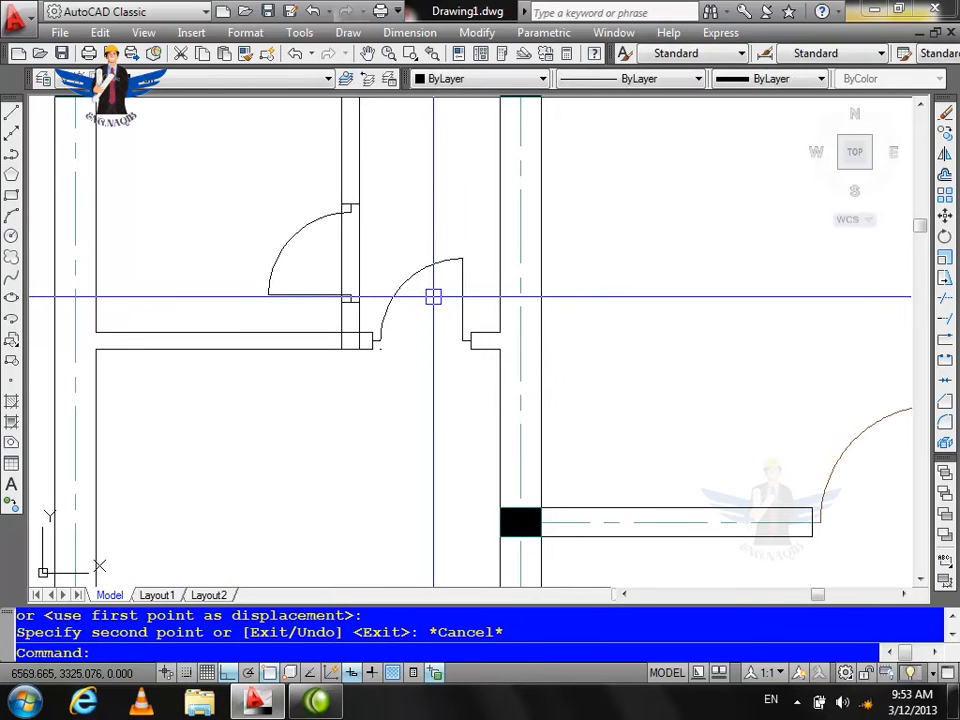
pyautogui.scroll(-3, 435, 305)
pyautogui.write('ttr')
pyautogui.press('Return')
pyautogui.press('Return')
pyautogui.scroll(3, 341, 347)
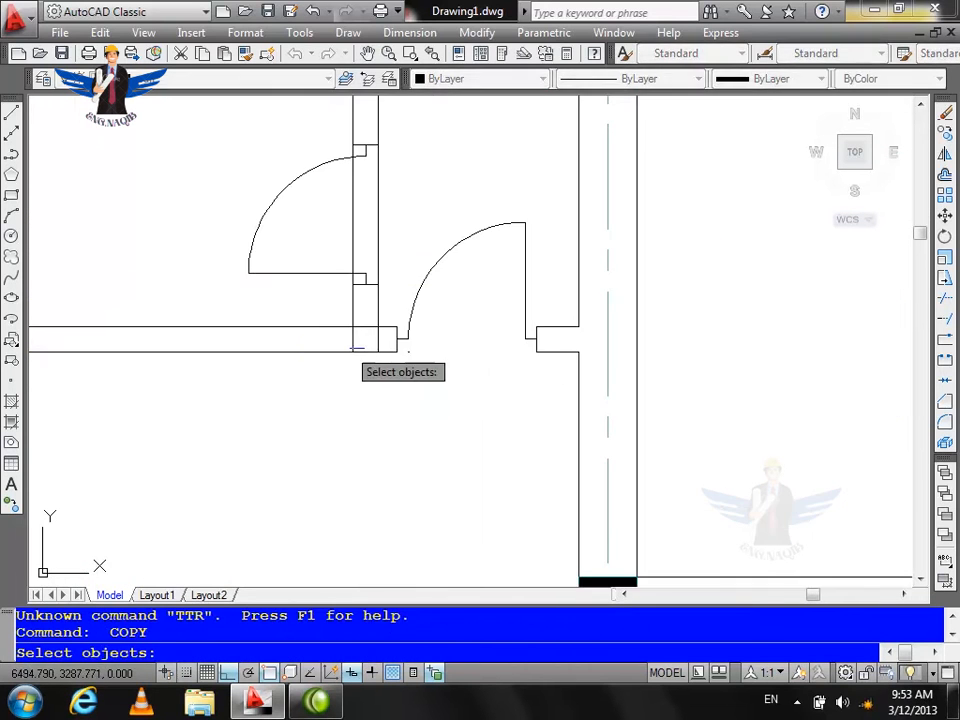
pyautogui.click(351, 339)
pyautogui.click(351, 339)
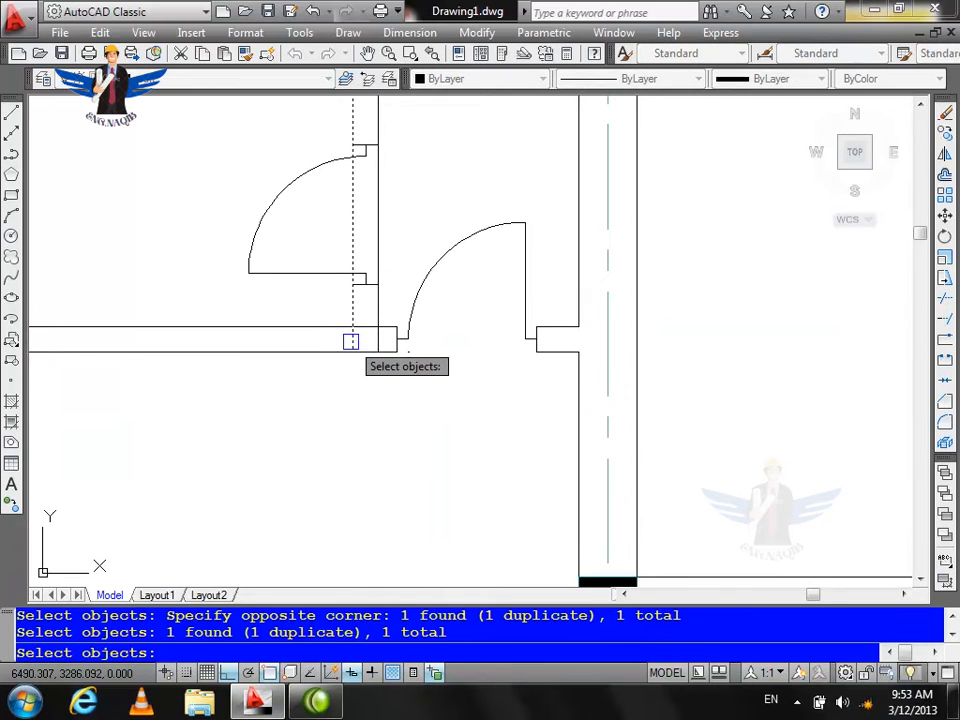
pyautogui.scroll(3, 351, 340)
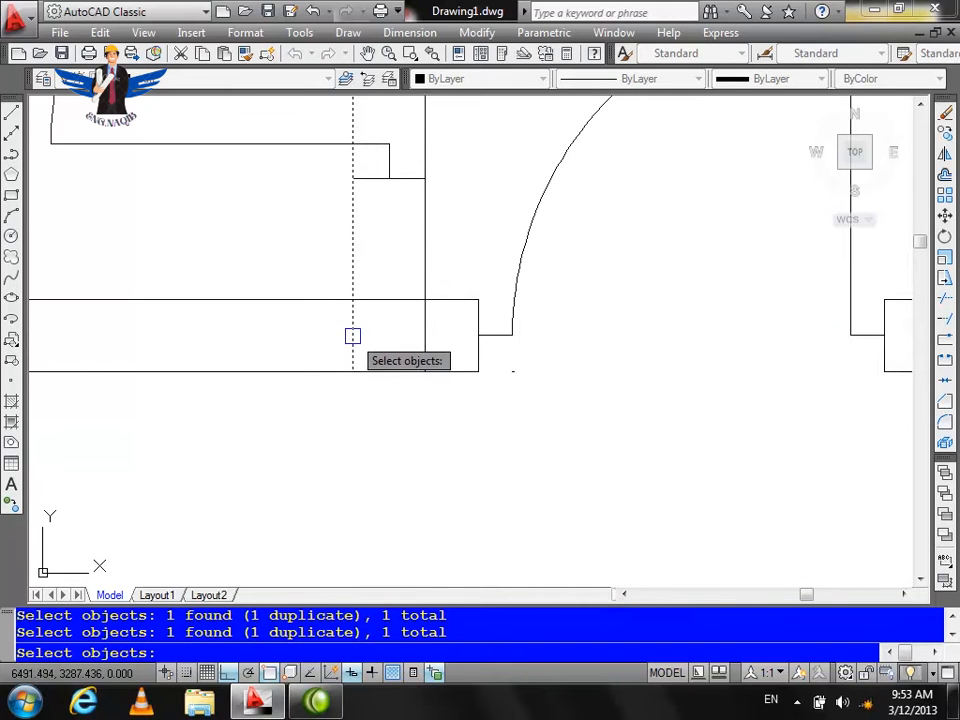
pyautogui.scroll(-2, 394, 332)
pyautogui.press('Escape')
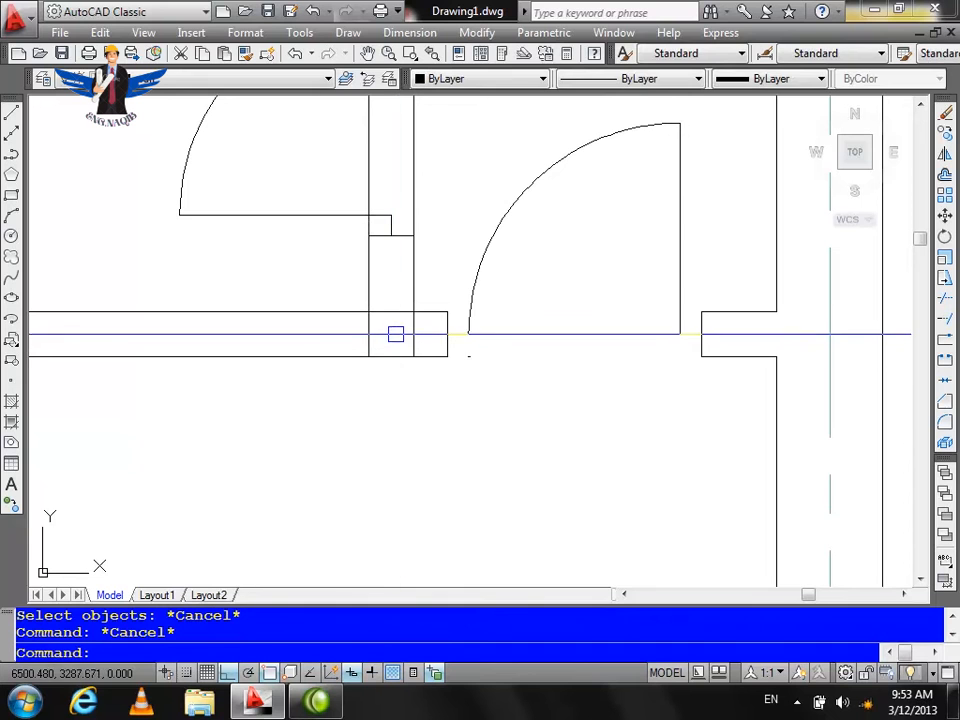
# Trim the ends of the vertical partition lines that cross inside the horizontal partition
pyautogui.write('tr')
pyautogui.press('Return')
pyautogui.press('Return')
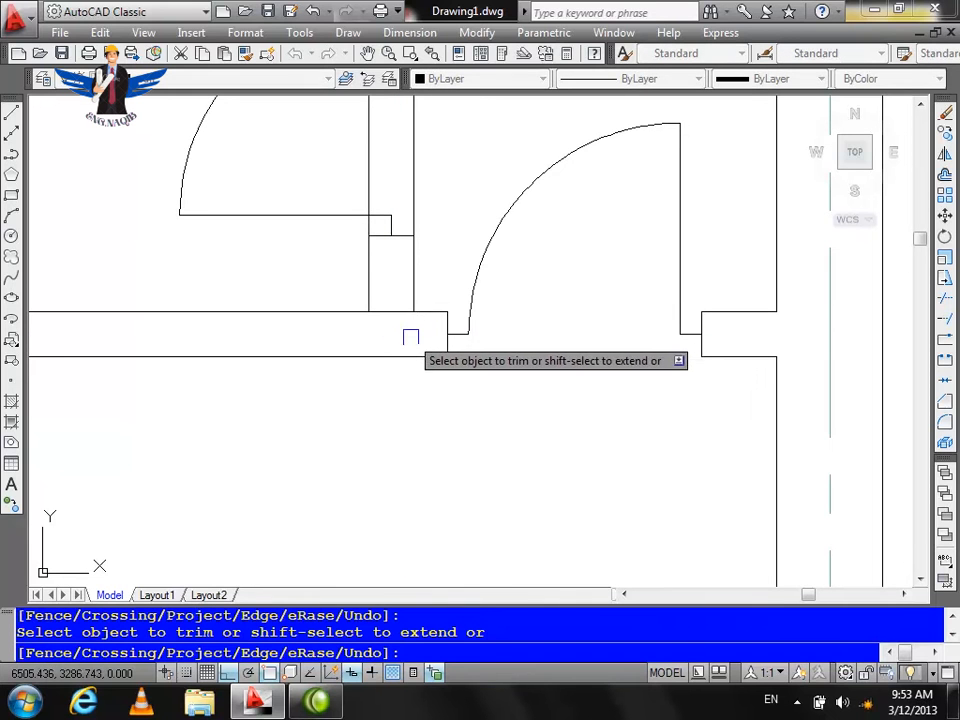
# Trim the remaining partition lines across the vertical partition's door opening and at the junction of the two partitions
pyautogui.scroll(-4, 410, 337)
pyautogui.scroll(3, 432, 151)
pyautogui.click(441, 225)
pyautogui.click(383, 257)
pyautogui.scroll(4, 382, 157)
pyautogui.scroll(-3, 420, 235)
pyautogui.scroll(3, 416, 345)
pyautogui.scroll(-3, 430, 390)
pyautogui.scroll(-2, 410, 300)
pyautogui.scroll(-3, 440, 320)
pyautogui.scroll(4, 440, 220)
pyautogui.scroll(-2, 458, 191)
pyautogui.scroll(-1, 538, 386)
pyautogui.scroll(2, 440, 310)
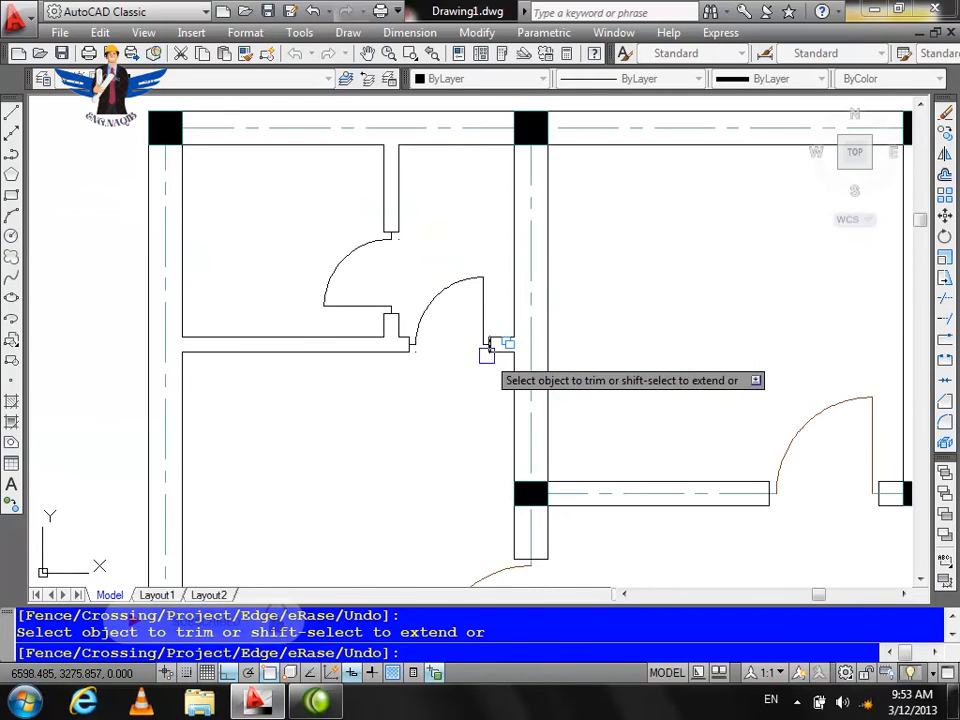
pyautogui.scroll(-3, 450, 340)
pyautogui.scroll(3, 405, 372)
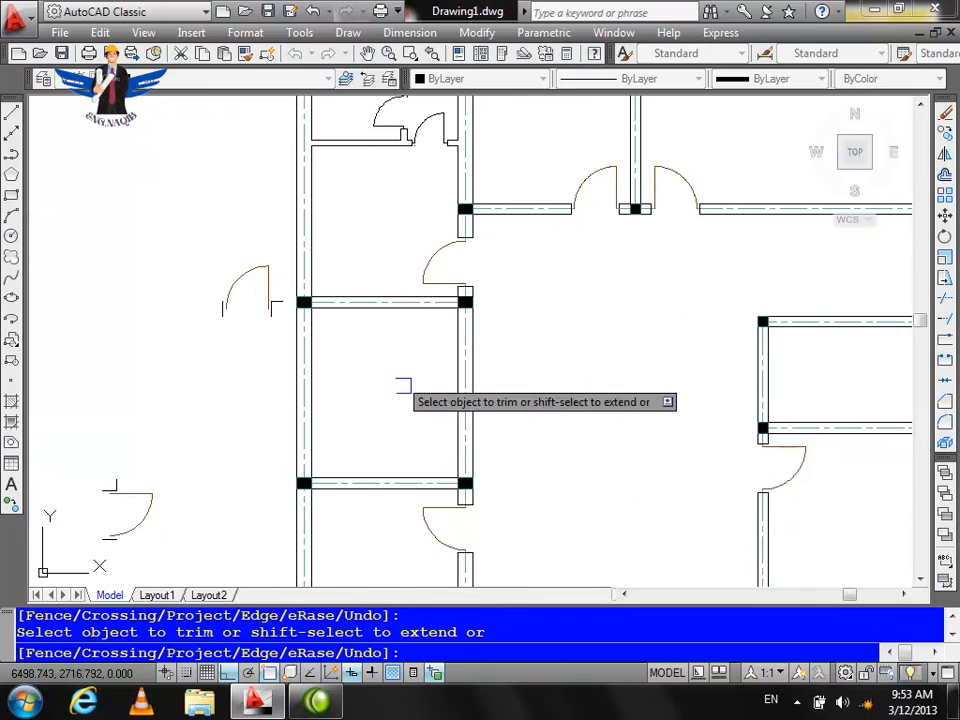
pyautogui.press('Escape')
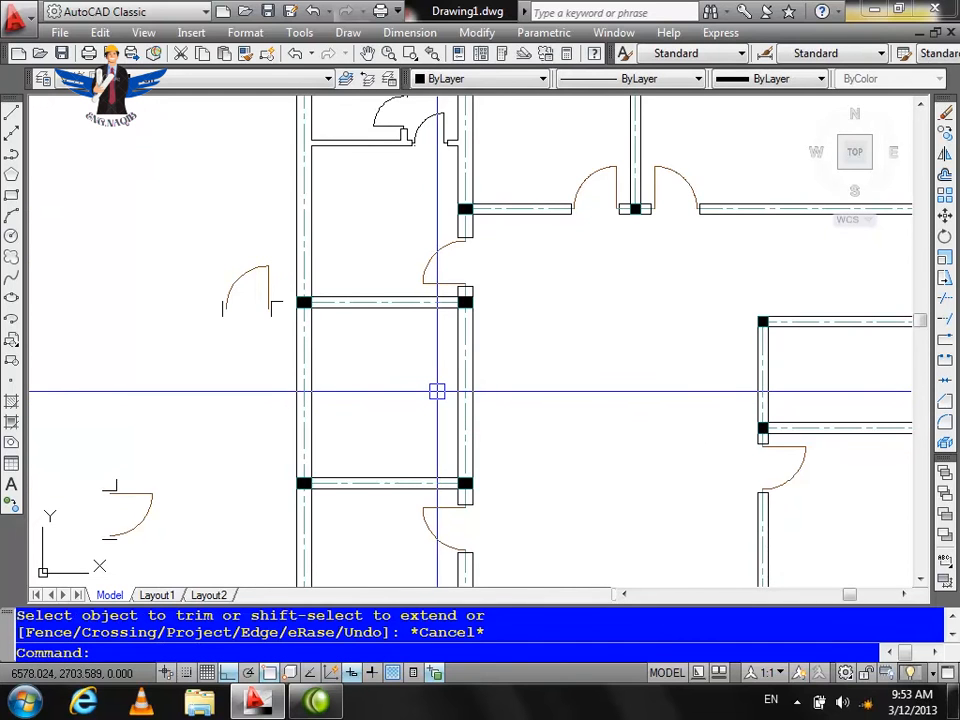
# Offset the lower line of the second left room's upper wall through the midpoint of its right wall
pyautogui.scroll(2, 447, 413)
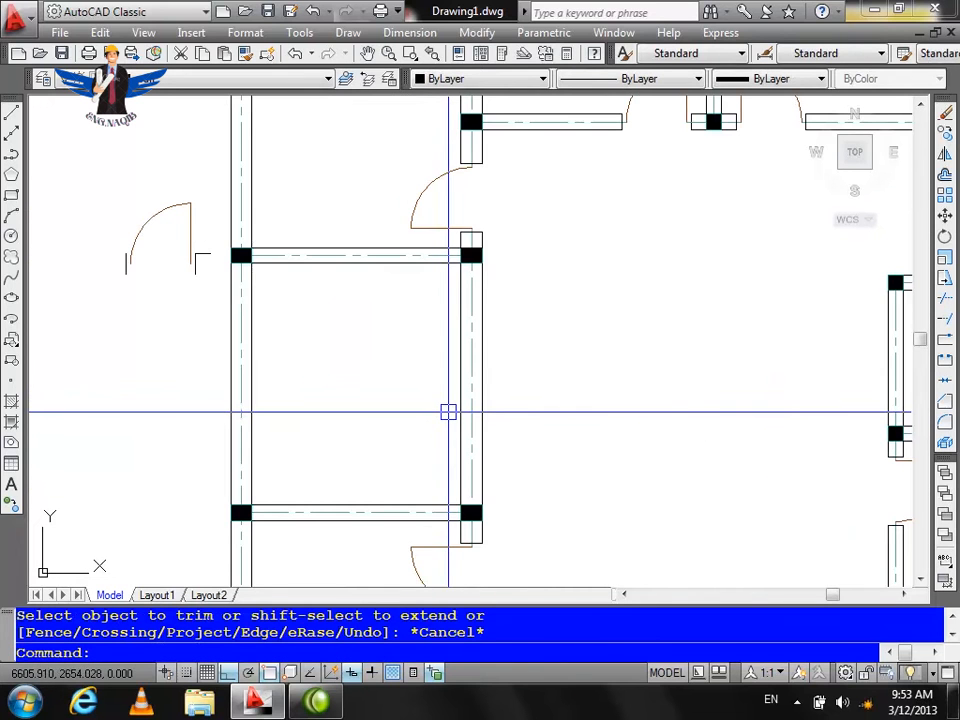
pyautogui.press('Return')
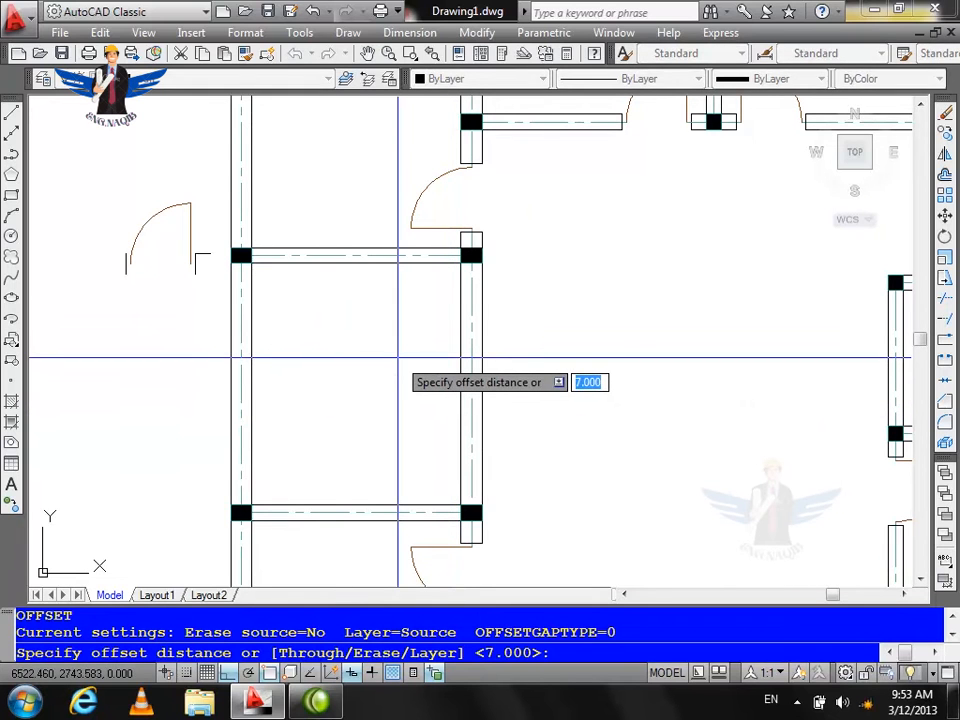
pyautogui.write('th')
pyautogui.press('Return')
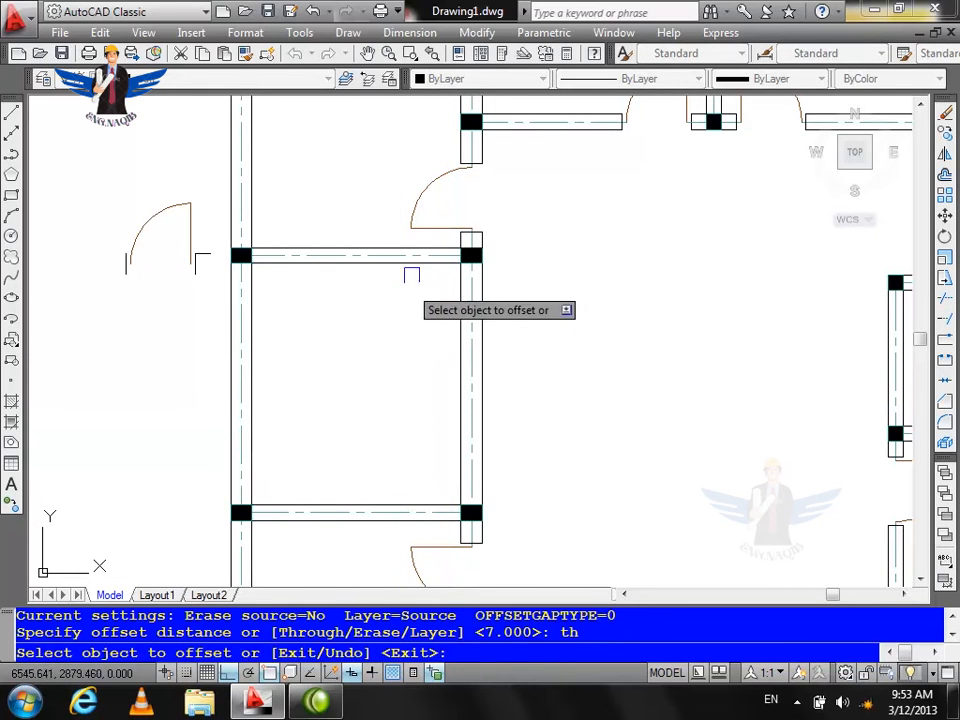
pyautogui.click(414, 261)
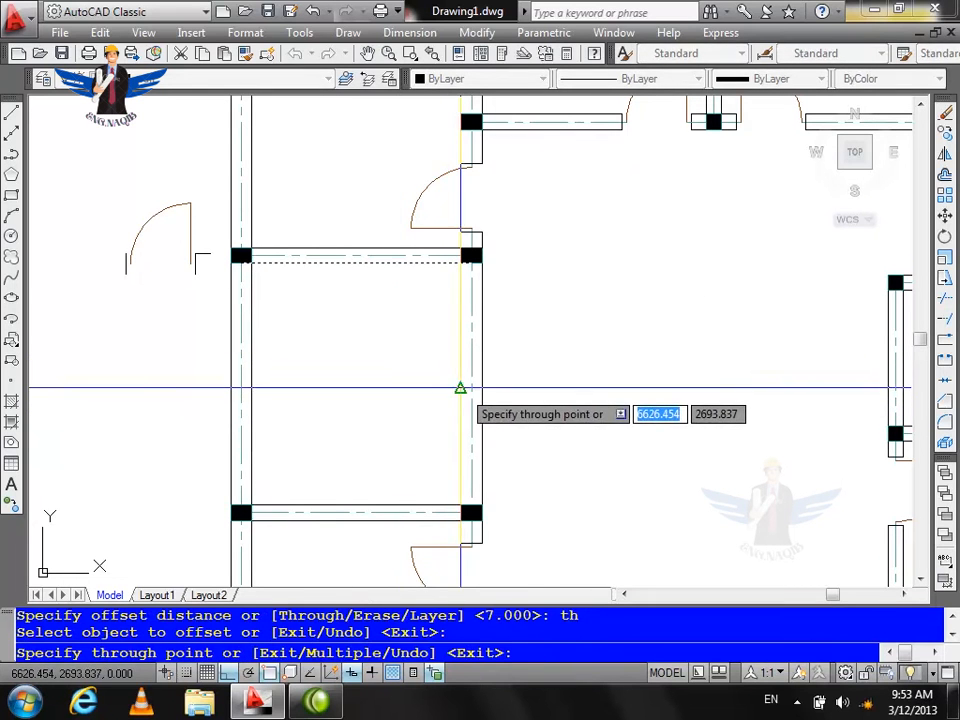
pyautogui.click(460, 388)
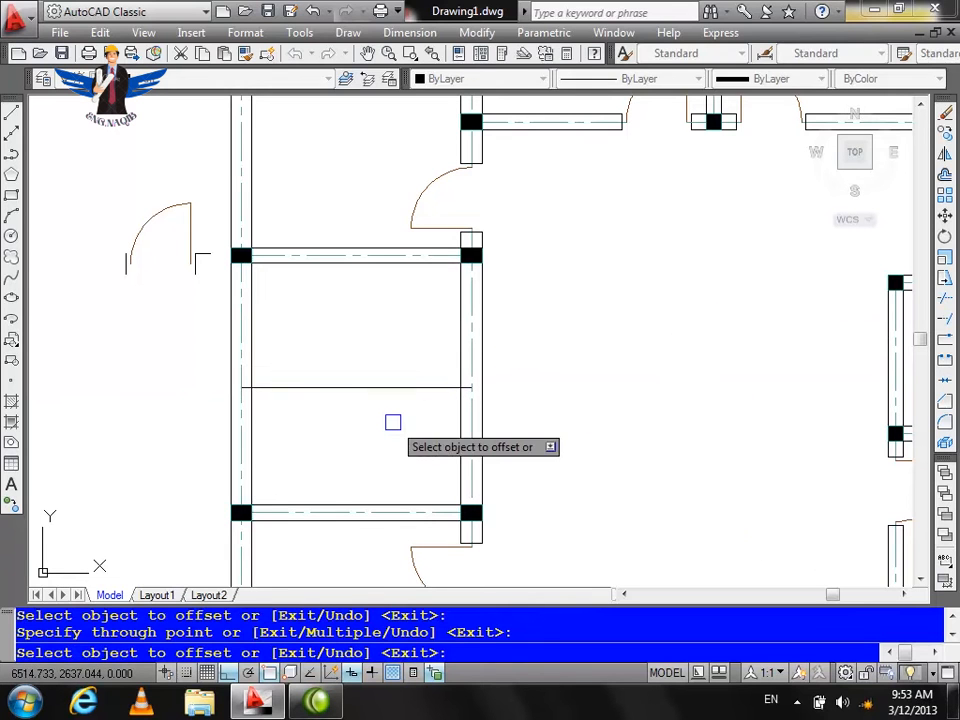
pyautogui.press('Escape')
pyautogui.press('Escape')
# Offset the room's new middle line by 7.5 to both sides and erase the middle line
pyautogui.press('Return')
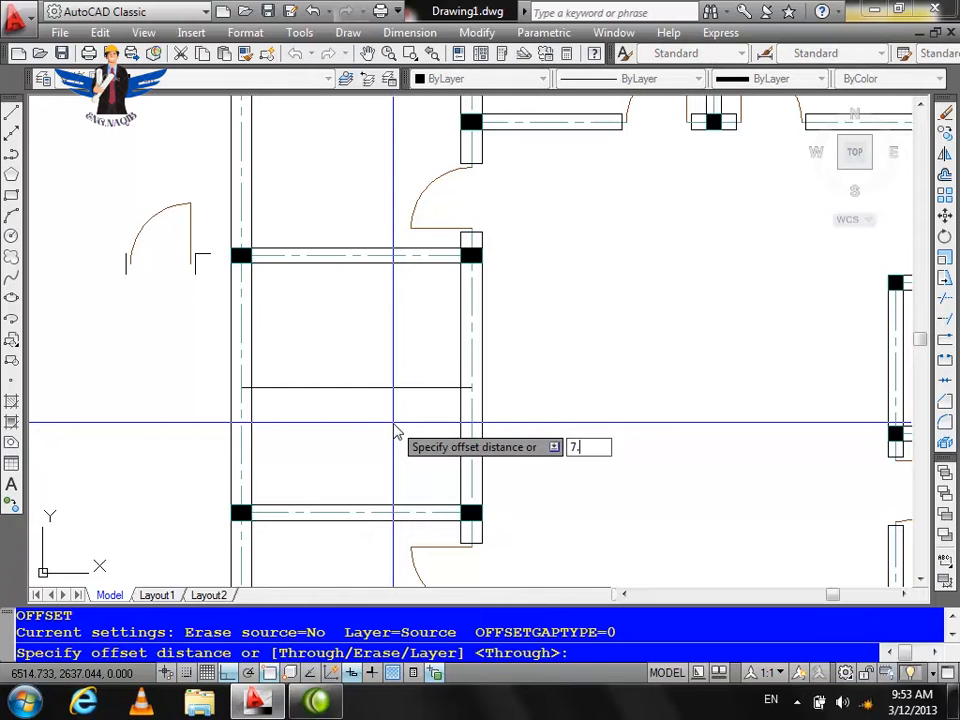
pyautogui.write('7.5')
pyautogui.press('Return')
pyautogui.click(390, 387)
pyautogui.click(393, 384)
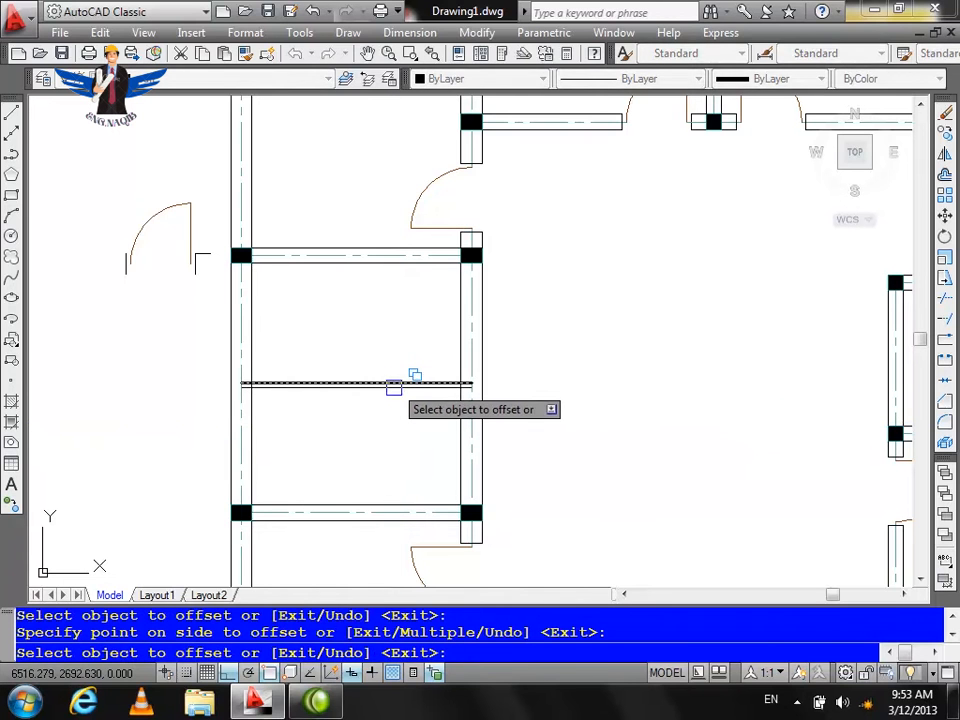
pyautogui.press('Escape')
pyautogui.scroll(4, 390, 385)
pyautogui.click(395, 337)
pyautogui.scroll(-5, 395, 337)
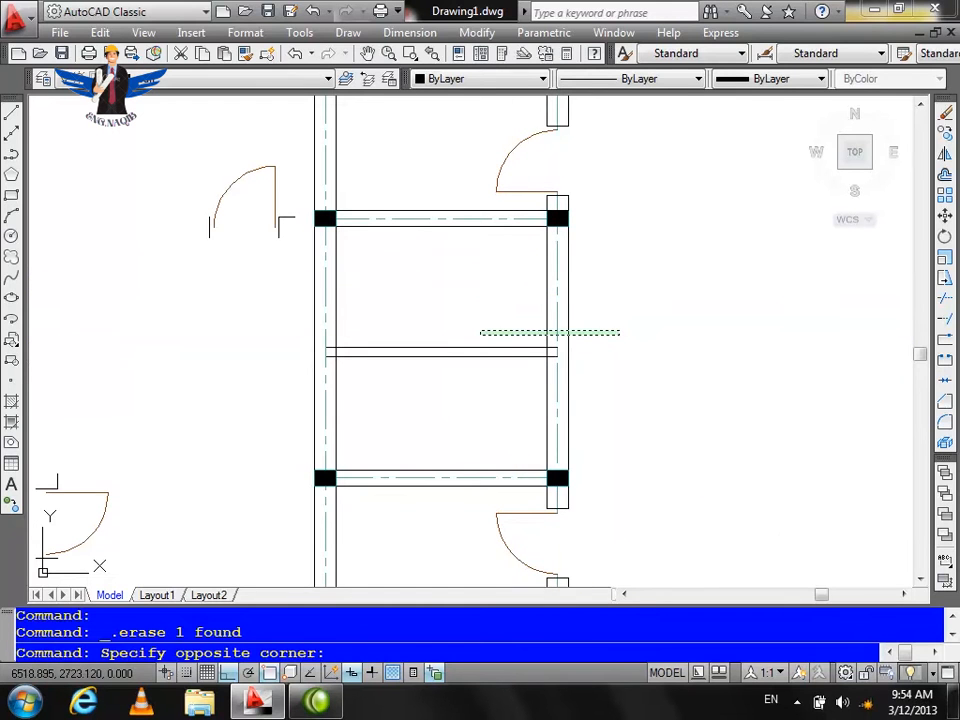
pyautogui.click(630, 326)
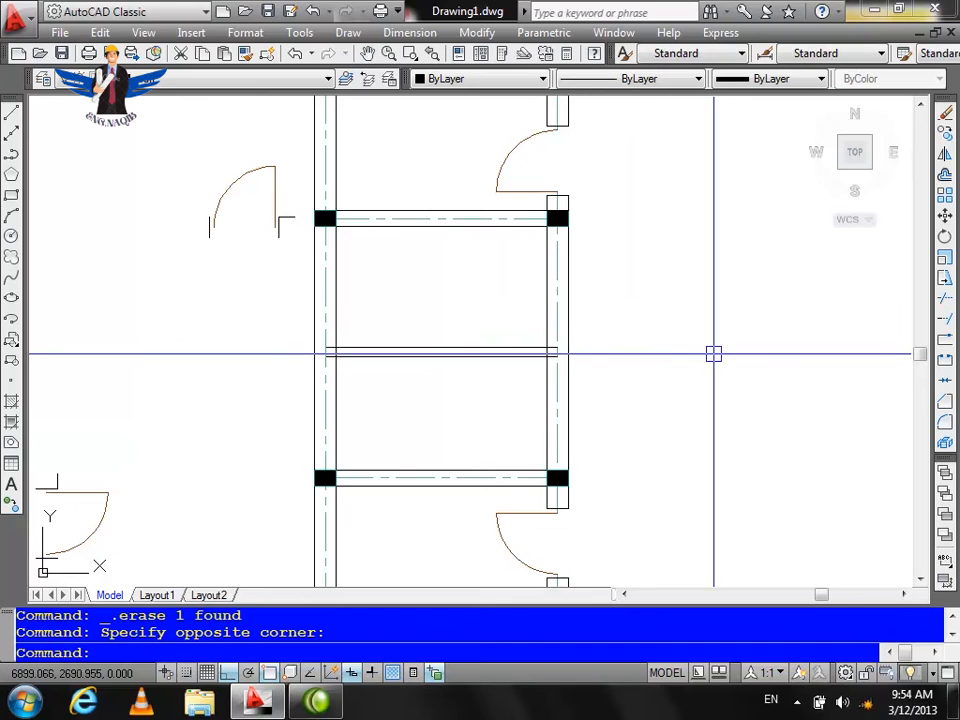
pyautogui.scroll(-5, 638, 394)
pyautogui.scroll(3, 660, 300)
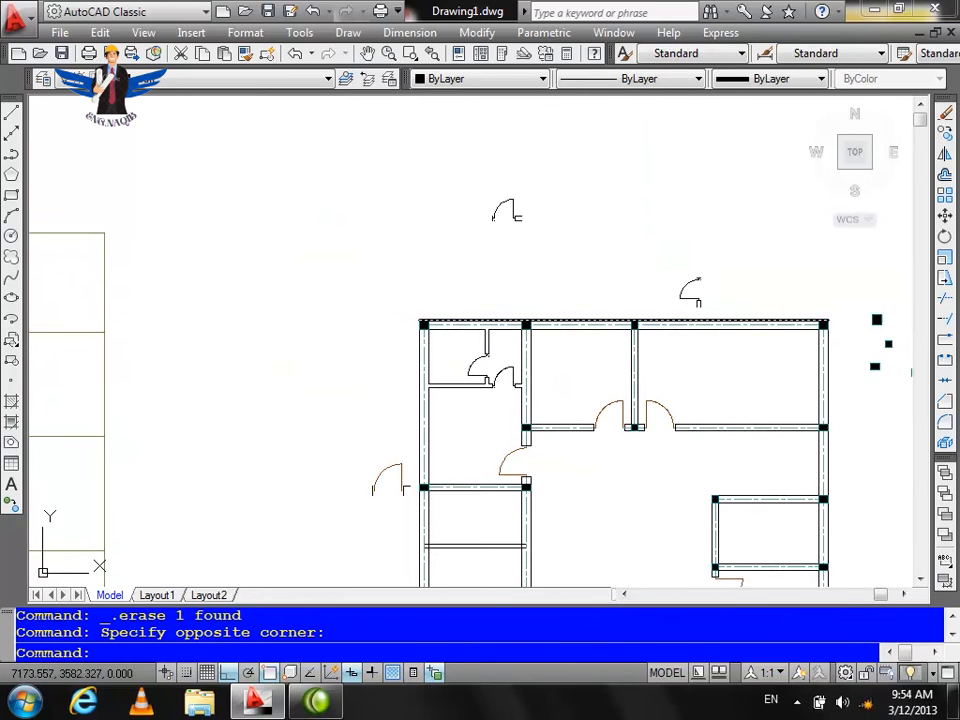
pyautogui.scroll(1, 546, 237)
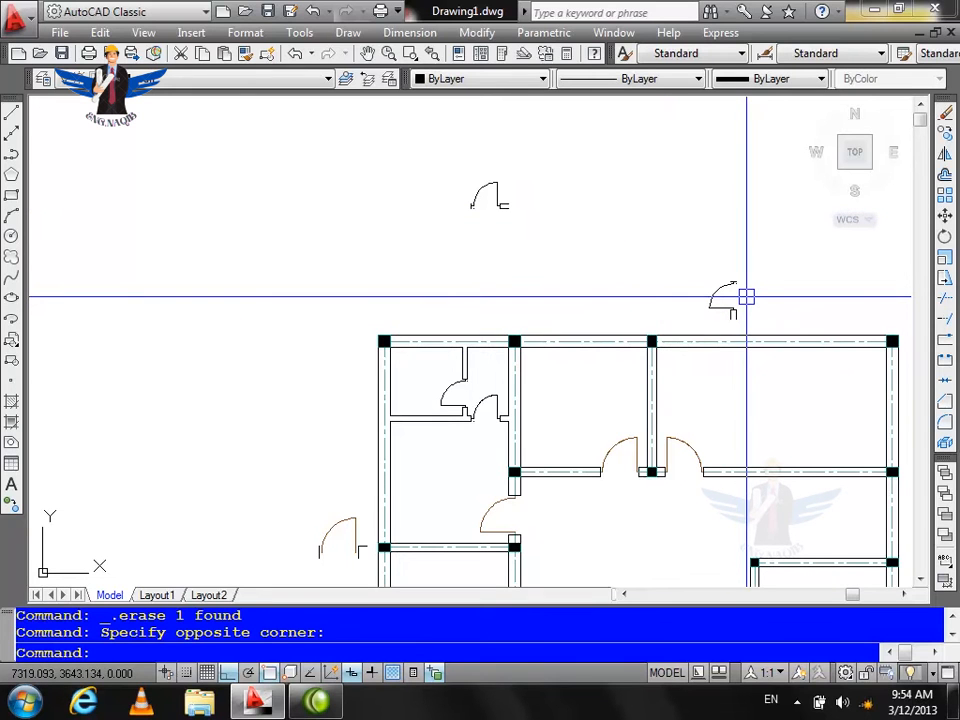
pyautogui.press('Return')
pyautogui.scroll(3, 761, 296)
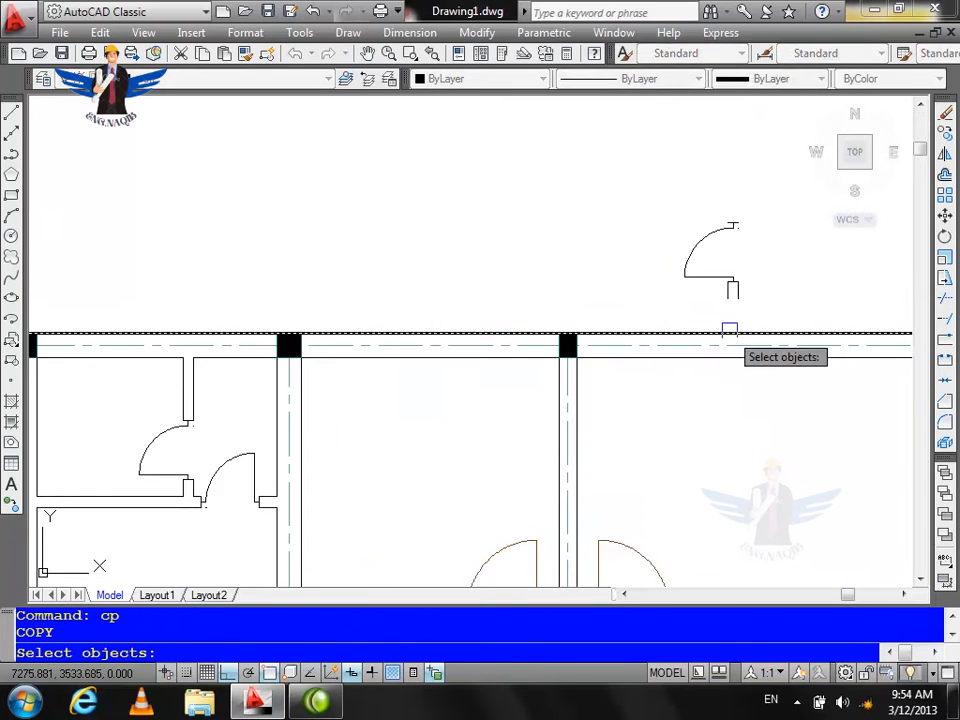
pyautogui.press('Escape')
# Extend the upper line of the new partition to the outer face of the room's right wall
pyautogui.scroll(-4, 729, 266)
pyautogui.scroll(6, 580, 575)
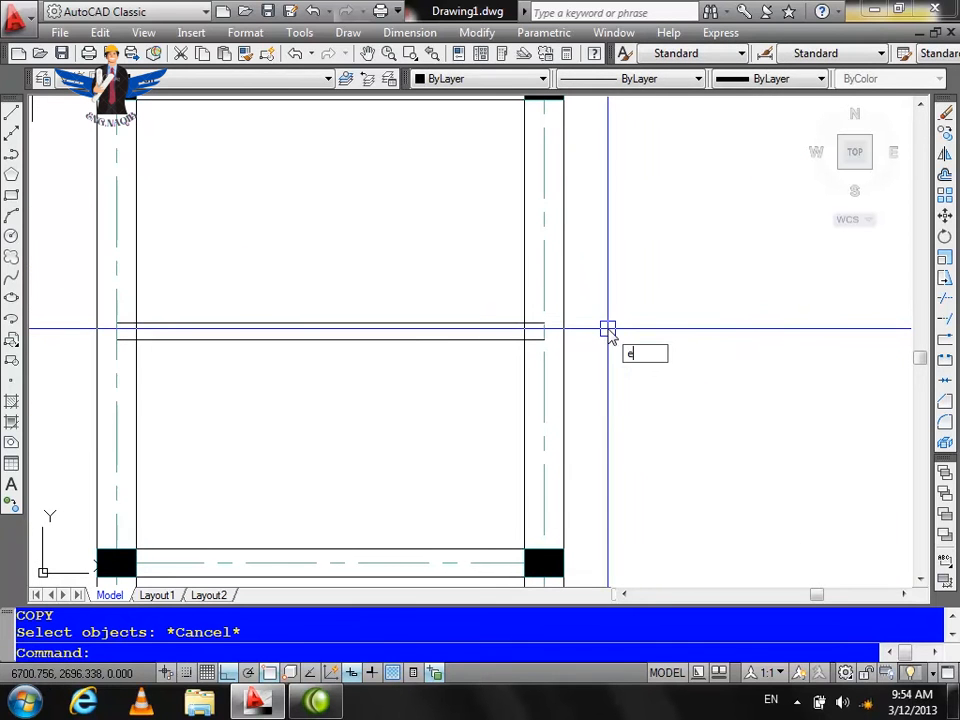
pyautogui.write('x')
pyautogui.press('Return')
pyautogui.press('Return')
pyautogui.click(508, 323)
pyautogui.press('Escape')
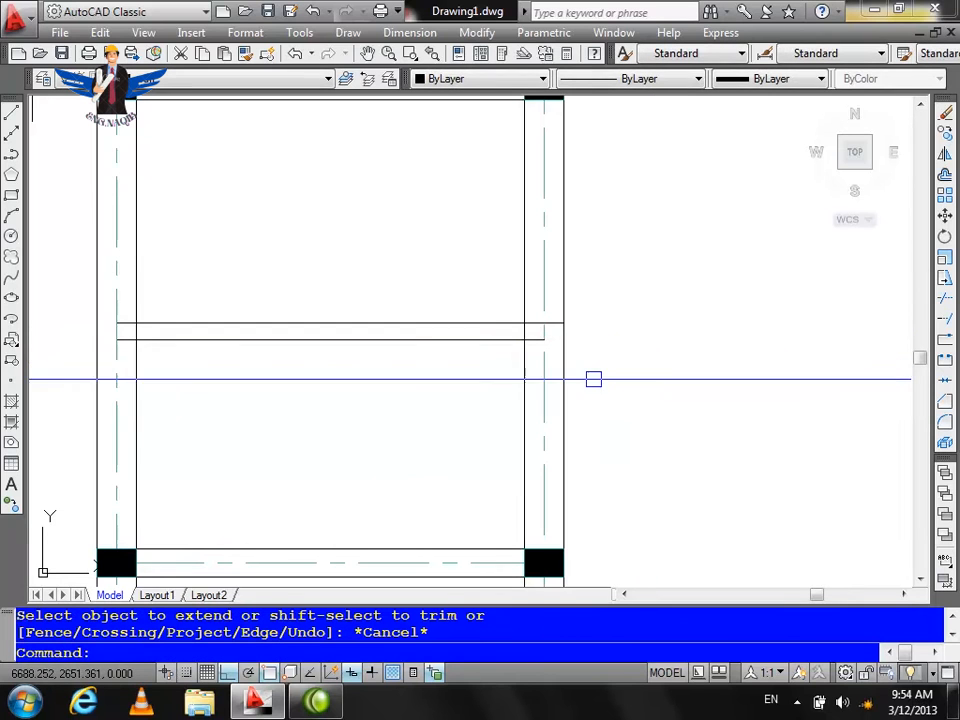
pyautogui.scroll(-2, 641, 363)
pyautogui.write('p')
pyautogui.press('Return')
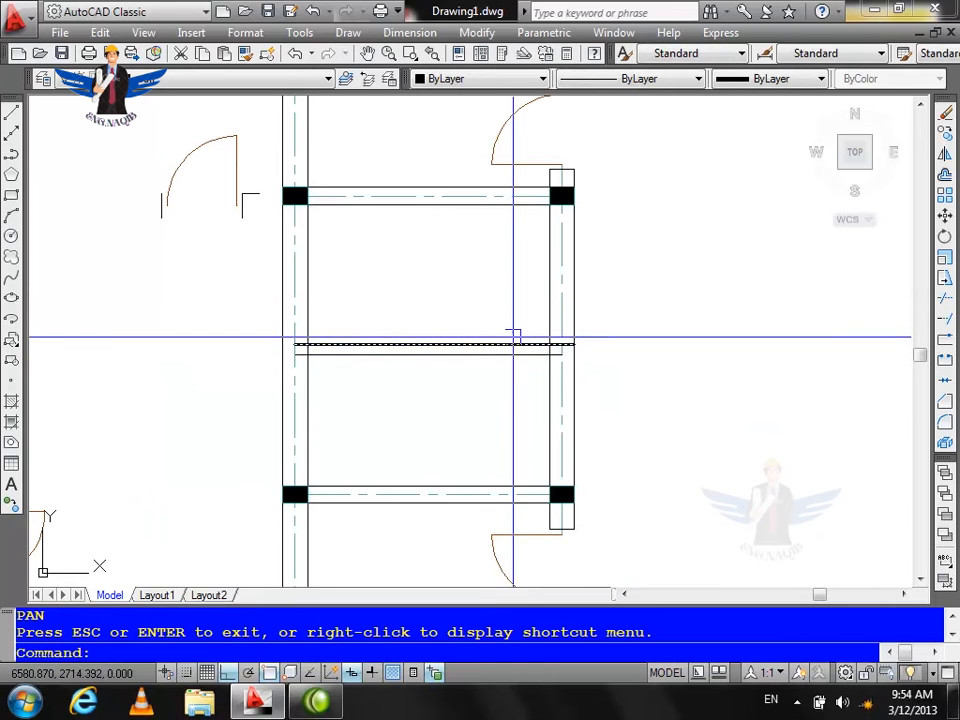
pyautogui.press('Escape')
pyautogui.press('Return')
pyautogui.write('35')
pyautogui.press('Return')
pyautogui.press('Return')
# Offset the extended upper partition line upward by 25
pyautogui.press('Return')
pyautogui.write('25')
pyautogui.press('Return')
pyautogui.click(482, 347)
pyautogui.click(535, 341)
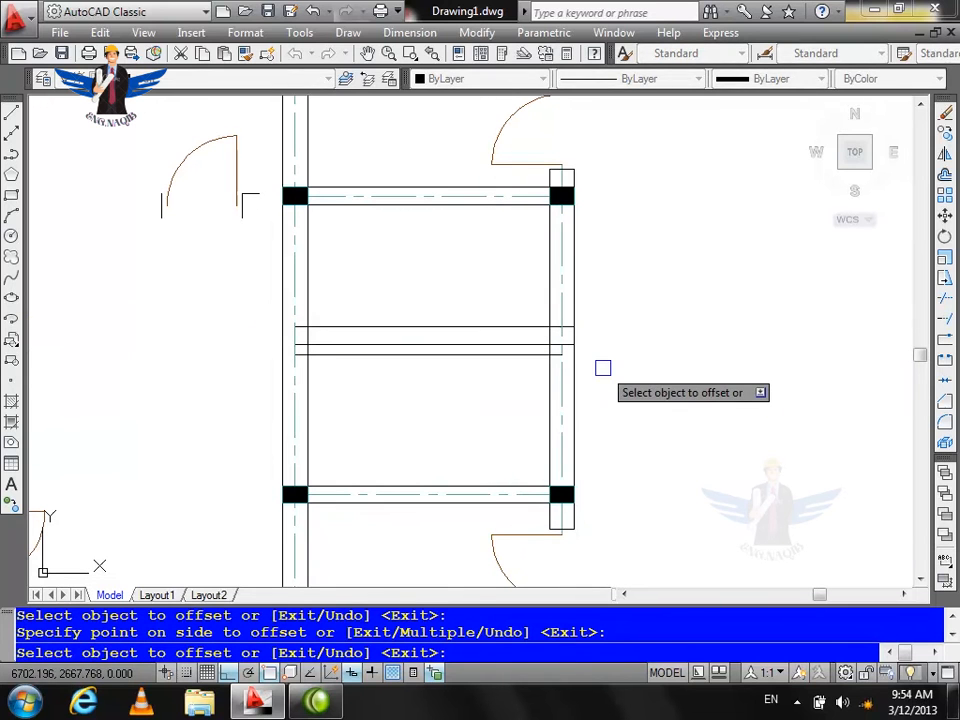
# Offset the topmost line above the new partition upward by 7
pyautogui.press('Return')
pyautogui.press('Return')
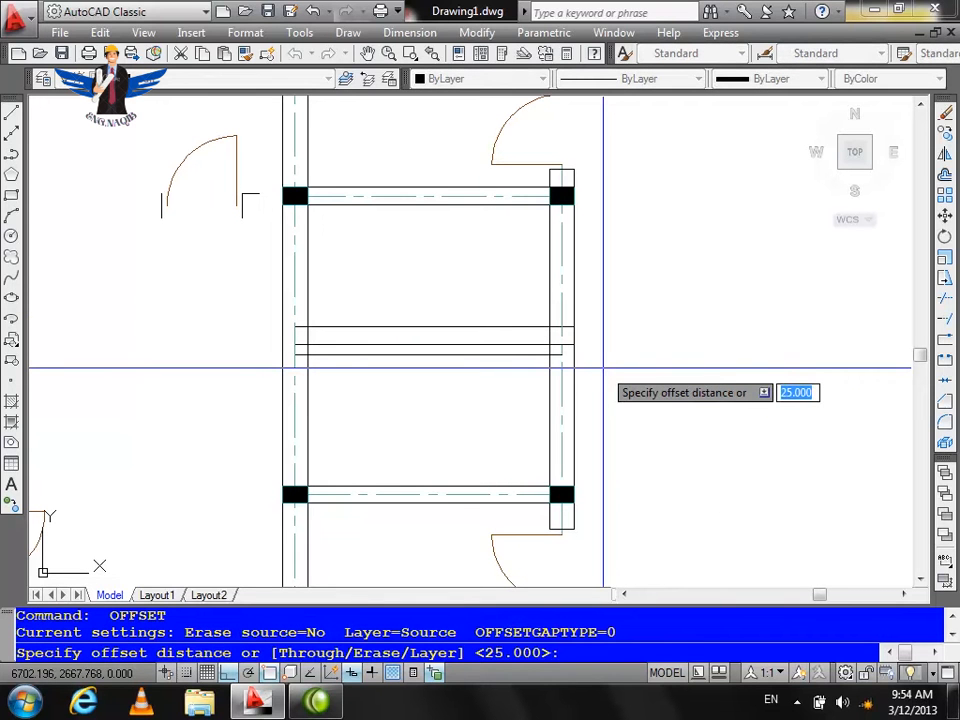
pyautogui.write('7')
pyautogui.press('Return')
pyautogui.click(500, 327)
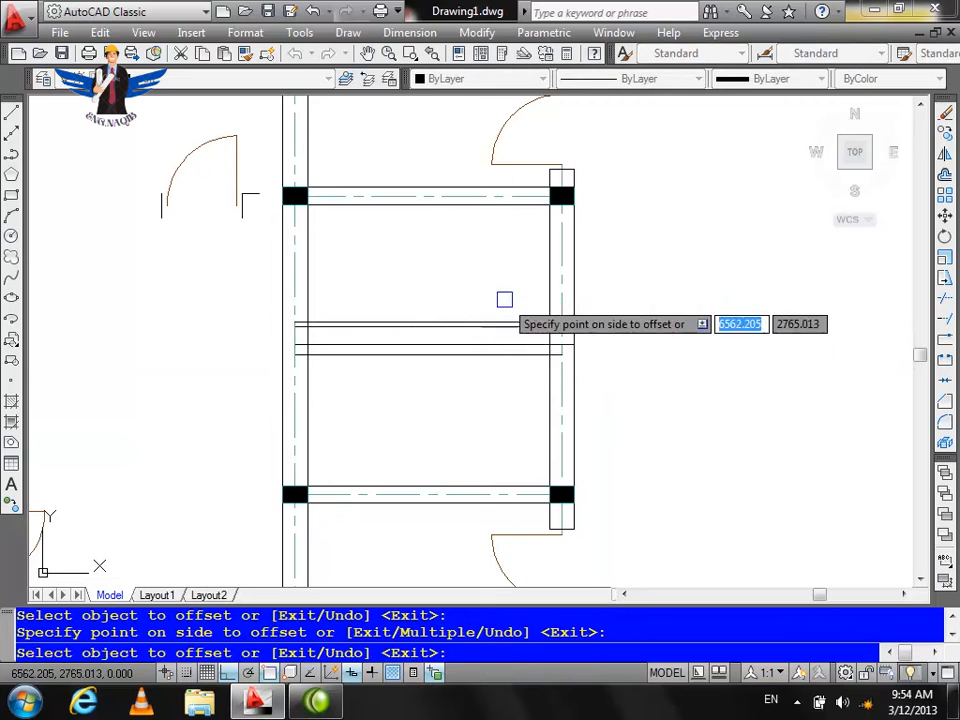
pyautogui.click(540, 318)
# Offset the newest line above the partition upward by 70 for the door opening
pyautogui.press('Return')
pyautogui.press('Return')
pyautogui.write('70')
pyautogui.press('Return')
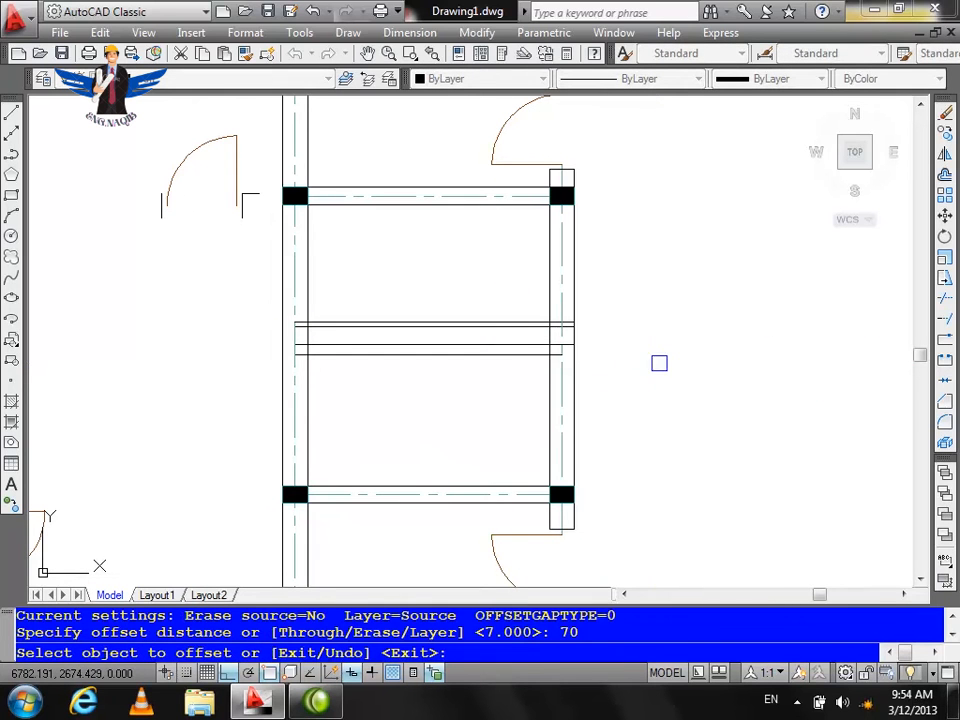
pyautogui.click(474, 318)
pyautogui.click(480, 290)
# Offset the line at the top of the door opening upward by 7
pyautogui.press('Return')
pyautogui.press('Return')
pyautogui.write('7')
pyautogui.press('Return')
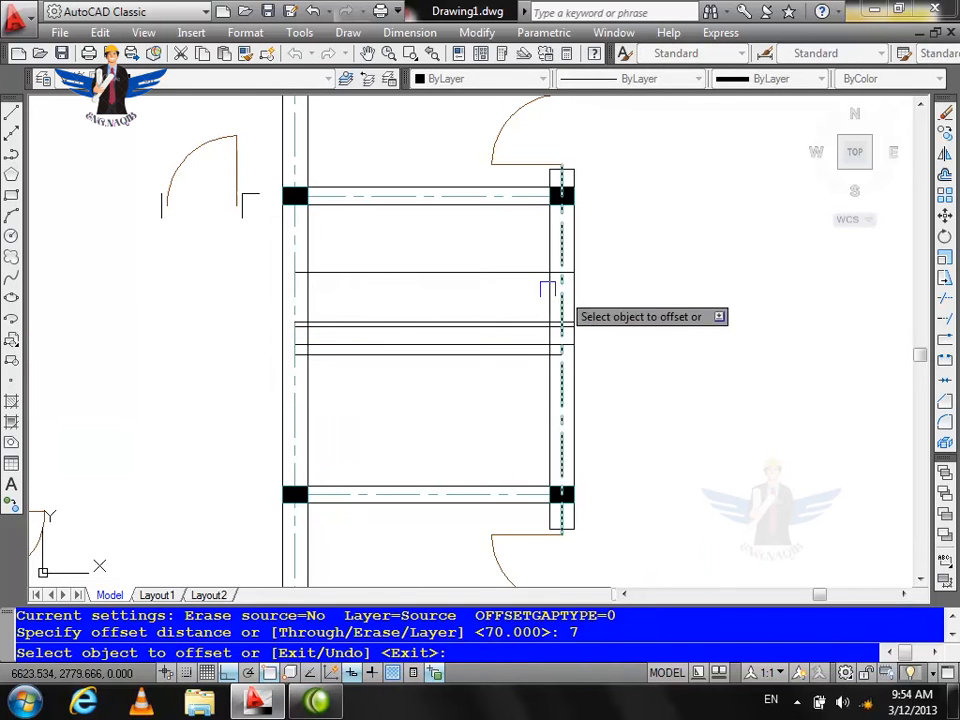
pyautogui.click(533, 272)
pyautogui.click(530, 256)
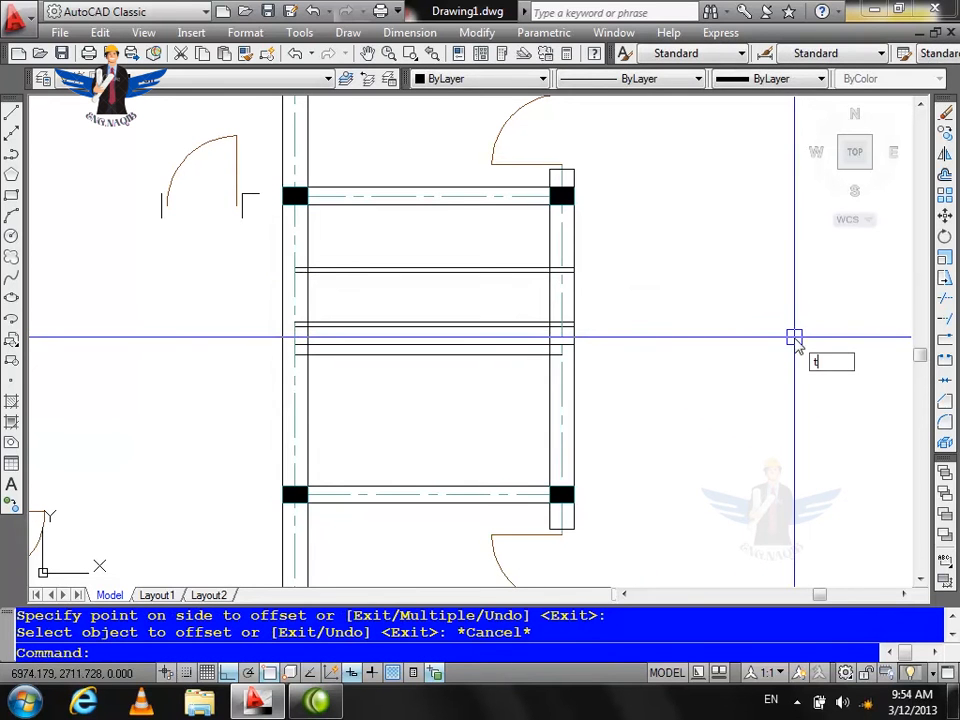
# Trim the partition lines at the left wall's inner face and cut the four door lines back to the right wall
pyautogui.write('r')
pyautogui.press('Return')
pyautogui.press('Return')
pyautogui.scroll(4, 311, 276)
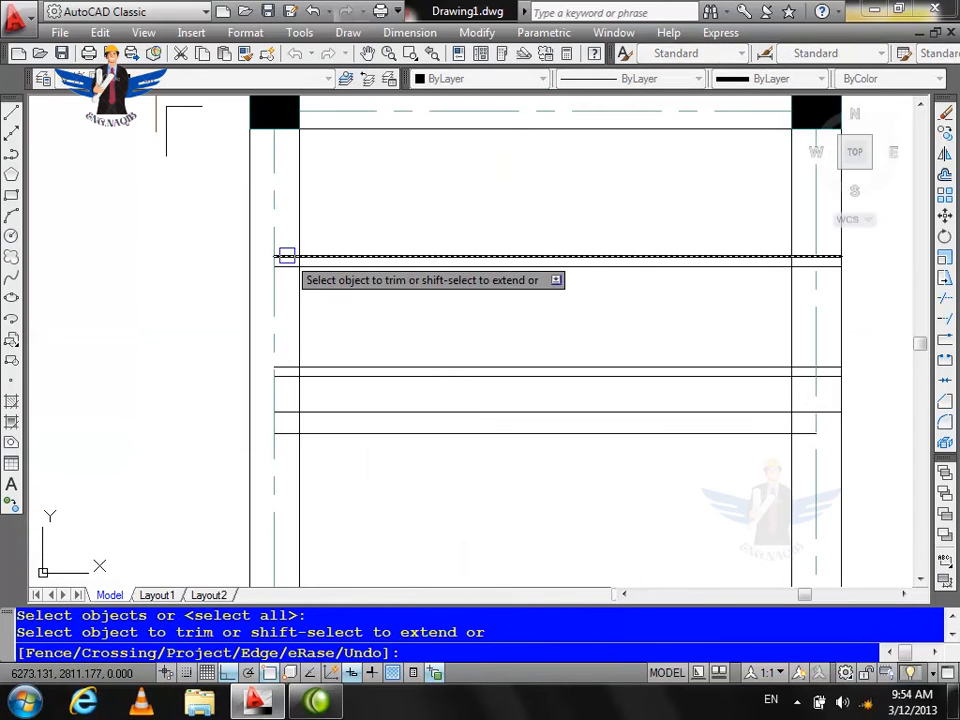
pyautogui.click(287, 256)
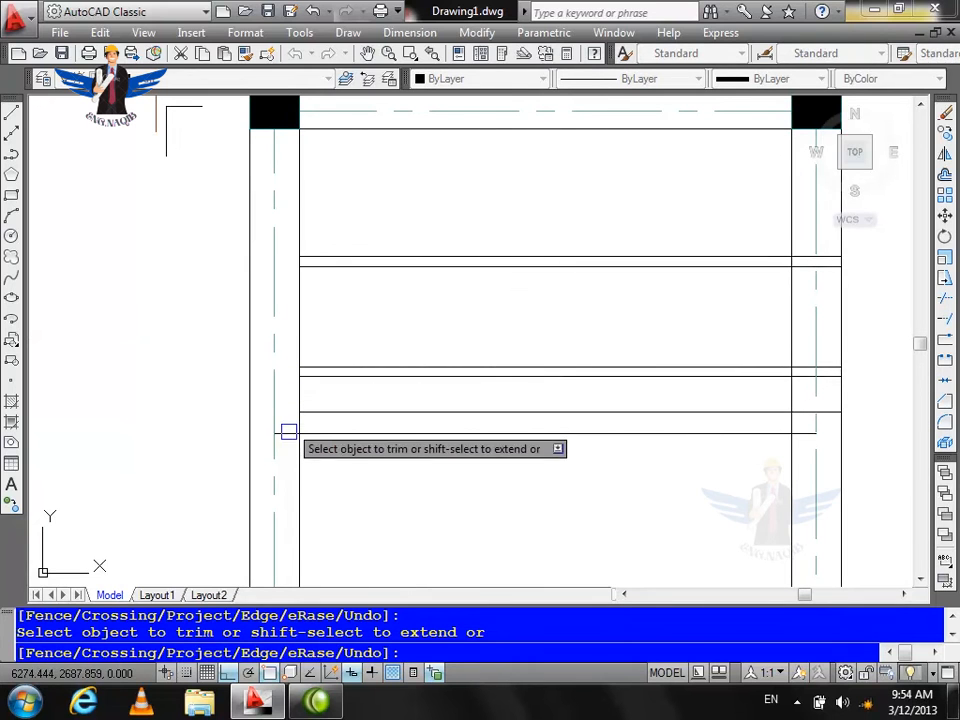
pyautogui.click(386, 237)
pyautogui.click(355, 396)
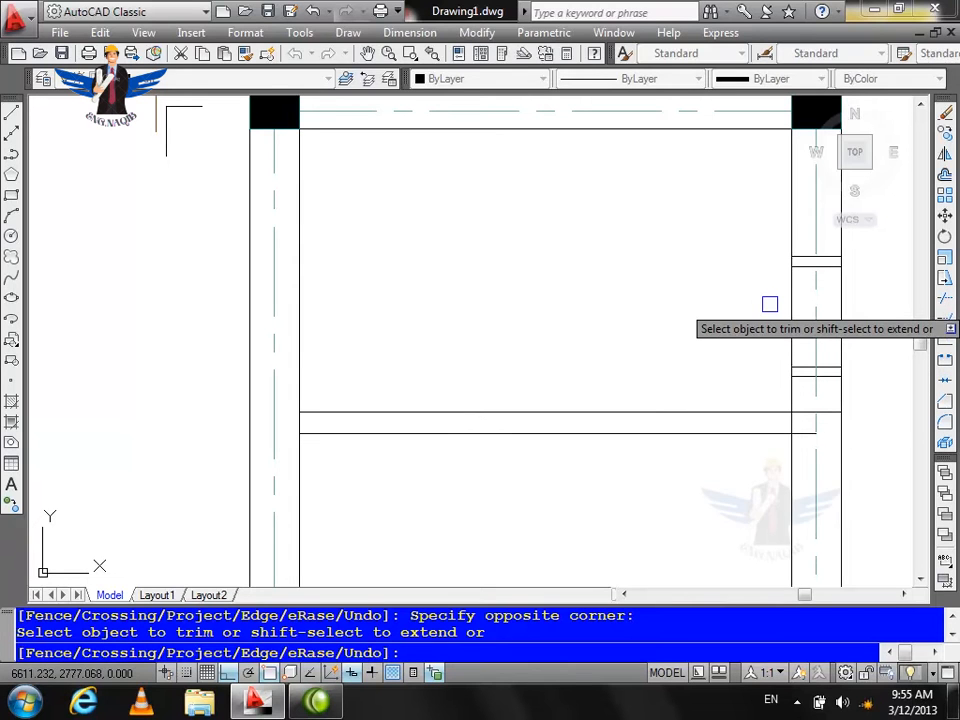
pyautogui.moveTo(887, 319); pyautogui.dragTo(596, 326, button='middle')
pyautogui.scroll(-1, 596, 326)
pyautogui.scroll(3, 597, 316)
pyautogui.press('Escape')
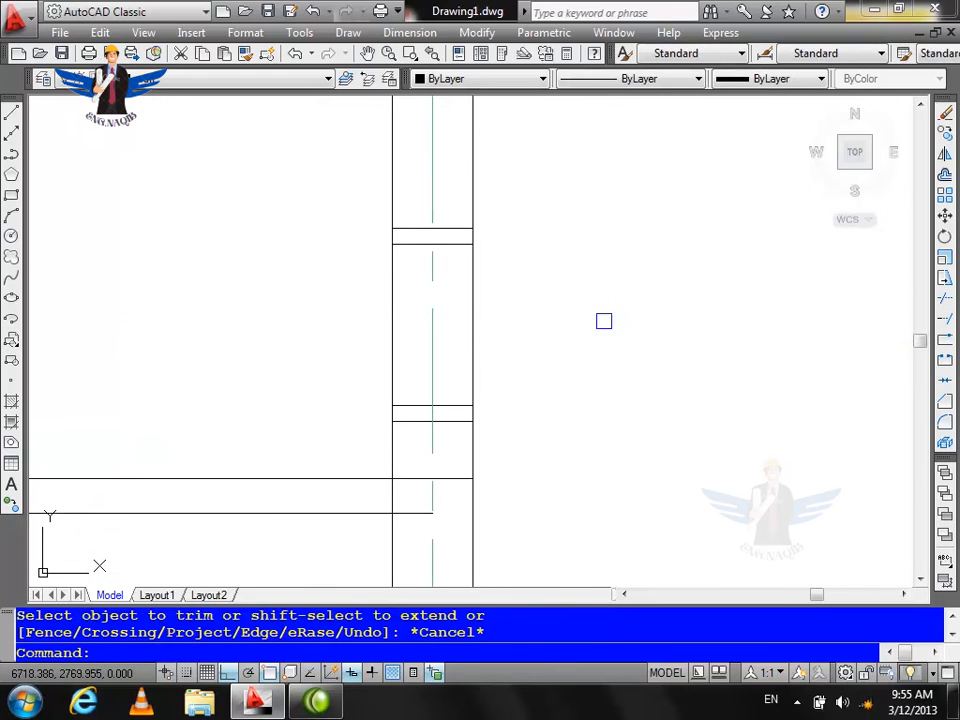
# Draw a 70-radius circle centred on the midpoint of the door opening's lower line
pyautogui.write('c')
pyautogui.press('Return')
pyautogui.click(430, 405)
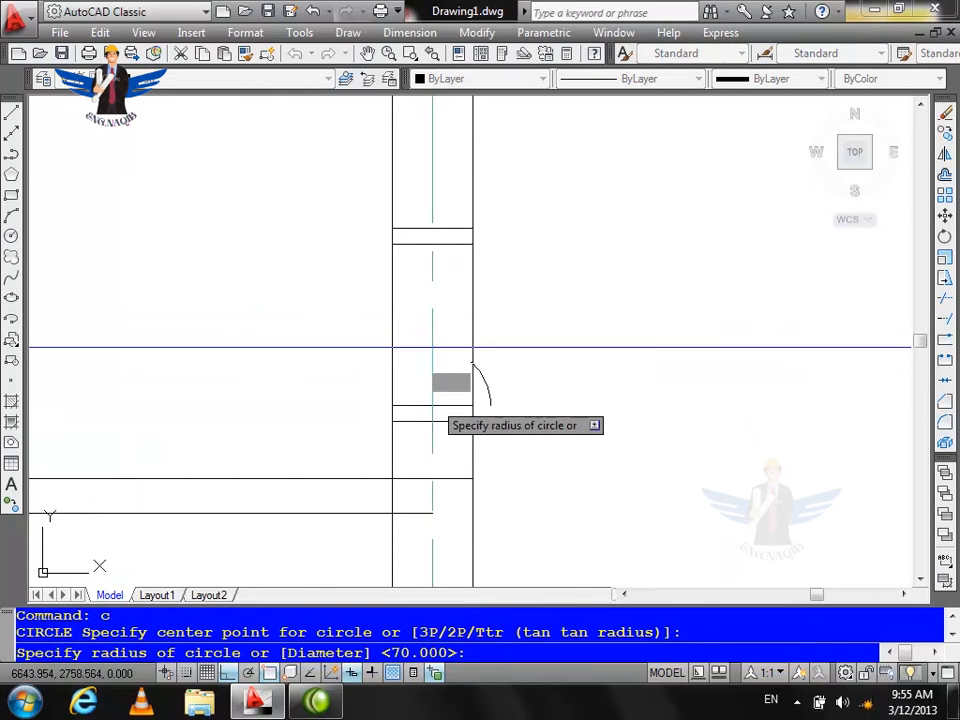
pyautogui.click(578, 325)
pyautogui.press('Escape')
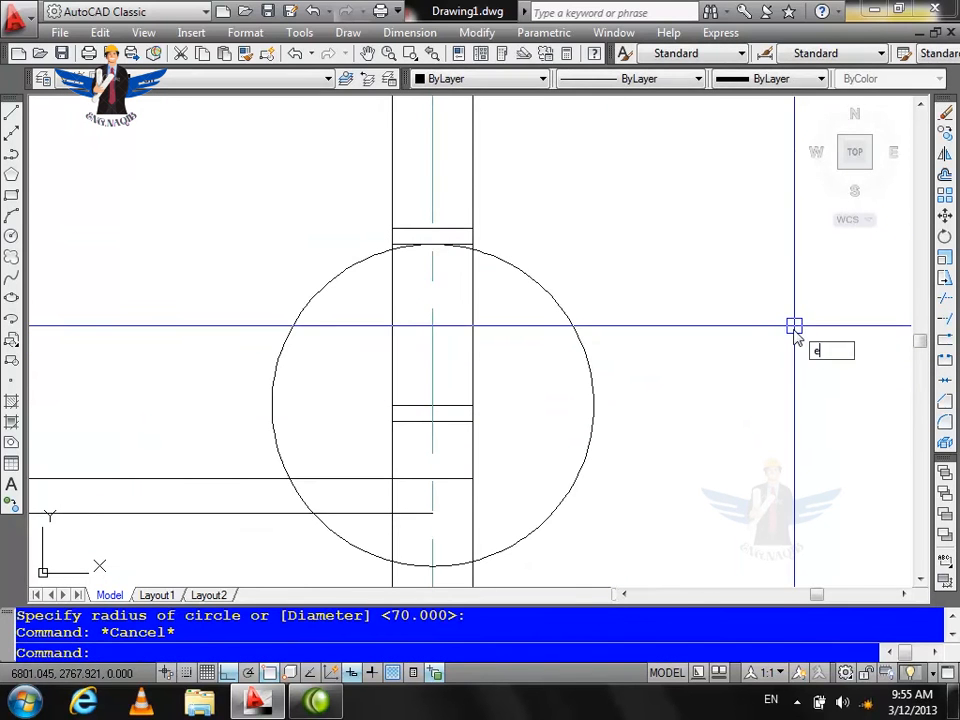
# Extend the opening's lower line leftward to the circle to form the door leaf
pyautogui.write('ex')
pyautogui.press('Return')
pyautogui.press('Return')
pyautogui.click(403, 405)
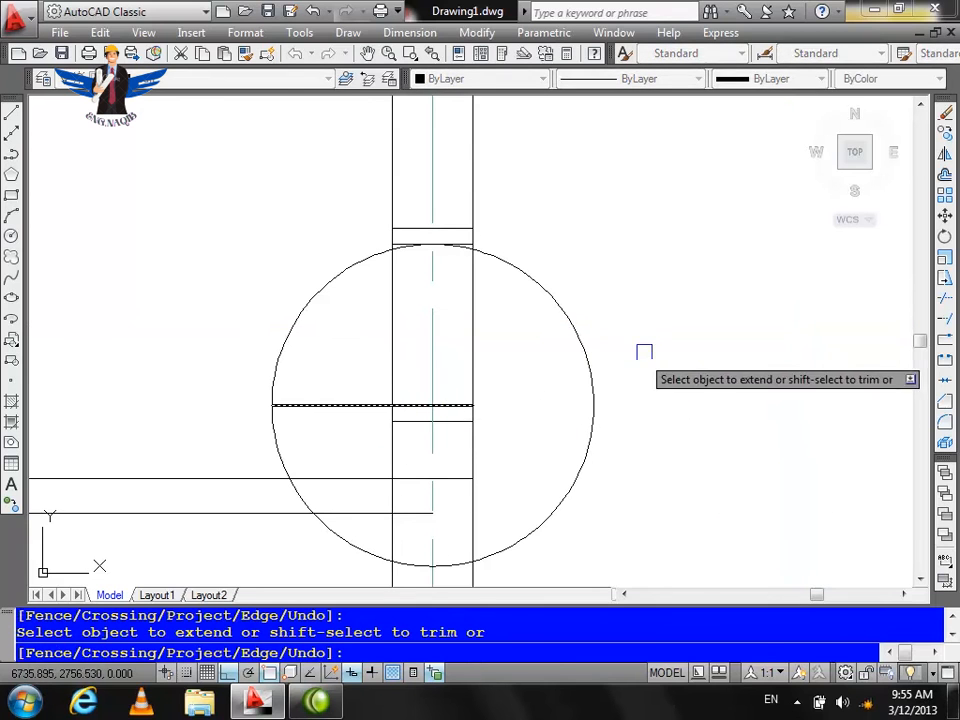
pyautogui.press('Escape')
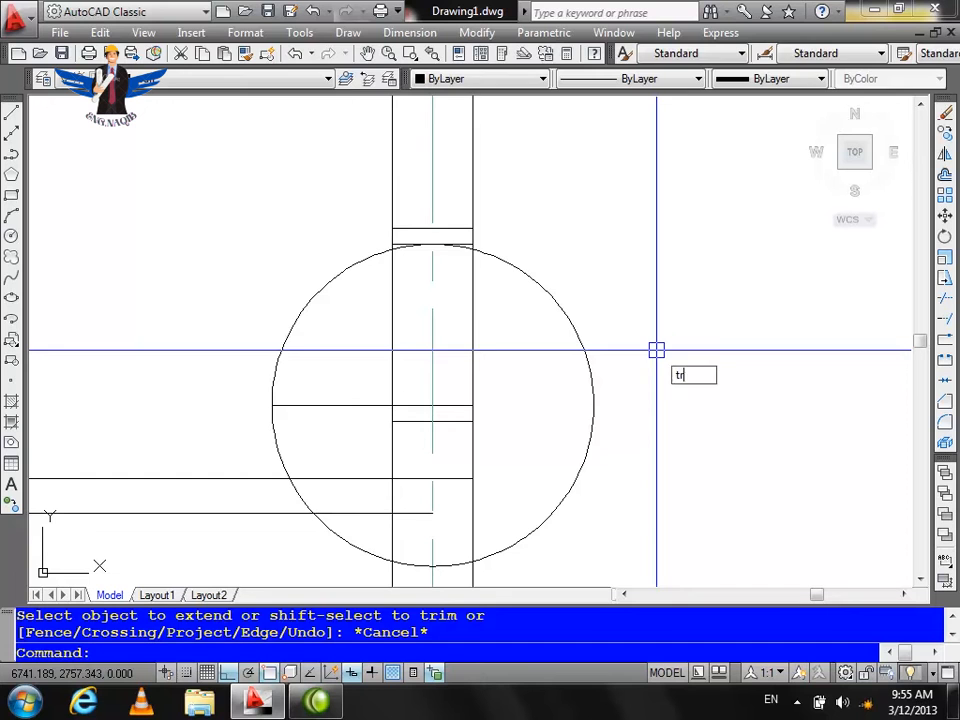
# Trim the circle to a quarter door swing, open the wall across the doorway, and cut the door leaf at the wall's centreline
pyautogui.write('tr')
pyautogui.press('Return')
pyautogui.press('Return')
pyautogui.click(577, 321)
pyautogui.click(549, 338)
pyautogui.click(355, 378)
pyautogui.click(274, 450)
pyautogui.click(277, 433)
pyautogui.click(276, 428)
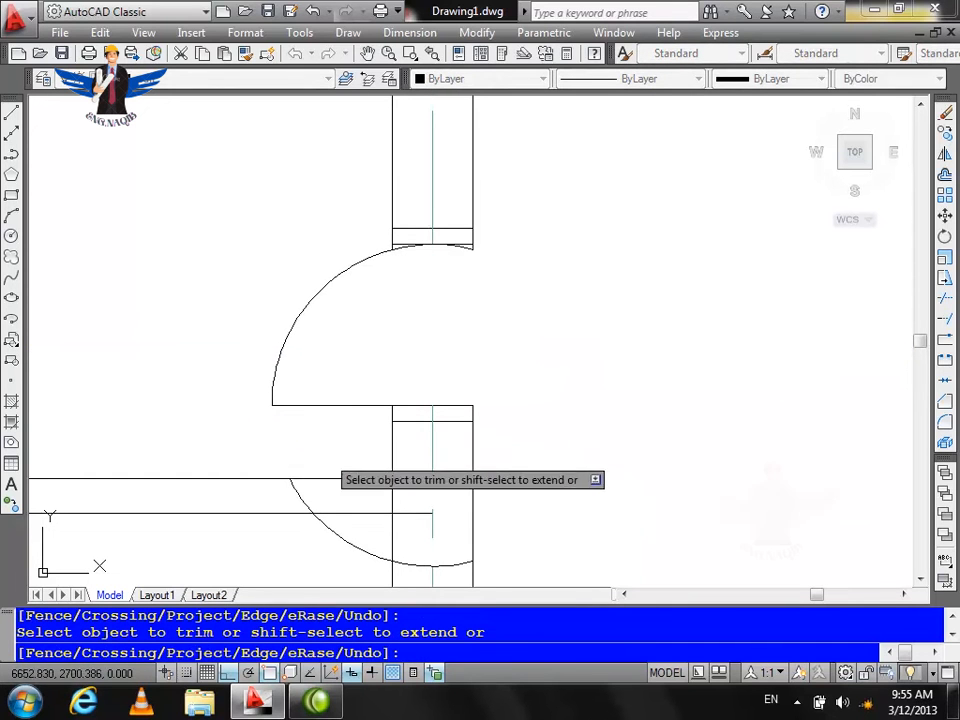
pyautogui.click(465, 405)
pyautogui.click(475, 407)
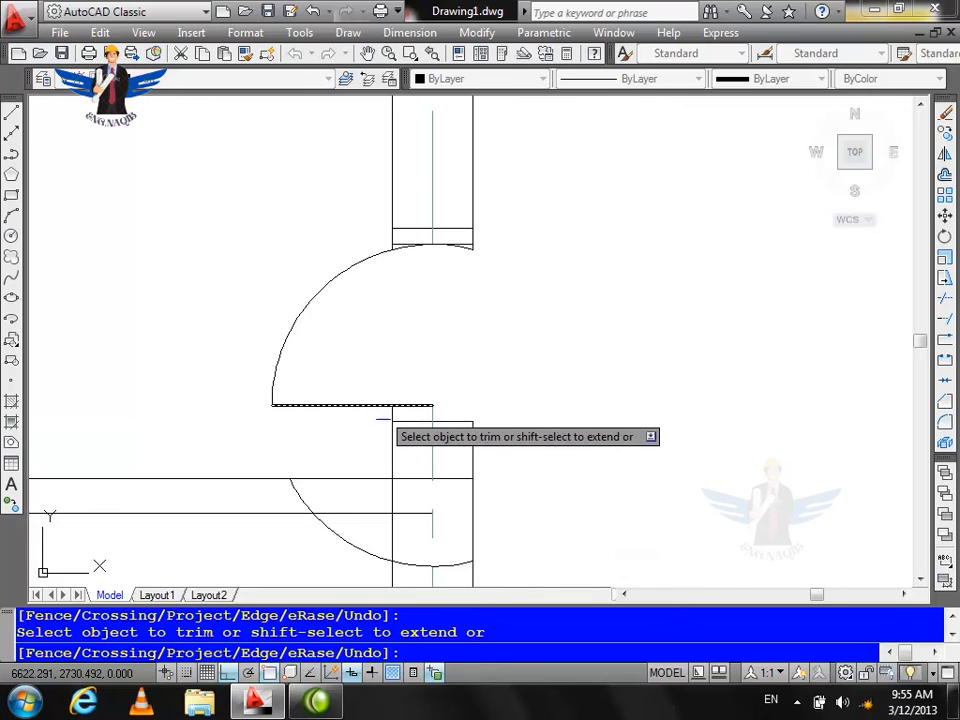
# Trim the top of the door opening and erase the leftover line pieces and the lower circle arc
pyautogui.scroll(5, 378, 411)
pyautogui.scroll(-3, 420, 414)
pyautogui.scroll(3, 414, 213)
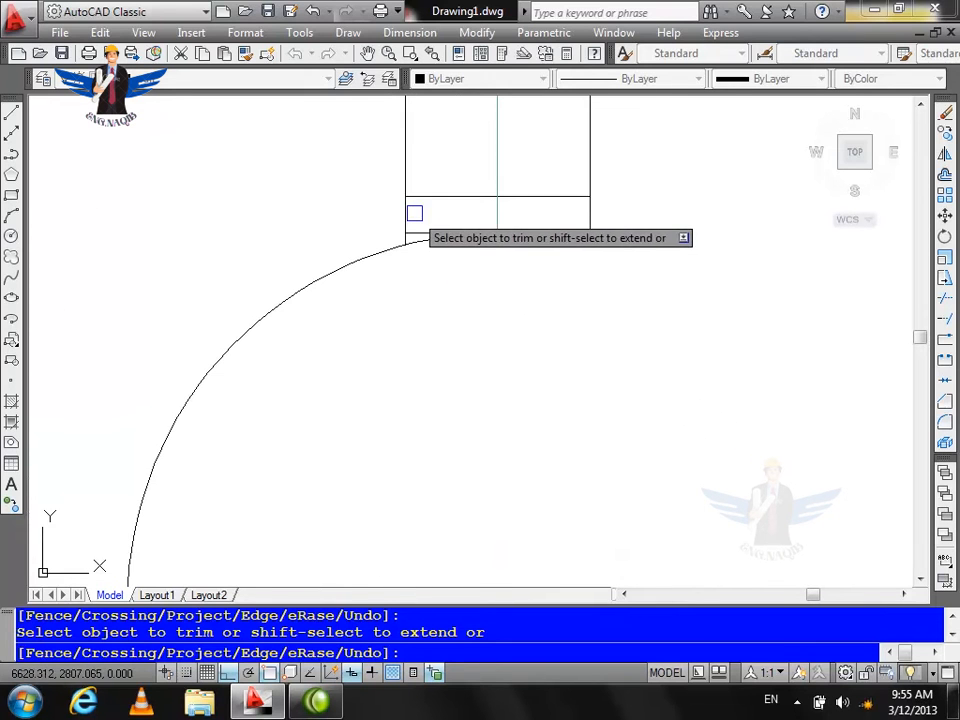
pyautogui.click(576, 233)
pyautogui.scroll(5, 422, 235)
pyautogui.press('Escape')
pyautogui.click(410, 214)
pyautogui.click(373, 249)
pyautogui.press('Delete')
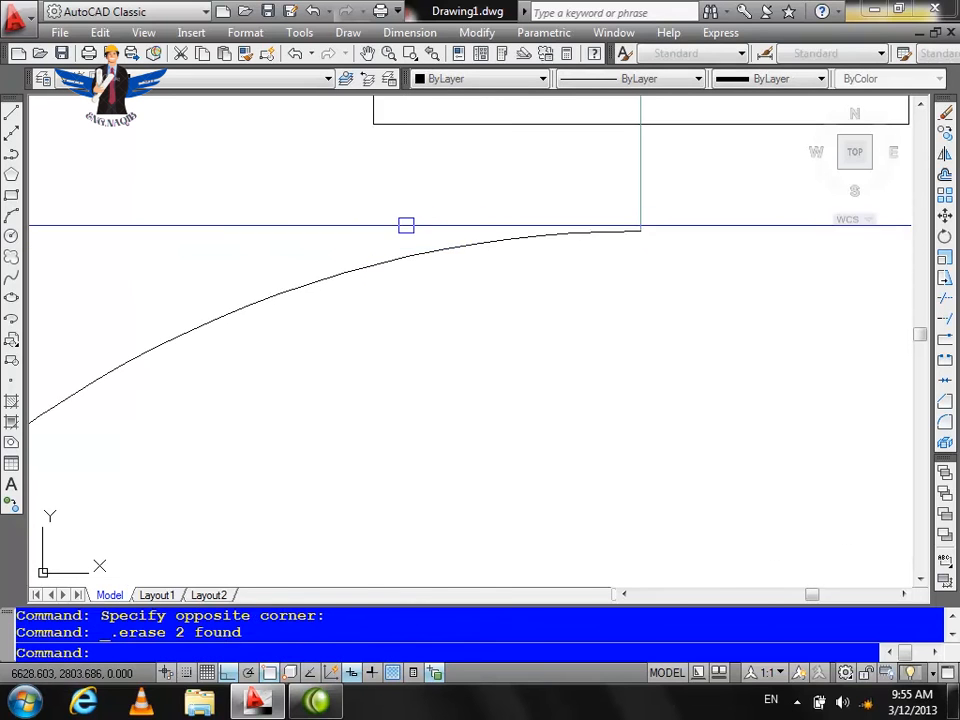
pyautogui.scroll(-3, 406, 225)
pyautogui.click(383, 535)
pyautogui.press('Delete')
pyautogui.scroll(-2, 480, 447)
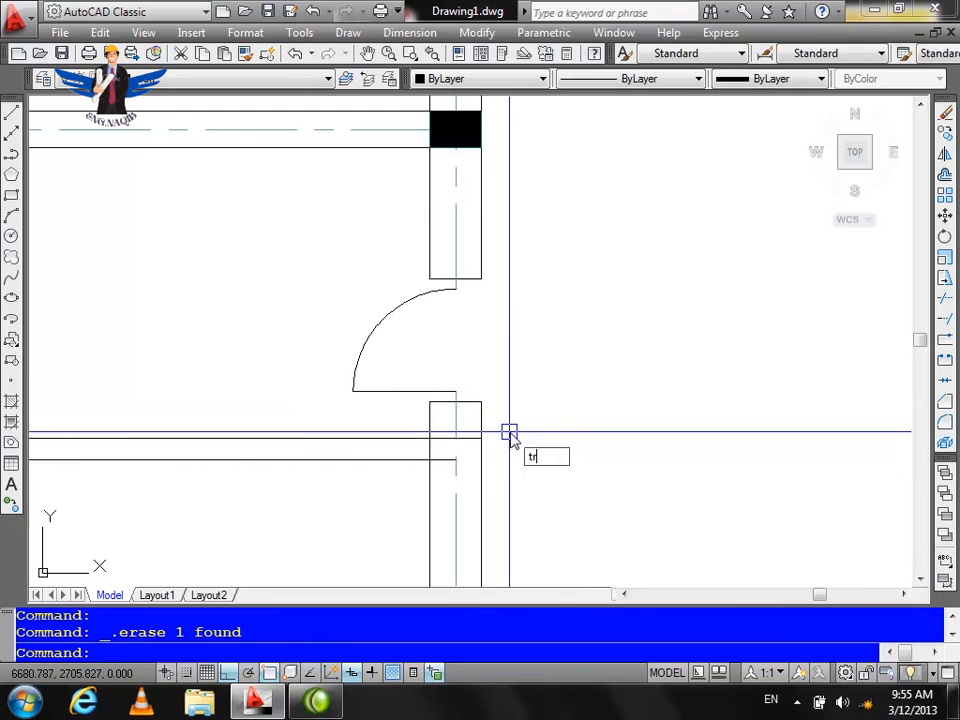
# Trim the partition lines to the right wall's inner face and open the wall face between them
pyautogui.press('Return')
pyautogui.press('Return')
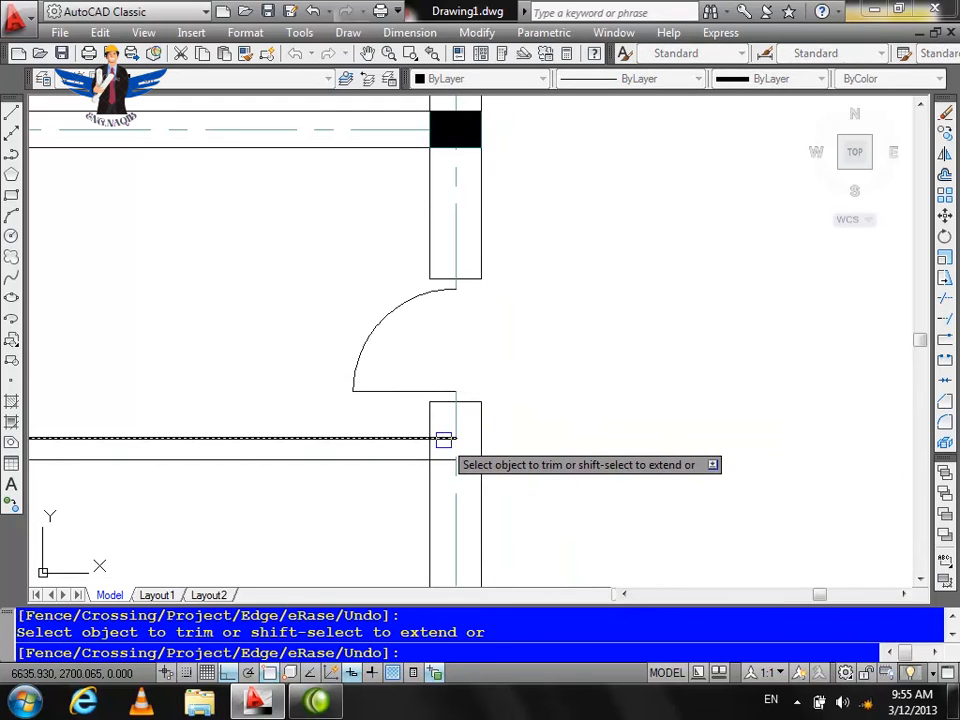
pyautogui.click(443, 437)
pyautogui.scroll(-2, 437, 399)
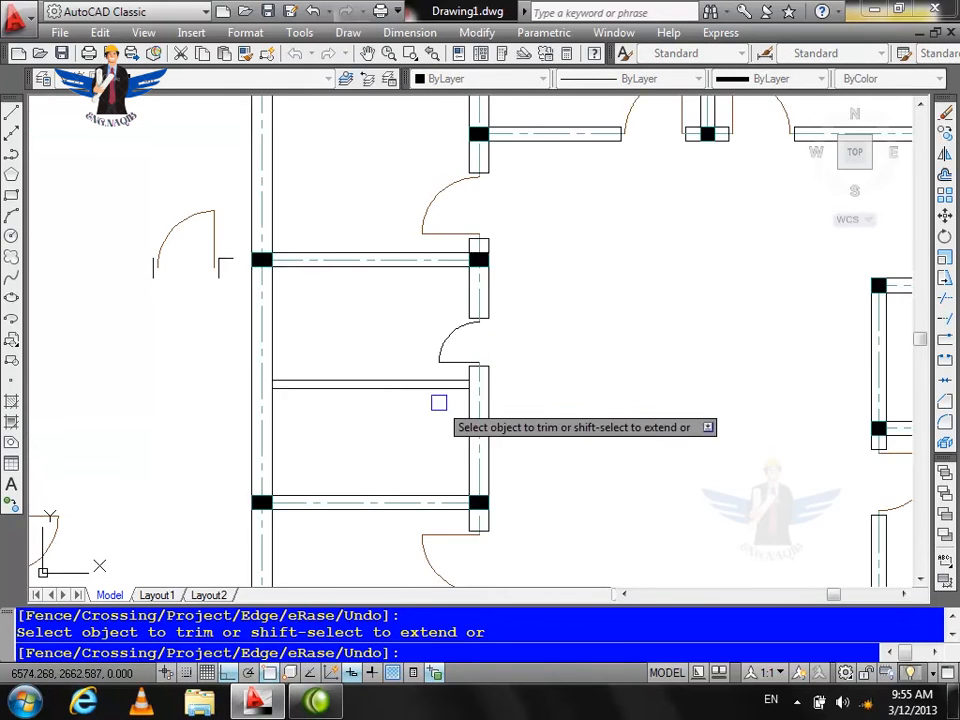
pyautogui.scroll(3, 481, 385)
pyautogui.click(489, 369)
pyautogui.scroll(-3, 548, 378)
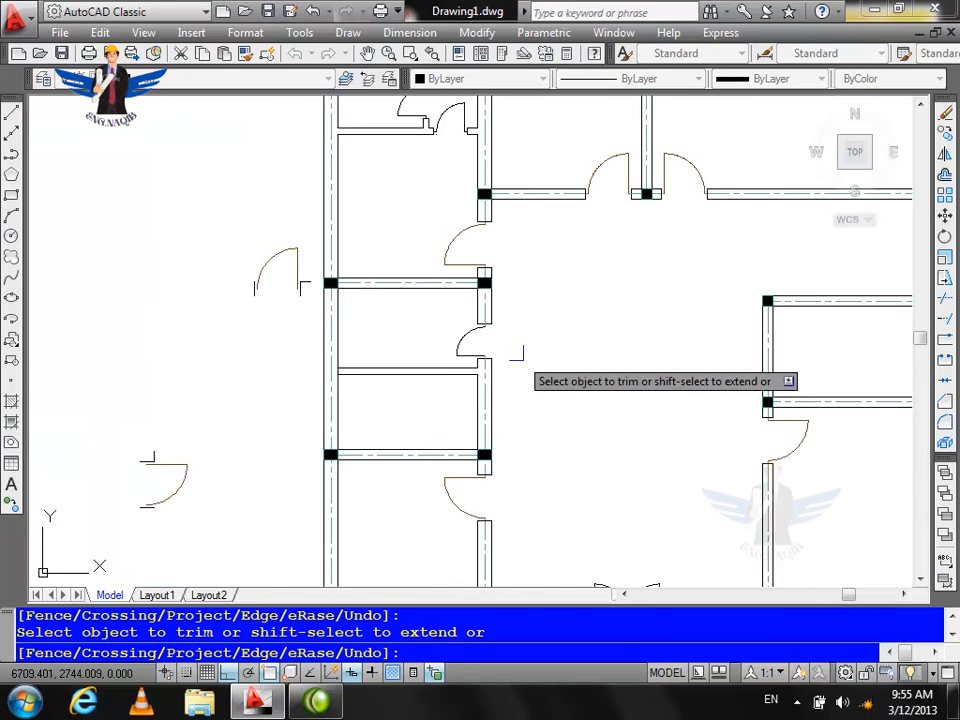
pyautogui.scroll(2, 521, 356)
pyautogui.press('Escape')
pyautogui.press('Escape')
pyautogui.press('Escape')
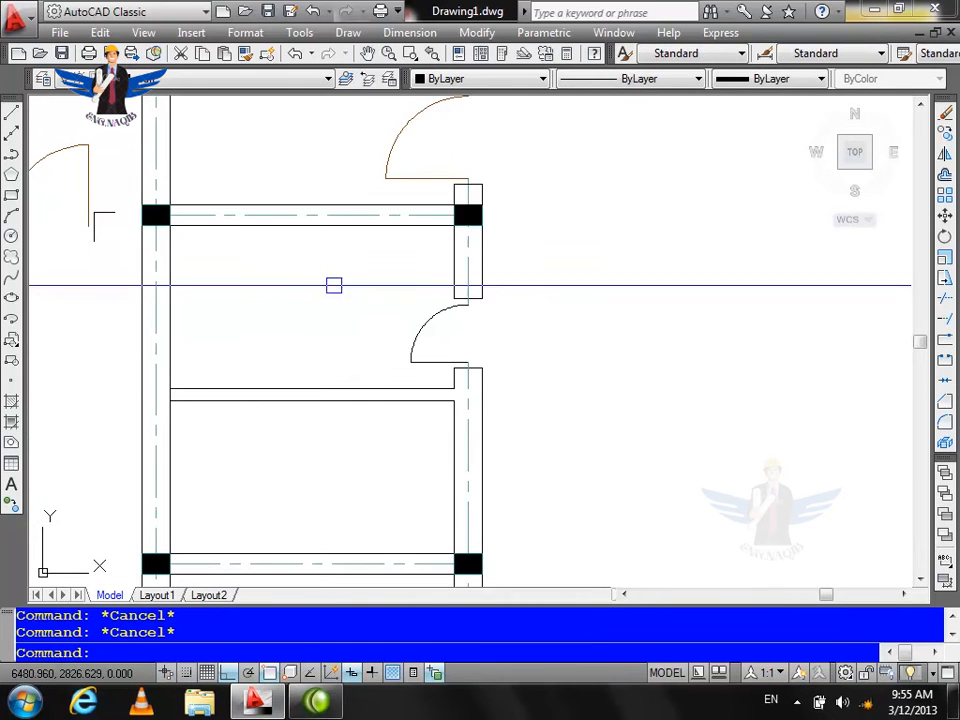
# Offset the inner face of the right wall above the door to the left by 150
pyautogui.write('o')
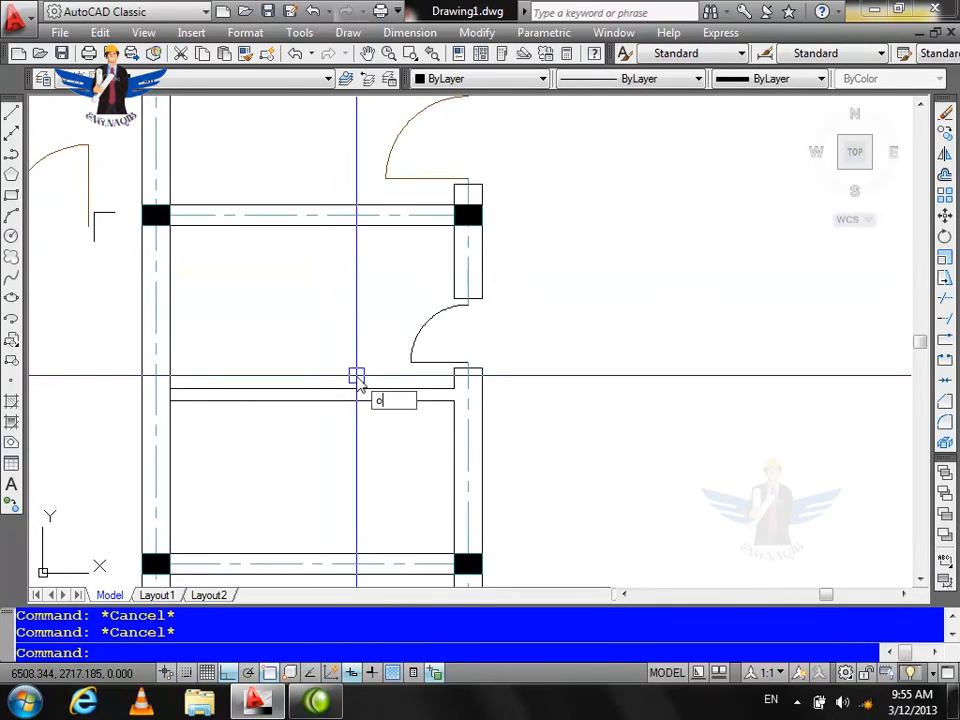
pyautogui.press('Return')
pyautogui.write('150')
pyautogui.press('Return')
pyautogui.click(456, 270)
pyautogui.click(420, 272)
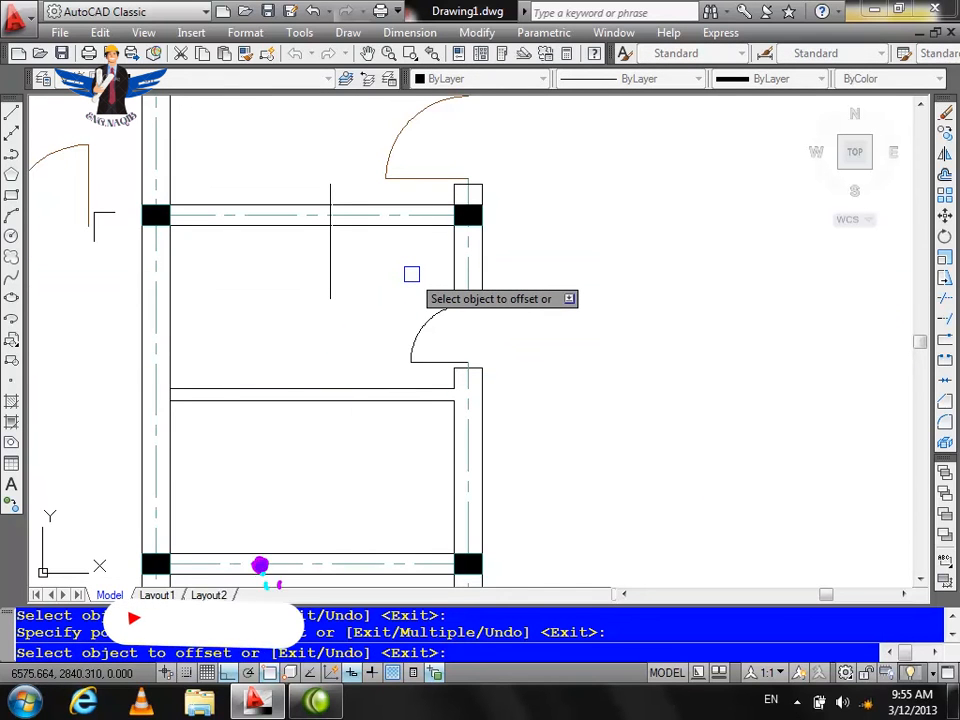
pyautogui.press('Escape')
# Extend the new vertical line down to the upper line of the partition
pyautogui.write('e')
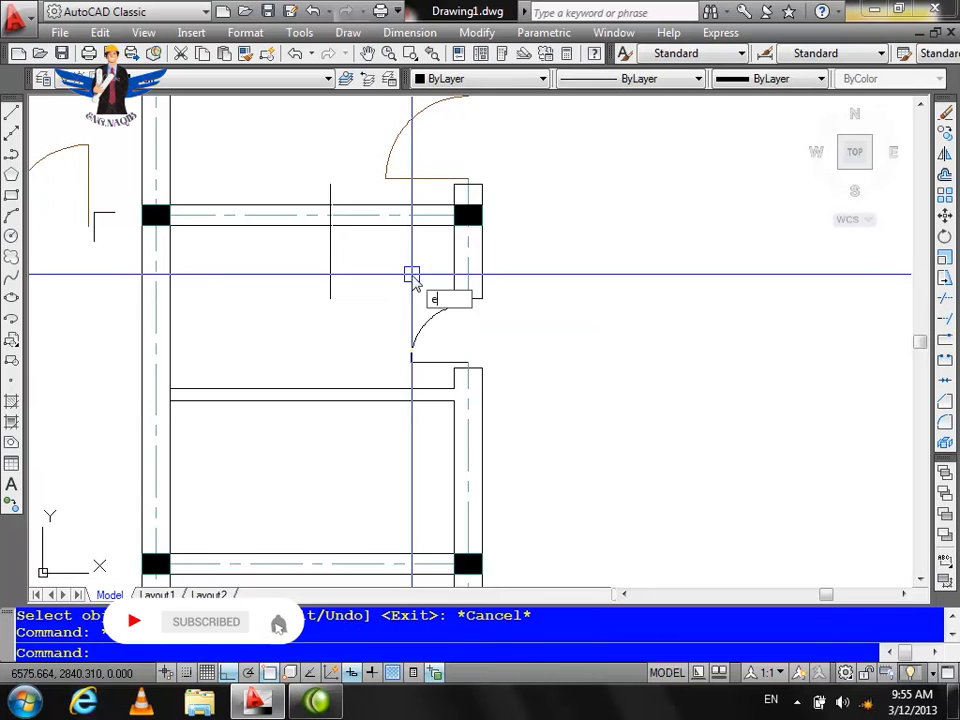
pyautogui.write('x')
pyautogui.press('Return')
pyautogui.press('Return')
pyautogui.click(330, 280)
pyautogui.press('Escape')
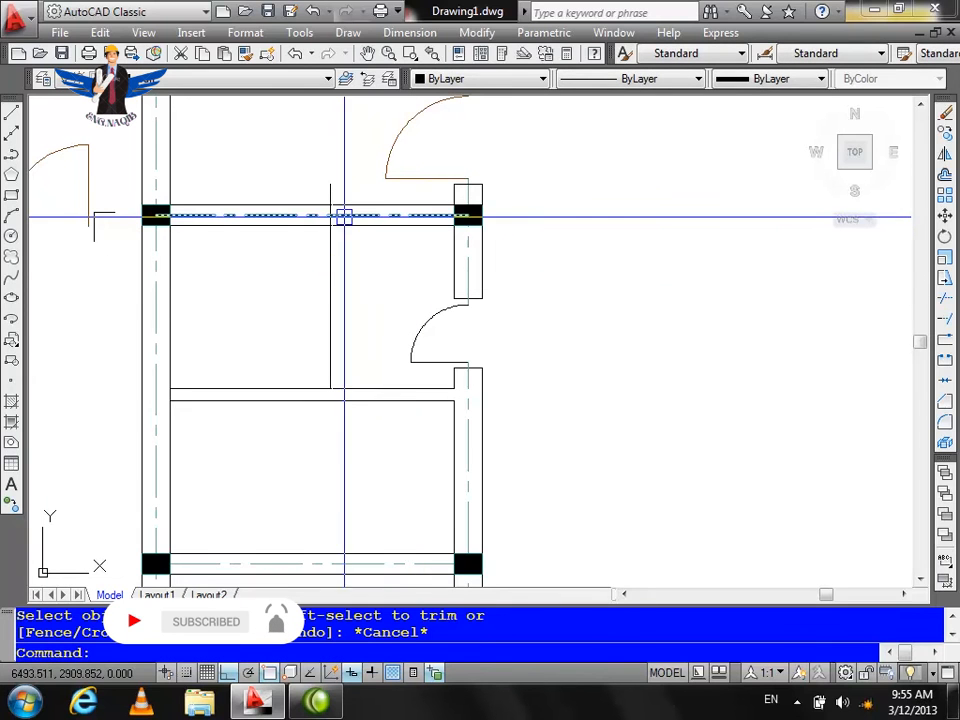
# Trim the vertical line's upper end to the lower face of the room's upper wall
pyautogui.write('tr')
pyautogui.press('Return')
pyautogui.press('Return')
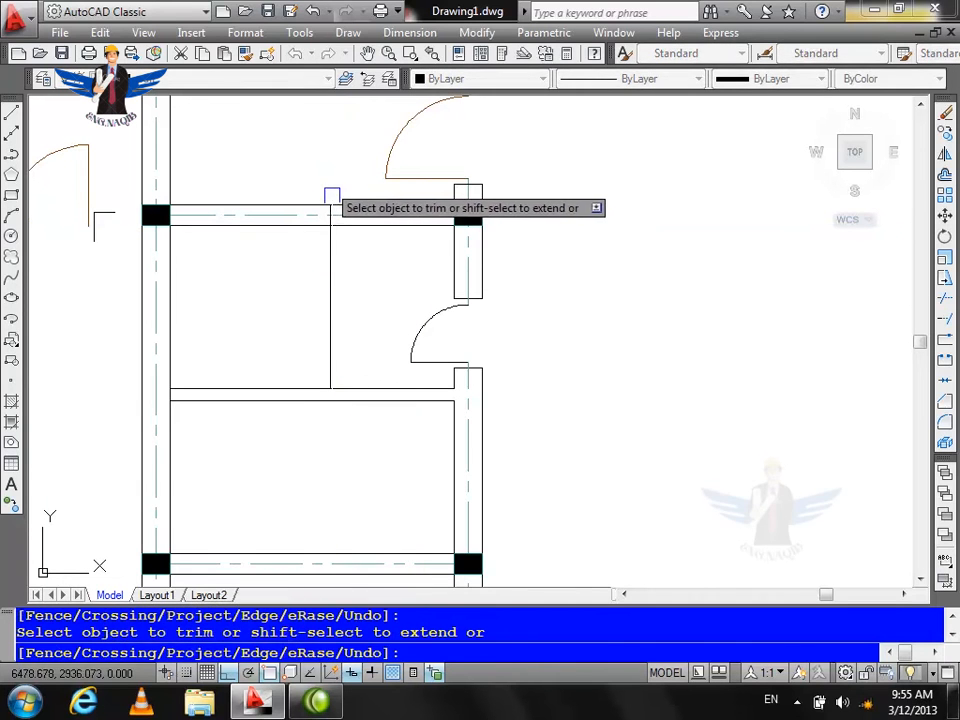
pyautogui.scroll(5, 340, 205)
pyautogui.click(323, 215)
pyautogui.click(322, 218)
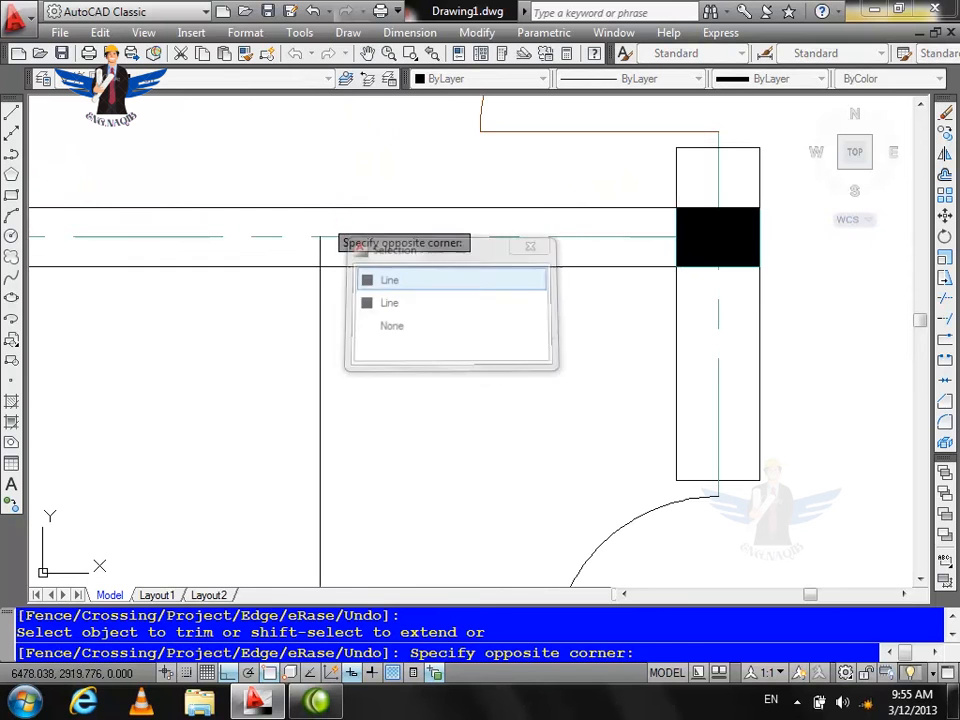
pyautogui.click(321, 236)
pyautogui.click(335, 215)
pyautogui.scroll(-4, 345, 222)
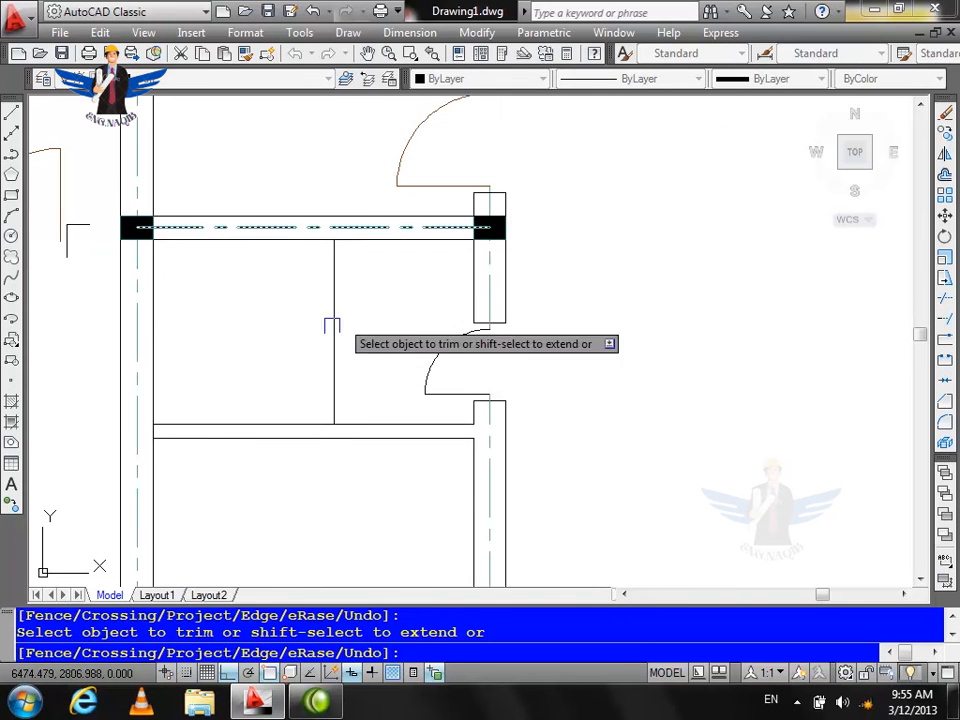
pyautogui.press('Escape')
# Offset the vertical line to the left by 15 to complete the cross partition
pyautogui.write('o')
pyautogui.press('Return')
pyautogui.write('15')
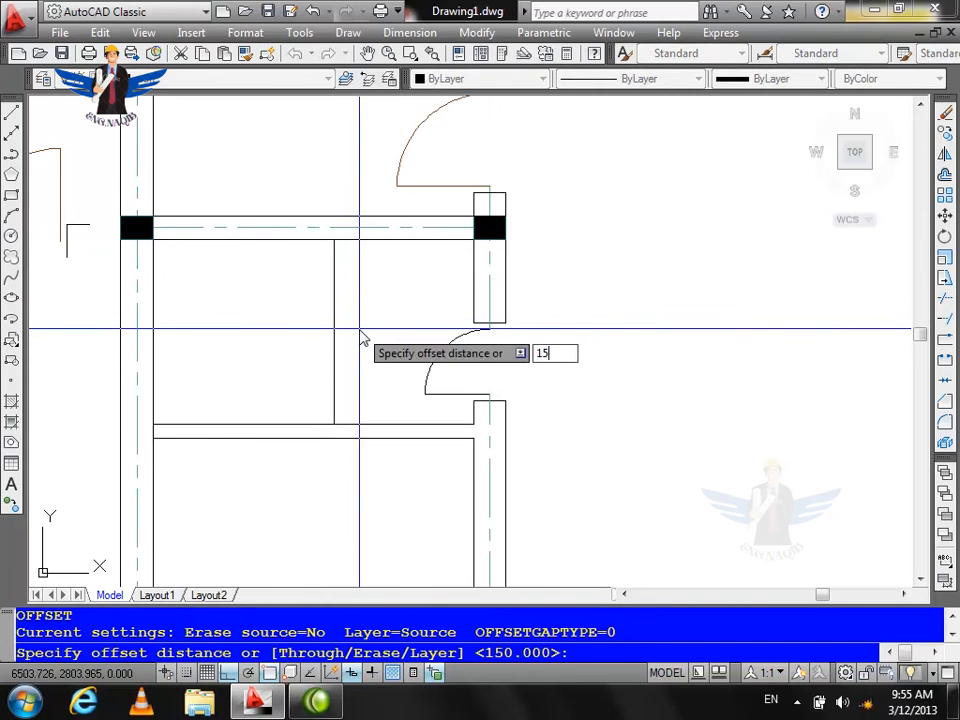
pyautogui.press('Return')
pyautogui.click(347, 341)
pyautogui.click(283, 349)
pyautogui.press('Escape')
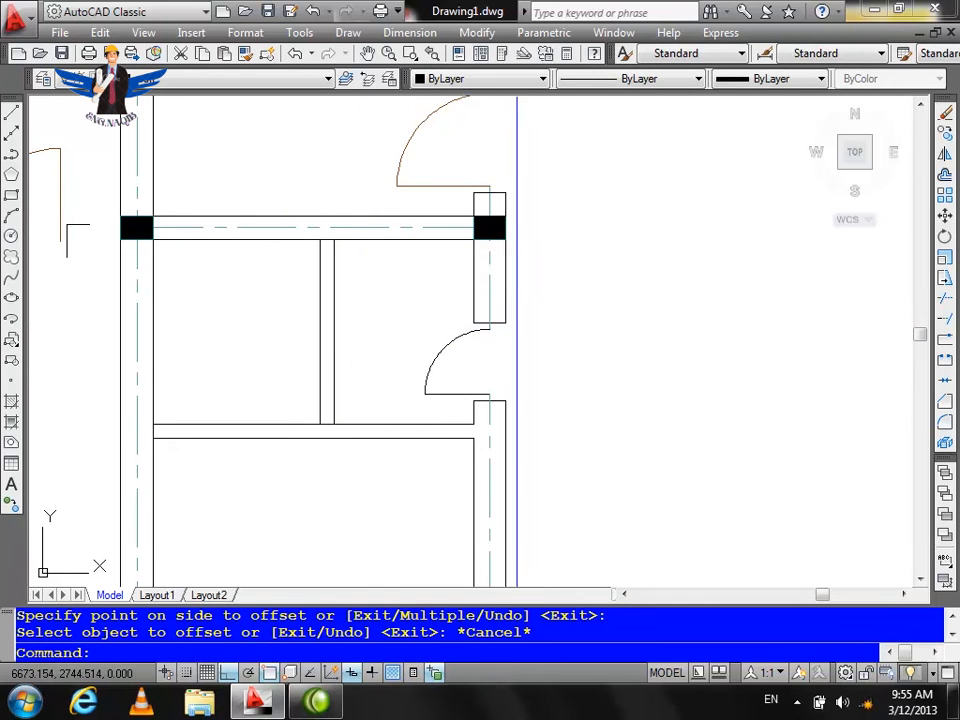
# Copy the spare 70-wide door above the plan into the cross partition, starting from its lower jamb corner
pyautogui.scroll(-4, 353, 403)
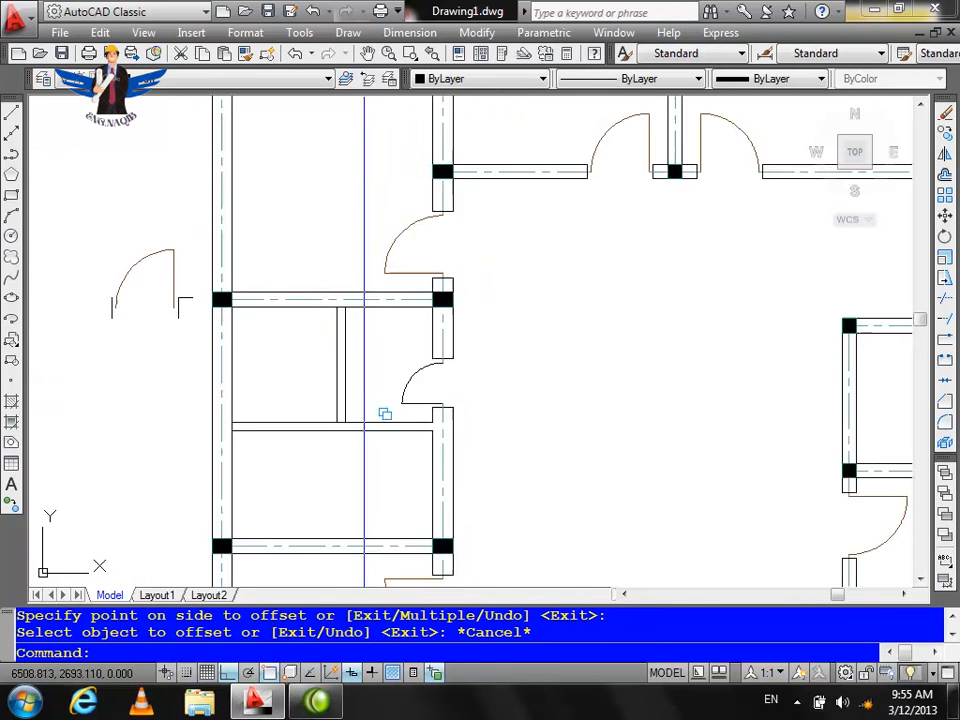
pyautogui.scroll(6, 465, 328)
pyautogui.write('cp')
pyautogui.press('Return')
pyautogui.click(669, 186)
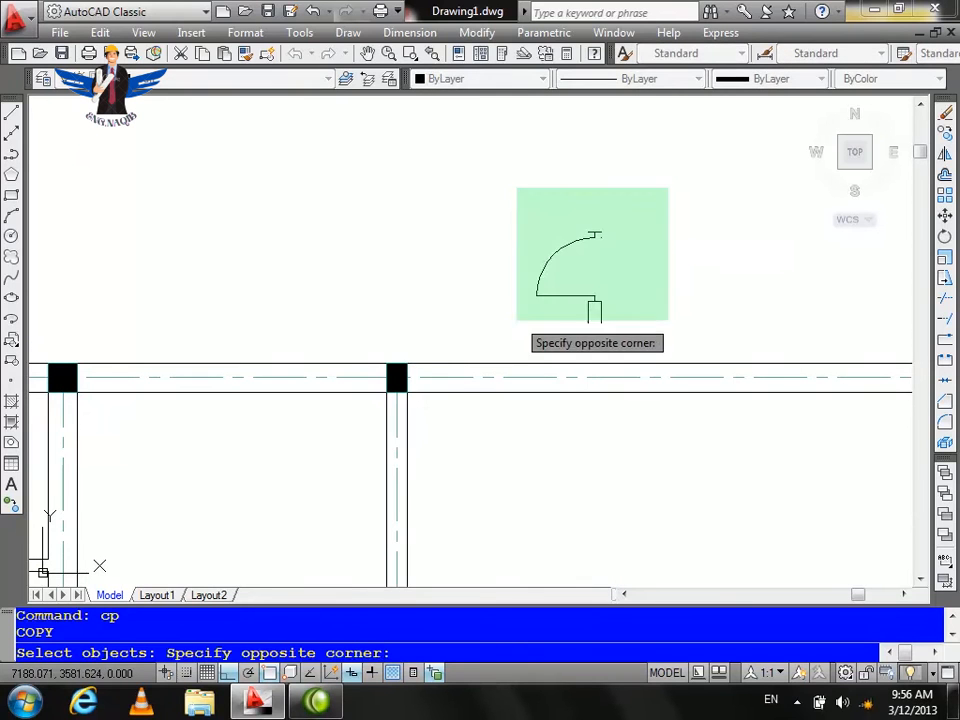
pyautogui.click(514, 341)
pyautogui.press('Return')
pyautogui.click(589, 321)
pyautogui.scroll(-5, 589, 321)
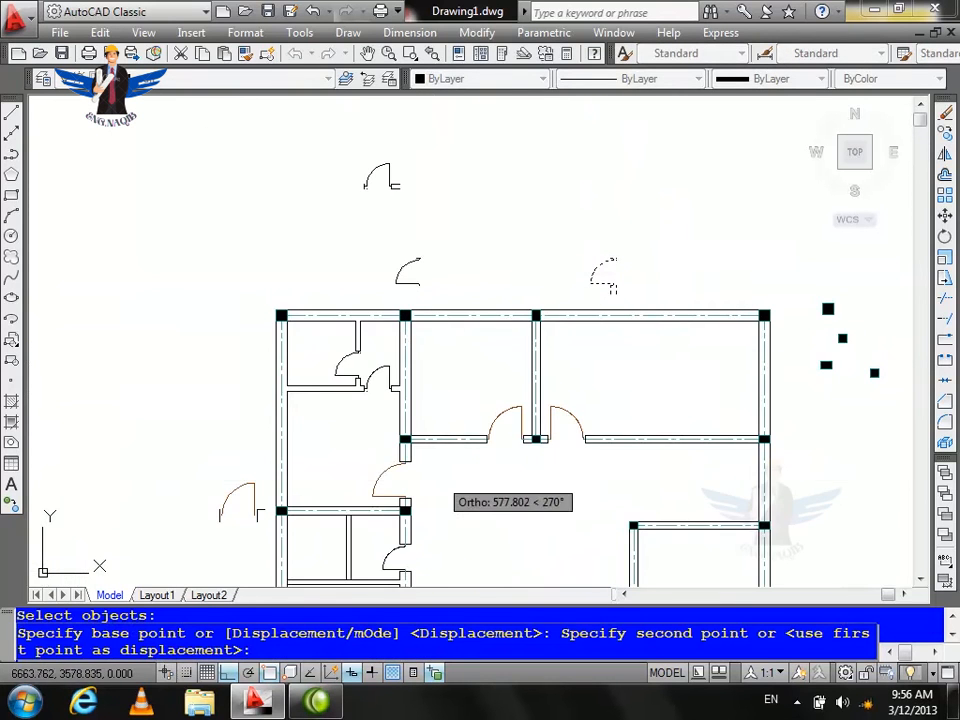
pyautogui.scroll(-2, 390, 446)
pyautogui.scroll(5, 380, 443)
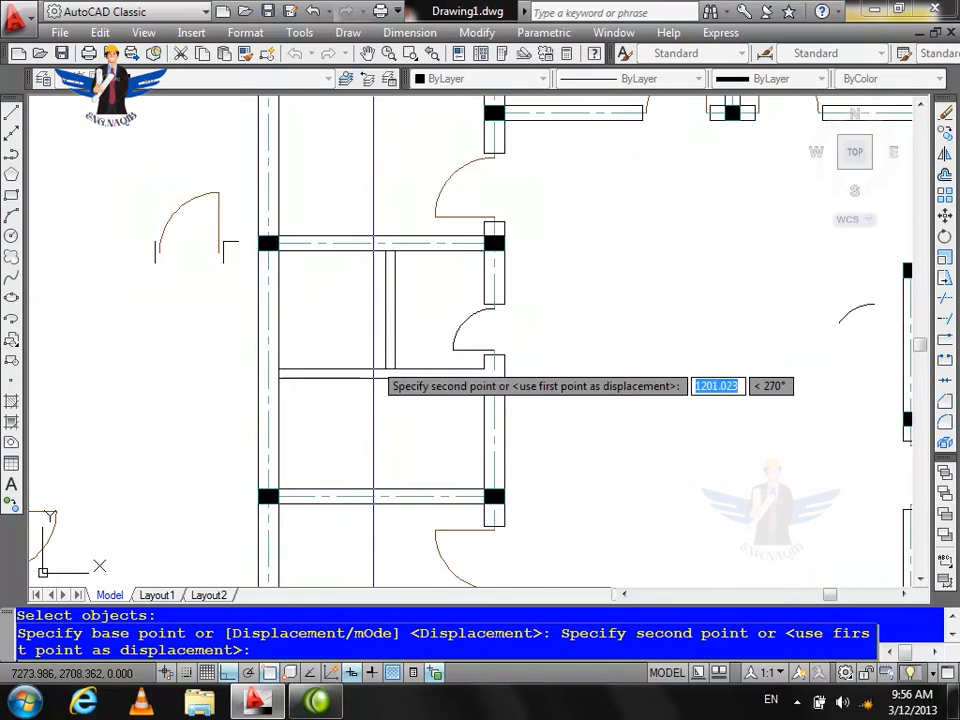
pyautogui.scroll(3, 385, 370)
pyautogui.click(399, 348)
pyautogui.scroll(-3, 452, 422)
pyautogui.press('Escape')
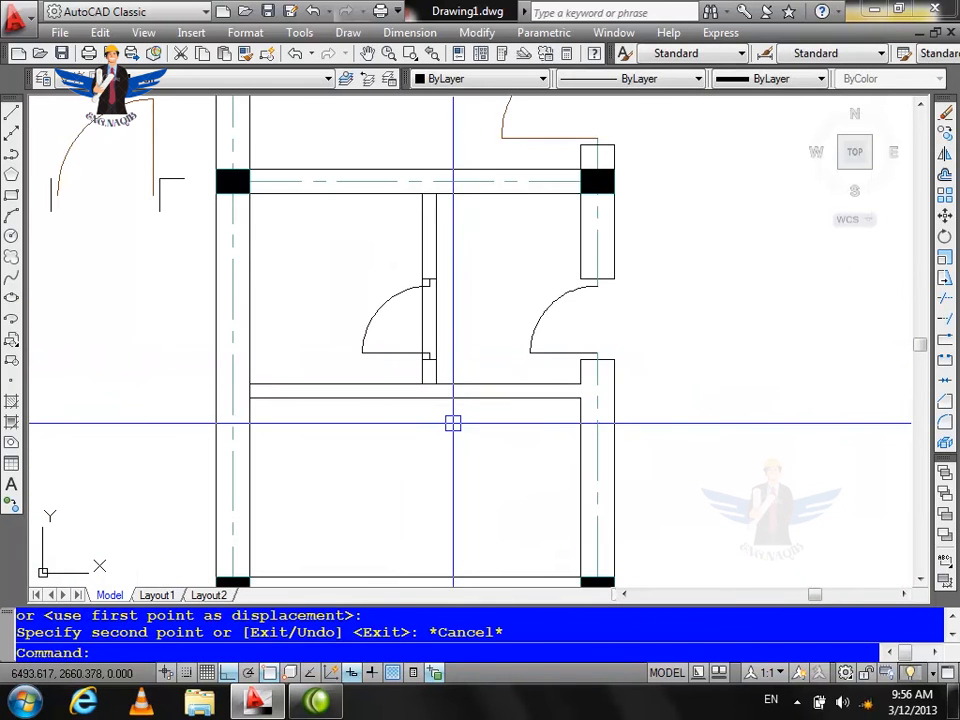
# Trim the cross partition's two lines and the leftover frame line between the jambs to clear the door opening
pyautogui.write('tr')
pyautogui.press('Return')
pyautogui.press('Return')
pyautogui.scroll(2, 441, 305)
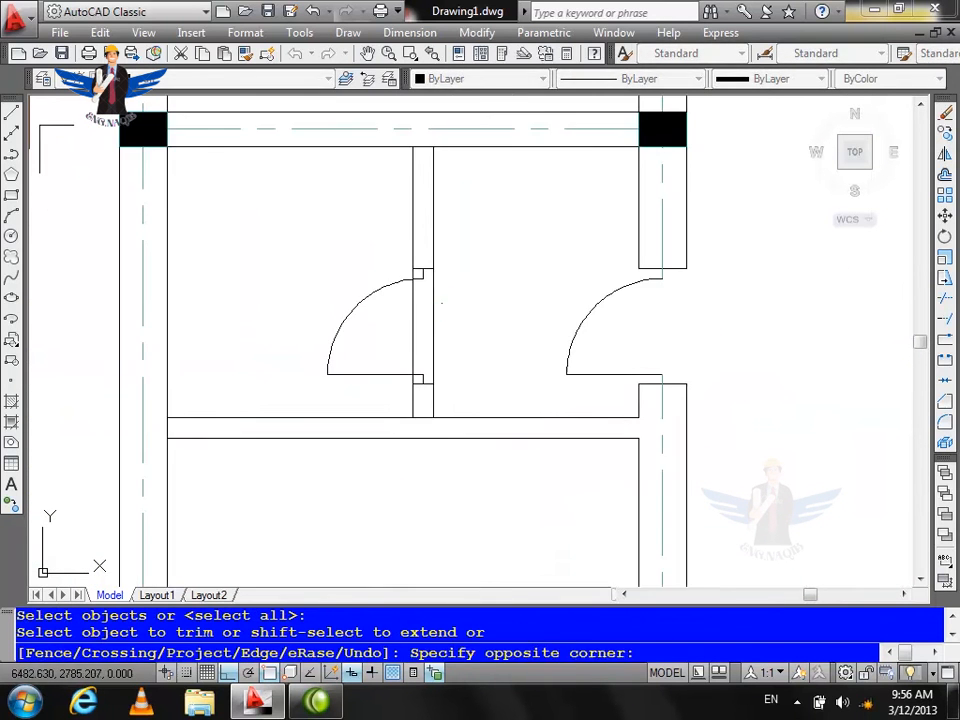
pyautogui.click(442, 304)
pyautogui.click(410, 304)
pyautogui.scroll(4, 411, 268)
pyautogui.scroll(3, 405, 285)
pyautogui.click(415, 281)
pyautogui.scroll(-4, 396, 200)
pyautogui.scroll(3, 405, 368)
pyautogui.scroll(-3, 393, 369)
pyautogui.scroll(2, 463, 259)
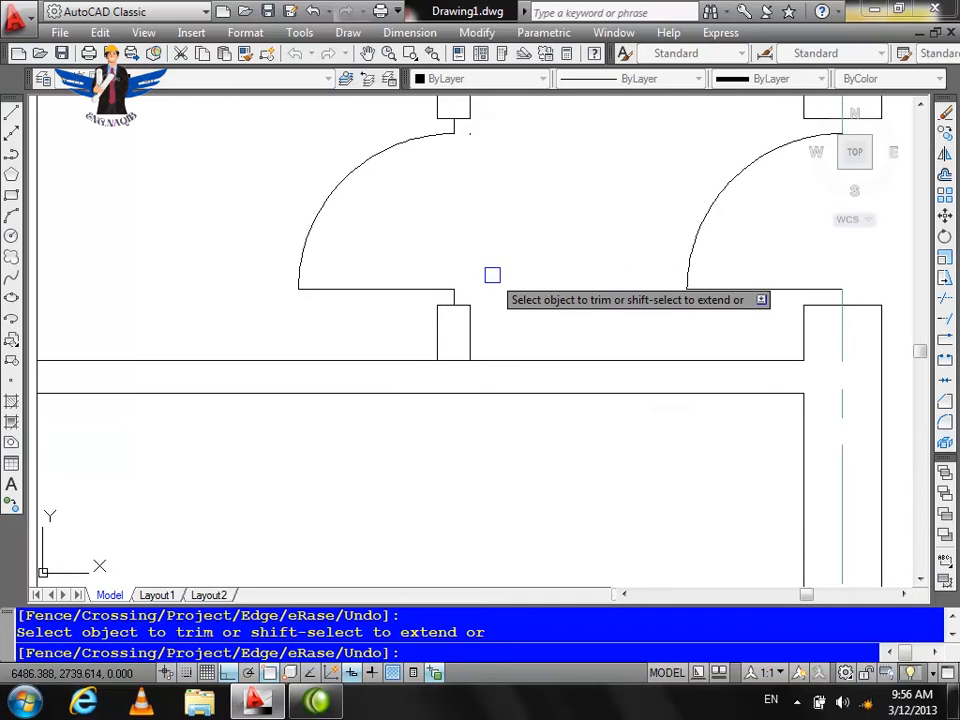
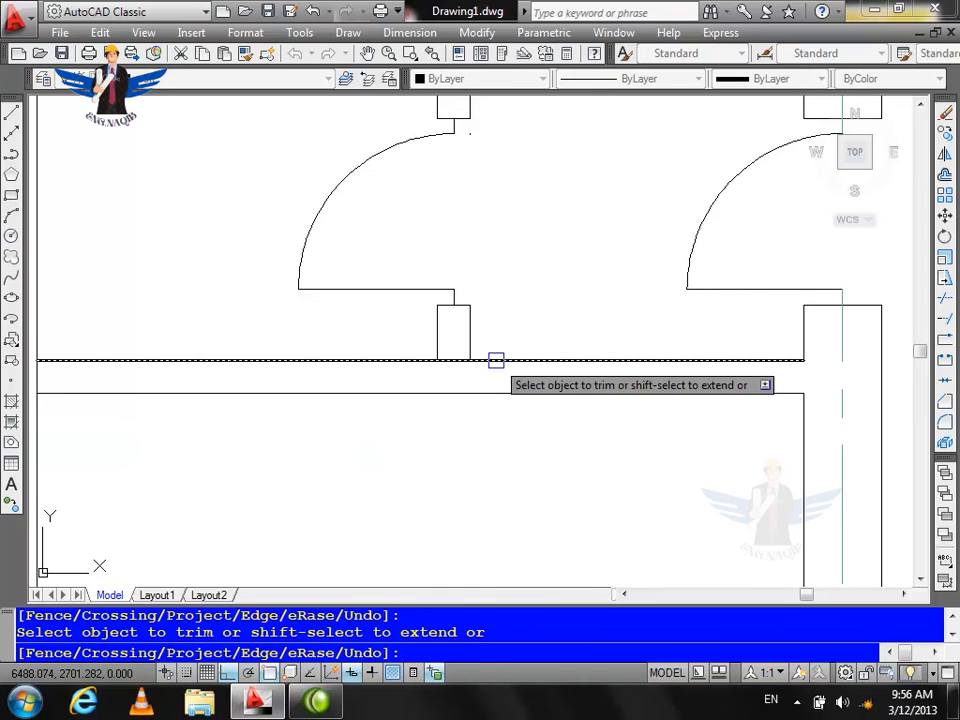
# Trim the horizontal partition's upper line between the two faces of the cross partition
pyautogui.scroll(-3, 457, 363)
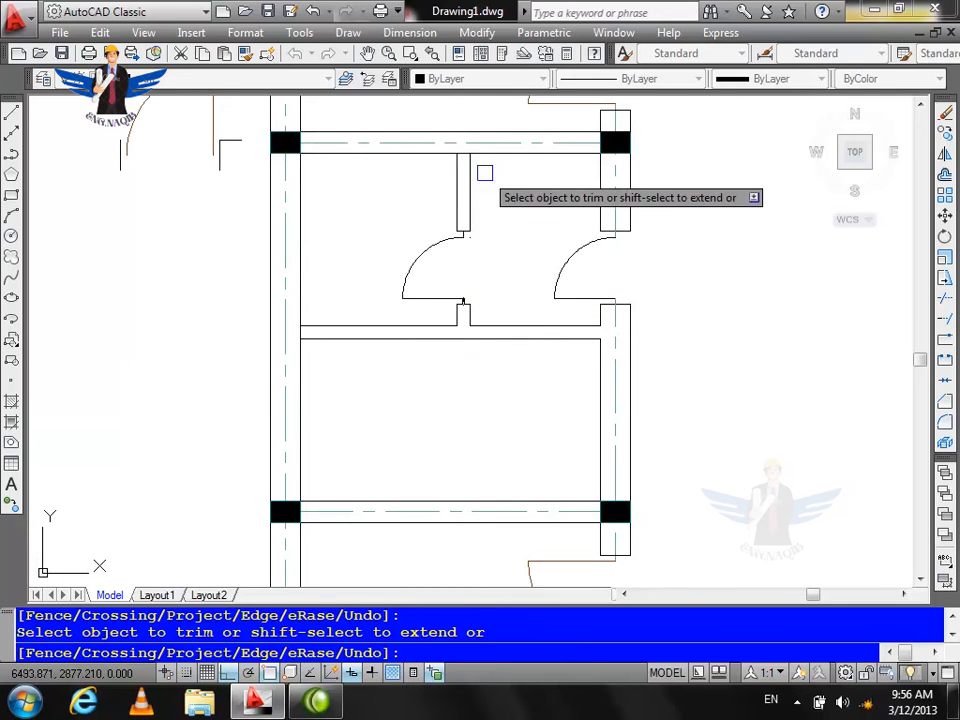
pyautogui.scroll(3, 486, 167)
pyautogui.scroll(-3, 536, 176)
pyautogui.scroll(2, 520, 305)
pyautogui.scroll(-2, 548, 258)
pyautogui.scroll(3, 545, 292)
pyautogui.click(500, 272)
pyautogui.click(490, 279)
pyautogui.press('Escape')
pyautogui.press('Escape')
# Draw a line across the room's lower wall along the inner face of its right-hand column
pyautogui.scroll(2, 544, 356)
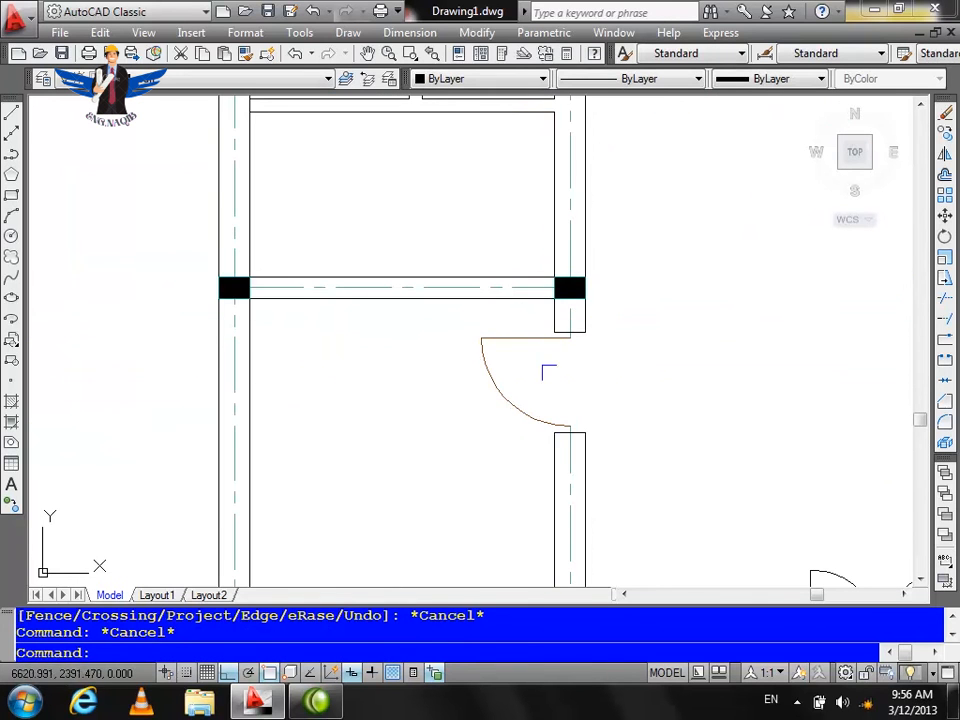
pyautogui.scroll(-2, 548, 387)
pyautogui.scroll(3, 544, 336)
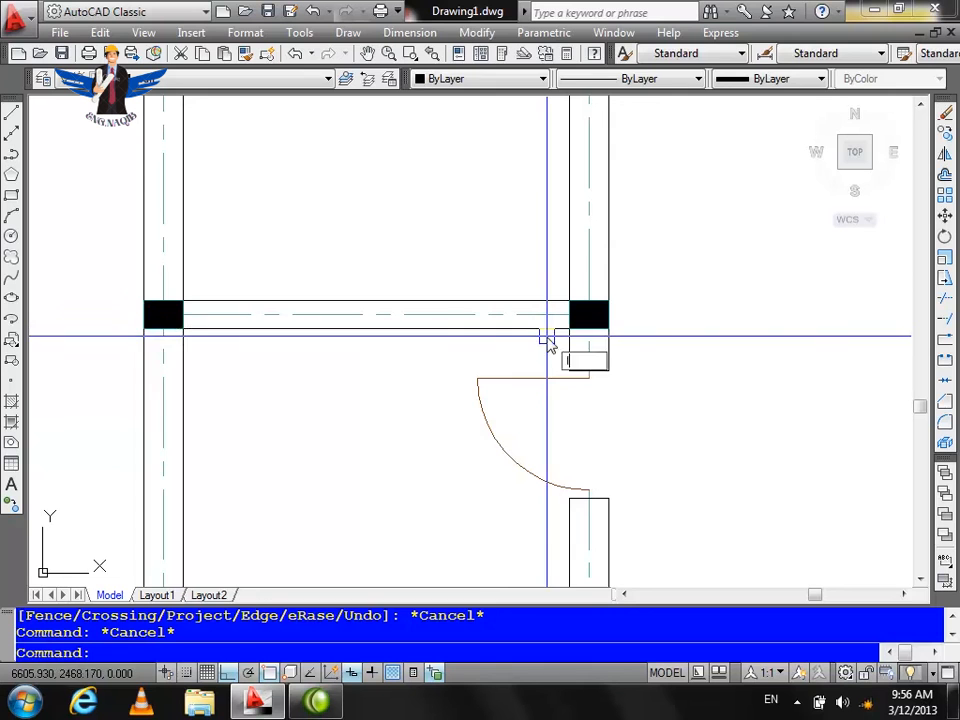
pyautogui.write('l')
pyautogui.press('Return')
pyautogui.click(569, 302)
pyautogui.click(569, 328)
pyautogui.press('Return')
# Offset the line at the column face by 25 to the left
pyautogui.write('o')
pyautogui.press('Return')
pyautogui.write('25')
pyautogui.press('Return')
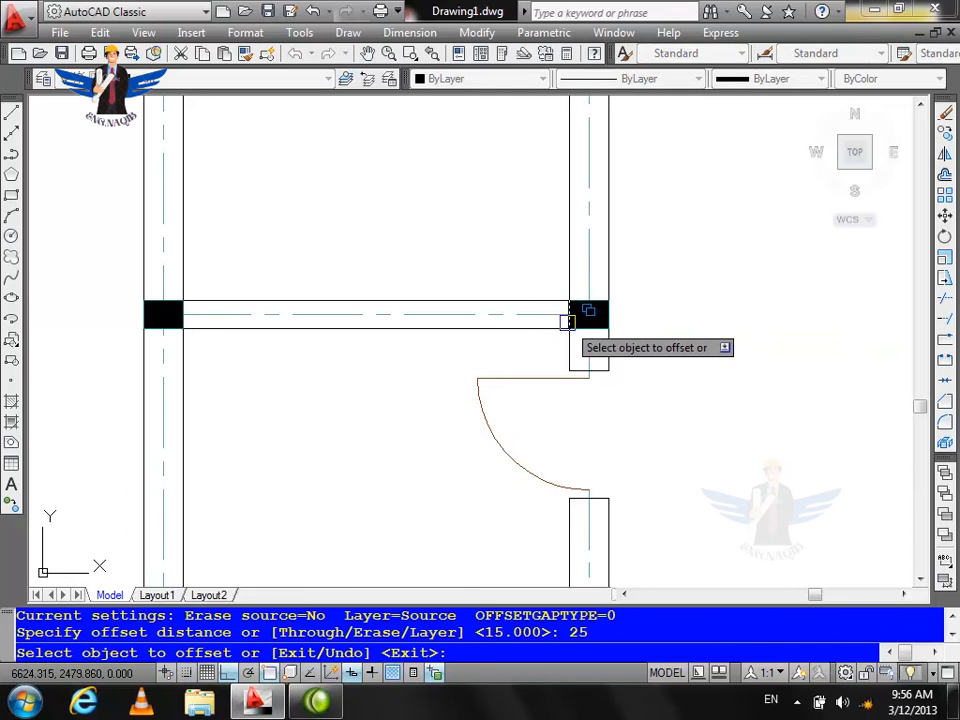
pyautogui.click(567, 321)
pyautogui.click(484, 214)
# Offset the new jamb line by 7 to the left for the door frame
pyautogui.press('Return')
pyautogui.press('Return')
pyautogui.write('7')
pyautogui.press('Return')
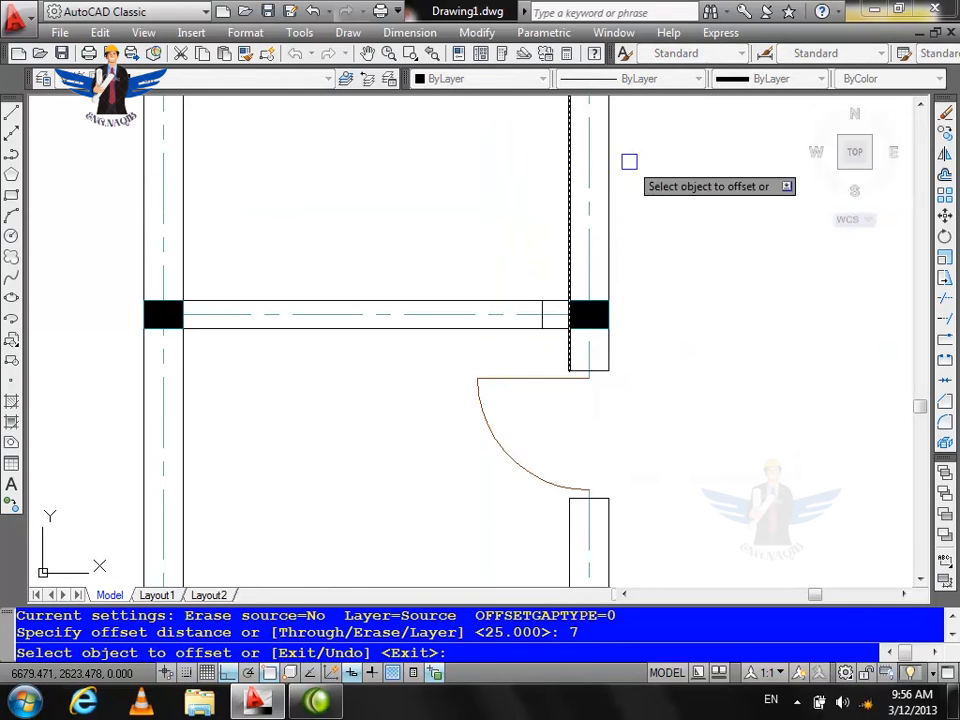
pyautogui.click(552, 316)
pyautogui.click(499, 210)
# Offset the frame line by 70 to the left to set the door width
pyautogui.press('Return')
pyautogui.press('Return')
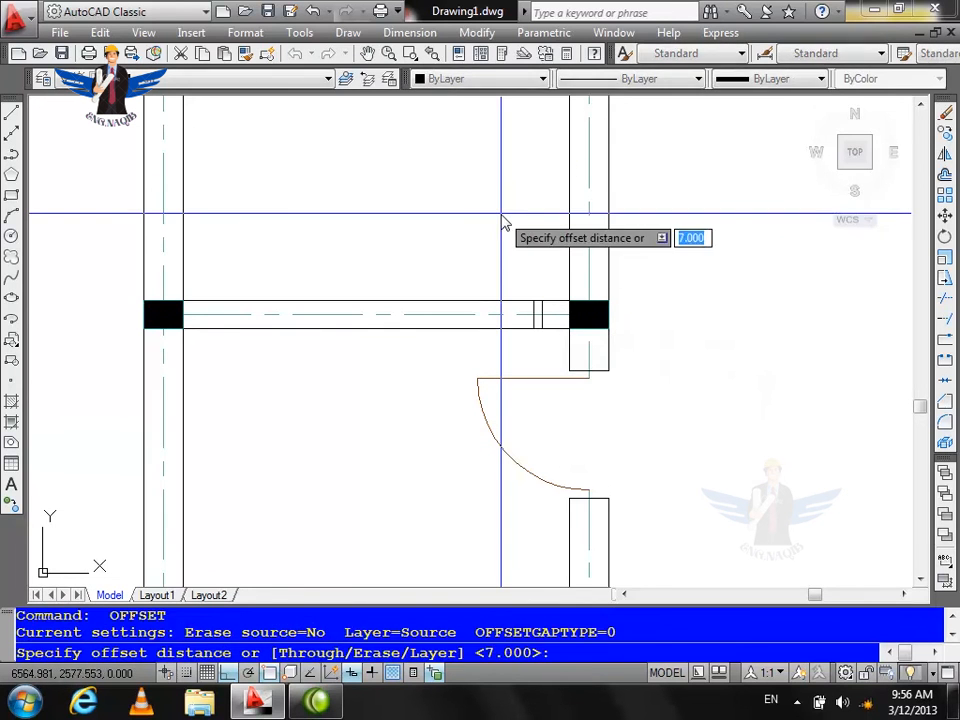
pyautogui.write('70')
pyautogui.press('Return')
pyautogui.click(535, 314)
pyautogui.click(484, 258)
# Offset the opening's left frame line by 7 to the left to complete the second jamb
pyautogui.press('Return')
pyautogui.press('Return')
pyautogui.write('7')
pyautogui.press('Return')
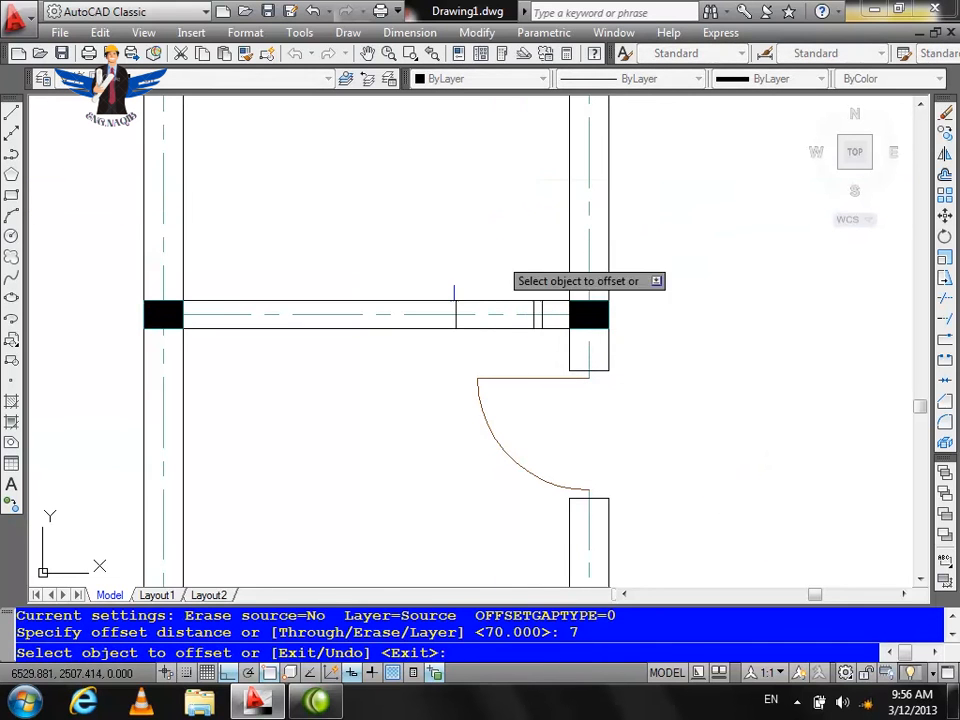
pyautogui.click(457, 318)
pyautogui.click(514, 390)
pyautogui.click(448, 262)
pyautogui.press('Escape')
pyautogui.press('Escape')
pyautogui.press('Escape')
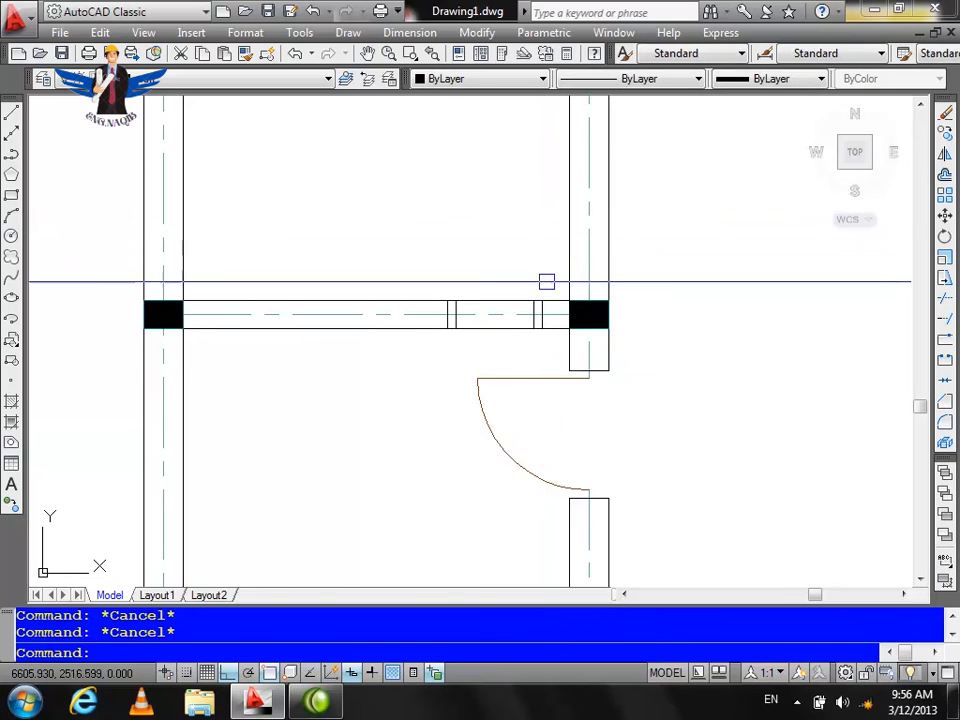
# Extend both lines of the cross partition down to the upper face of the room's lower wall
pyautogui.scroll(-2, 534, 248)
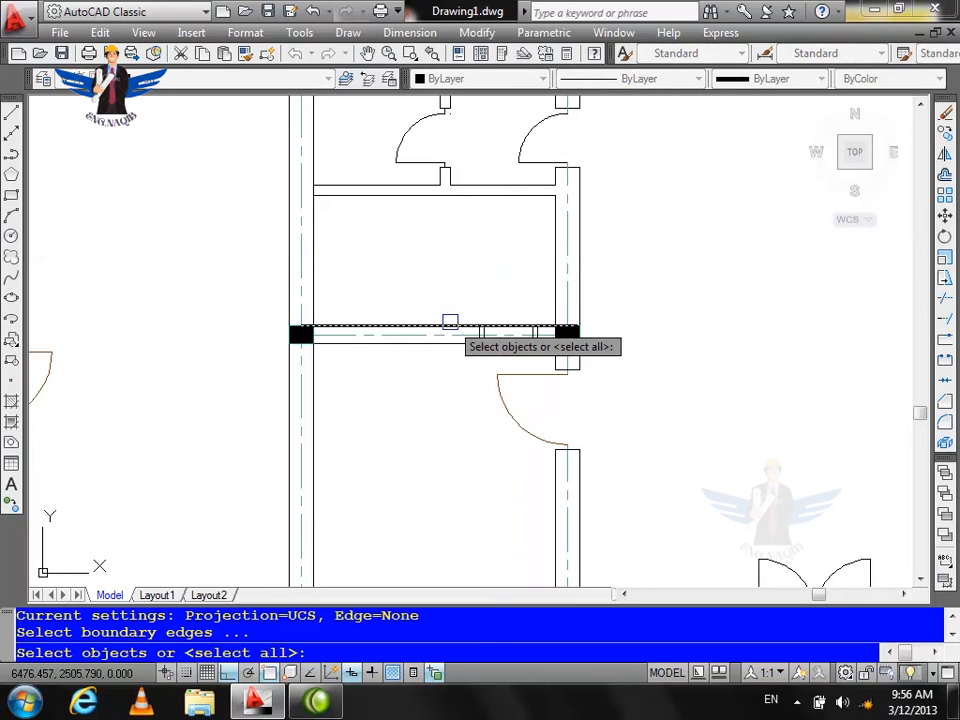
pyautogui.scroll(3, 447, 158)
pyautogui.click(476, 204)
pyautogui.click(420, 204)
pyautogui.press('Escape')
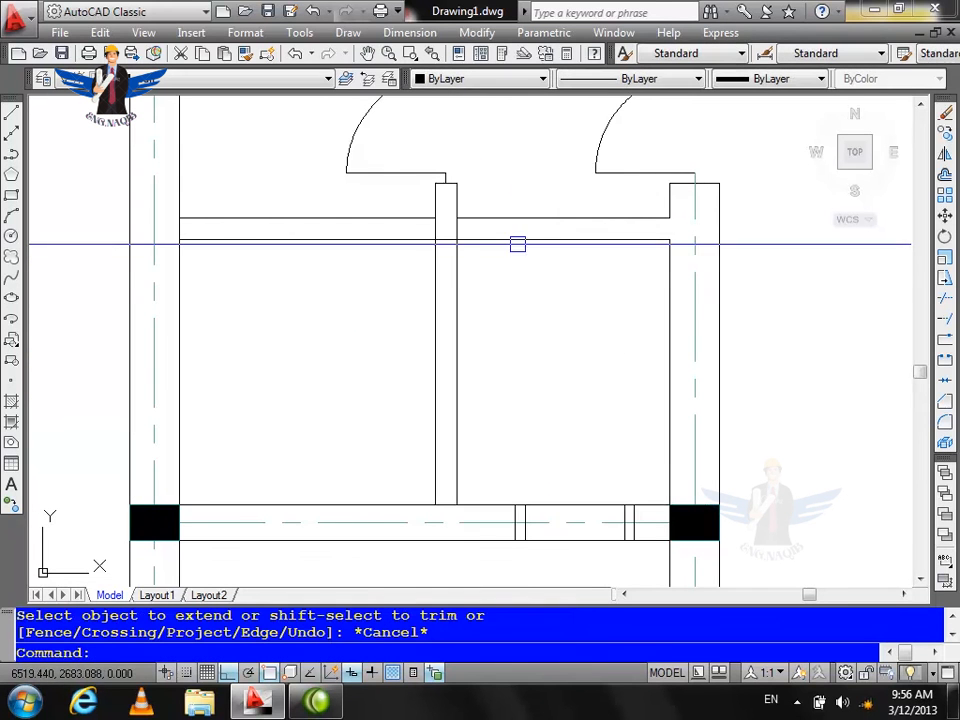
# Trim the overlapping partition lines where the cross partition meets the horizontal partition
pyautogui.press('Return')
pyautogui.press('Return')
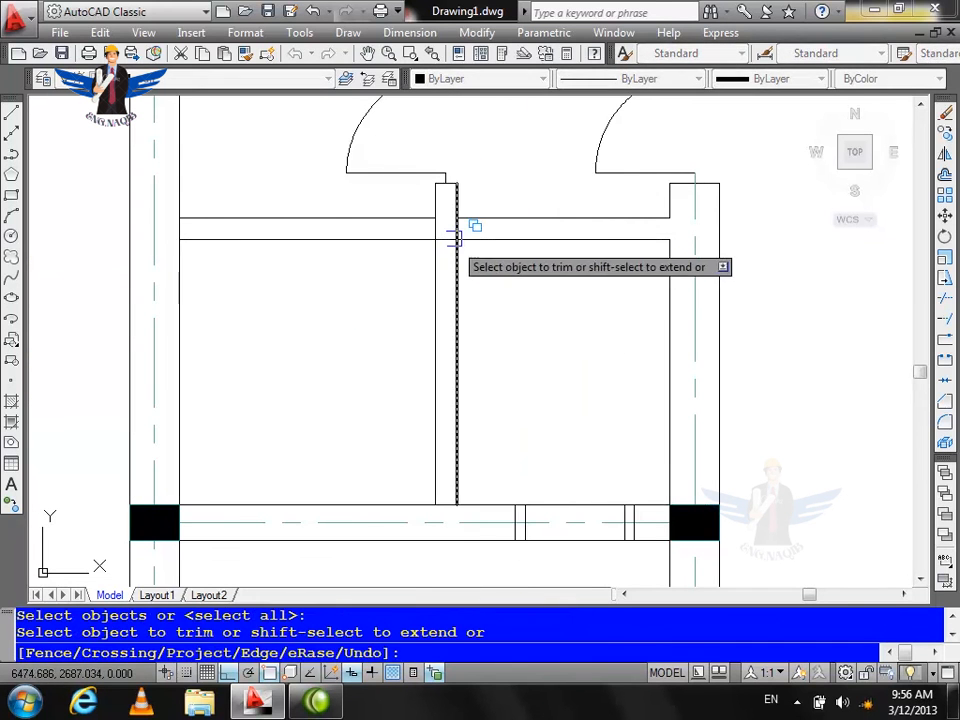
pyautogui.scroll(4, 457, 239)
pyautogui.click(476, 229)
pyautogui.click(405, 219)
pyautogui.scroll(-4, 442, 219)
pyautogui.scroll(5, 495, 180)
pyautogui.scroll(-4, 495, 398)
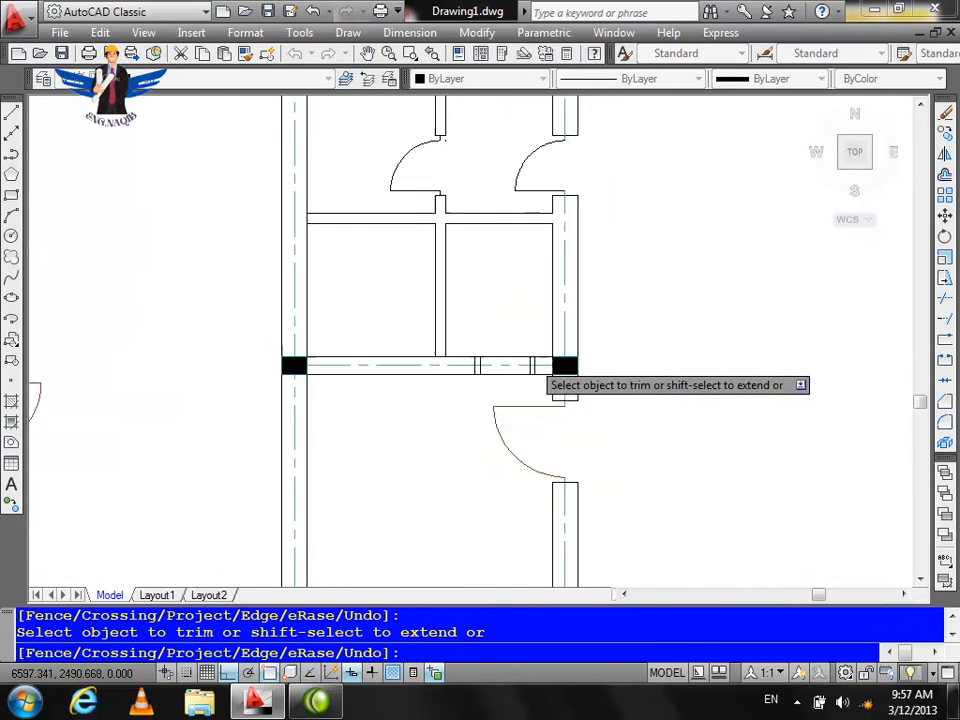
pyautogui.scroll(3, 540, 345)
pyautogui.press('Escape')
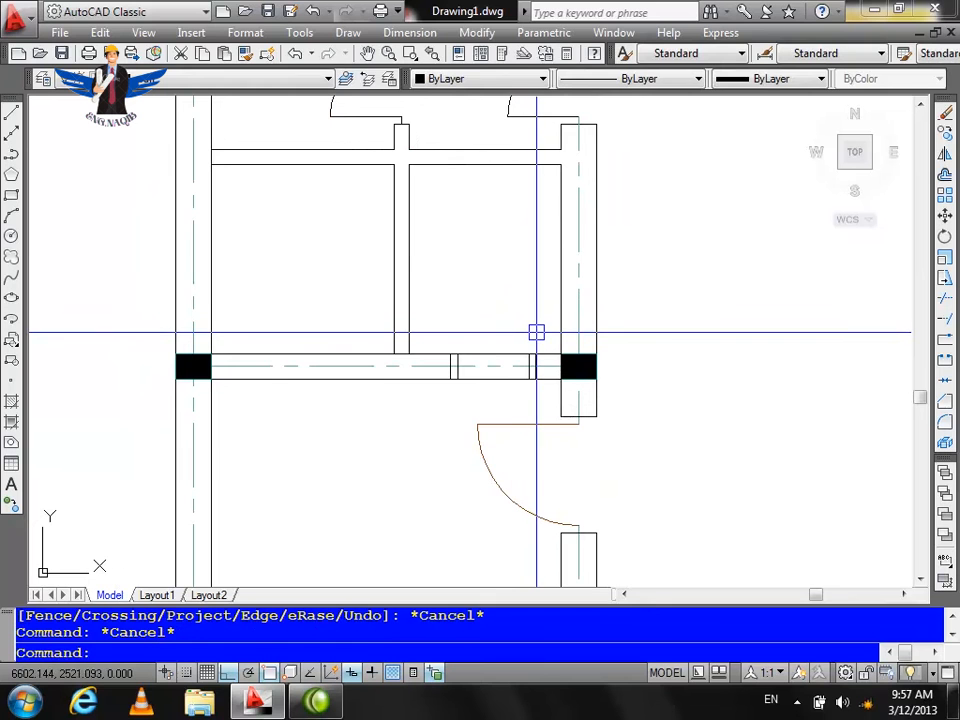
# Draw a circle centred on the midpoint of the right frame line with its radius reaching the left frame line
pyautogui.write('c')
pyautogui.press('Return')
pyautogui.scroll(3, 536, 386)
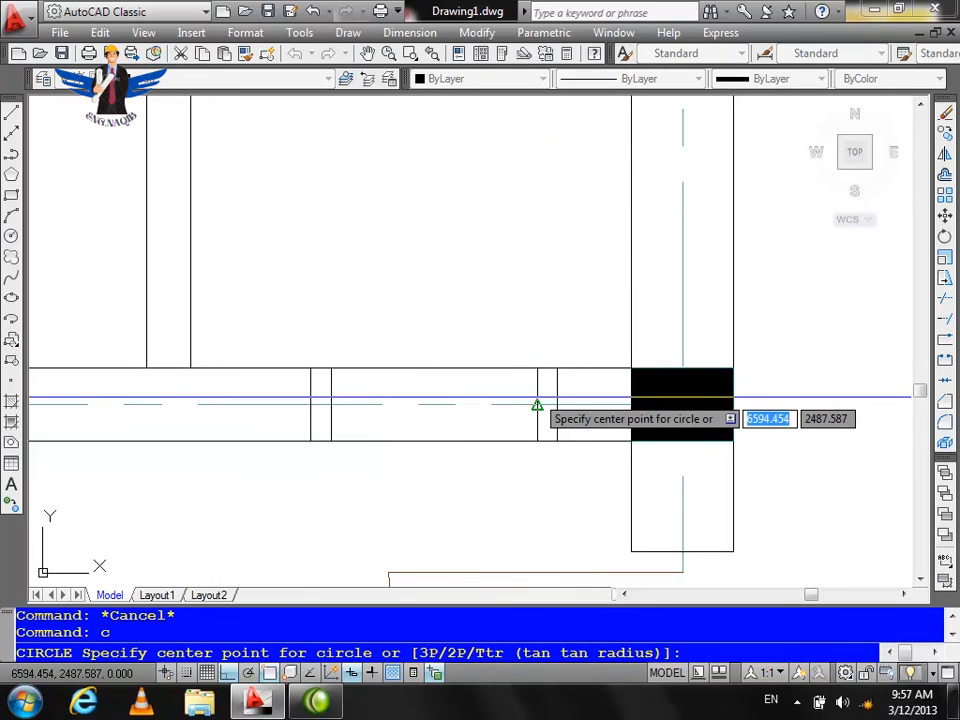
pyautogui.click(536, 400)
pyautogui.click(332, 403)
pyautogui.press('Escape')
# Extend the right frame line up to the circle to form the door leaf
pyautogui.write('ex')
pyautogui.press('Return')
pyautogui.press('Return')
pyautogui.click(537, 385)
pyautogui.press('Escape')
# Trim the circle beside the leaf and below the wall, and the wall lines between the frame lines
pyautogui.write('tr')
pyautogui.press('Return')
pyautogui.press('Return')
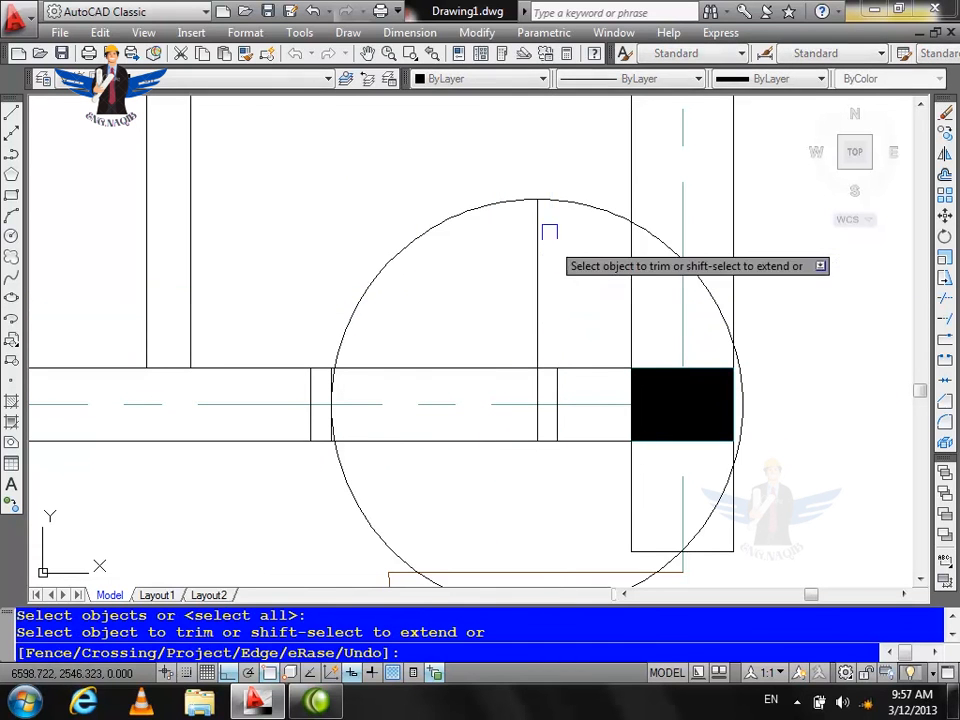
pyautogui.click(574, 204)
pyautogui.click(463, 317)
pyautogui.click(443, 453)
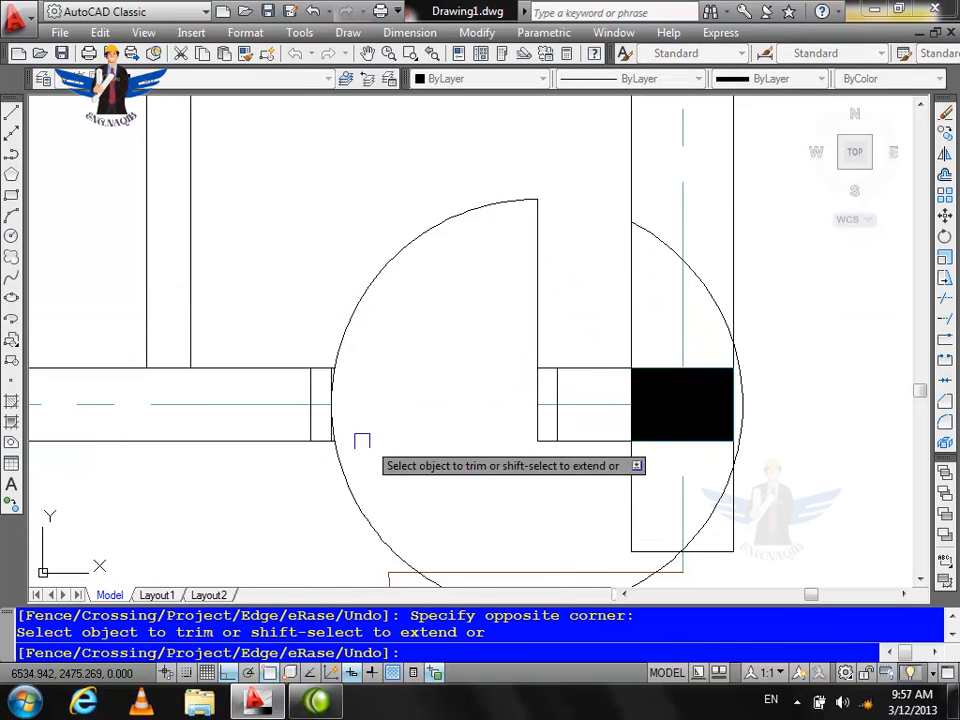
pyautogui.click(336, 441)
pyautogui.click(330, 446)
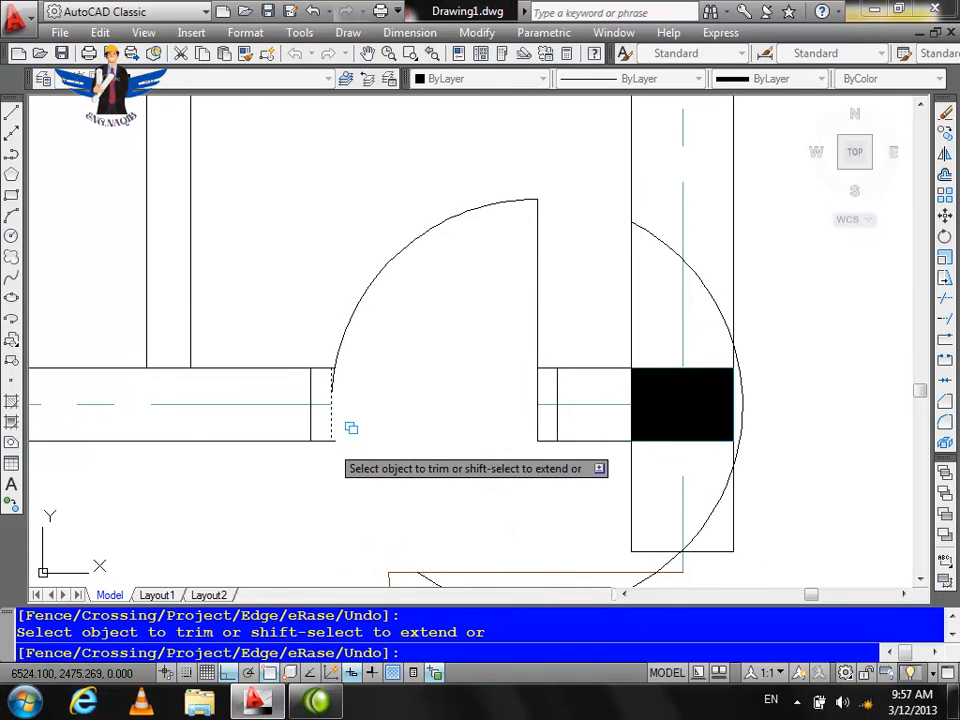
pyautogui.click(330, 444)
pyautogui.click(329, 444)
# Trim the excess wall and frame line ends beside the new door's jambs
pyautogui.scroll(-2, 329, 444)
pyautogui.scroll(4, 330, 376)
pyautogui.scroll(-3, 290, 294)
pyautogui.scroll(3, 486, 325)
pyautogui.click(419, 298)
pyautogui.click(420, 398)
pyautogui.click(374, 474)
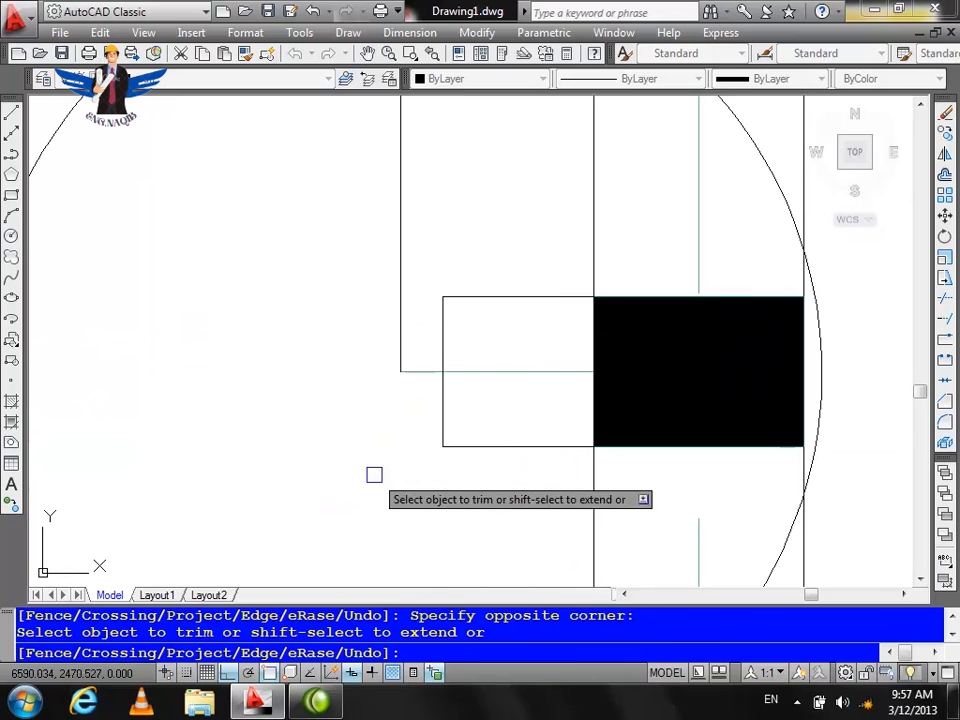
# Erase the leftover circle arc and the two stray line pieces beside the door swing's left end
pyautogui.scroll(-3, 439, 437)
pyautogui.press('Escape')
pyautogui.click(531, 294)
pyautogui.press('Delete')
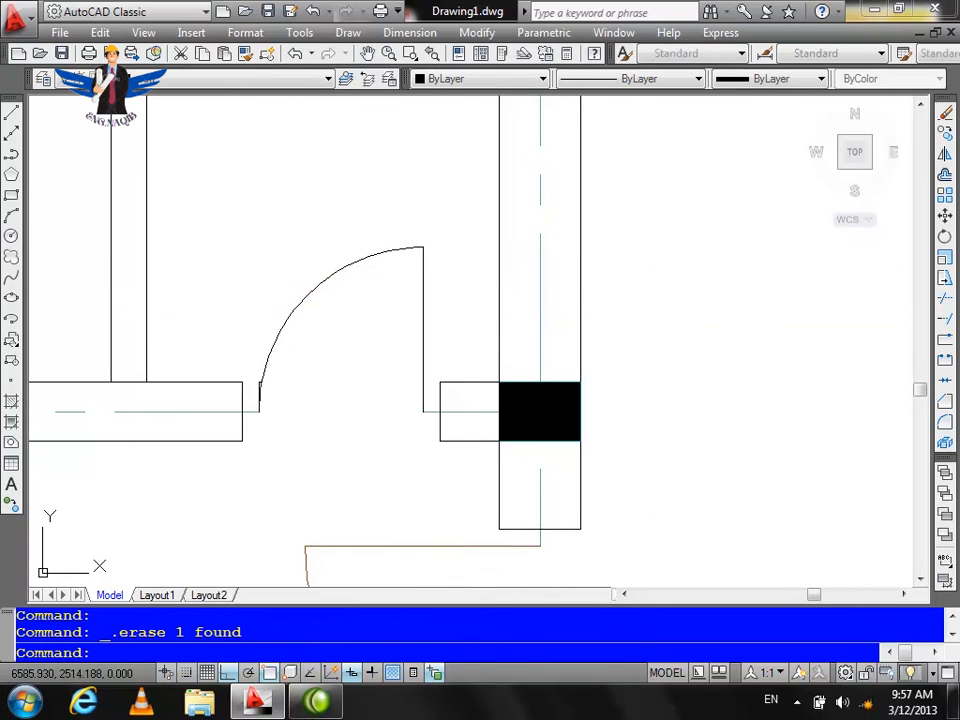
pyautogui.scroll(4, 242, 384)
pyautogui.scroll(3, 262, 398)
pyautogui.click(327, 320)
pyautogui.click(298, 358)
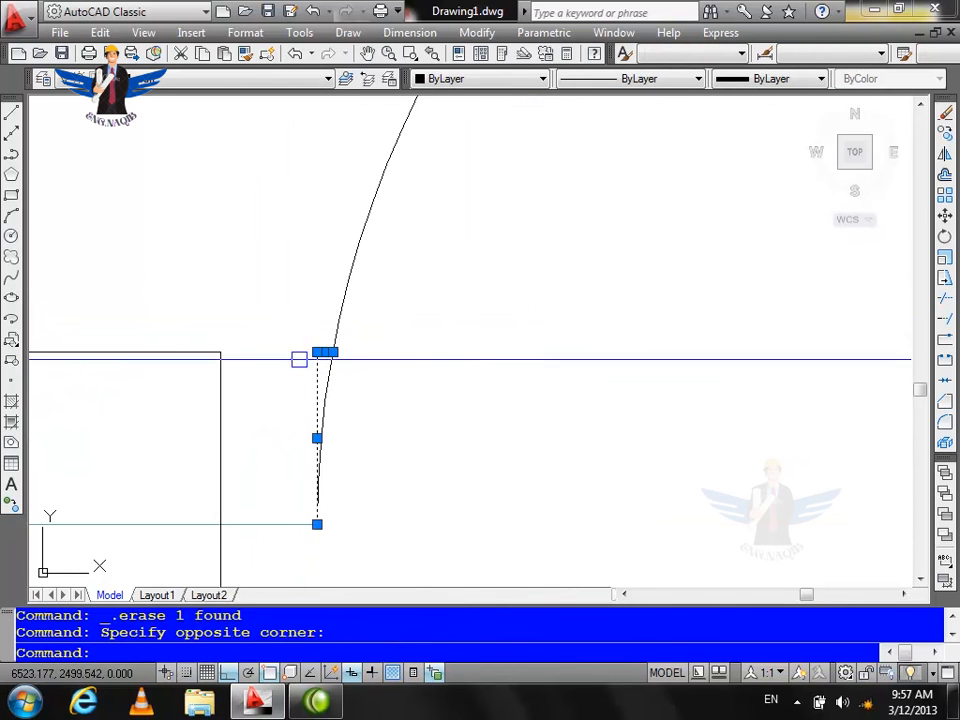
pyautogui.press('Delete')
# Copy the cross-partition door with its jambs and partition stub down to the partition's base at the lower wall
pyautogui.scroll(-3, 513, 296)
pyautogui.scroll(-5, 460, 255)
pyautogui.scroll(5, 409, 205)
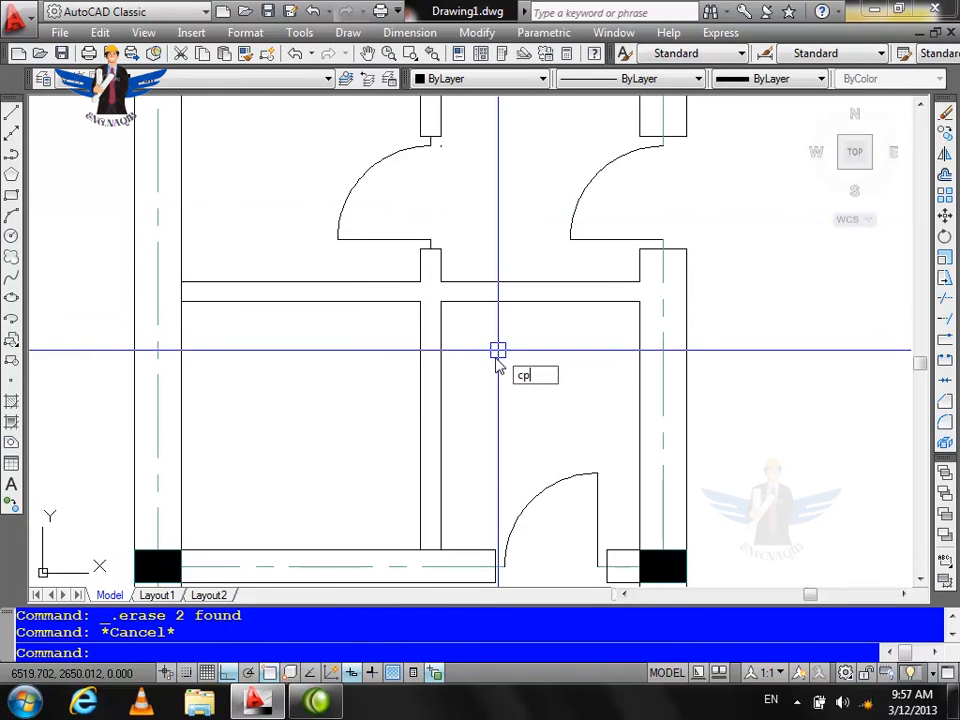
pyautogui.scroll(1, 470, 228)
pyautogui.click(513, 187)
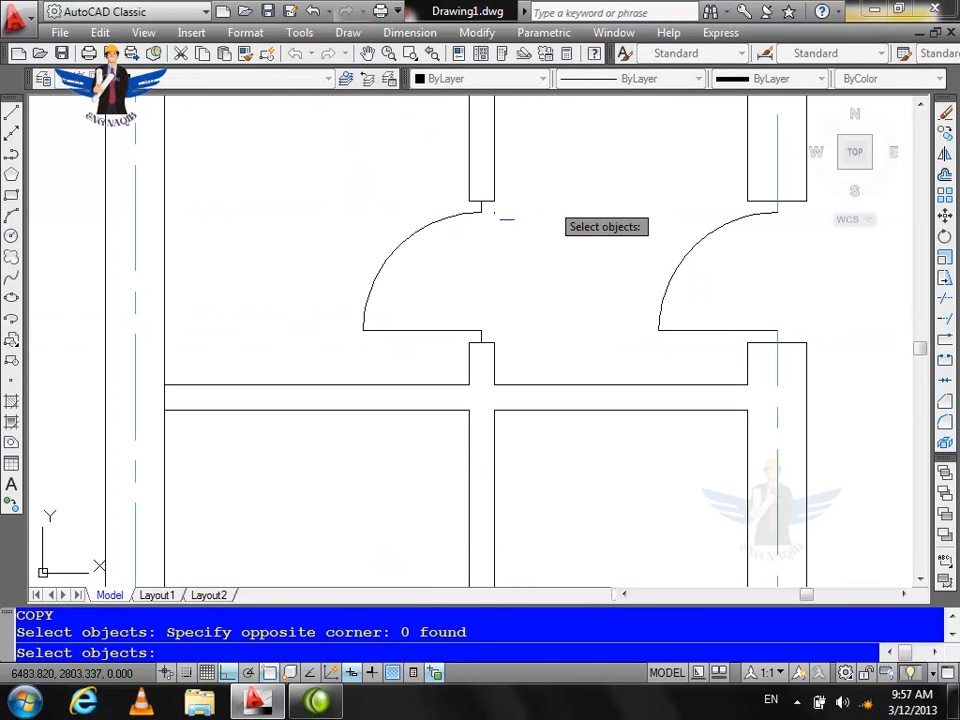
pyautogui.click(283, 213)
pyautogui.click(594, 361)
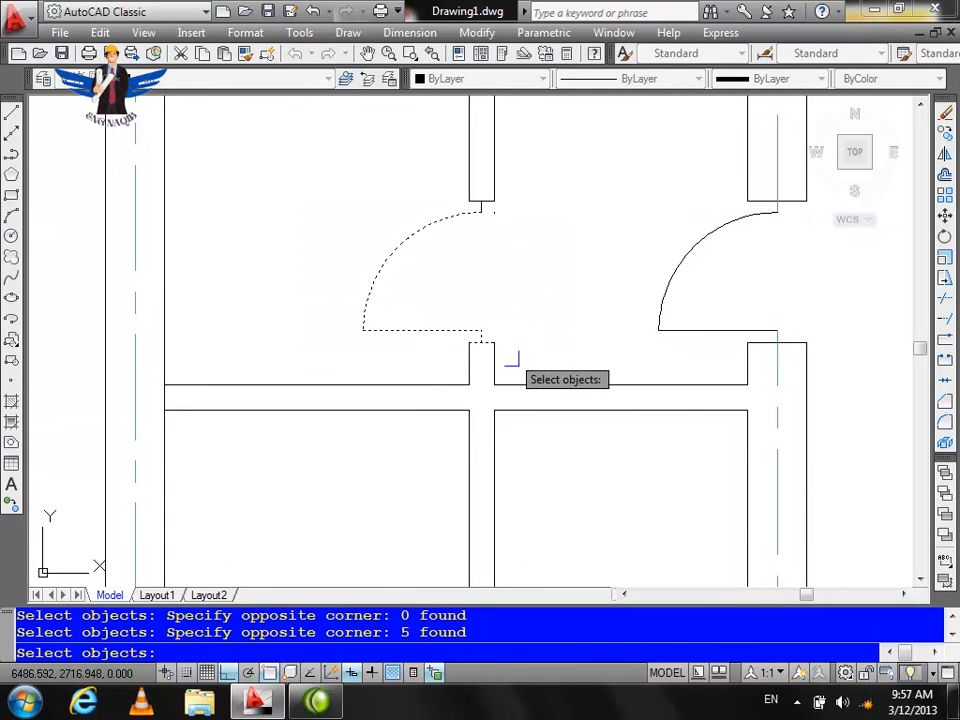
pyautogui.click(467, 361)
pyautogui.click(489, 364)
pyautogui.scroll(1, 486, 191)
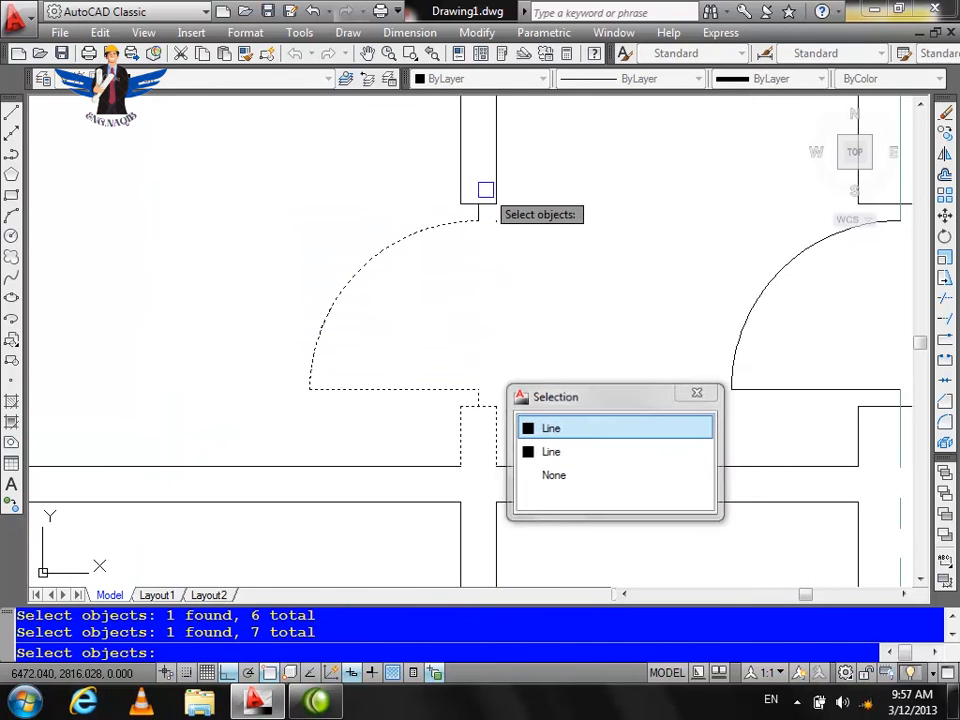
pyautogui.click(486, 196)
pyautogui.click(557, 266)
pyautogui.press('Return')
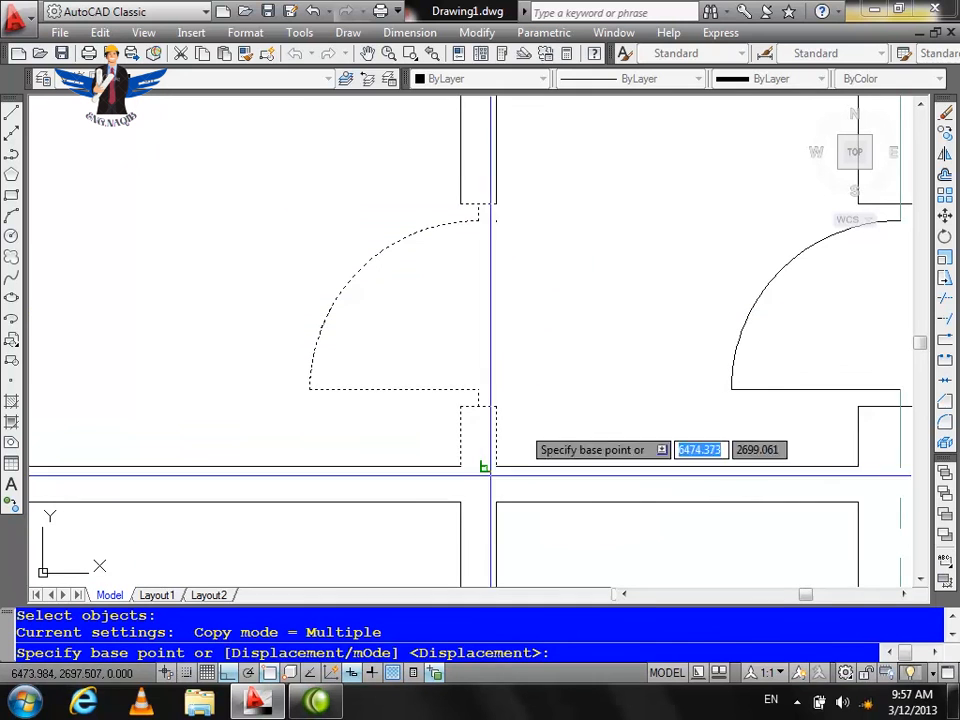
pyautogui.click(462, 464)
pyautogui.scroll(-4, 488, 358)
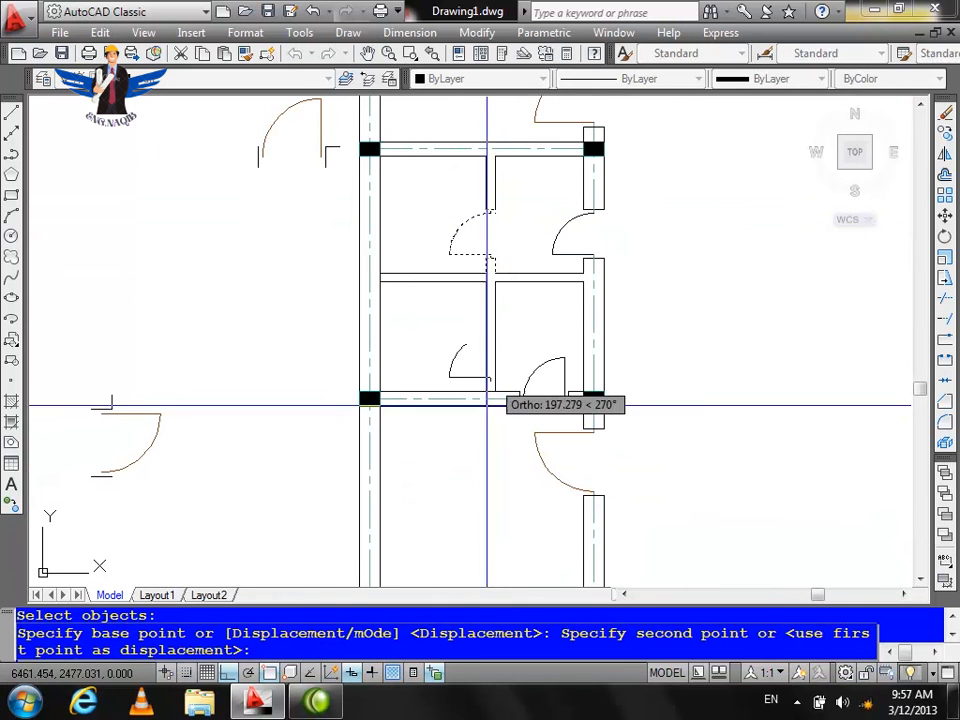
pyautogui.scroll(5, 495, 365)
pyautogui.click(489, 343)
pyautogui.scroll(-2, 514, 399)
pyautogui.press('Escape')
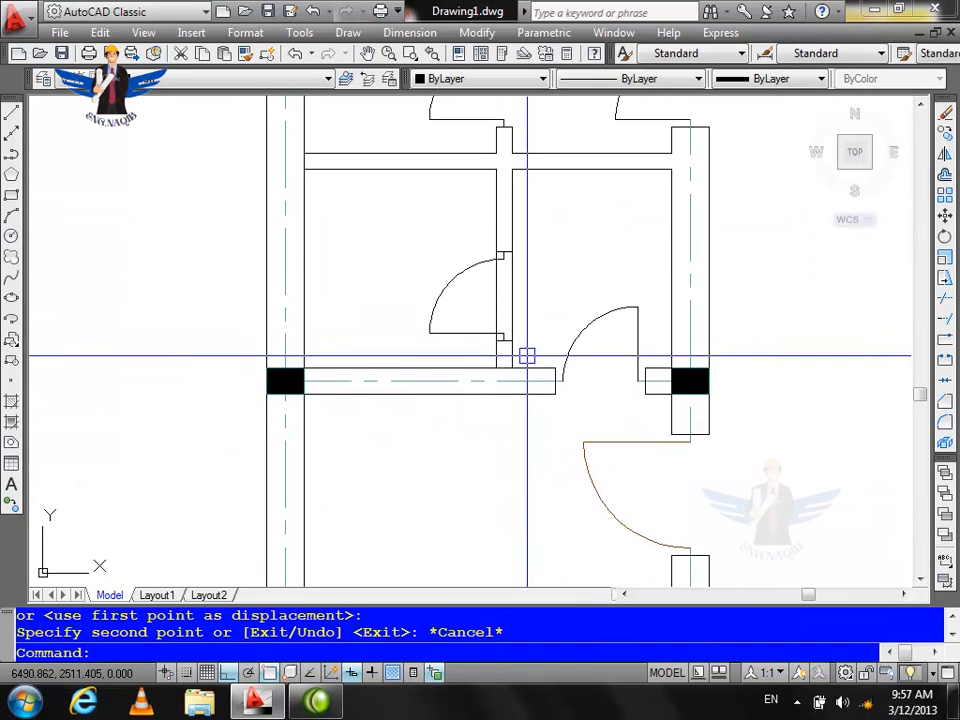
# Trim the partition lines across the copied door opening, the excess frame line ends, and the wall line under the partition stub
pyautogui.write('tr')
pyautogui.press('Return')
pyautogui.press('Return')
pyautogui.click(523, 296)
pyautogui.click(496, 296)
pyautogui.scroll(4, 494, 251)
pyautogui.click(506, 275)
pyautogui.scroll(-2, 505, 190)
pyautogui.scroll(4, 506, 240)
pyautogui.click(507, 249)
pyautogui.scroll(-4, 519, 144)
pyautogui.click(513, 521)
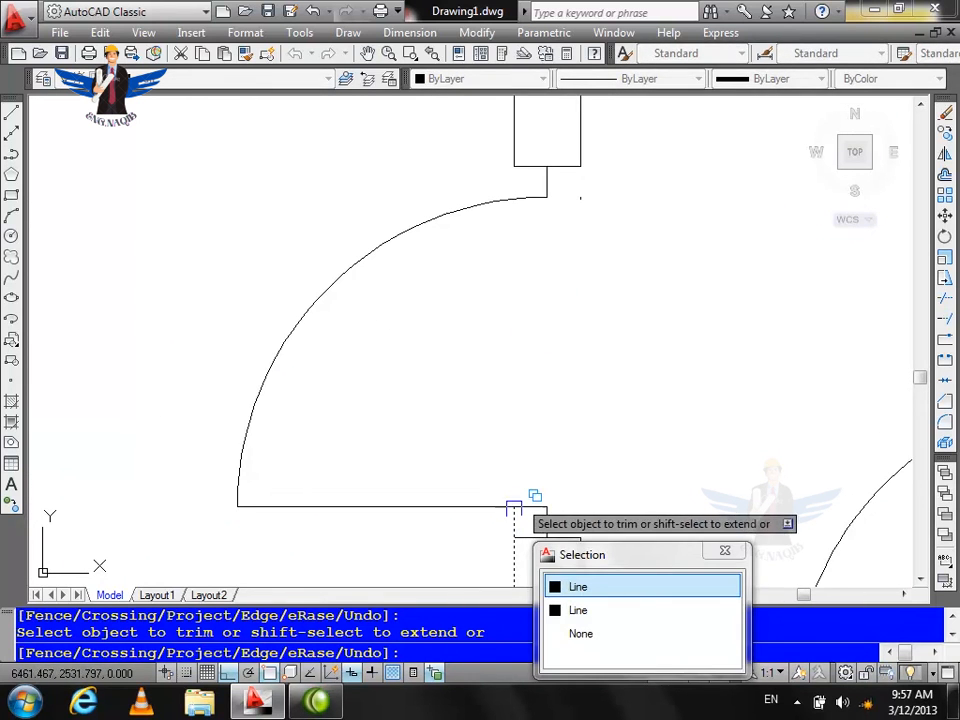
pyautogui.click(513, 521)
pyautogui.scroll(3, 514, 519)
pyautogui.click(514, 518)
pyautogui.scroll(-4, 507, 321)
pyautogui.scroll(-2, 545, 299)
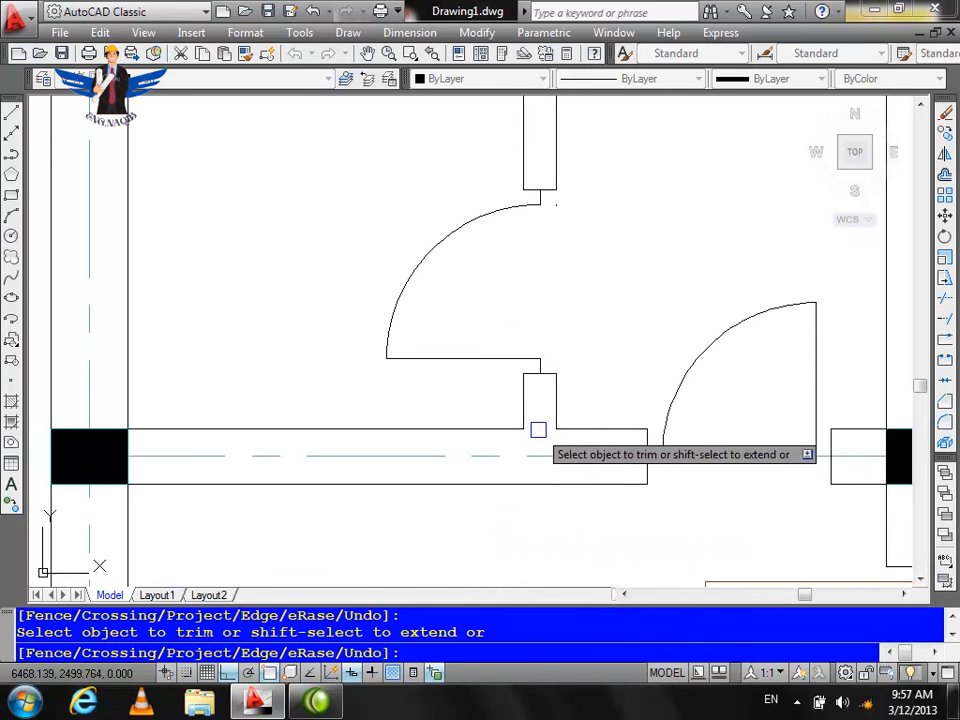
pyautogui.press('Escape')
pyautogui.press('Escape')
pyautogui.press('Escape')
# Offset the inner face of the small right-hand room's left wall 130 into the room
pyautogui.scroll(-8, 538, 430)
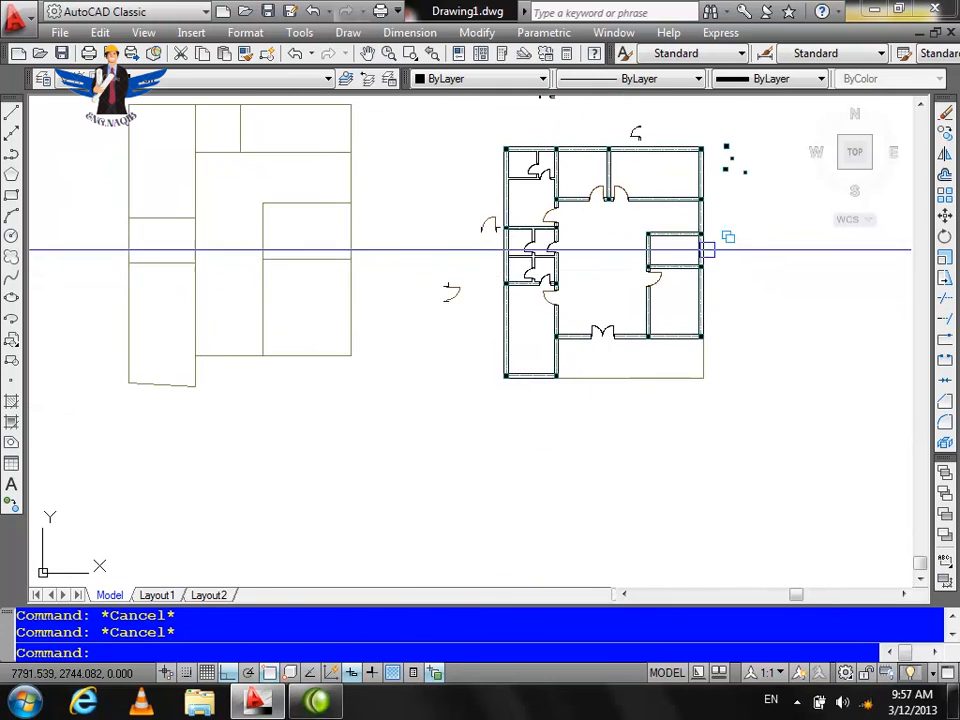
pyautogui.scroll(4, 707, 236)
pyautogui.moveTo(623, 263); pyautogui.dragTo(586, 293)
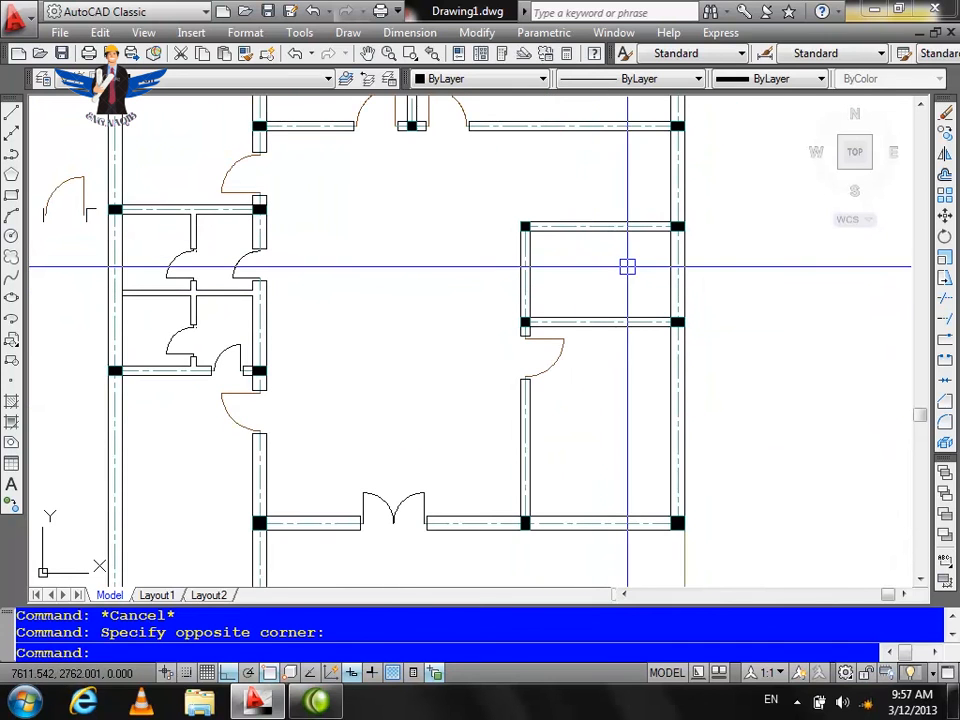
pyautogui.press('Escape')
pyautogui.scroll(3, 593, 267)
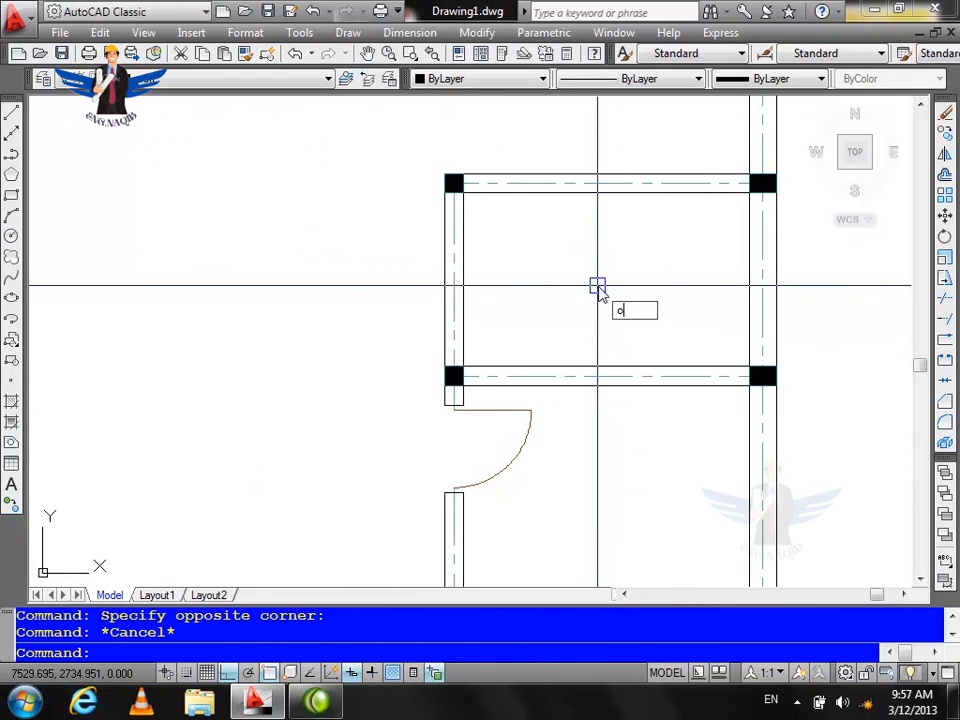
pyautogui.press('Return')
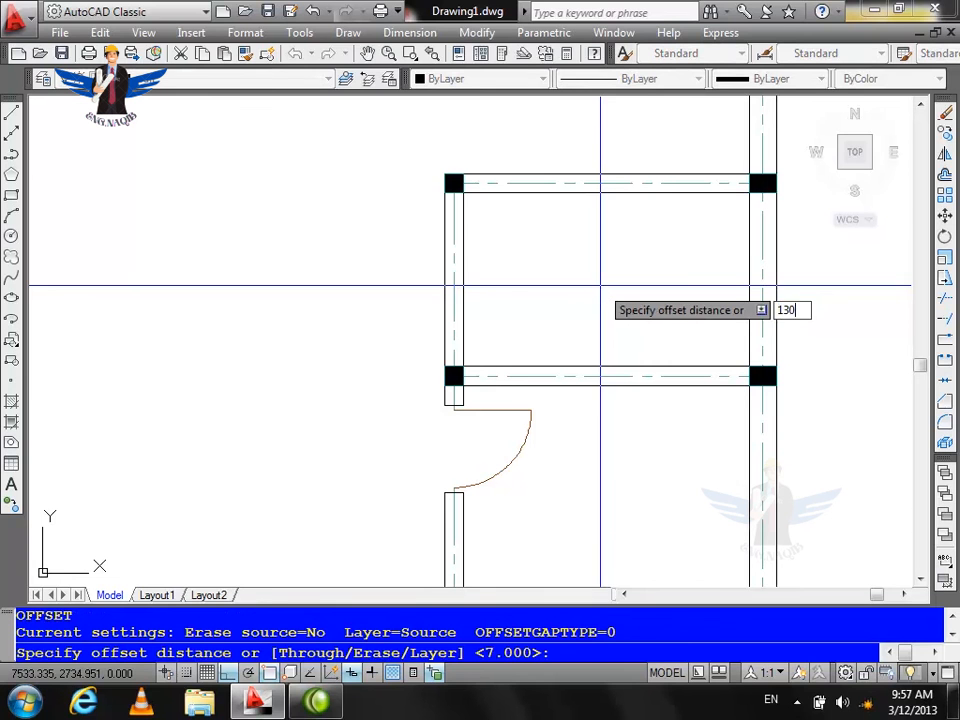
pyautogui.press('Return')
pyautogui.click(464, 283)
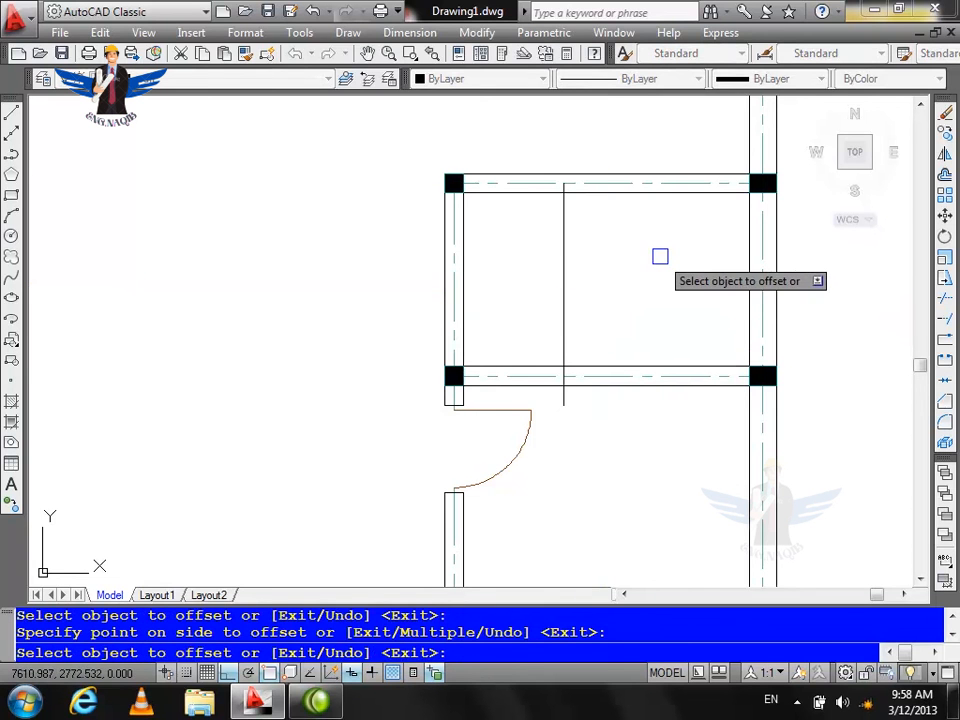
# Offset the new partition line 15 to the right to give the partition its thickness
pyautogui.press('Return')
pyautogui.press('Return')
pyautogui.write('15')
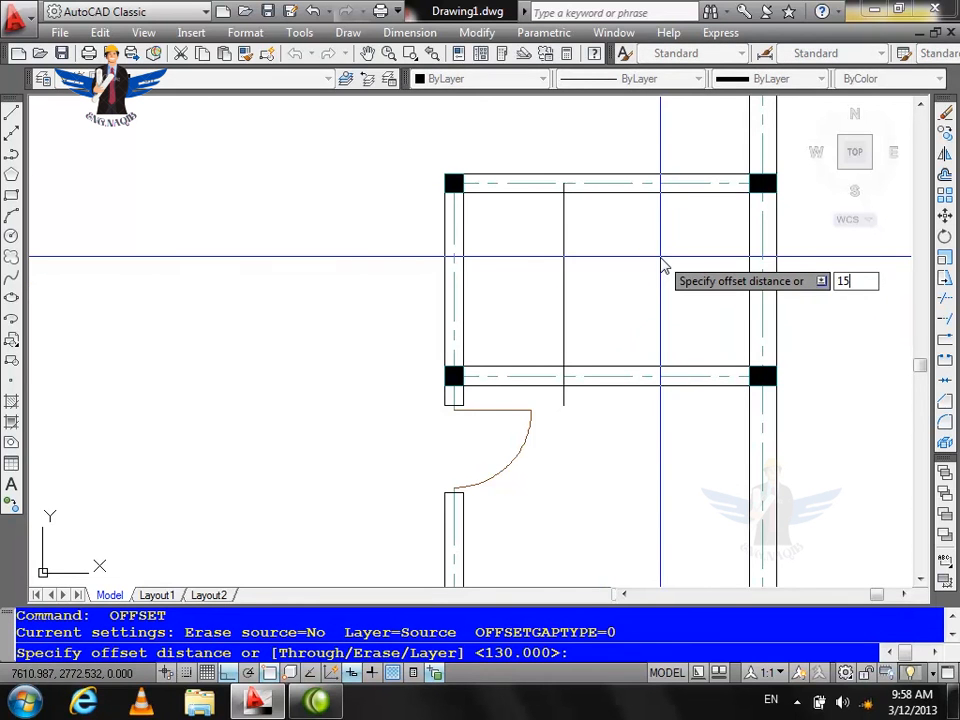
pyautogui.press('Return')
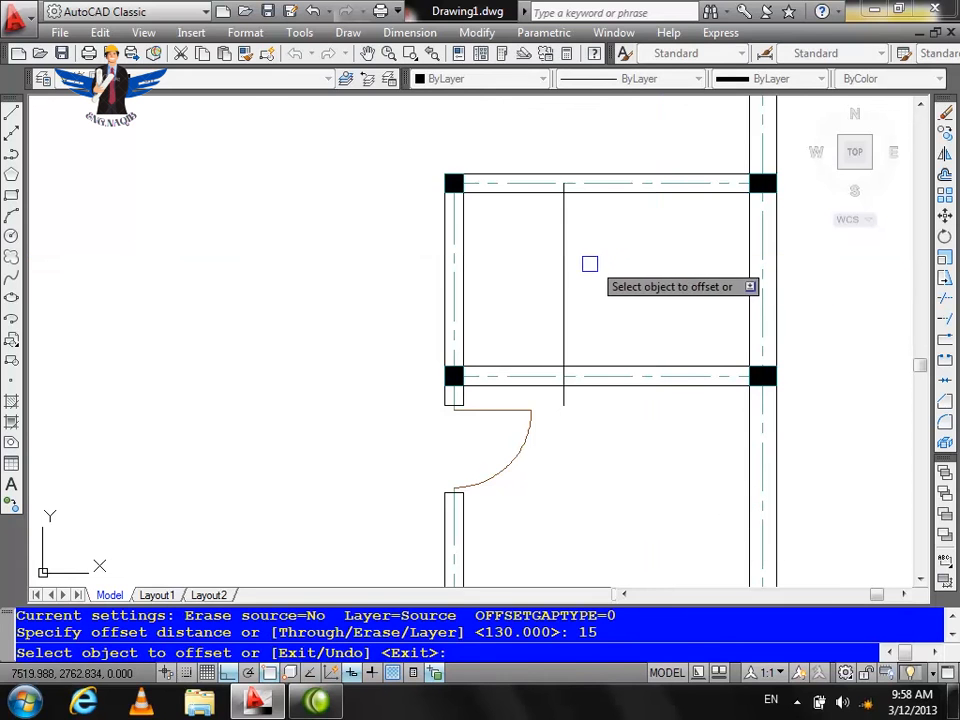
pyautogui.click(565, 265)
pyautogui.click(615, 265)
pyautogui.press('Escape')
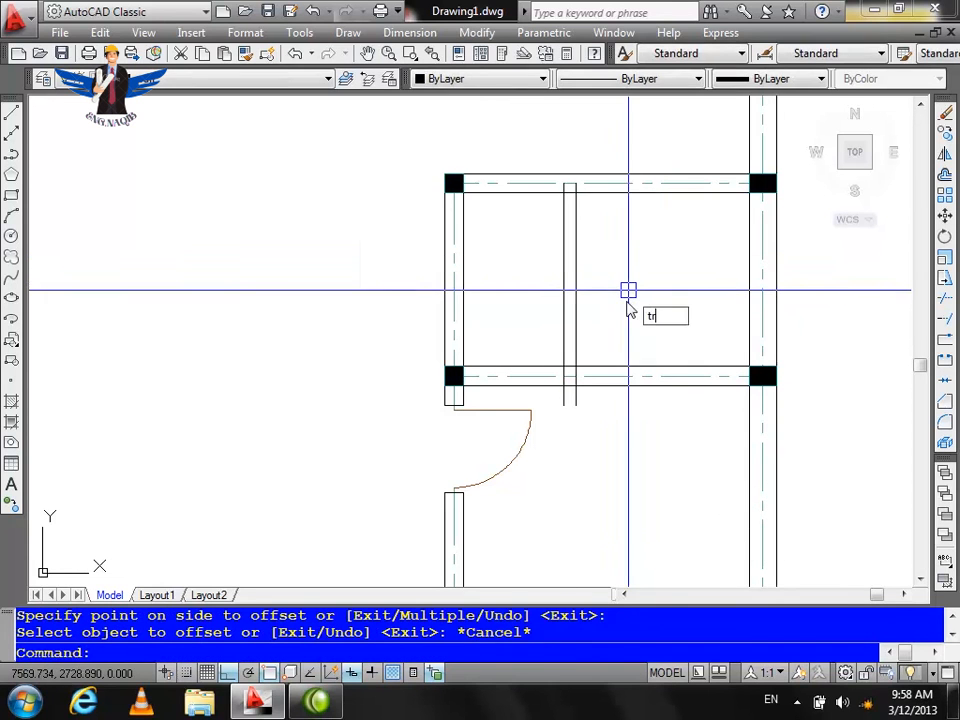
# Trim the new partition's line ends that run into and past the room's lower and upper walls
pyautogui.press('Return')
pyautogui.press('Return')
pyautogui.scroll(4, 572, 428)
pyautogui.click(614, 366)
pyautogui.scroll(3, 563, 328)
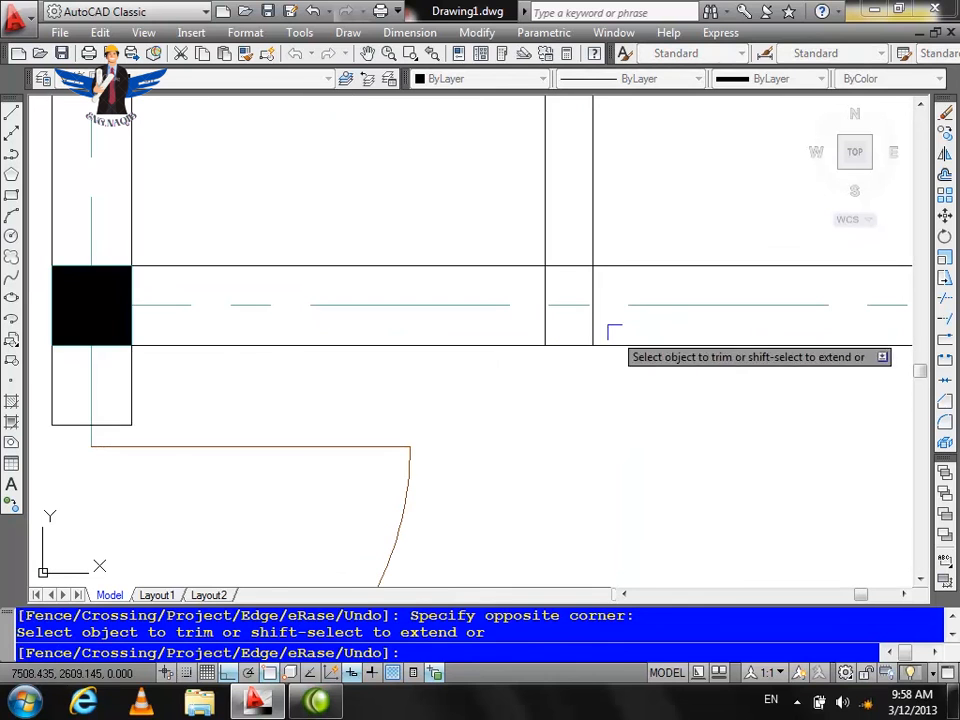
pyautogui.click(590, 291)
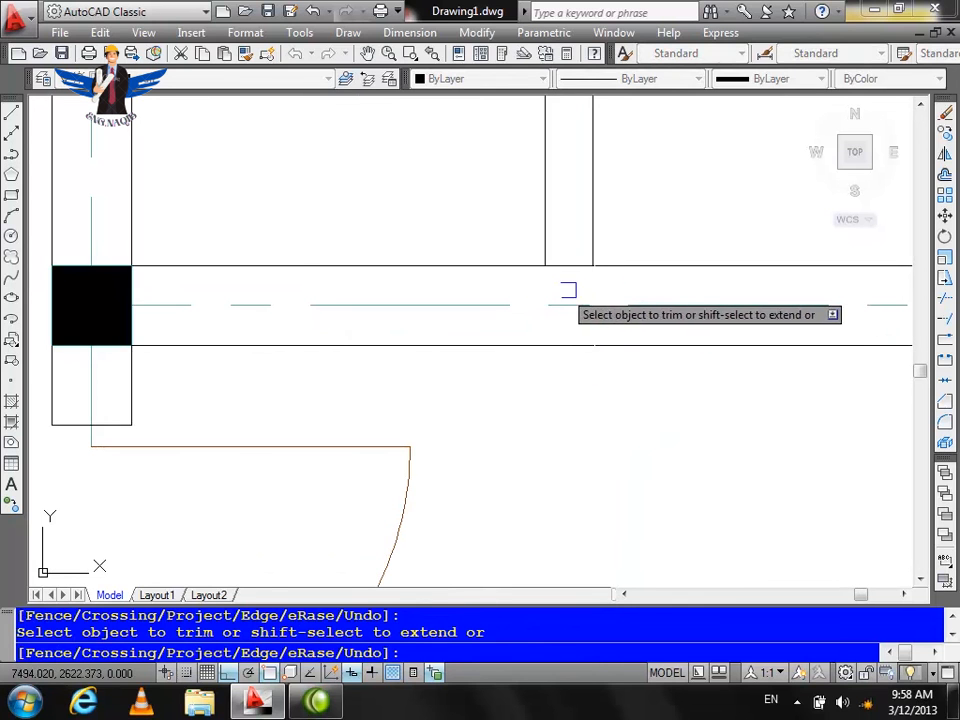
pyautogui.scroll(-4, 558, 291)
pyautogui.scroll(-3, 589, 139)
pyautogui.scroll(5, 600, 214)
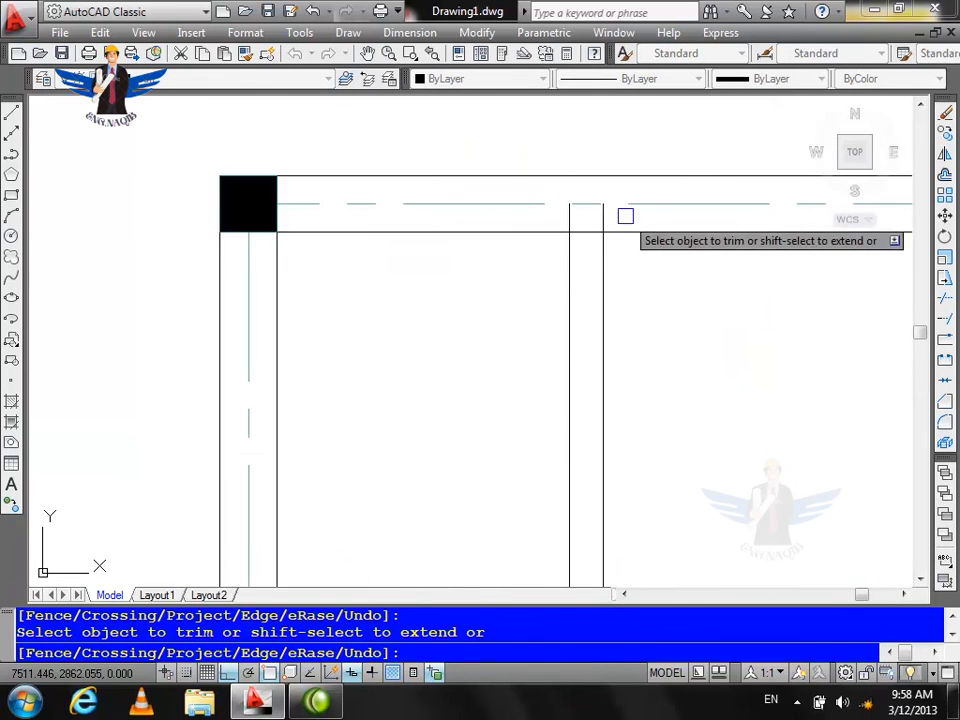
pyautogui.click(570, 218)
pyautogui.scroll(-4, 585, 315)
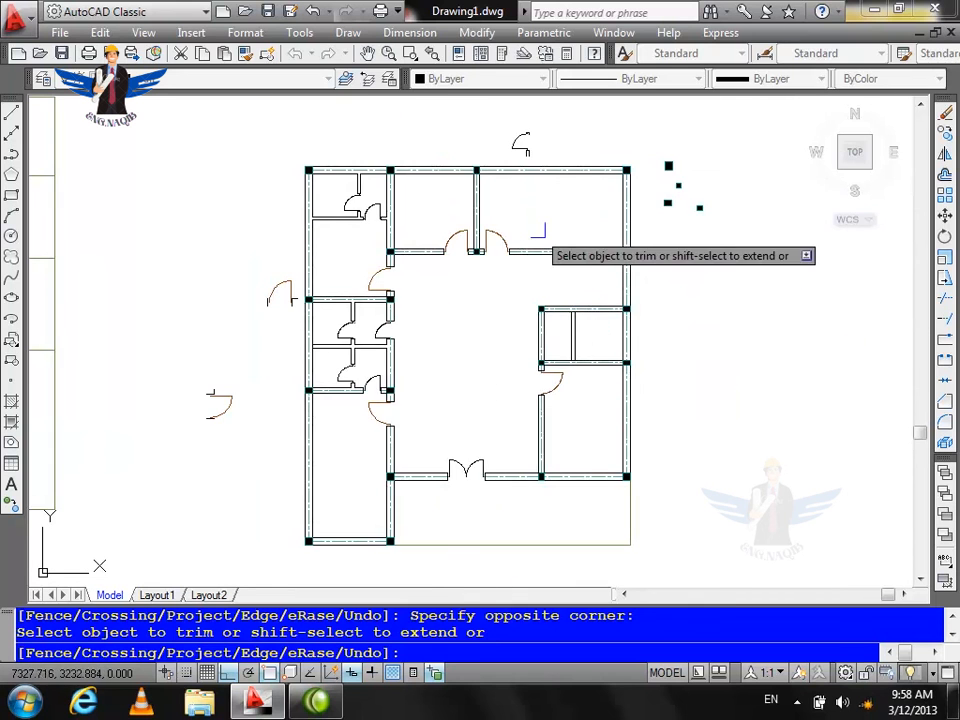
pyautogui.scroll(-2, 540, 280)
pyautogui.scroll(3, 485, 215)
pyautogui.press('Escape')
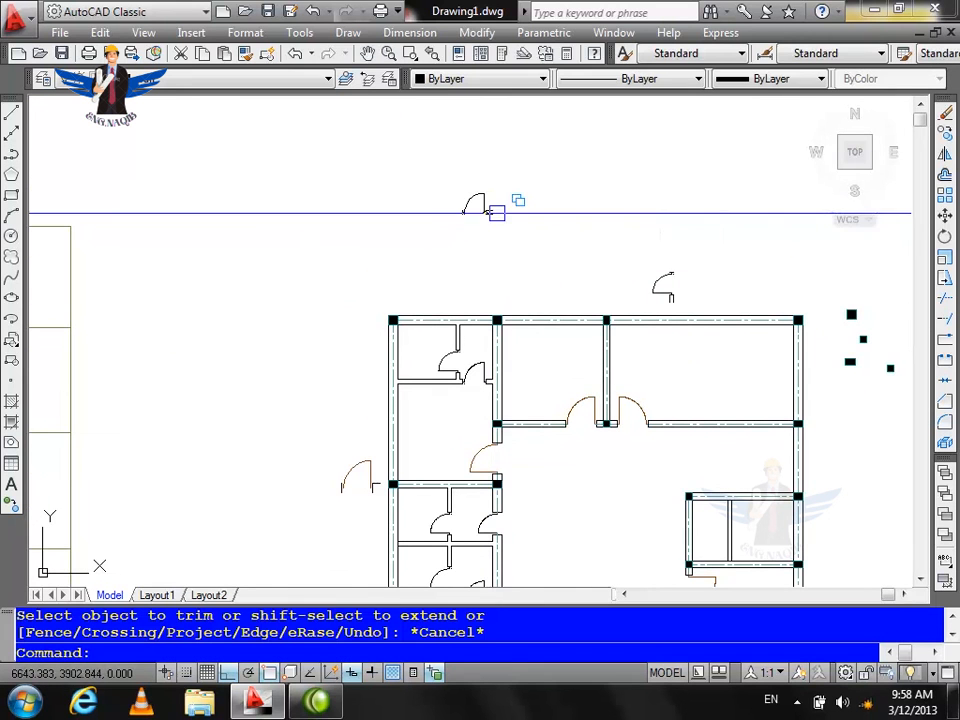
# Rotate the spare door with its jambs above the plan's upper-left part by 270°
pyautogui.write('ro')
pyautogui.press('Return')
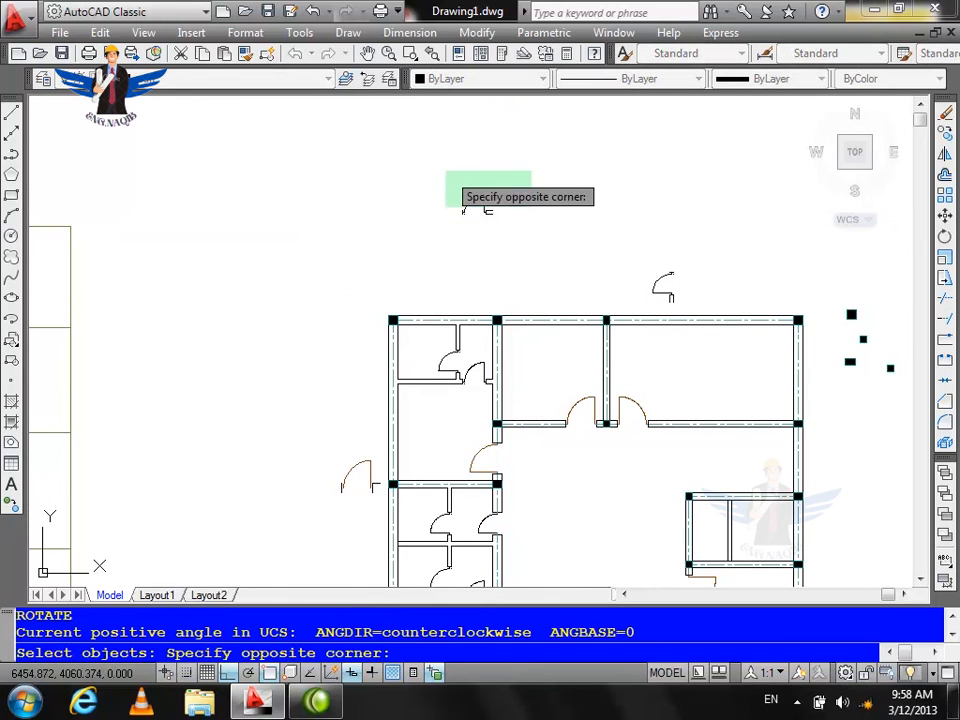
pyautogui.click(424, 205)
pyautogui.click(502, 166)
pyautogui.click(416, 244)
pyautogui.press('Return')
pyautogui.click(538, 204)
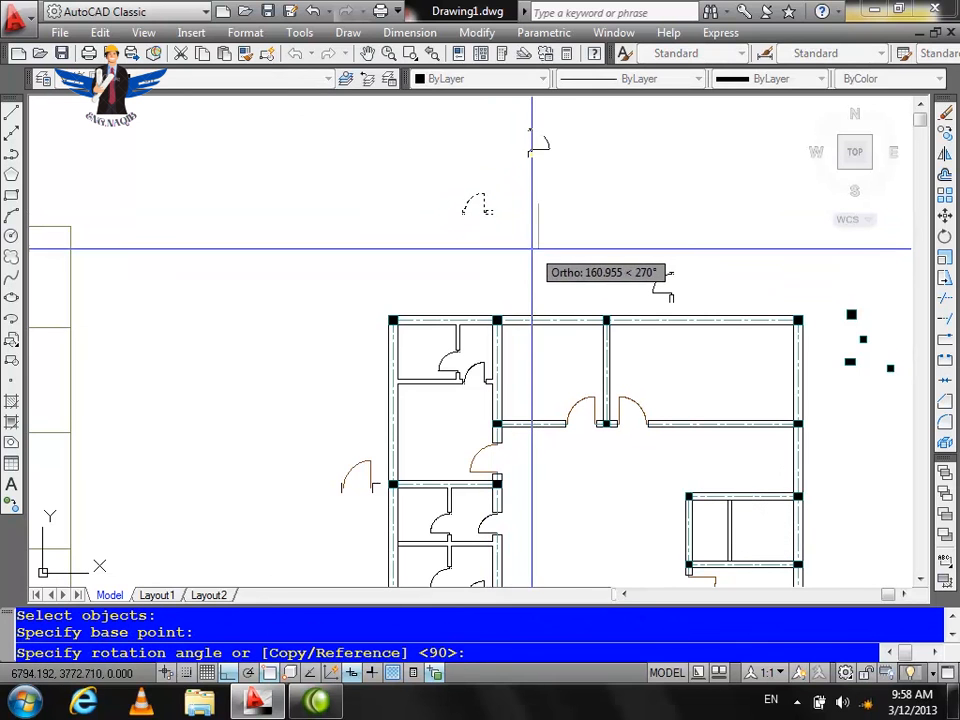
pyautogui.click(532, 245)
pyautogui.press('Escape')
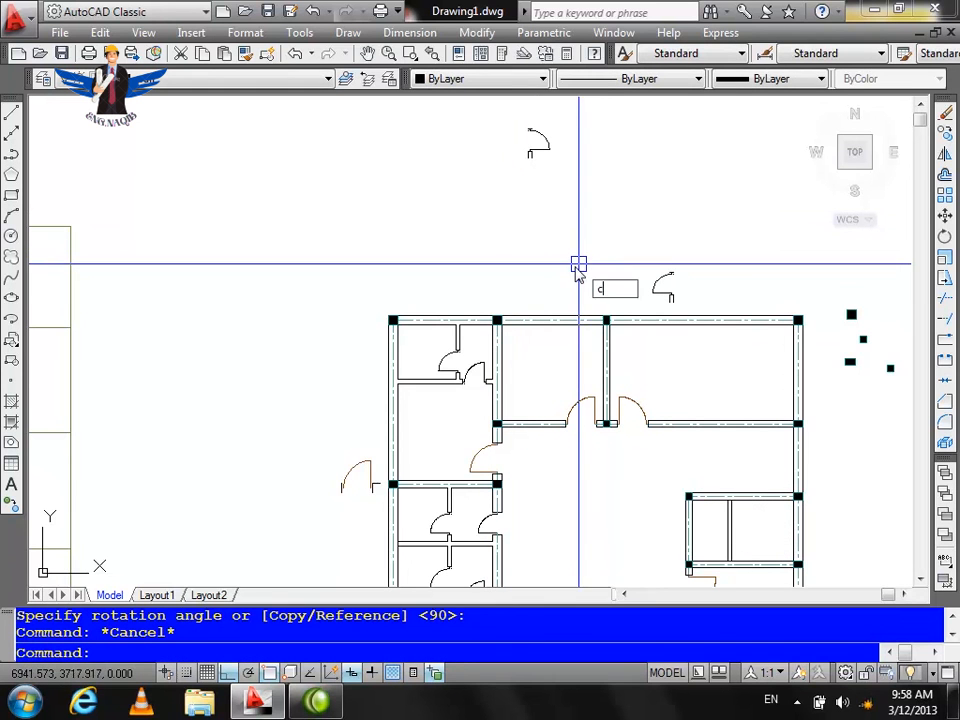
# Copy the rotated door from its stub's lower-right corner to the right-hand partition's lower-right corner at the wall
pyautogui.click(581, 137)
pyautogui.click(512, 206)
pyautogui.press('Return')
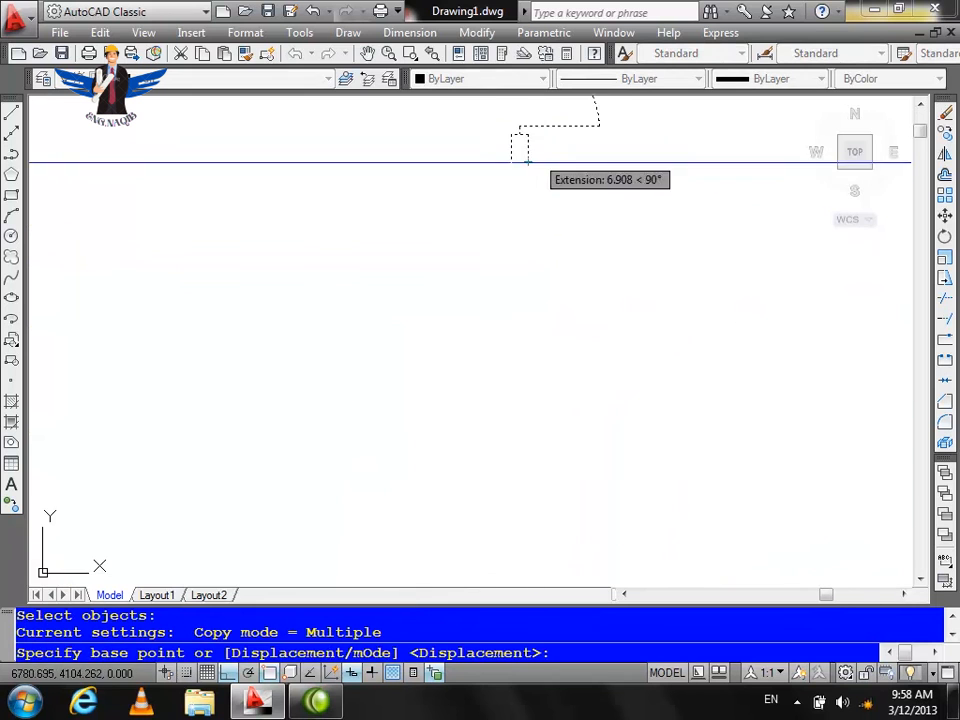
pyautogui.click(528, 161)
pyautogui.scroll(-5, 548, 155)
pyautogui.scroll(3, 637, 388)
pyautogui.scroll(2, 643, 100)
pyautogui.scroll(3, 645, 105)
pyautogui.scroll(-4, 622, 370)
pyautogui.scroll(5, 662, 254)
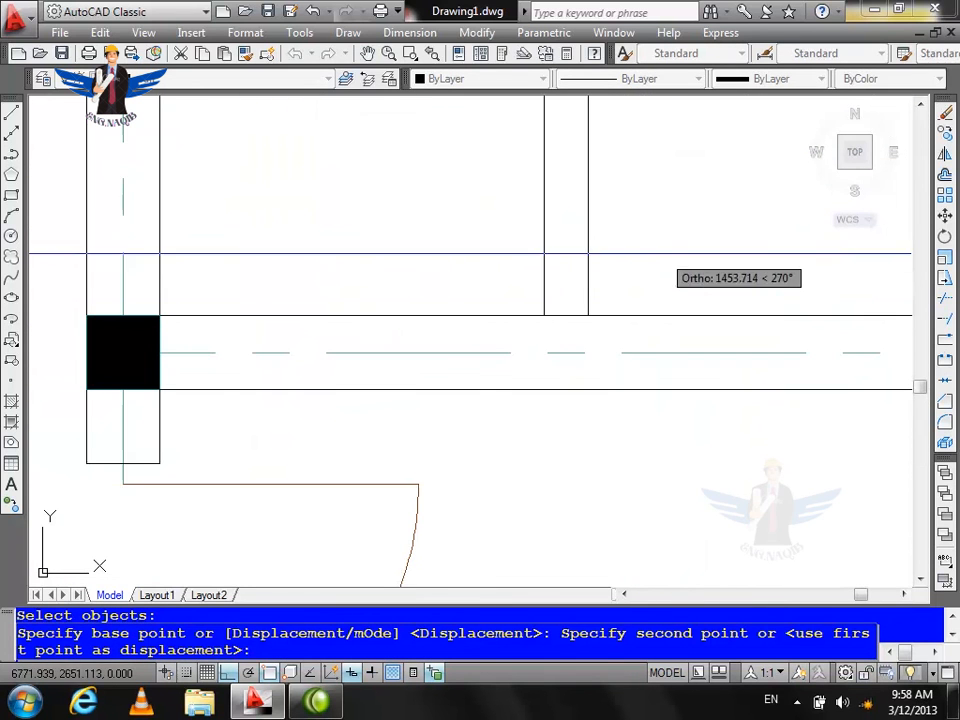
pyautogui.click(587, 315)
pyautogui.scroll(-6, 596, 354)
pyautogui.press('Escape')
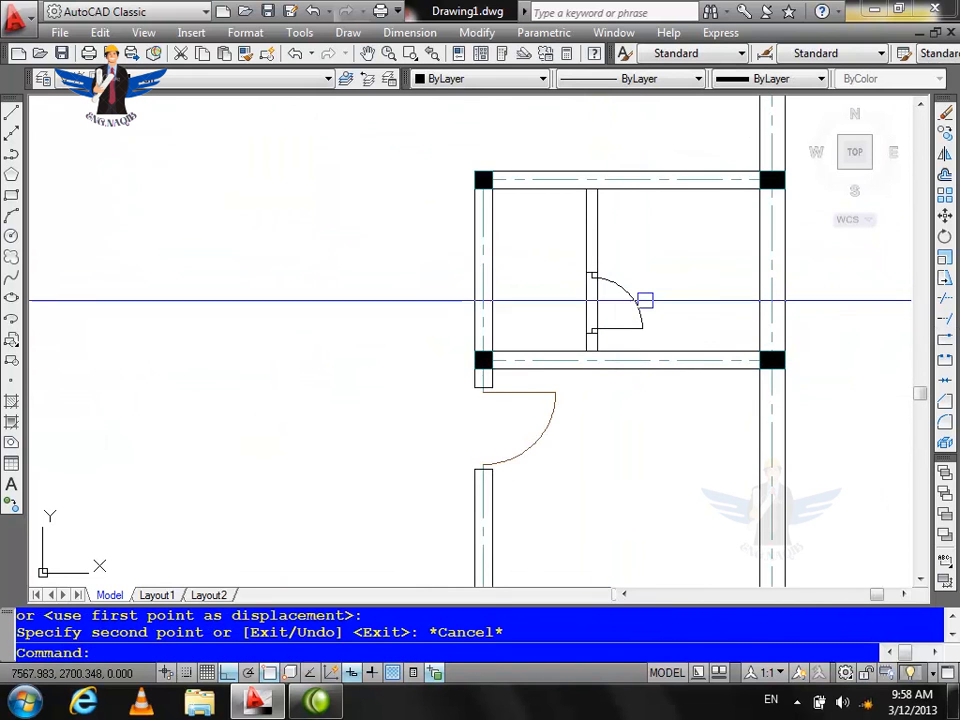
# Trim the right-hand partition's lines across the door opening, the excess frame line ends, and the wall line beneath its stub
pyautogui.write('tr')
pyautogui.press('Return')
pyautogui.press('Return')
pyautogui.scroll(5, 598, 302)
pyautogui.click(614, 302)
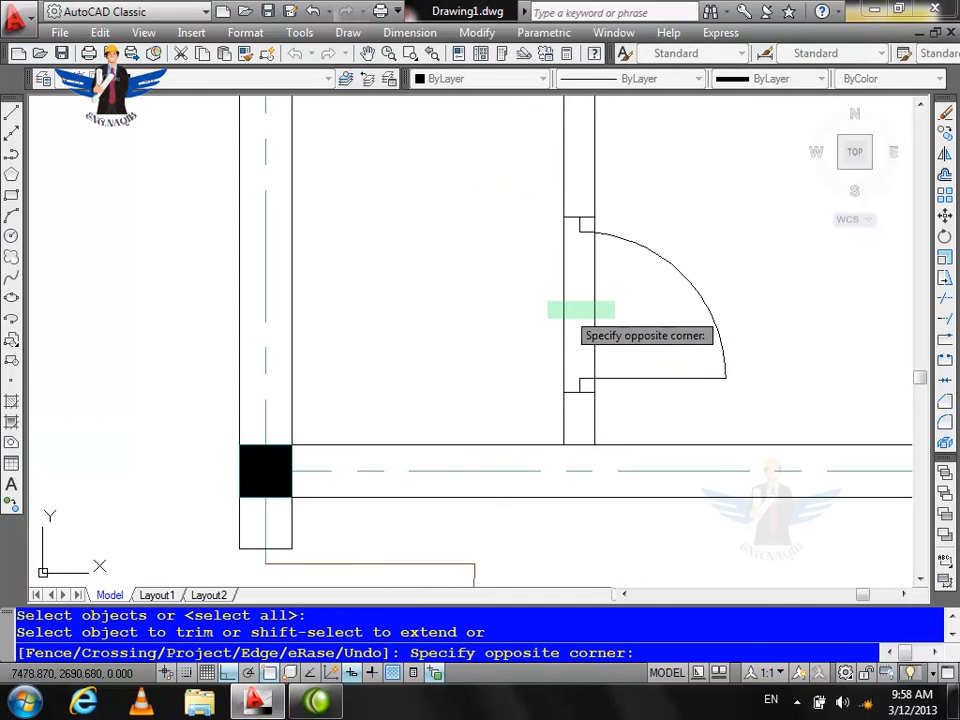
pyautogui.click(560, 305)
pyautogui.scroll(3, 603, 217)
pyautogui.scroll(-4, 626, 237)
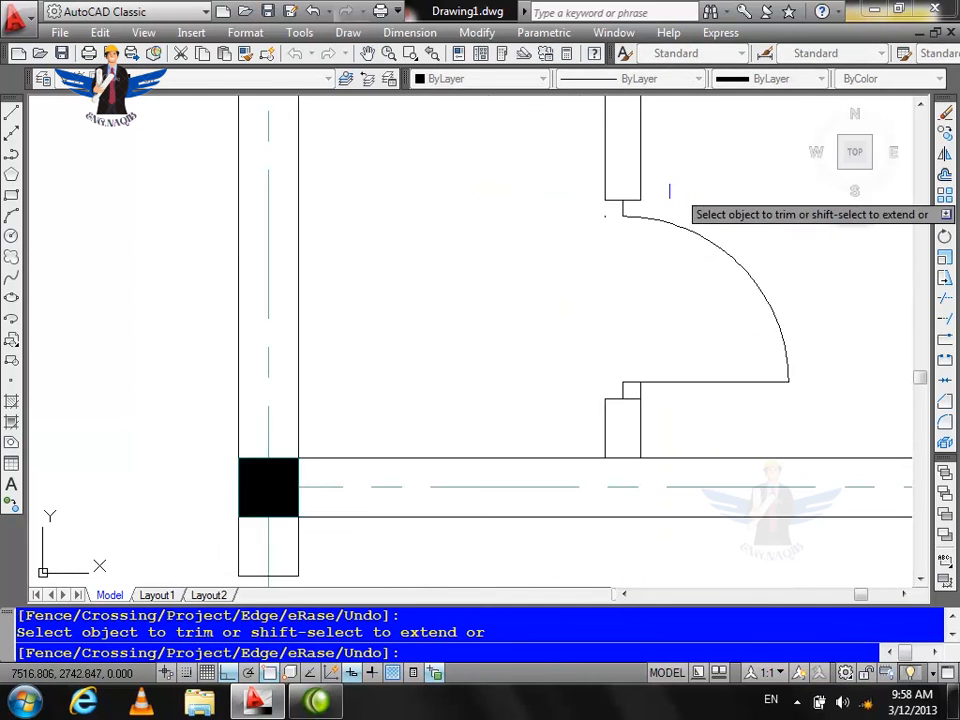
pyautogui.scroll(5, 655, 375)
pyautogui.scroll(-2, 673, 315)
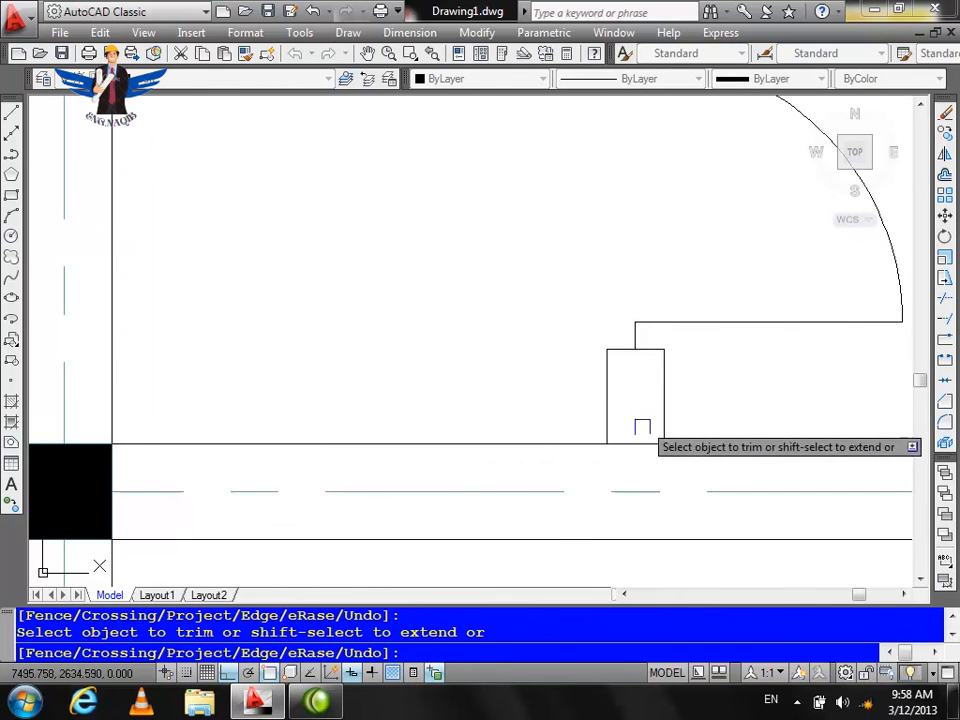
pyautogui.click(641, 423)
pyautogui.click(626, 455)
pyautogui.scroll(-6, 631, 450)
pyautogui.scroll(4, 665, 400)
pyautogui.press('Escape')
pyautogui.press('Escape')
# Draw a line across the wall thickness along the right edge of the small room's lower-left column
pyautogui.scroll(-4, 615, 414)
pyautogui.scroll(4, 598, 472)
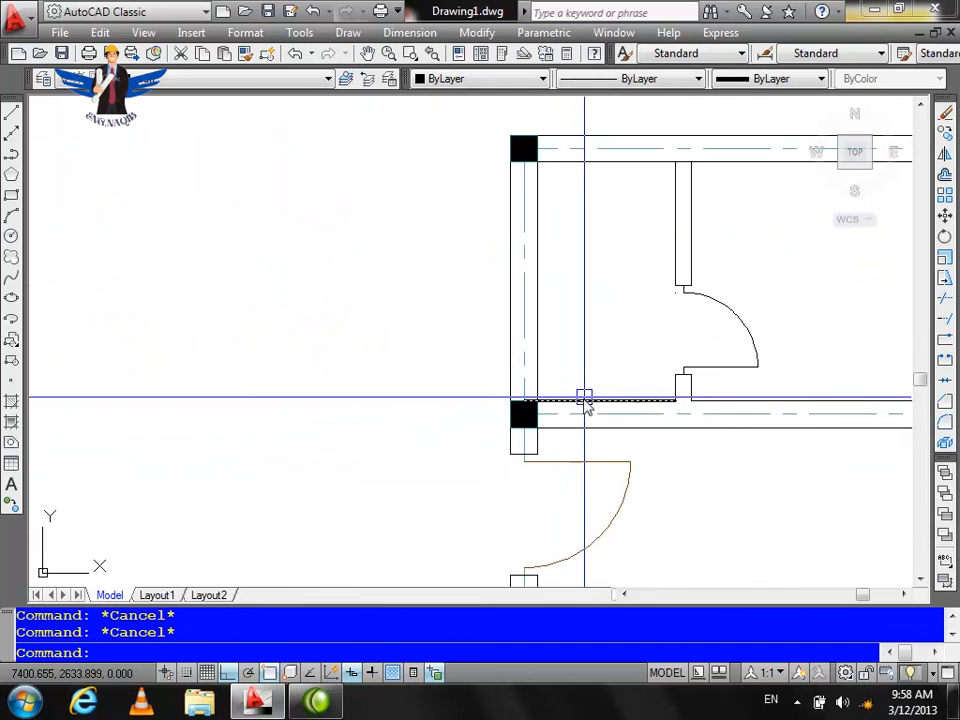
pyautogui.write('l')
pyautogui.press('Return')
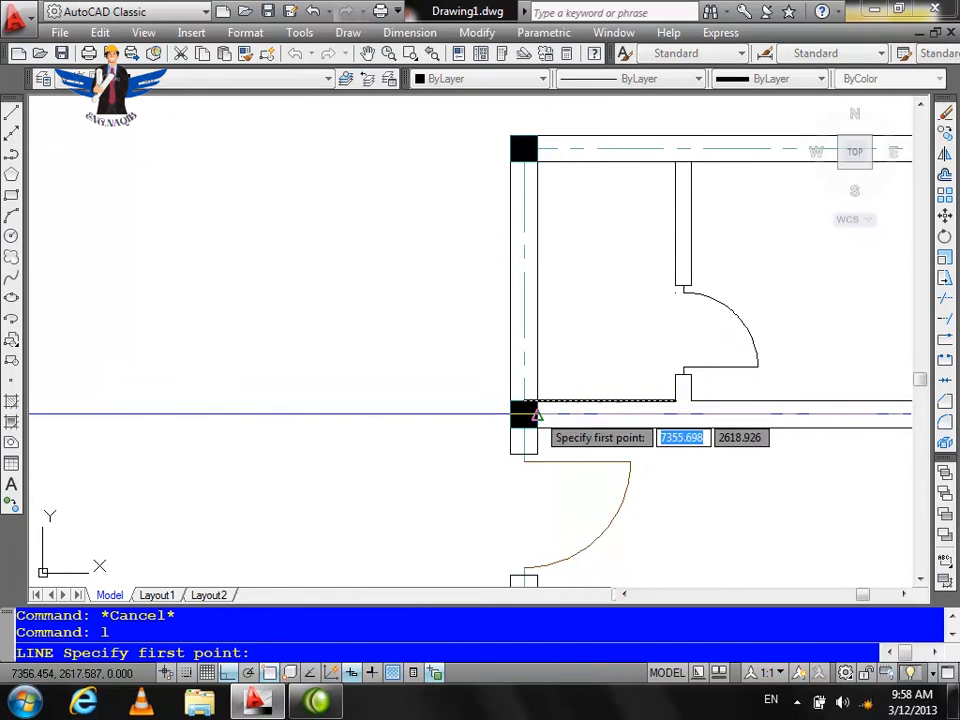
pyautogui.scroll(3, 536, 400)
pyautogui.click(536, 392)
pyautogui.click(536, 446)
pyautogui.press('Return')
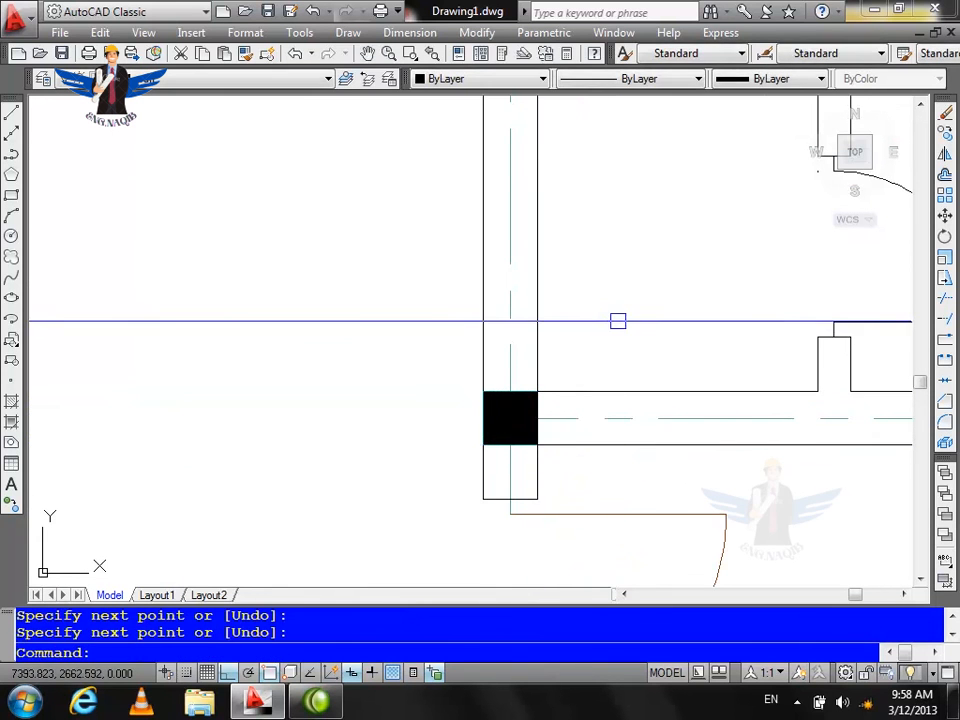
# Offset the line at the column's edge 25 to the right along the lower wall
pyautogui.write('o')
pyautogui.press('Return')
pyautogui.write('25')
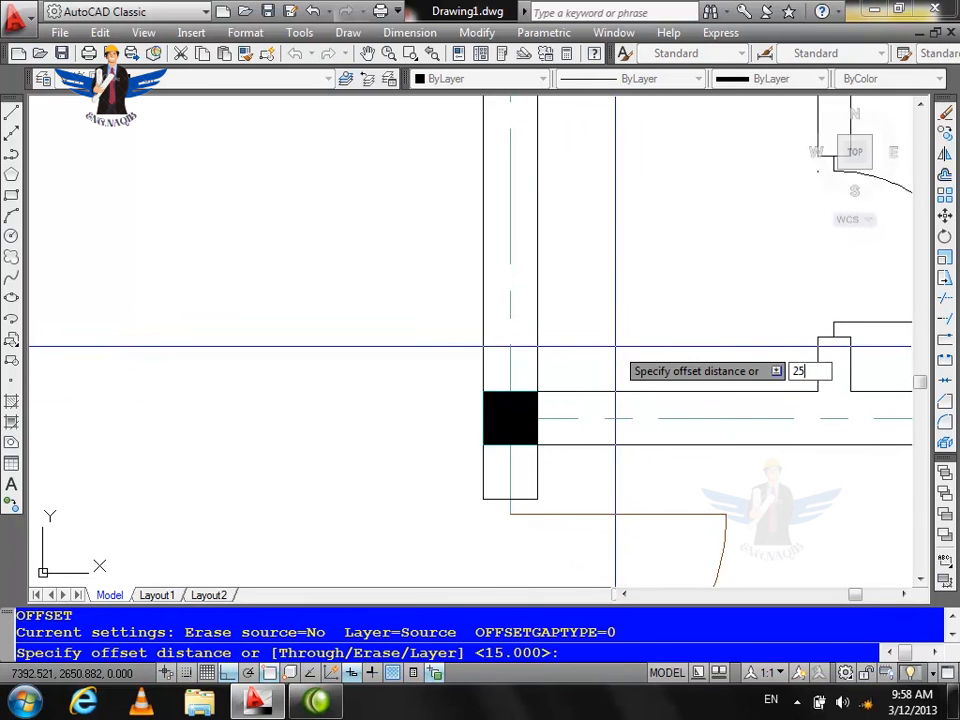
pyautogui.press('Return')
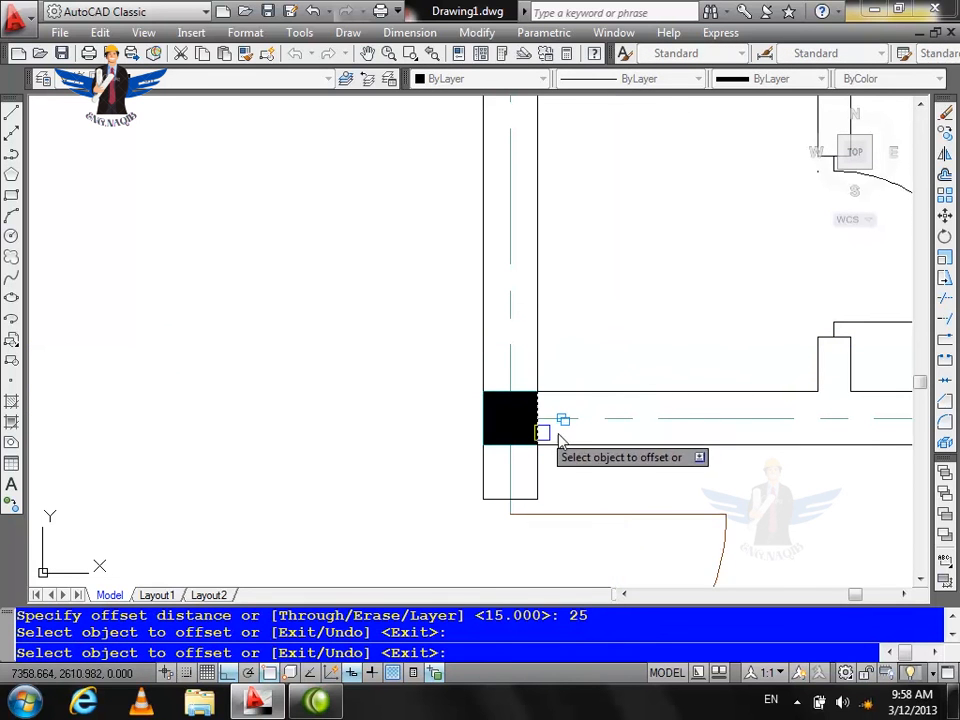
pyautogui.click(541, 432)
pyautogui.click(643, 311)
pyautogui.press('Return')
# Offset the new jamb line 7 to the right to mark the door frame's thickness
pyautogui.press('Return')
pyautogui.write('7')
pyautogui.press('Return')
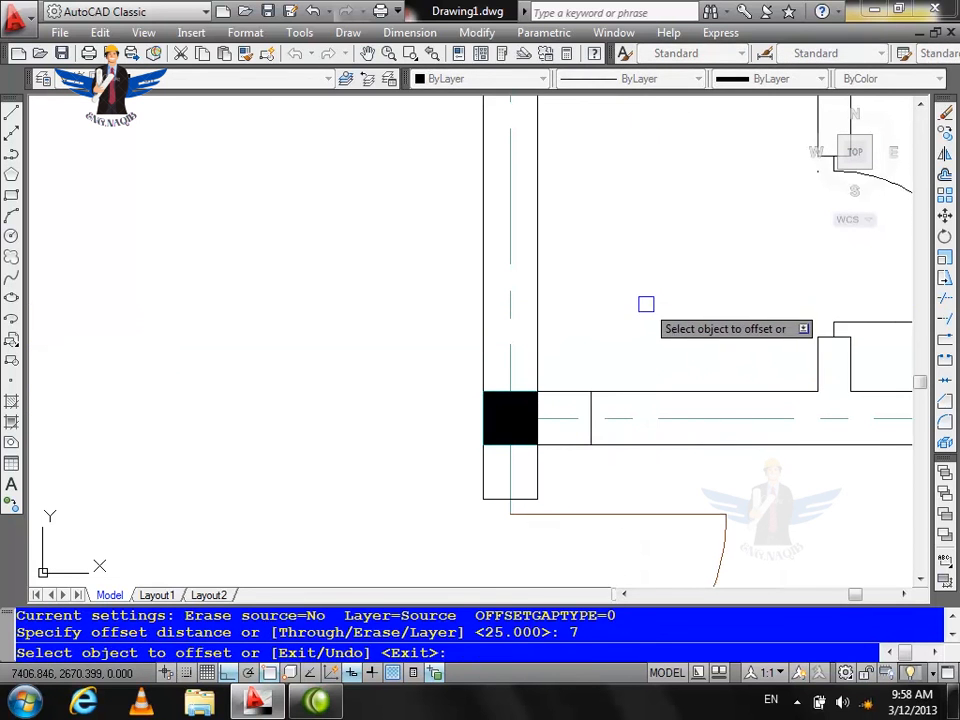
pyautogui.click(591, 400)
pyautogui.click(722, 257)
pyautogui.press('Return')
# Offset the inner frame line 70 to the right to set the door opening's width
pyautogui.press('Return')
pyautogui.write('70')
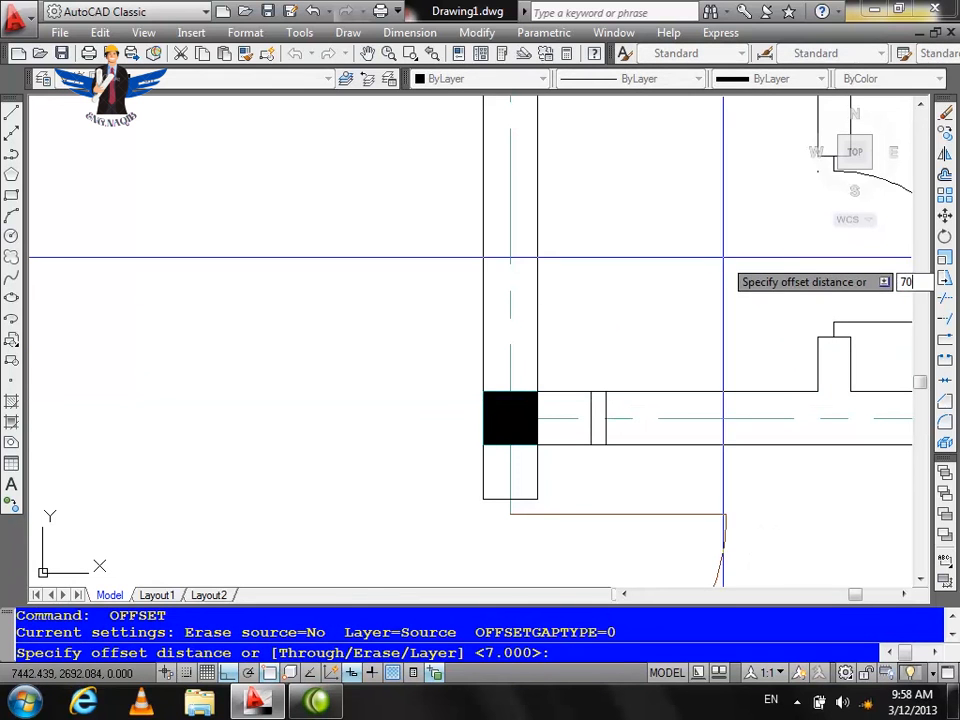
pyautogui.press('Return')
pyautogui.click(605, 400)
pyautogui.click(662, 285)
pyautogui.press('Return')
# Offset the far side of the 70-wide opening 7 to the right for the second frame line
pyautogui.press('Return')
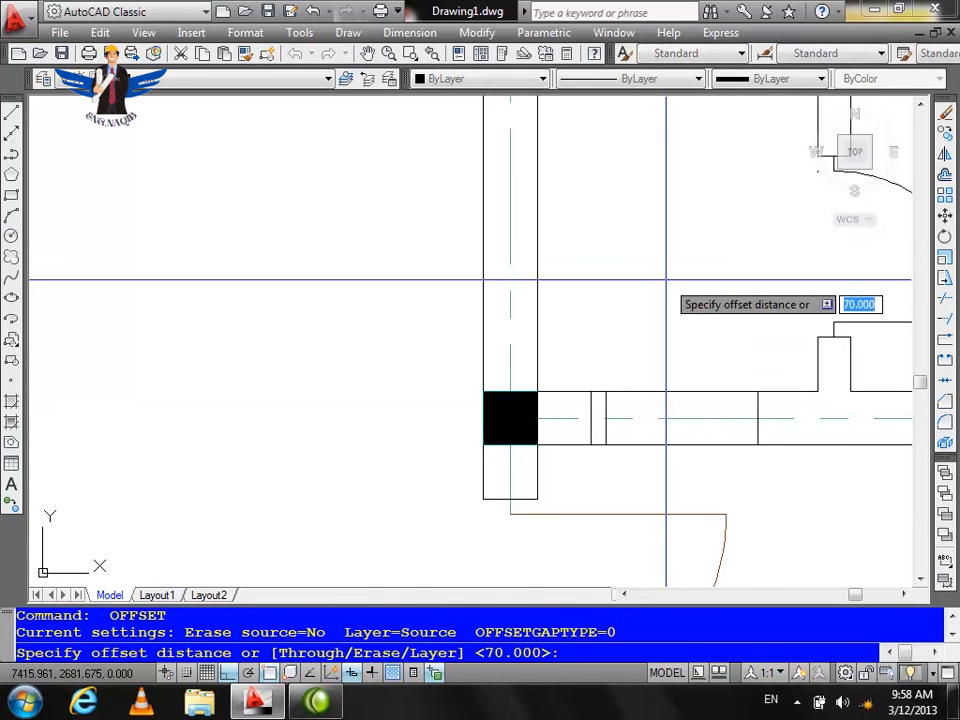
pyautogui.write('7')
pyautogui.press('Return')
pyautogui.click(757, 412)
pyautogui.click(781, 297)
pyautogui.press('Escape')
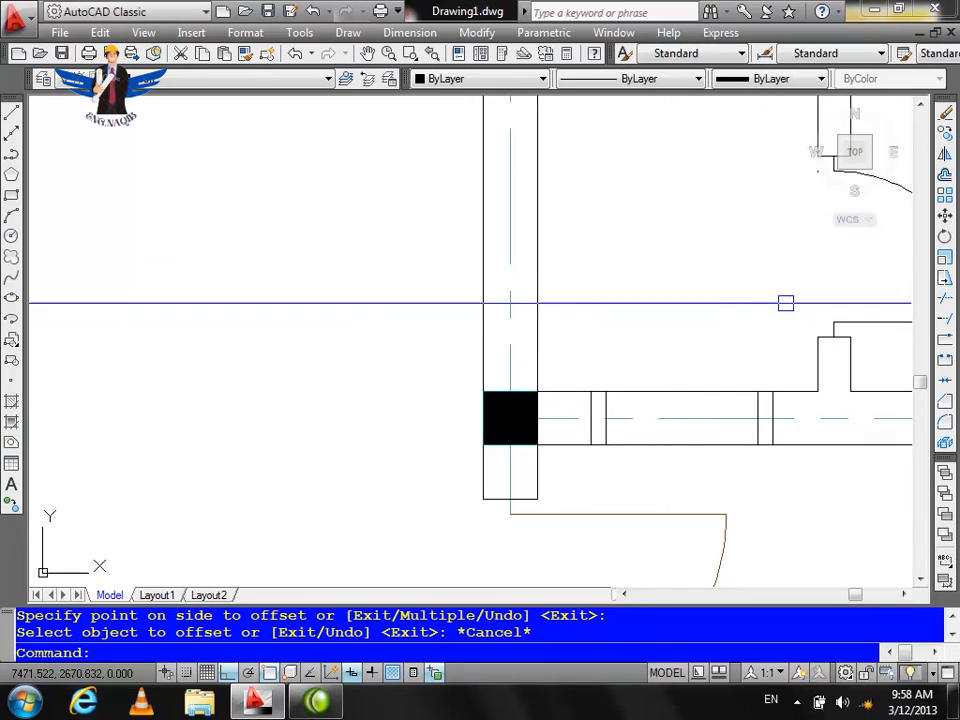
# Draw a circle centred on the left inner frame line at the wall's centreline, reaching the opposite inner frame line
pyautogui.write('c')
pyautogui.press('Return')
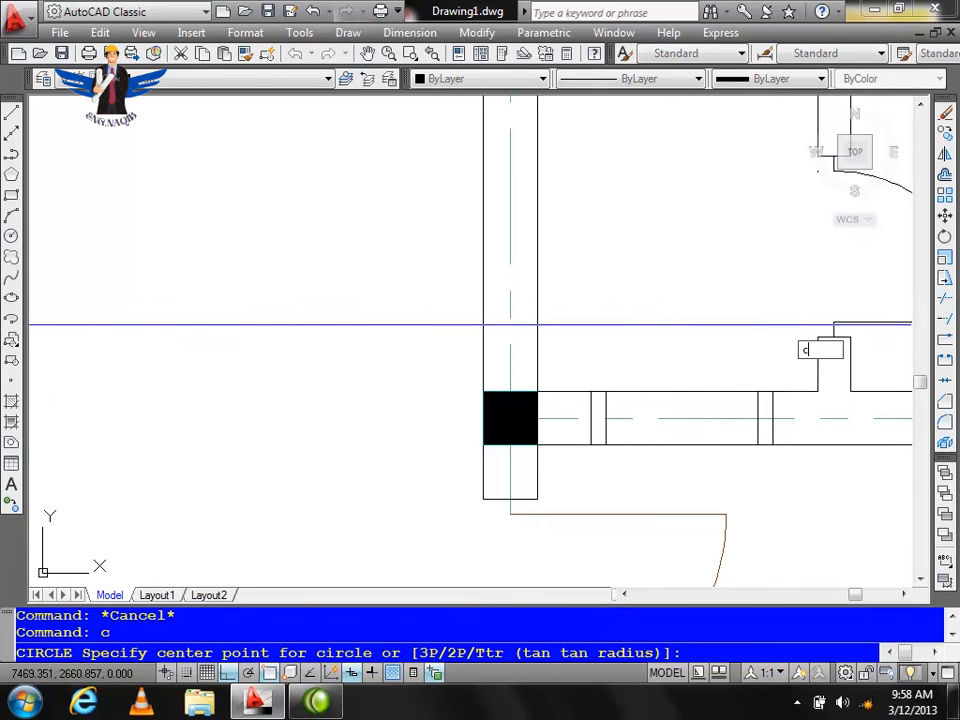
pyautogui.click(614, 420)
pyautogui.click(757, 414)
pyautogui.press('Escape')
# Extend the left inner frame line up to the circle to form the door leaf
pyautogui.write('ex')
pyautogui.press('Return')
pyautogui.press('Return')
pyautogui.click(607, 398)
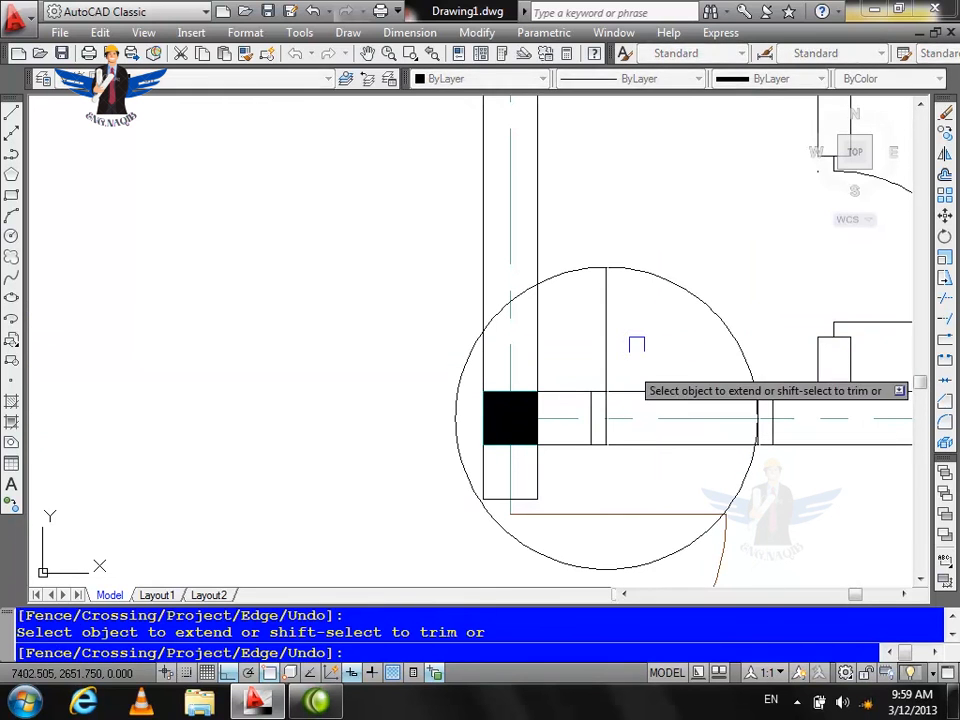
# Trim the circle to a quarter-circle door swing and cut away the wall lines and centreline inside the 70-wide opening
pyautogui.press('Escape')
pyautogui.write('tr')
pyautogui.press('Return')
pyautogui.press('Return')
pyautogui.click(564, 270)
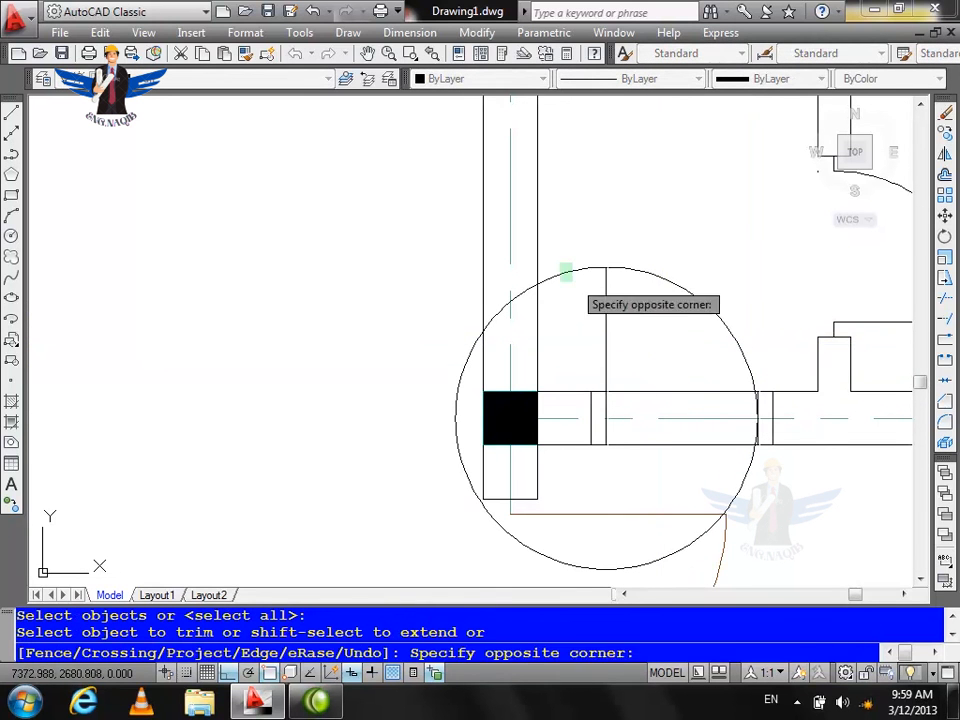
pyautogui.click(690, 354)
pyautogui.click(731, 467)
pyautogui.click(730, 437)
pyautogui.click(751, 463)
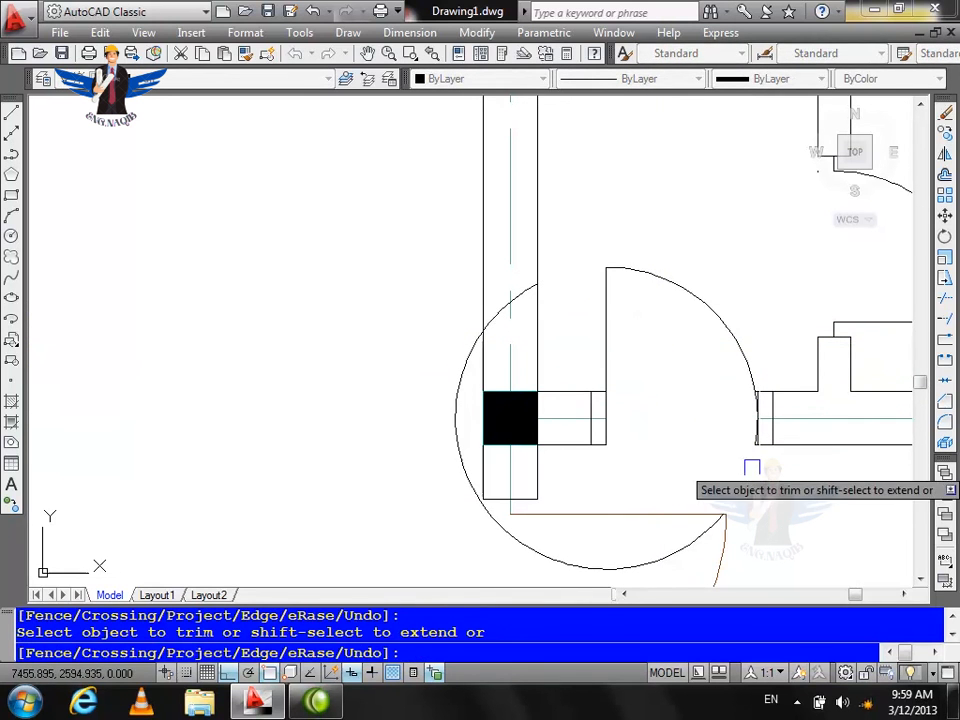
# Trim the inner frame lines below the centreline and the wall lines between the frame lines at both jambs of the door
pyautogui.scroll(2, 763, 436)
pyautogui.click(762, 437)
pyautogui.click(728, 474)
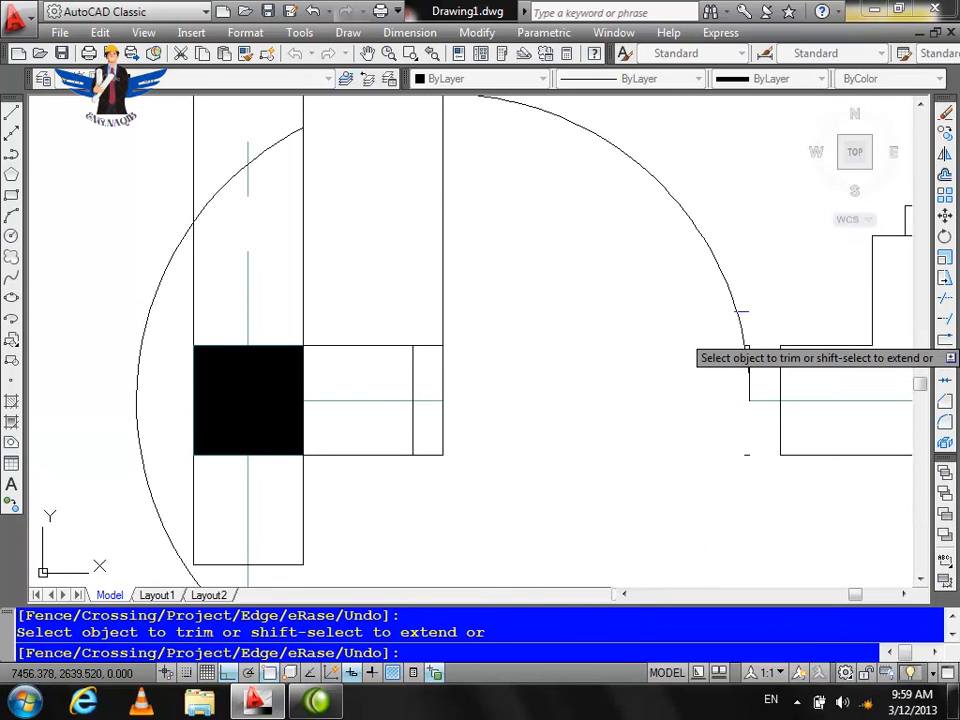
pyautogui.scroll(-2, 742, 315)
pyautogui.scroll(3, 556, 330)
pyautogui.click(546, 326)
pyautogui.click(583, 456)
pyautogui.press('Escape')
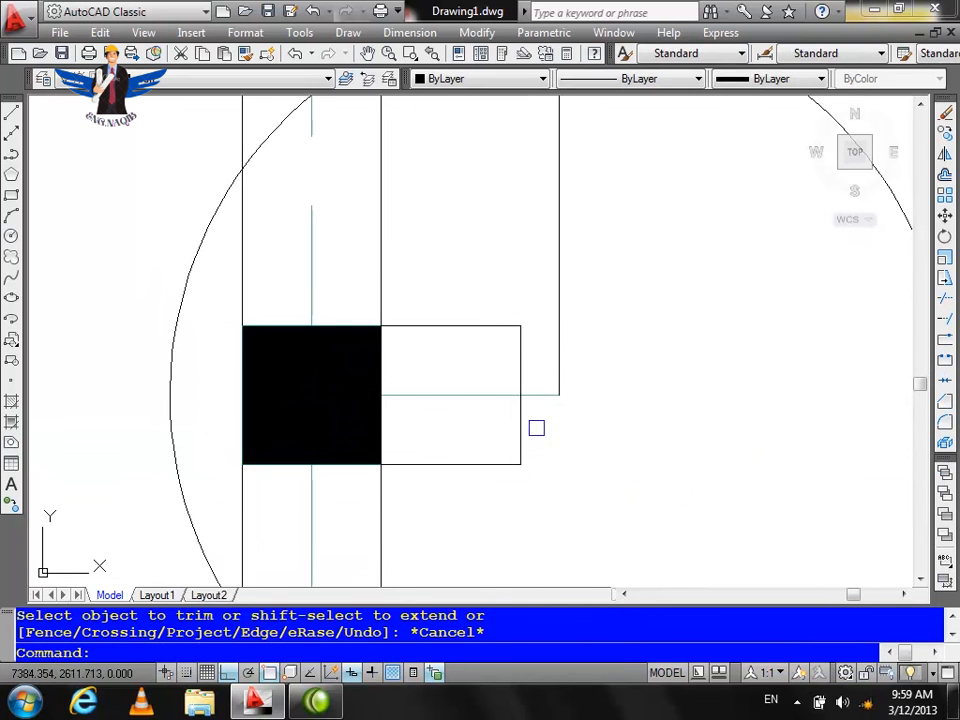
# Erase the leftover frame line, stray wall segments and remaining circle arc around the new door
pyautogui.scroll(-2, 475, 352)
pyautogui.scroll(4, 670, 360)
pyautogui.click(643, 270)
pyautogui.click(573, 331)
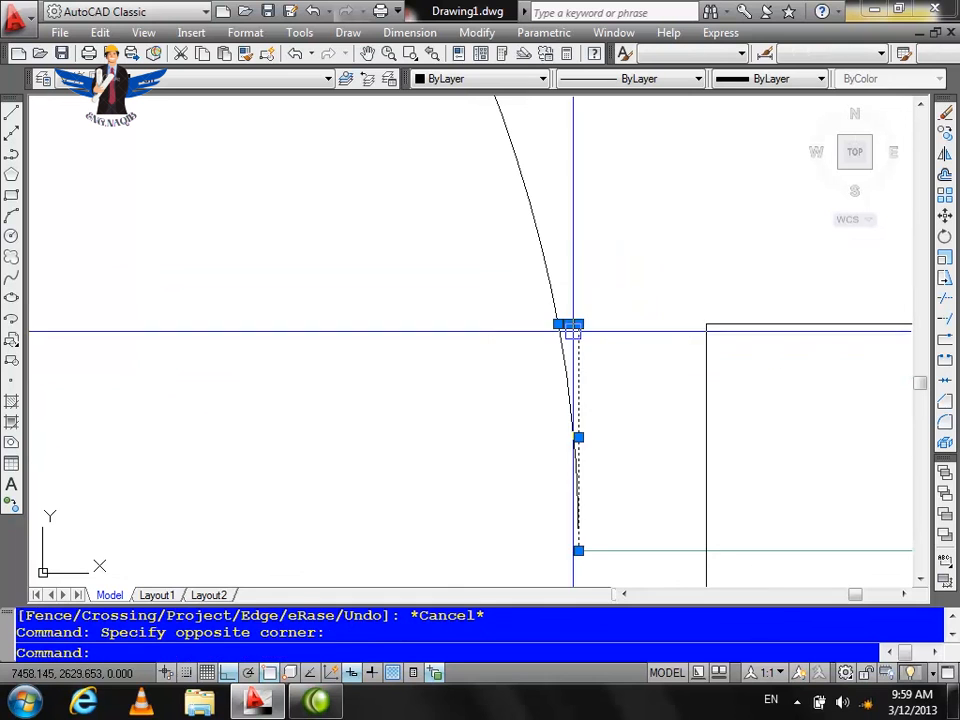
pyautogui.press('Escape')
pyautogui.scroll(-3, 583, 433)
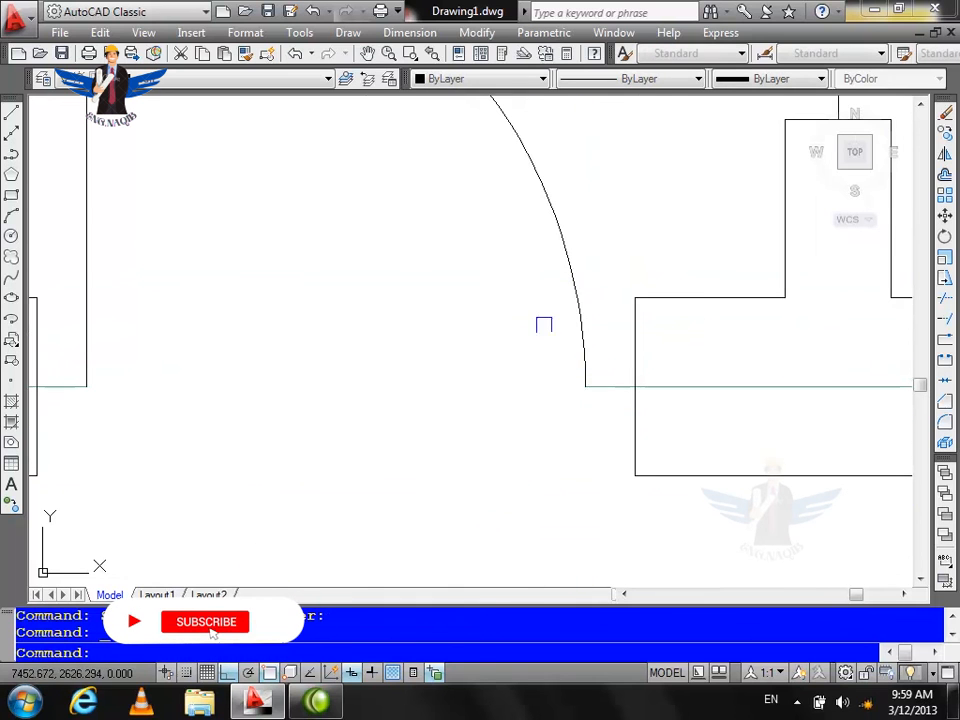
pyautogui.scroll(-2, 365, 288)
pyautogui.scroll(-4, 655, 300)
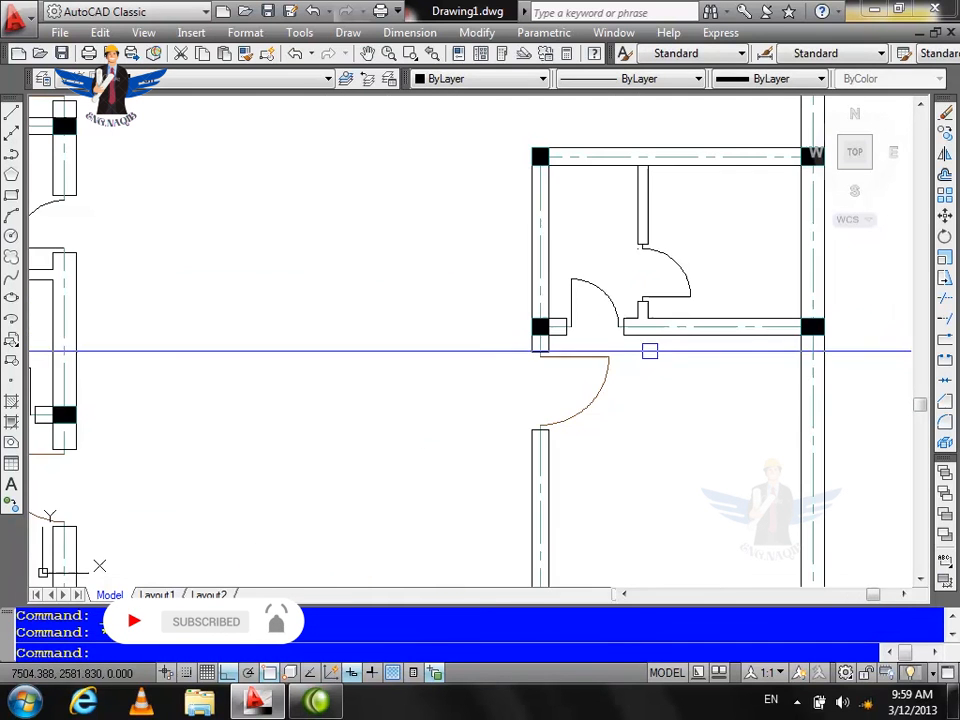
pyautogui.scroll(4, 647, 153)
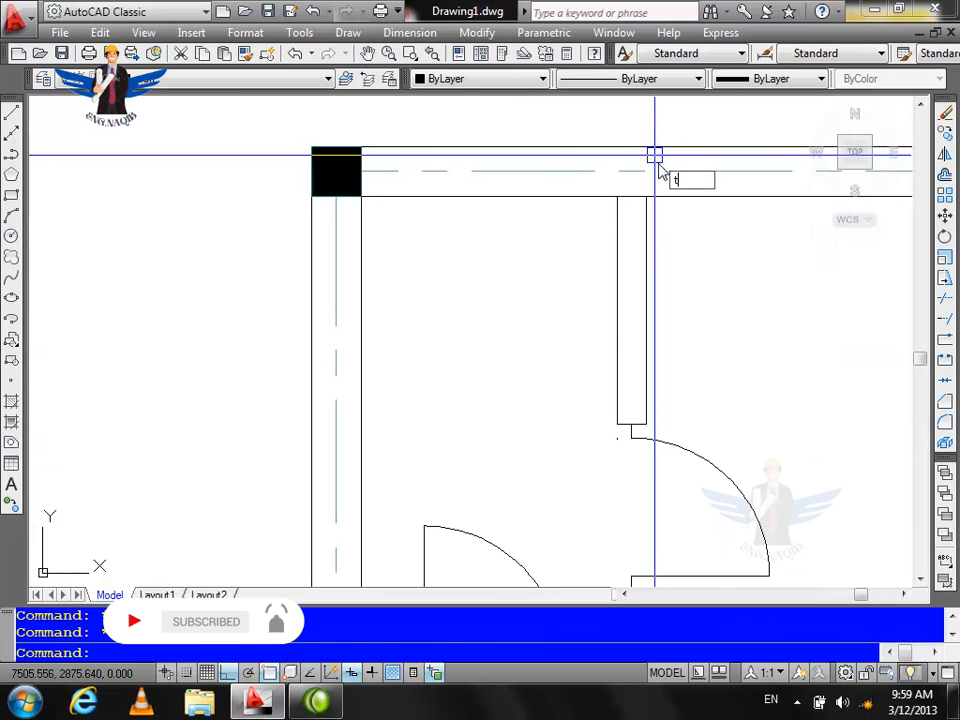
pyautogui.write('r')
pyautogui.press('Return')
pyautogui.press('Return')
pyautogui.scroll(-4, 610, 125)
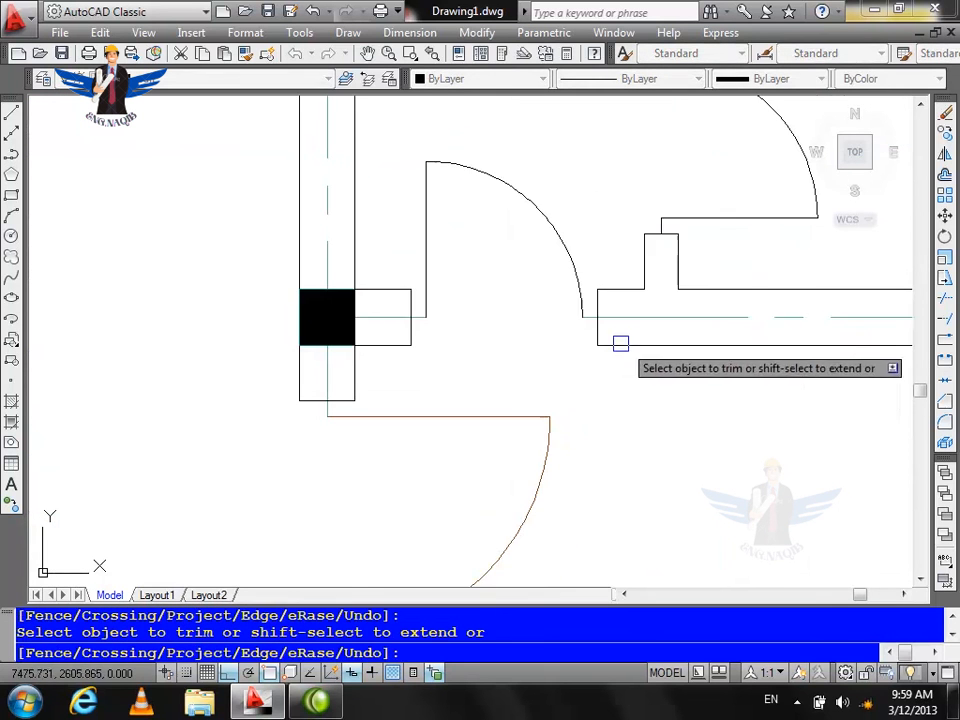
pyautogui.press('Escape')
pyautogui.scroll(-5, 634, 325)
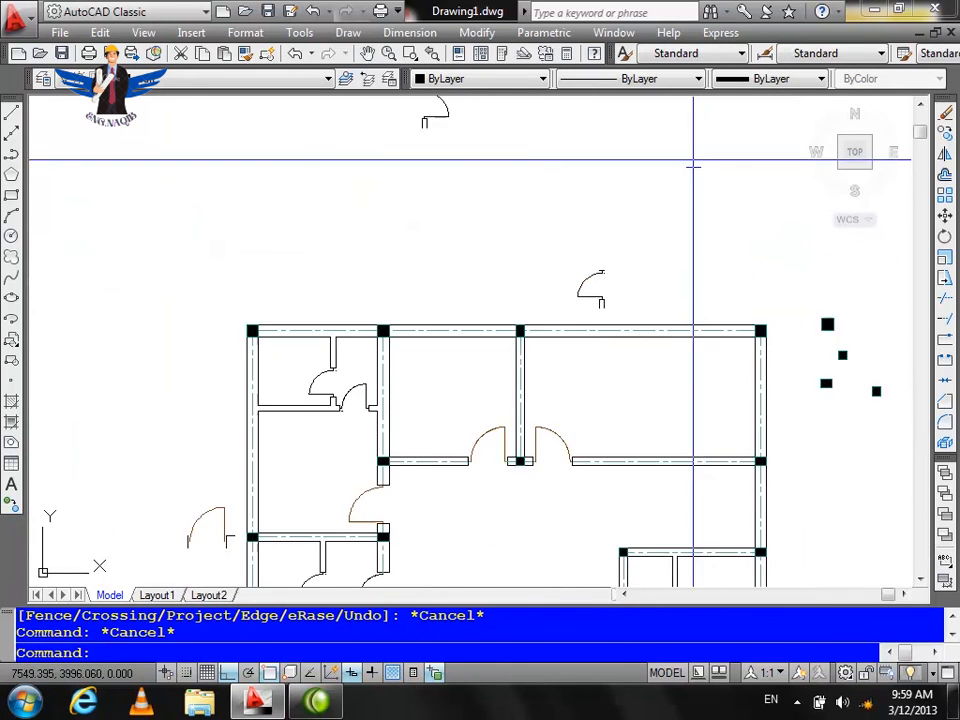